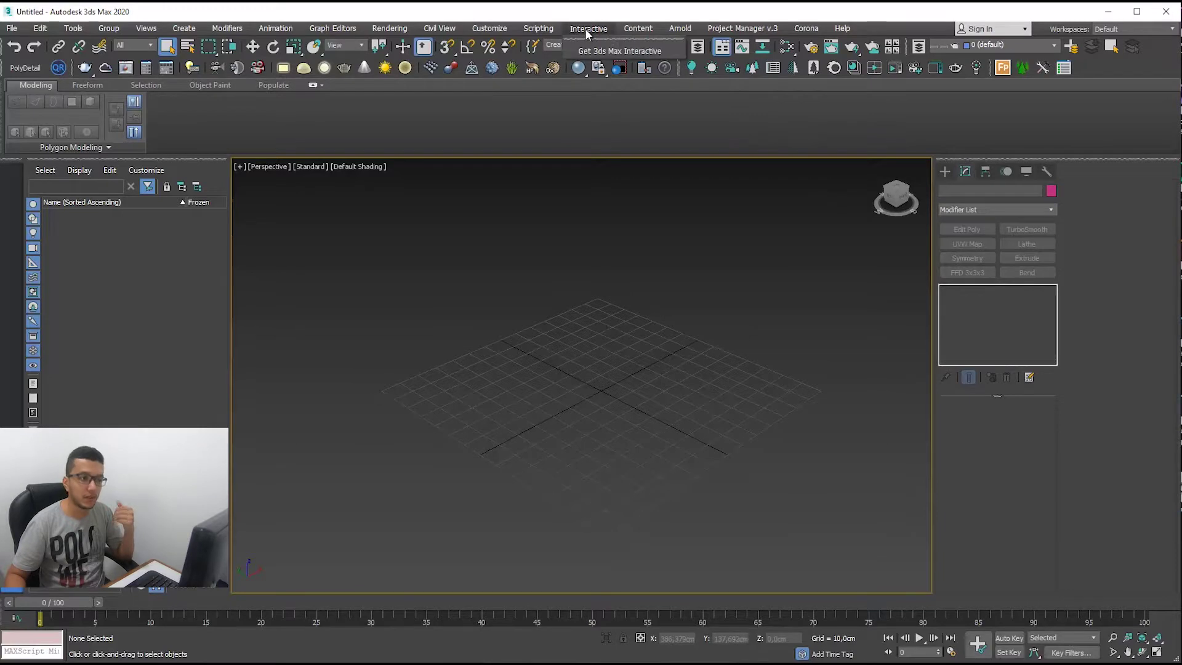
Check that the metric display units and the system unit scale use centimetres, and accept the unit settings
left_click(531, 28)
mouse_move(502, 31)
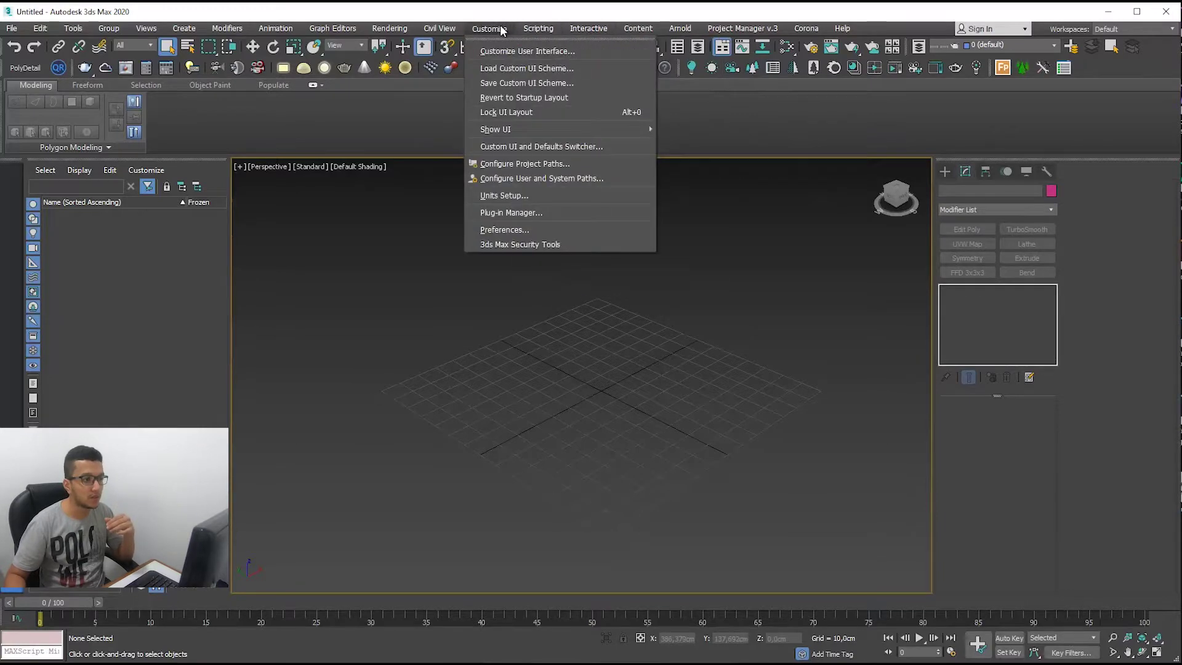
left_click(502, 196)
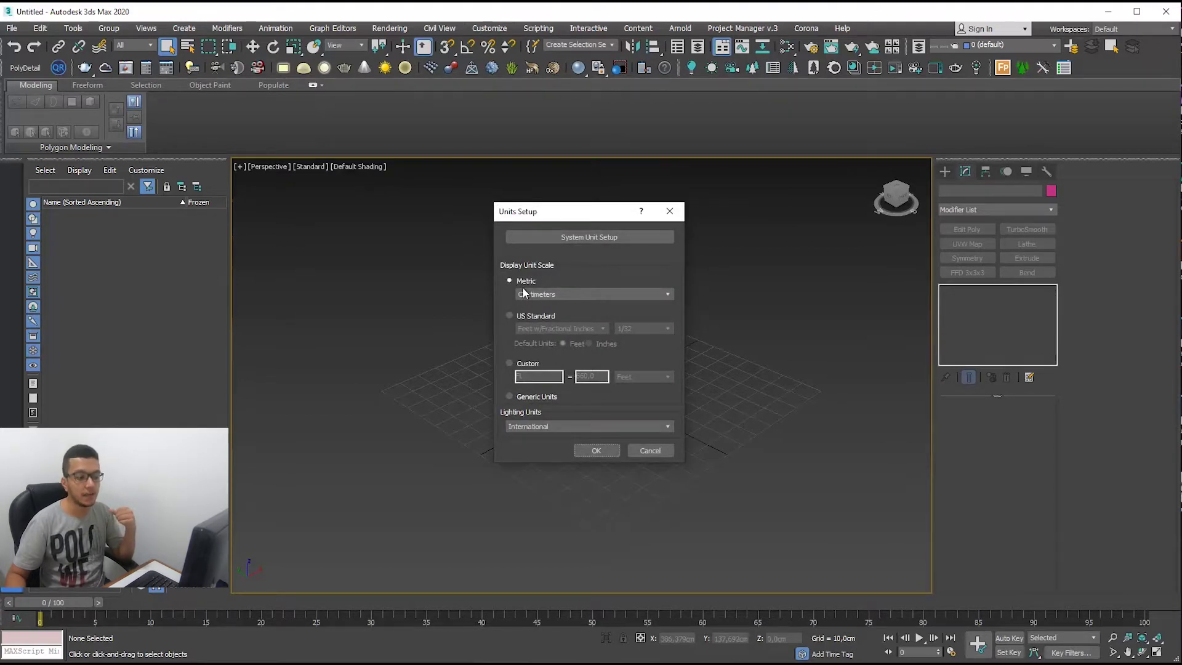
left_click(564, 238)
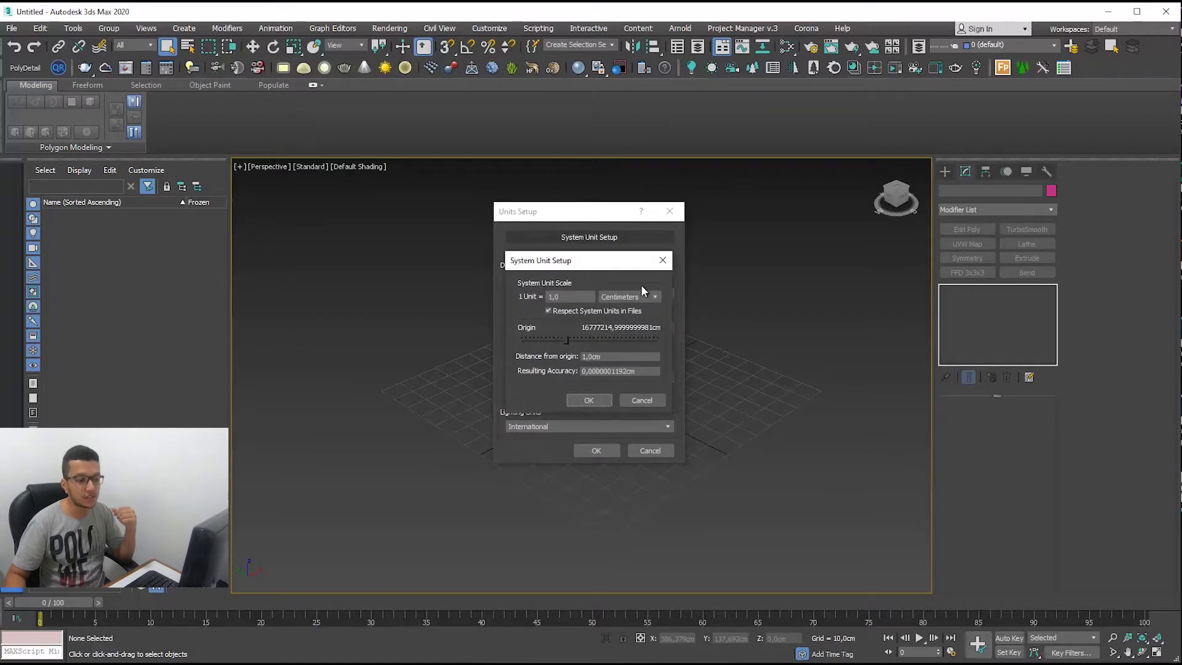
left_click(583, 401)
left_click(593, 447)
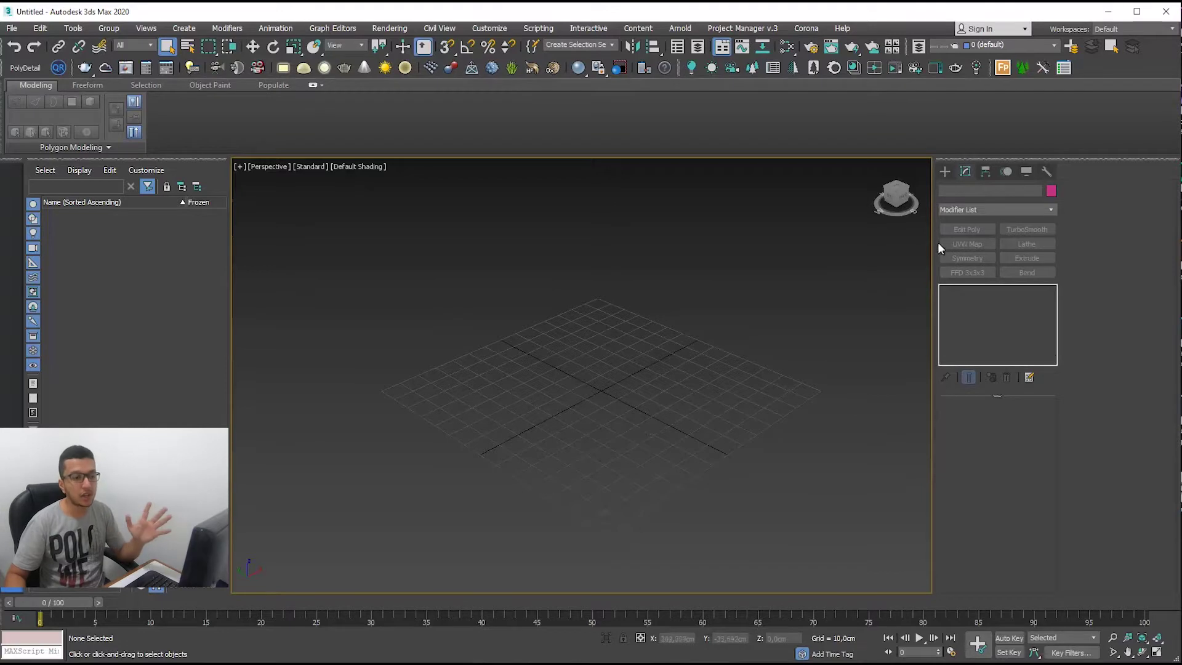
Draw a large plane about 187 × 168 cm covering the middle of the home grid
left_click(947, 170)
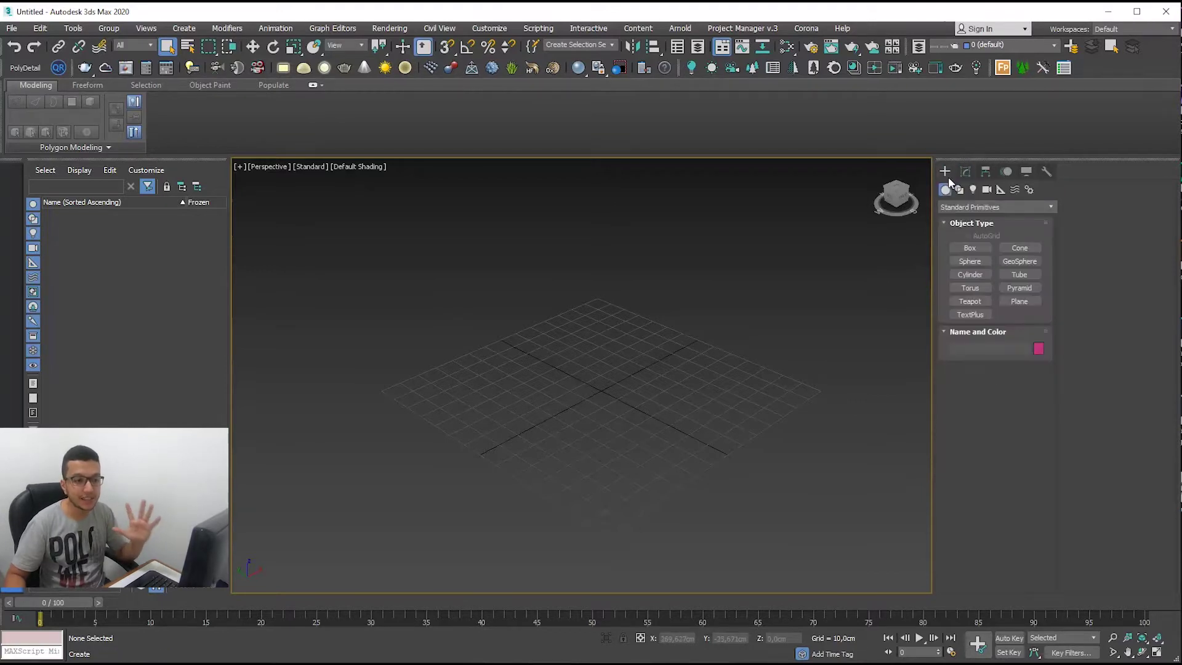
left_click(1014, 301)
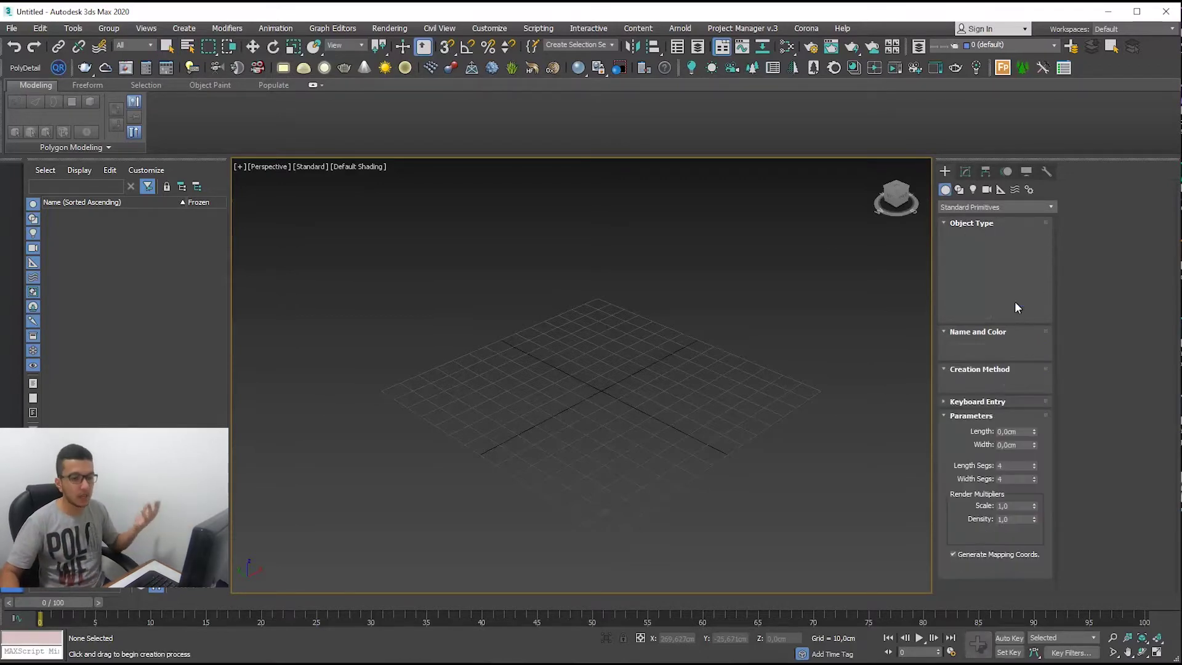
left_click_drag(345, 374, 491, 371)
left_click_drag(620, 339, 897, 389)
right_click(531, 342)
scroll(532, 326, "down", 3)
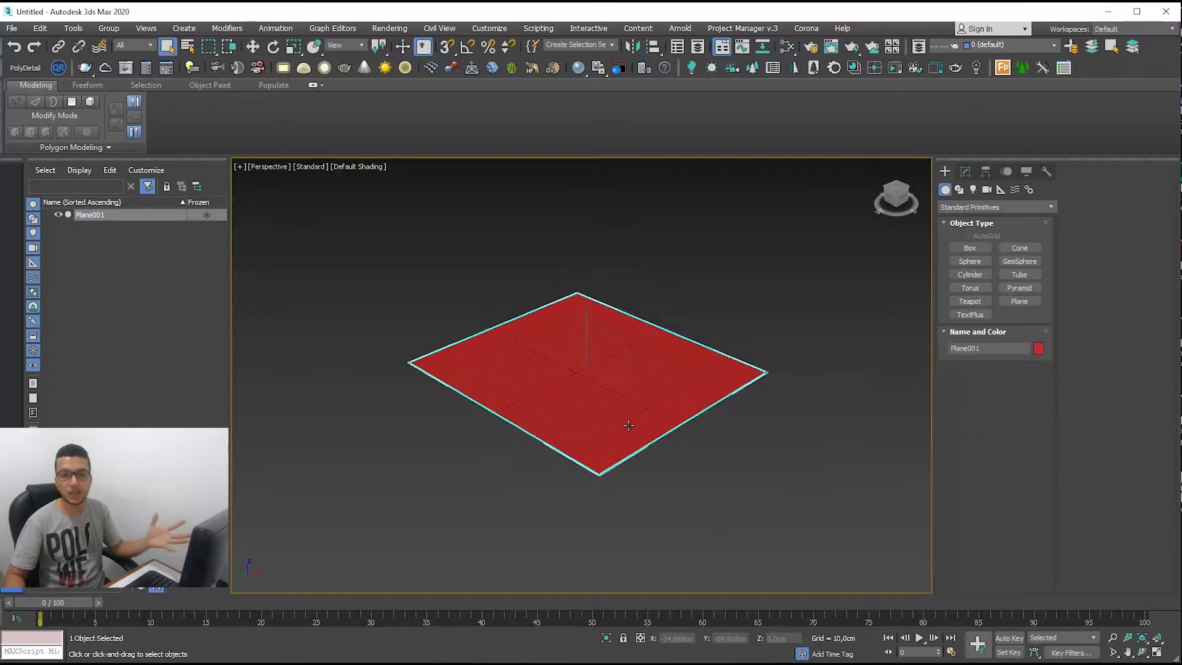
middle_click_drag(631, 417, 522, 370)
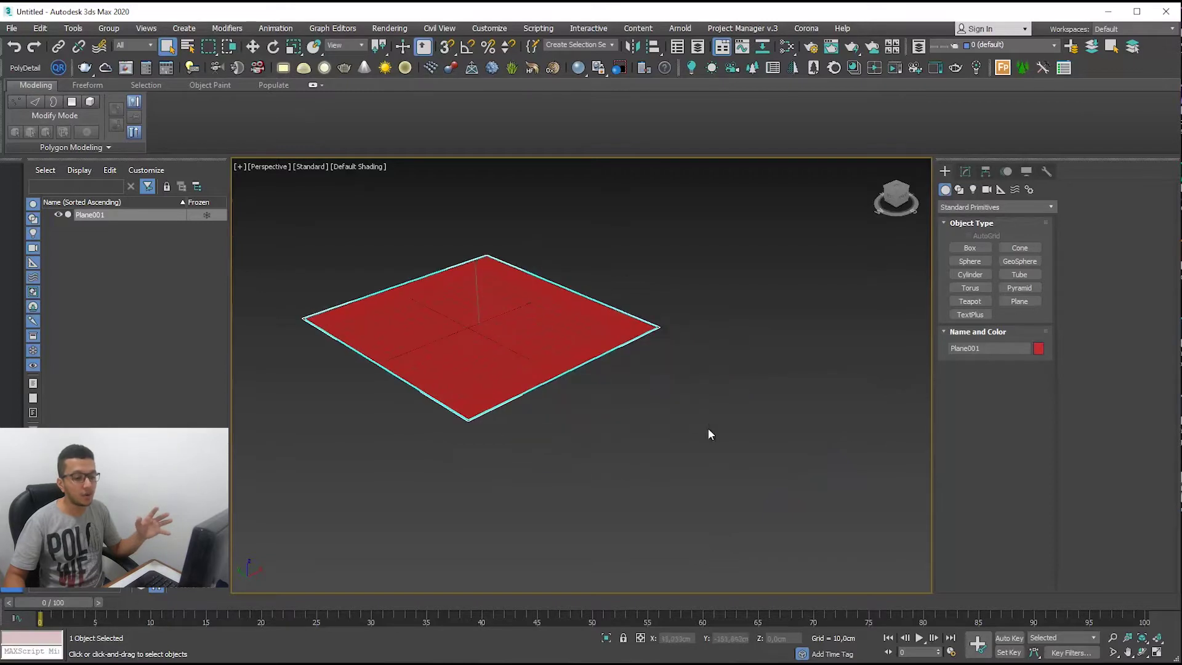
Draw a small second plane beside the large one and delete it
left_click(1019, 301)
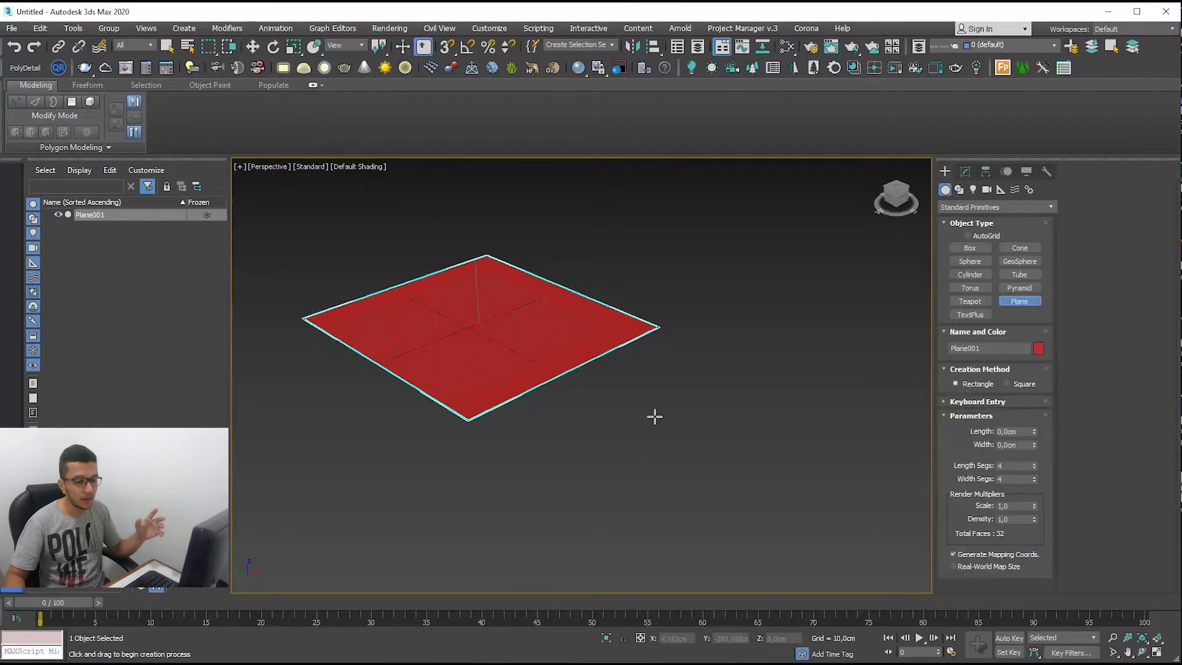
left_click_drag(691, 410, 691, 437)
right_click(640, 435)
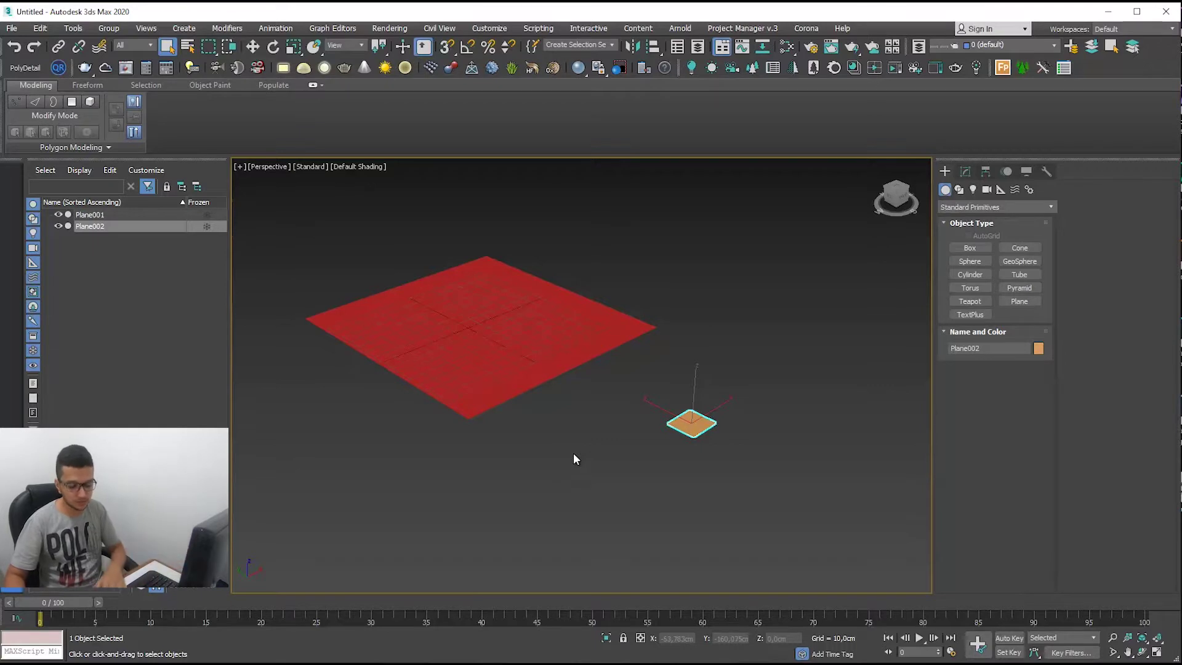
key("Delete")
Select the large plane and scale it down uniformly to about 41%
middle_click_drag(528, 422, 633, 416)
right_click(633, 416)
left_click(626, 395)
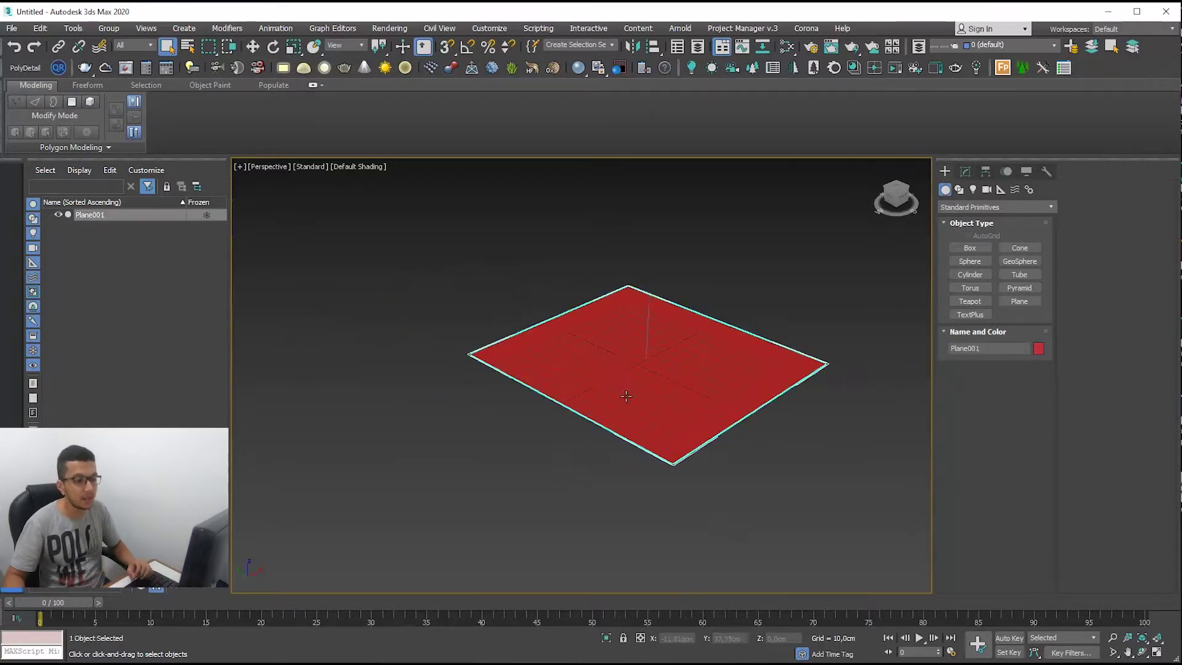
middle_click_drag(715, 382, 690, 368)
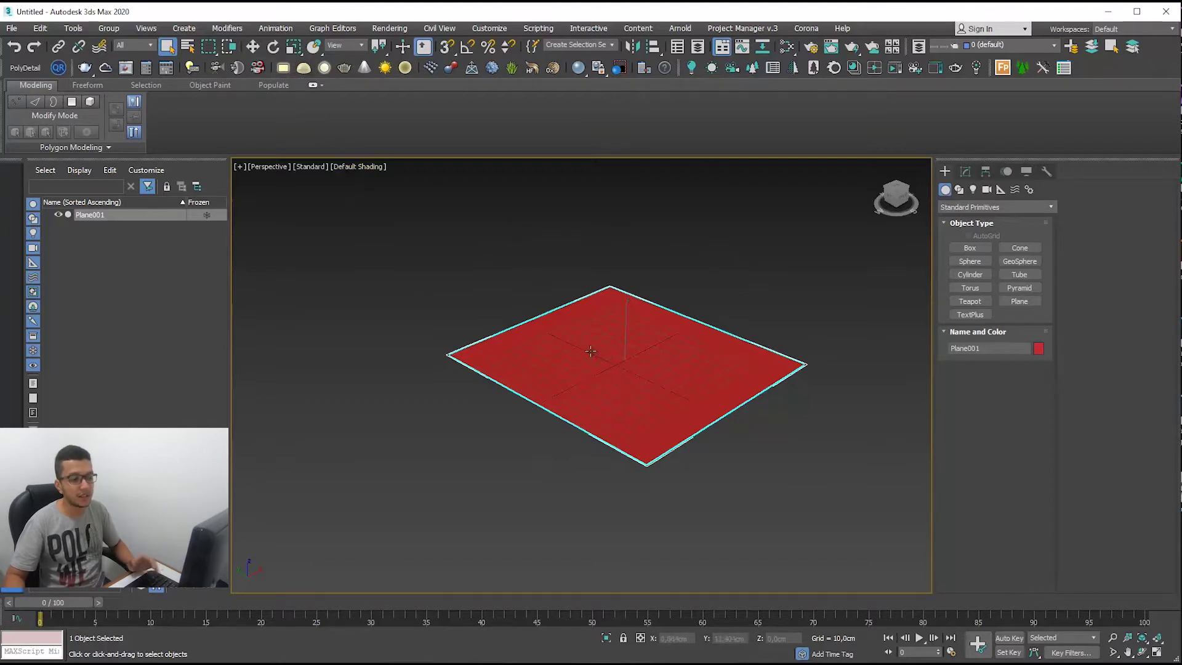
scroll(634, 368, "up", 3)
middle_click_drag(543, 492, 530, 487)
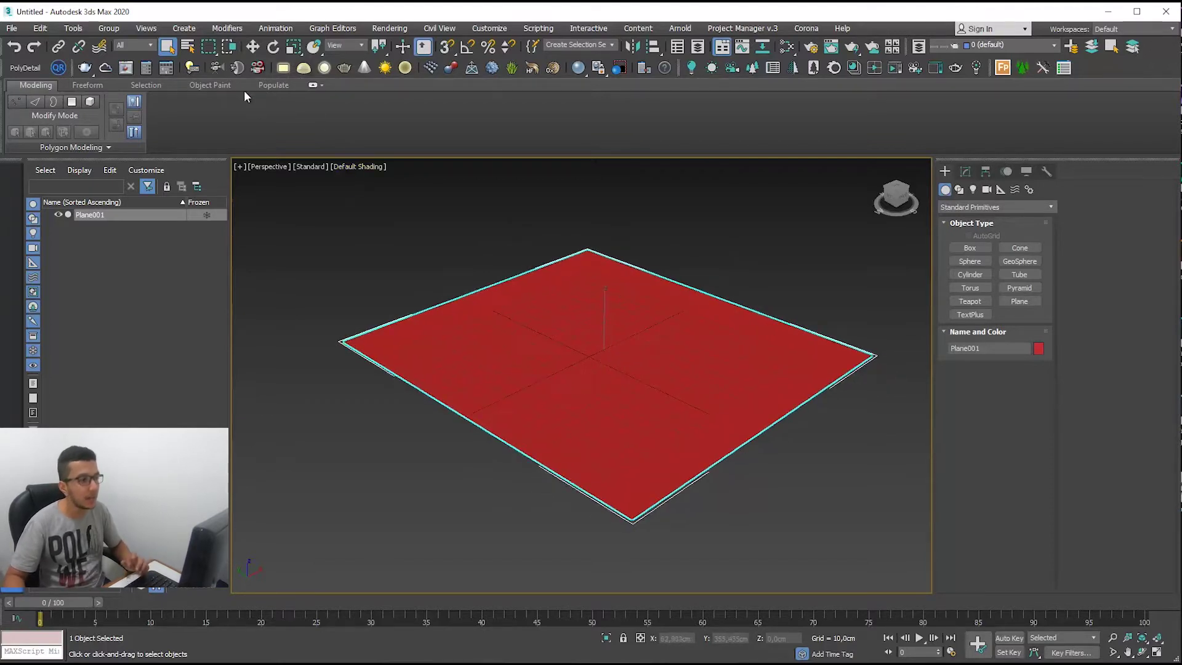
left_click(293, 46)
left_click_drag(608, 355, 602, 435)
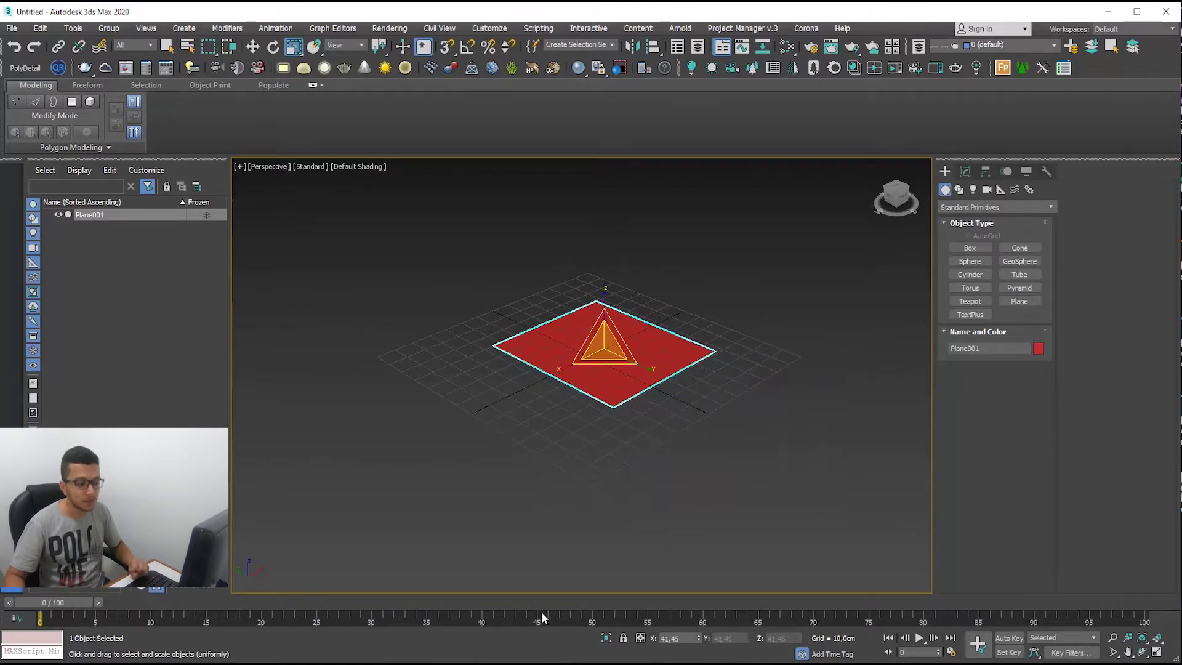
double_click(655, 637)
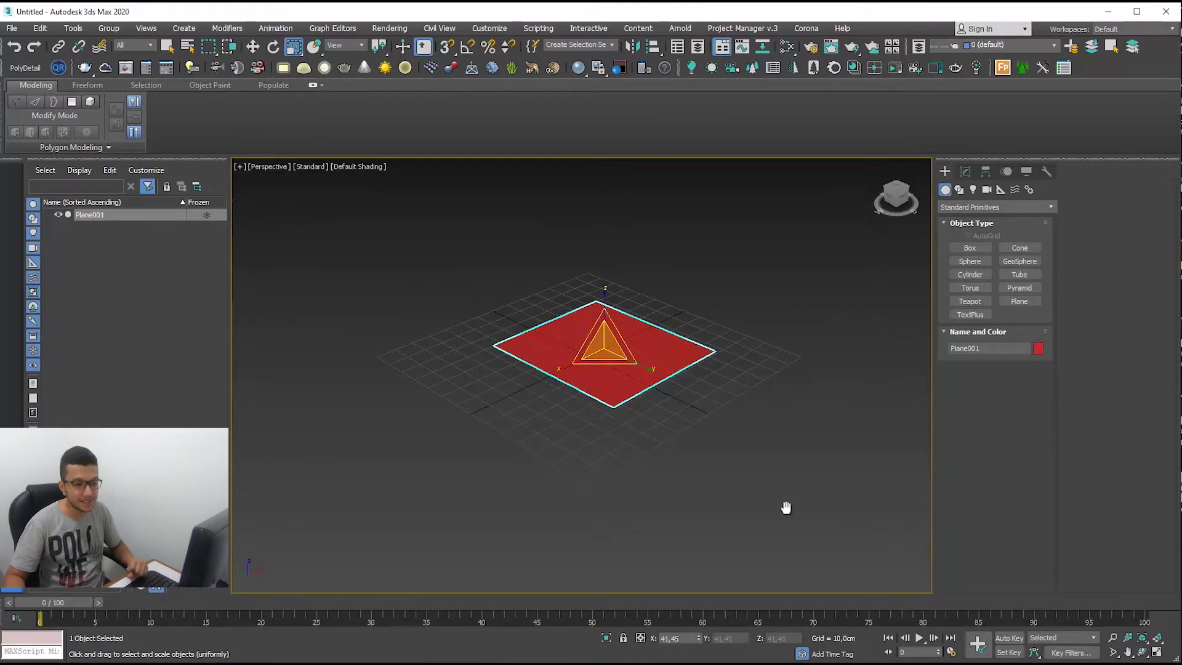
Draw a second plane about 68 × 79 cm in front of the scaled plane
left_click(1017, 300)
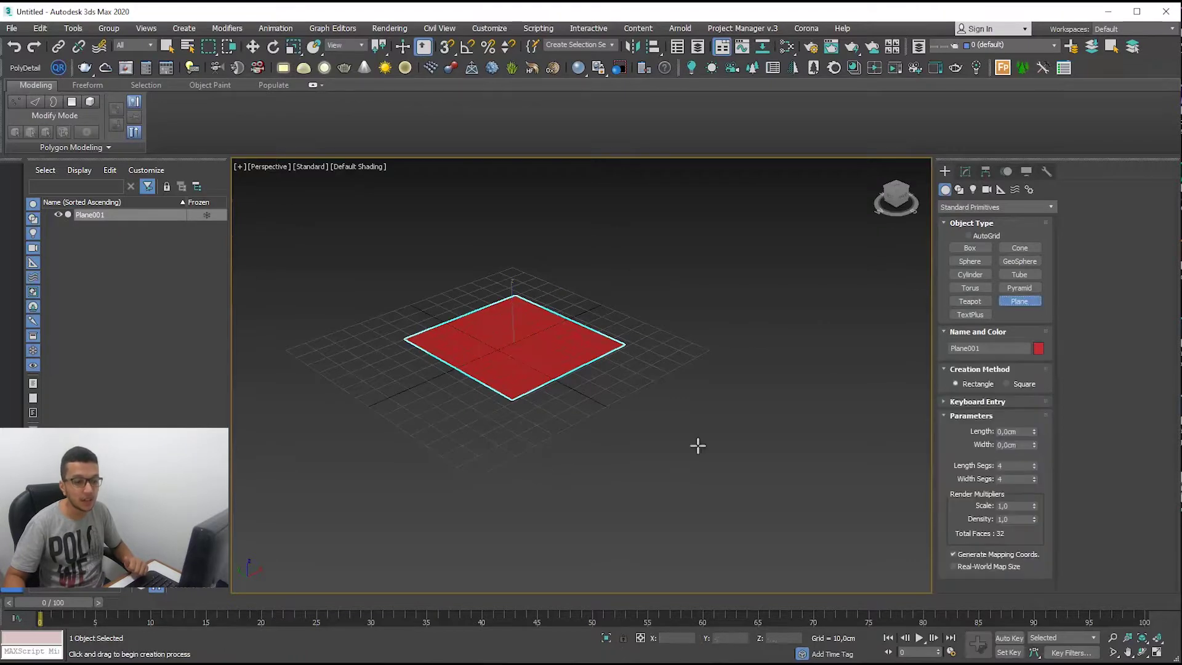
scroll(671, 462, "down", 3)
middle_click_drag(680, 485, 618, 457)
left_click_drag(615, 372, 608, 456)
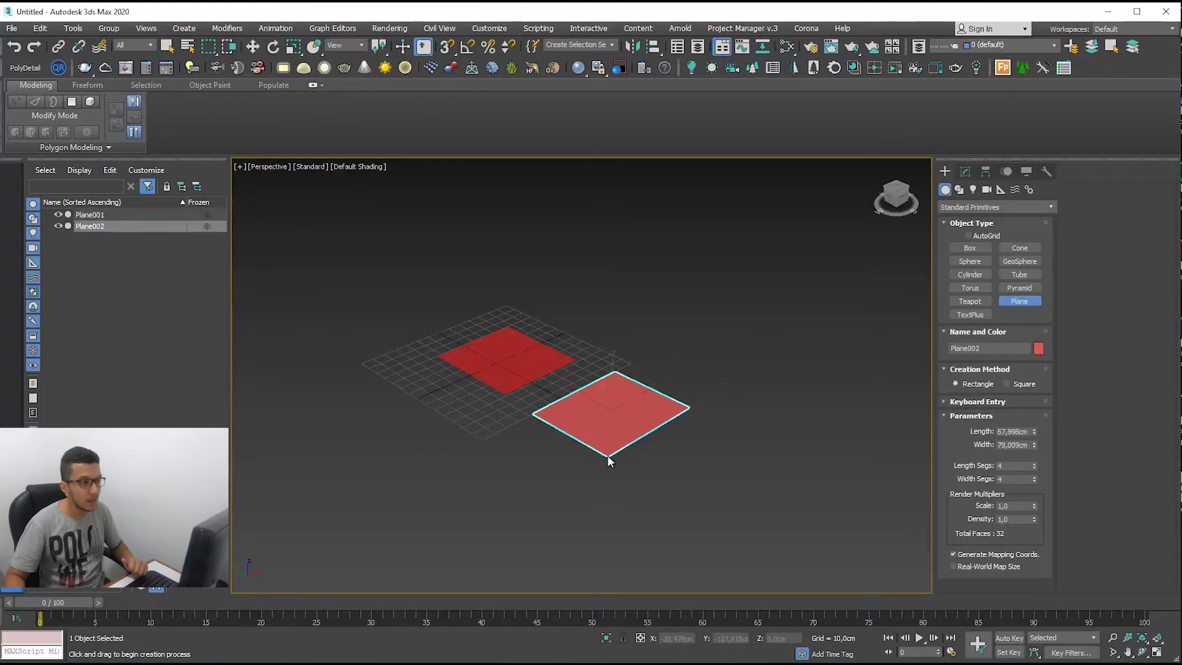
Compare the scale and the length and width parameters of the two planes, and delete both
left_click(295, 48)
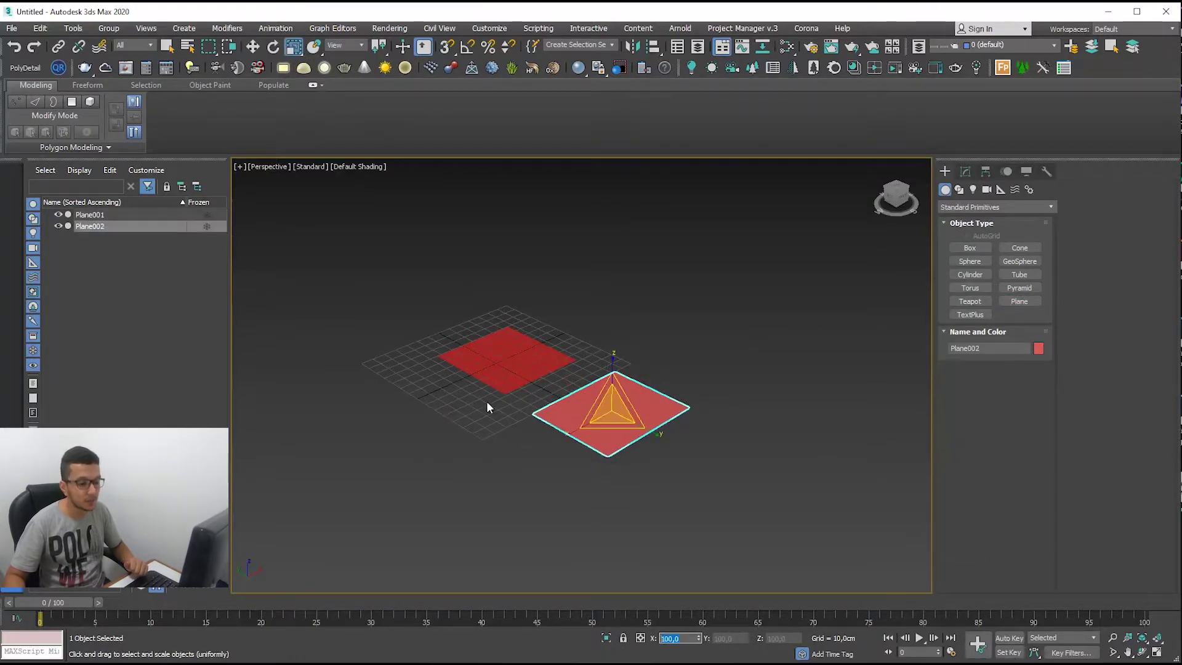
left_click(477, 341)
key("ctrl+z")
left_click(965, 172)
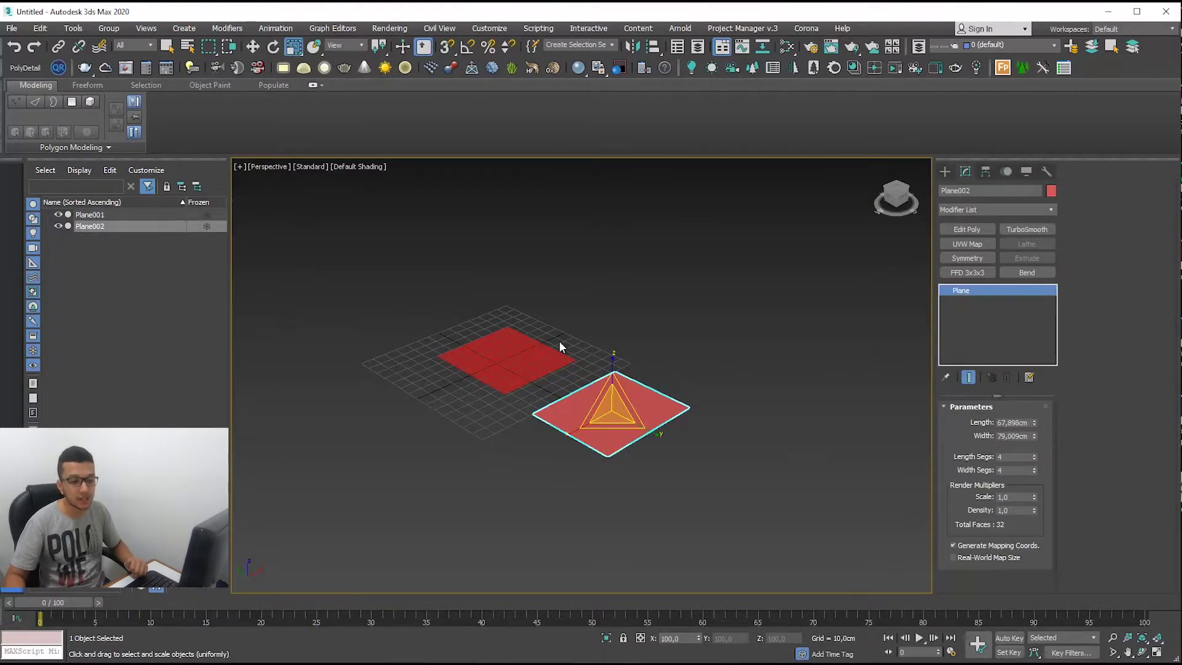
left_click(512, 359)
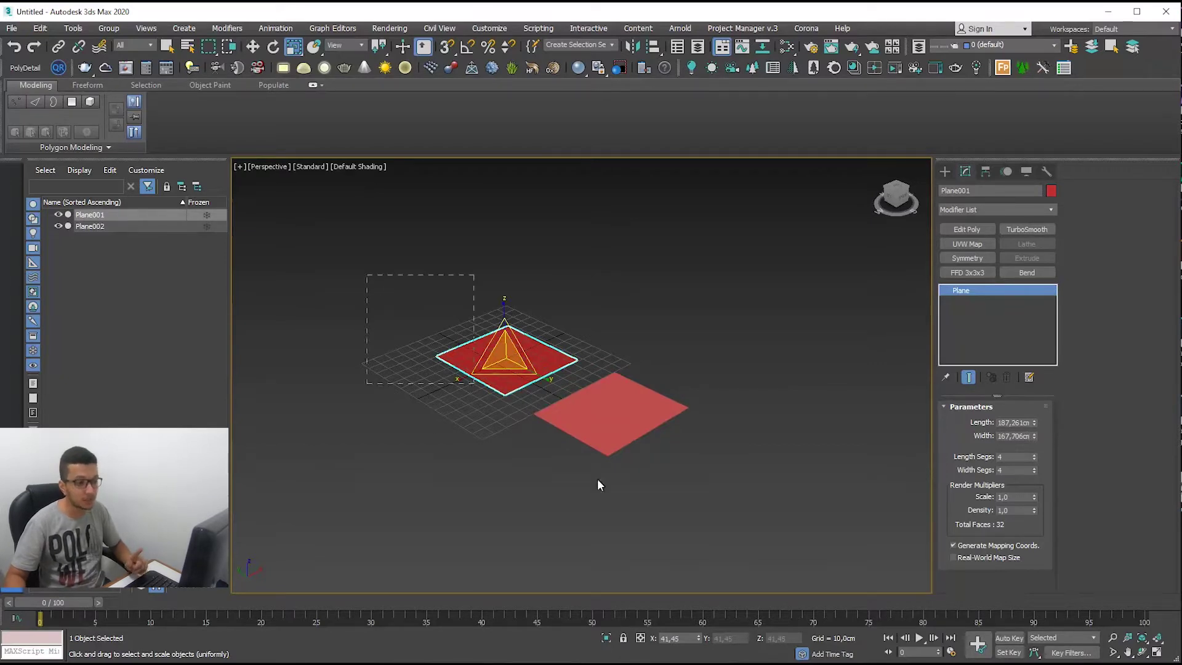
key("ctrl+a")
key("Delete")
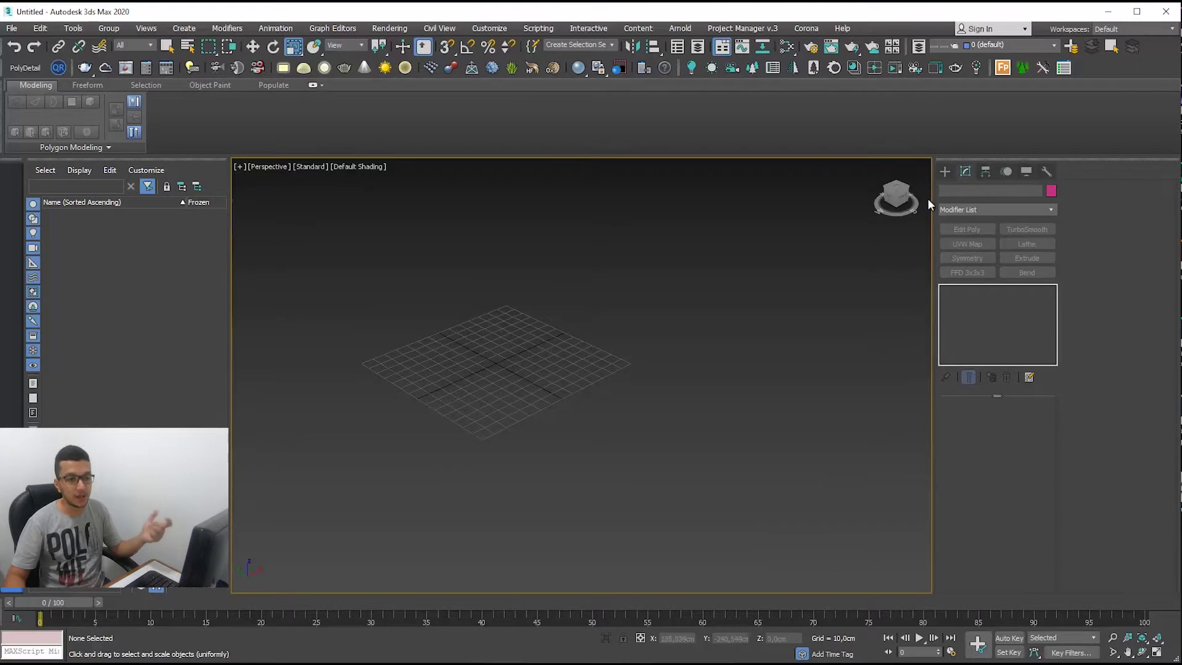
Create a box about 115 × 117 × 58 cm on the grid and scale it down uniformly to about 40%
left_click(945, 171)
left_click(970, 247)
left_click_drag(552, 324, 533, 435)
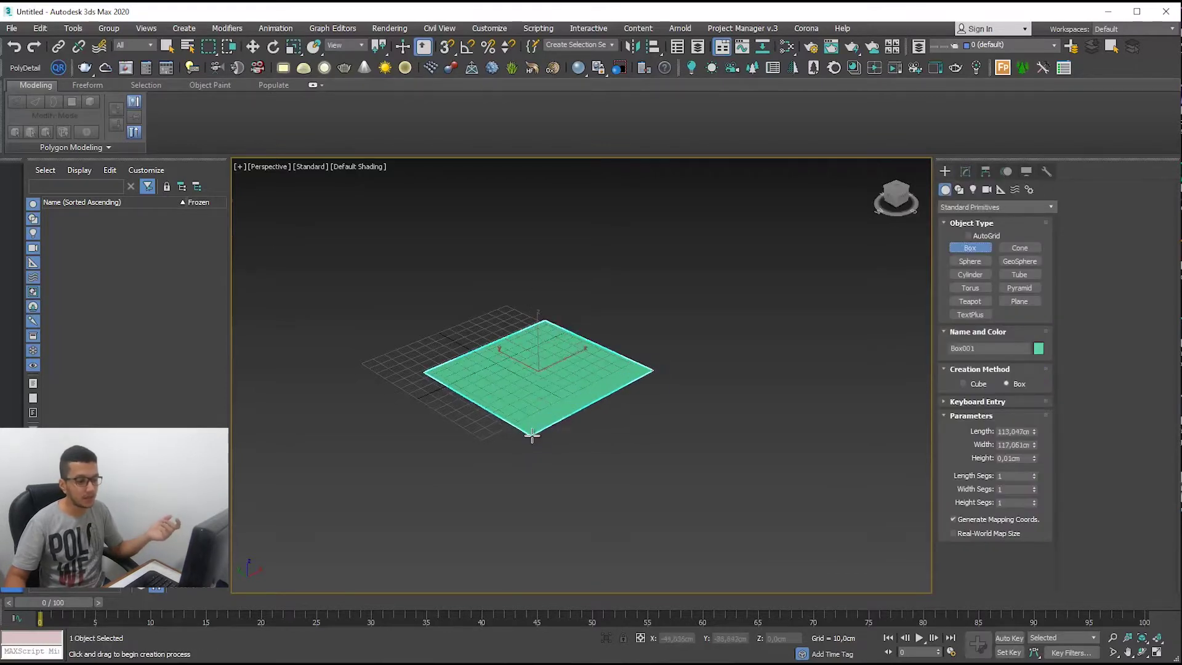
left_click(639, 358)
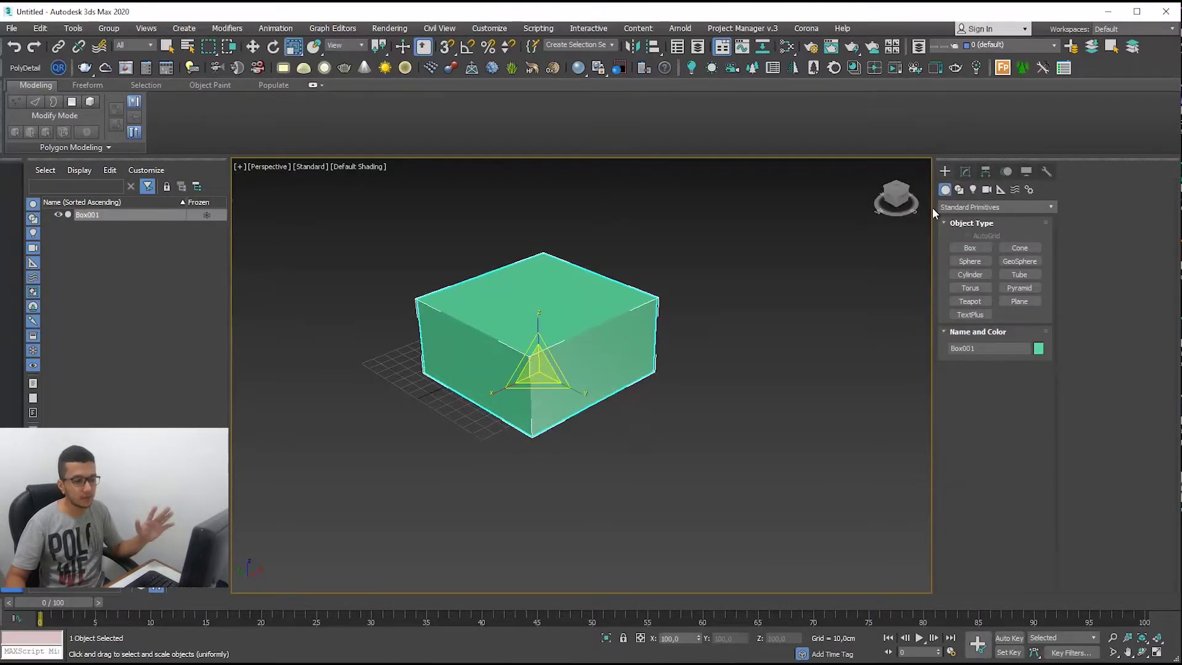
left_click_drag(569, 358, 536, 381)
Convert the scaled box to an Editable Poly and check its scale value
left_click(965, 172)
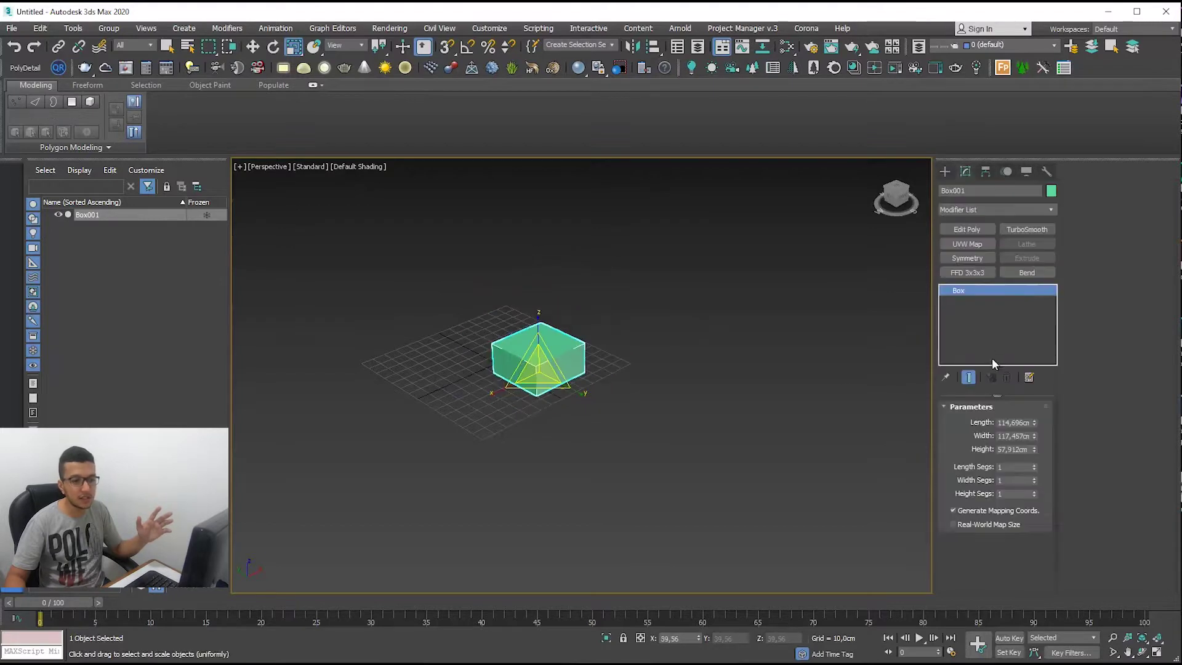
right_click(985, 312)
left_click(1017, 406)
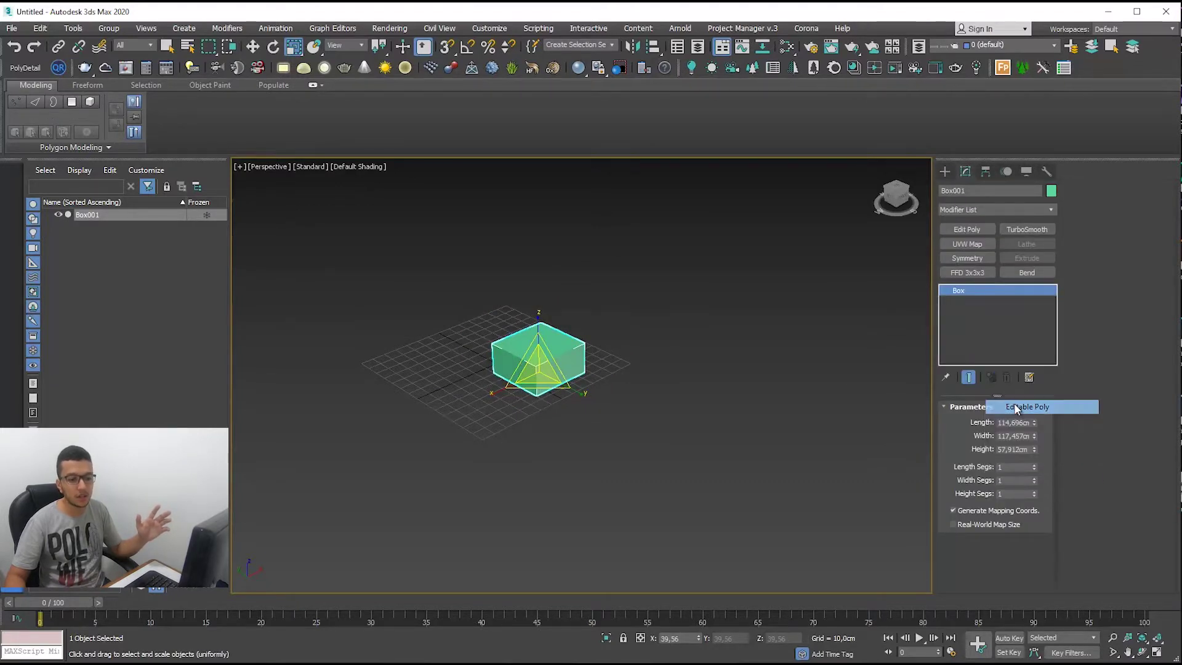
left_click(971, 289)
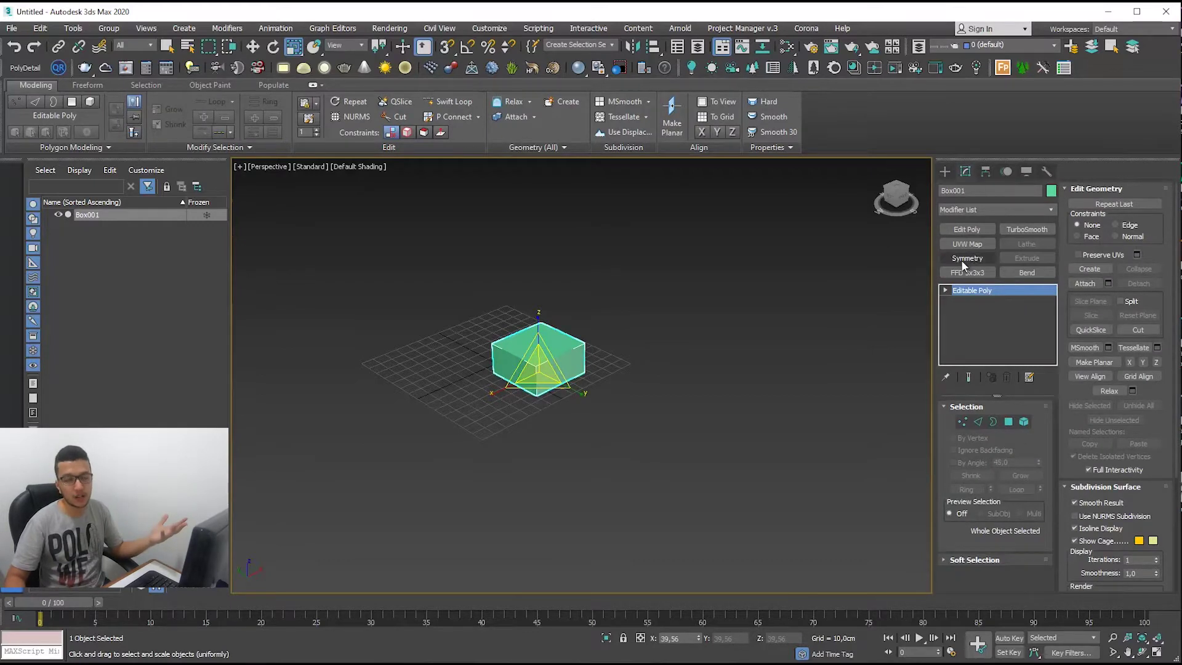
left_click_drag(685, 639, 646, 635)
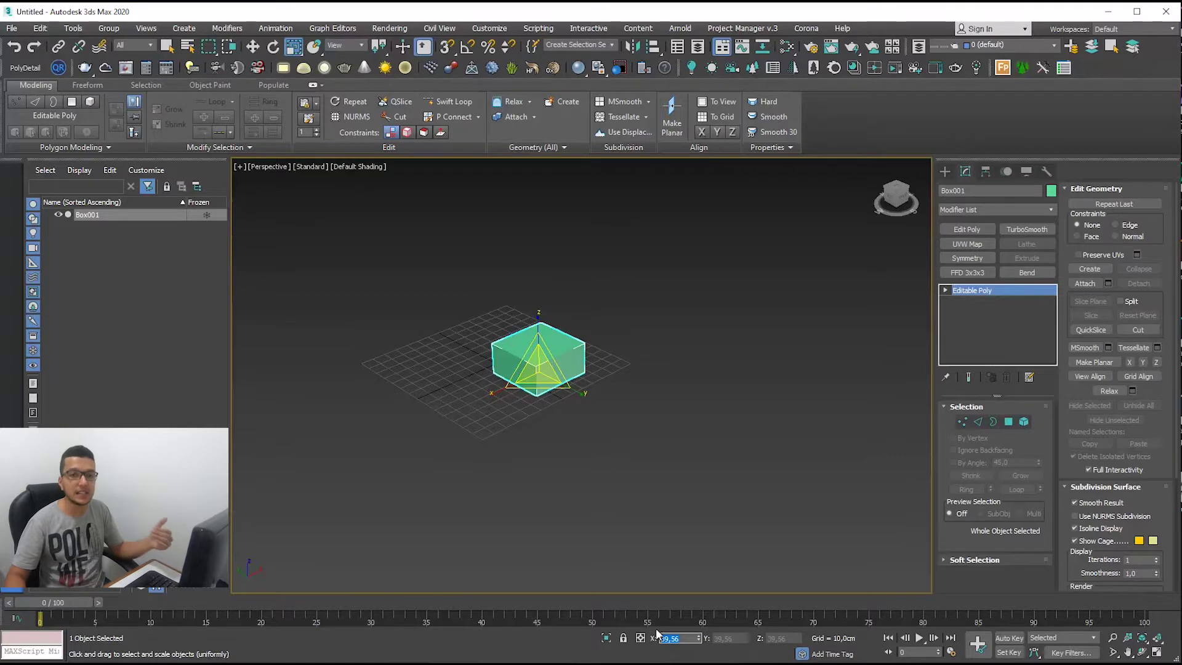
Delete the converted box from the scene
left_click(663, 478)
left_click(539, 367)
key("Delete")
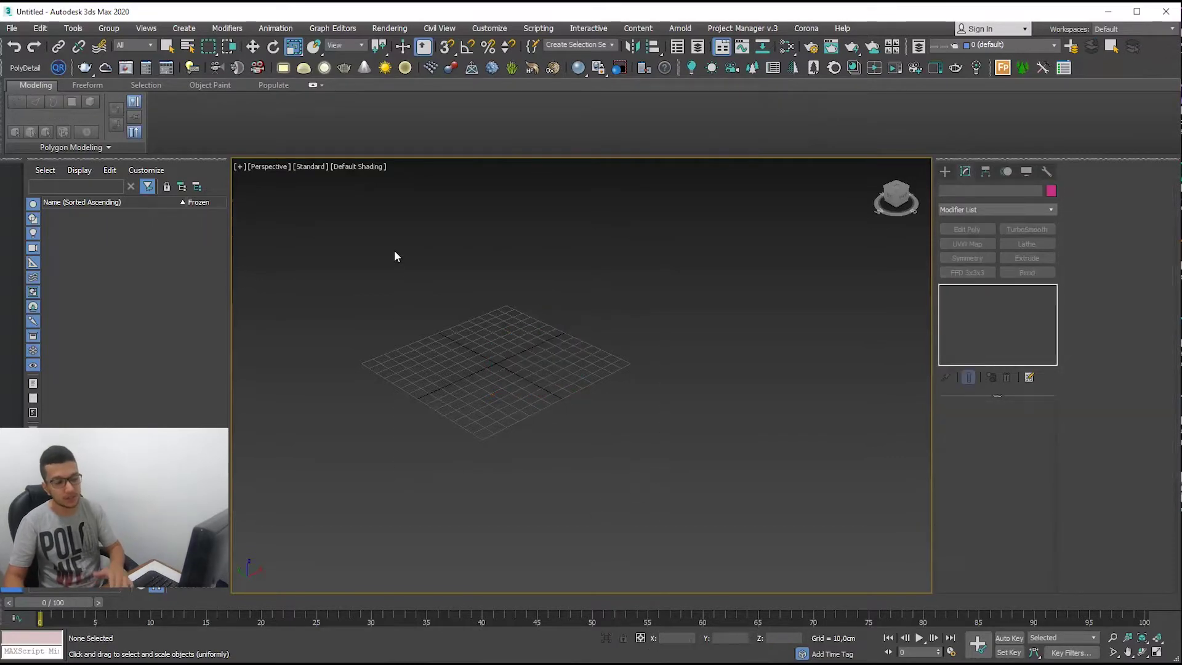
Draw a plane covering the whole home grid and name it Chao
middle_click_drag(485, 362, 595, 385)
scroll(593, 389, "up", 3)
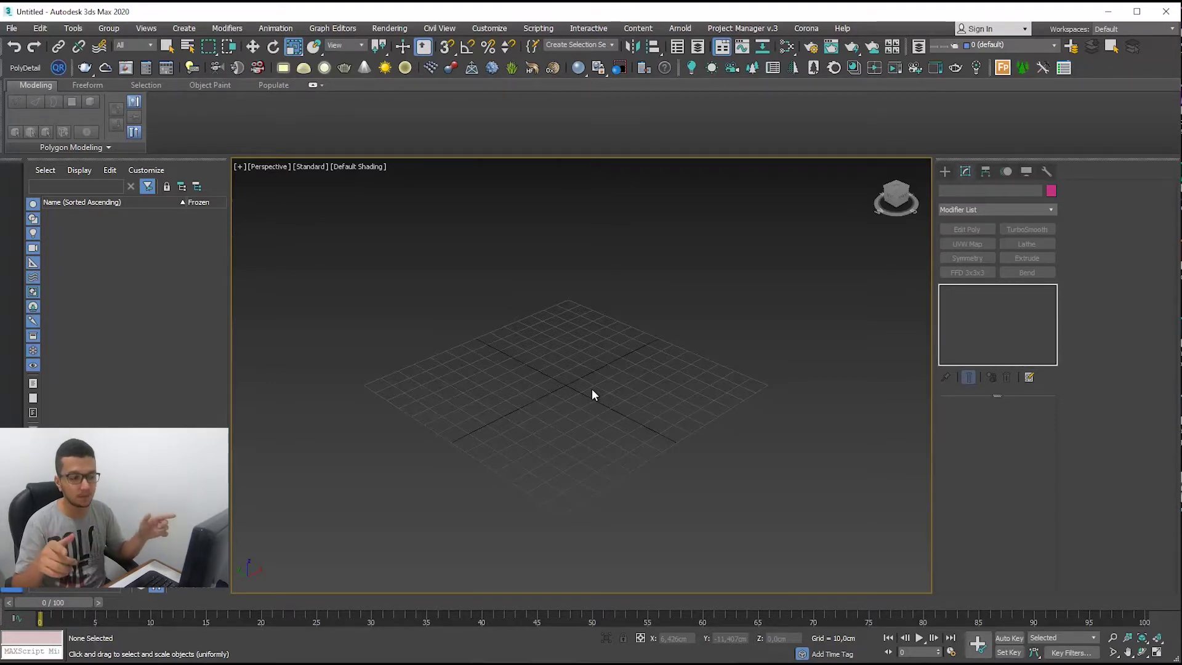
left_click(944, 171)
left_click(1019, 301)
left_click_drag(364, 386, 772, 384)
key("r")
left_click(999, 349)
type("Chao")
Create a sphere near the centre of the Chao plane and raise it to about 30.7 cm in Z
middle_click_drag(716, 356, 655, 365, "alt")
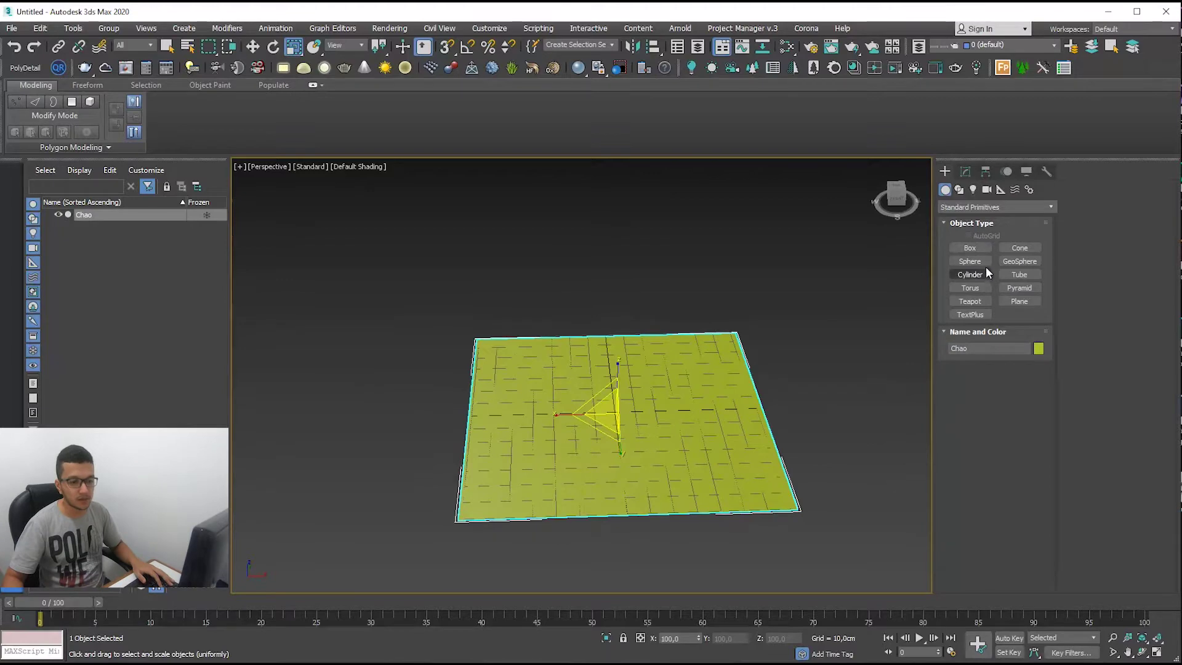
left_click(969, 261)
left_click_drag(626, 418, 665, 411)
key("w")
middle_click_drag(615, 400, 625, 378, "alt")
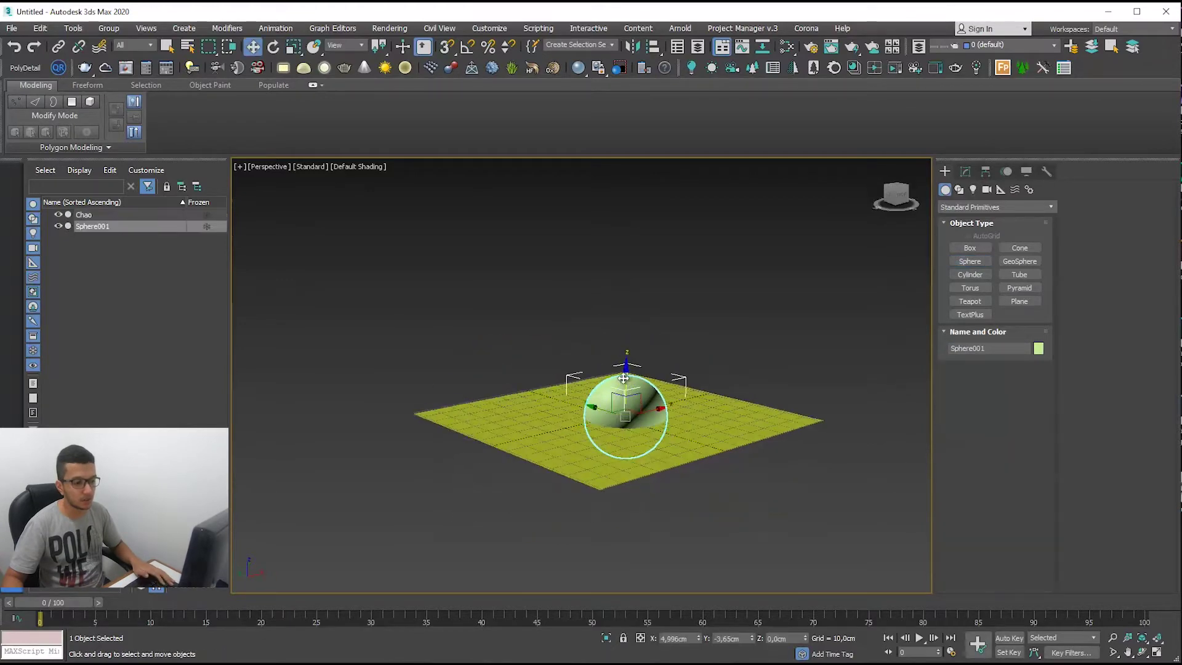
left_click_drag(625, 378, 625, 311)
left_click(563, 493, "ctrl")
middle_click_drag(613, 470, 677, 468, "alt")
left_click(1019, 301)
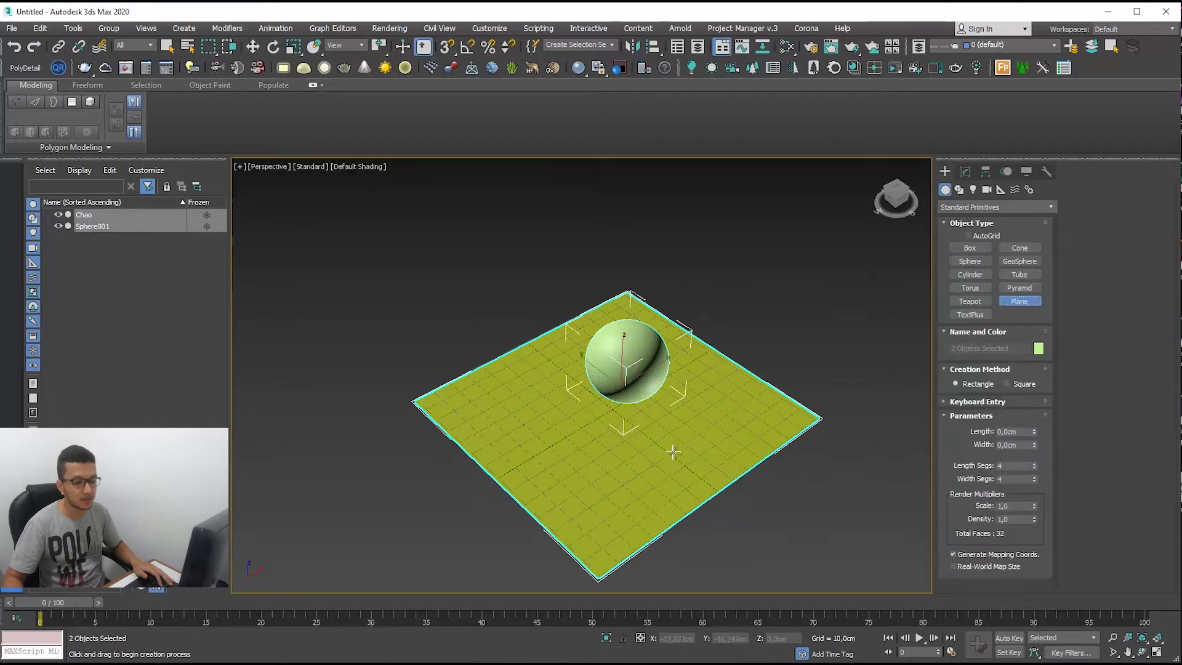
key("w")
left_click(866, 327)
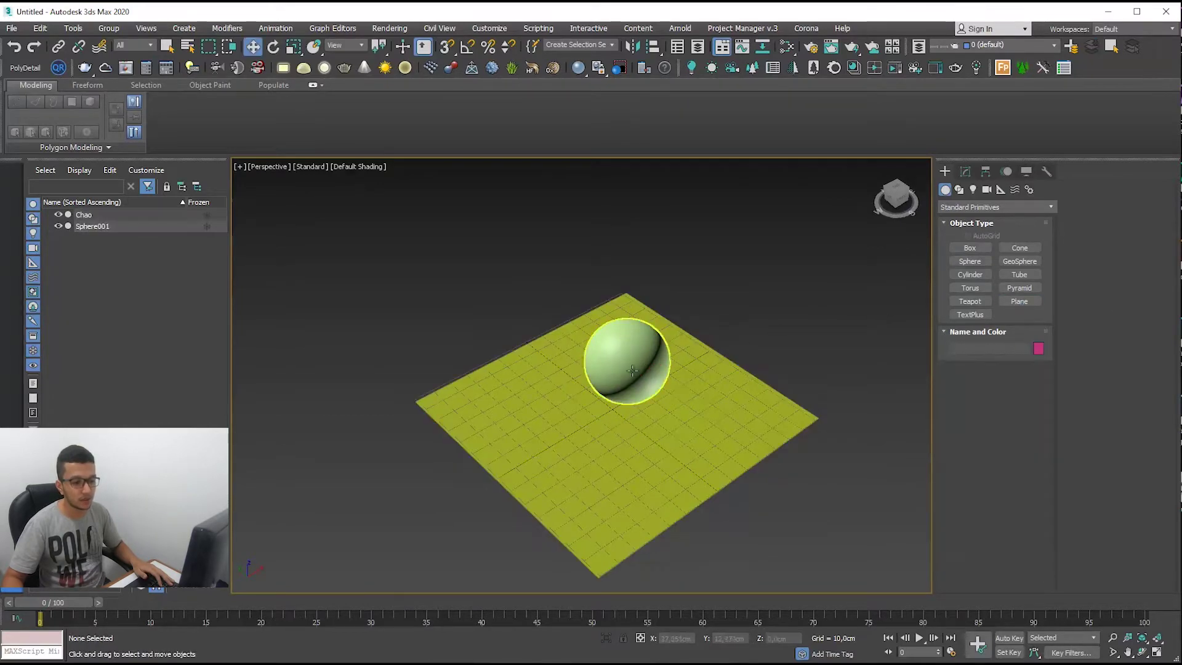
Select the sphere and rename it Colicao1
left_click(662, 412)
left_click(605, 346)
left_click(976, 349)
type("Colicao1")
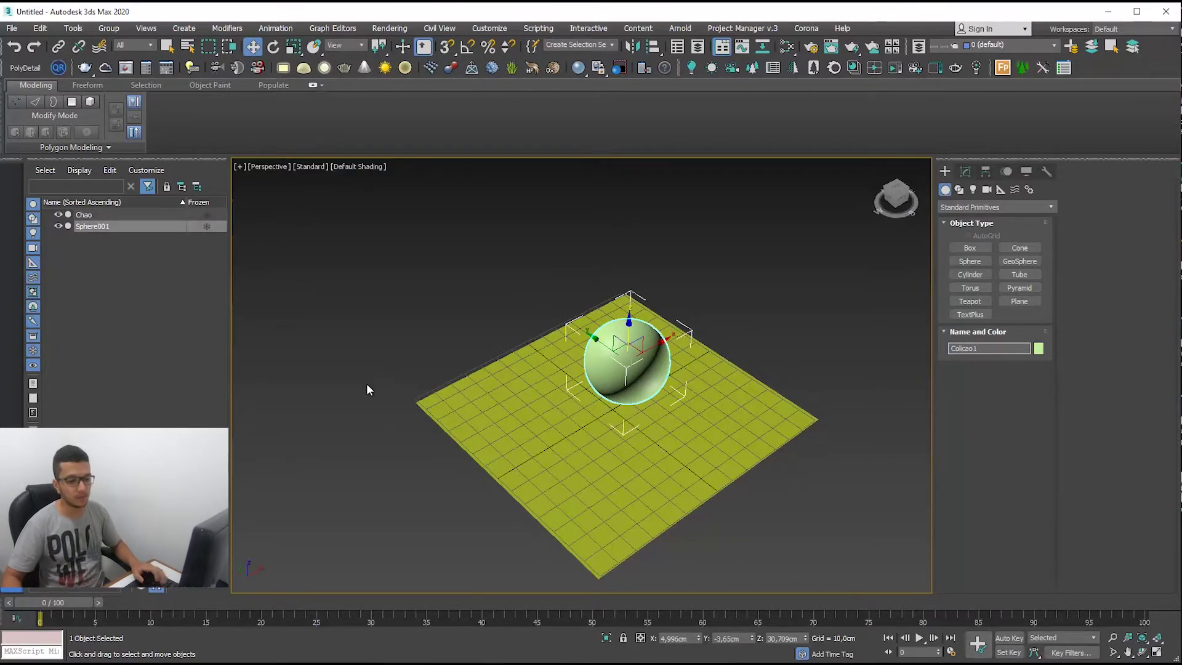
Draw a smaller plane within the Chao plane, beneath the Colicao1 sphere
left_click(1037, 304)
middle_click_drag(781, 409, 664, 455, "alt")
left_click_drag(529, 297, 732, 492)
key("w")
middle_click_drag(417, 403, 536, 340, "alt")
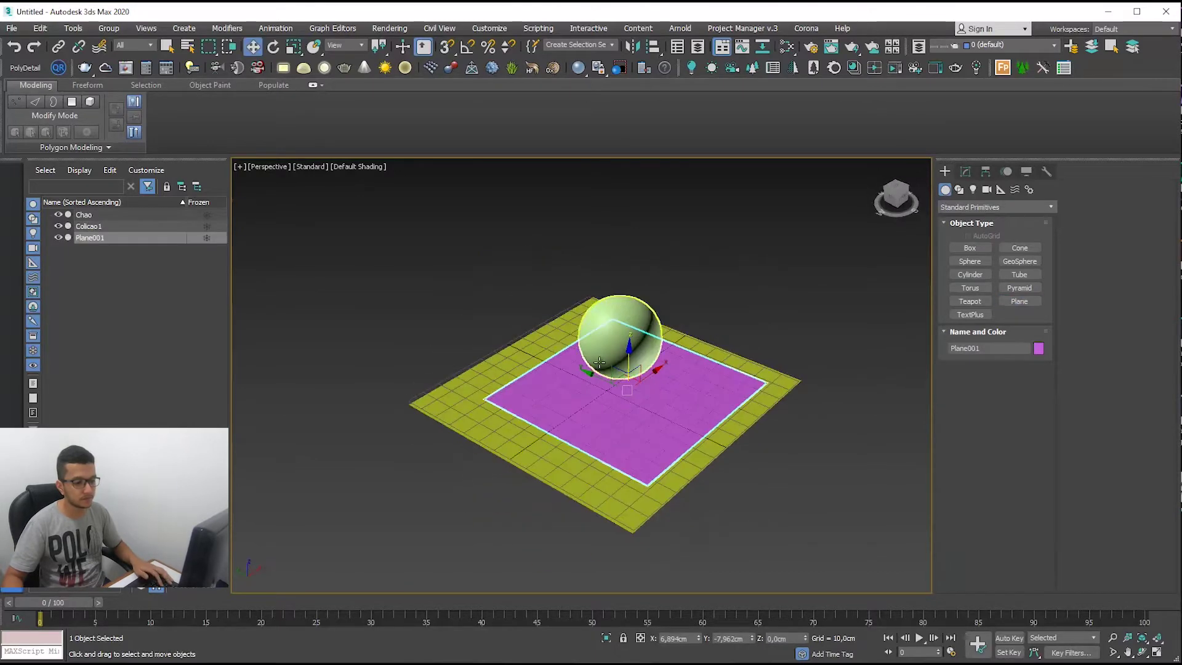
Raise the smaller plane above the Colicao1 sphere to about 62.5 cm in Z and centre it over the sphere
left_click_drag(634, 365, 614, 245)
key("t")
scroll(602, 271, "up", 2)
left_click_drag(611, 360, 616, 356)
key("p")
mouse_move(617, 356)
middle_mouse_down("alt")
mouse_move(615, 307)
mouse_move(628, 333)
middle_mouse_up("alt")
Show edged faces on the shaded objects in the perspective view and hide the home grid
left_click(352, 171)
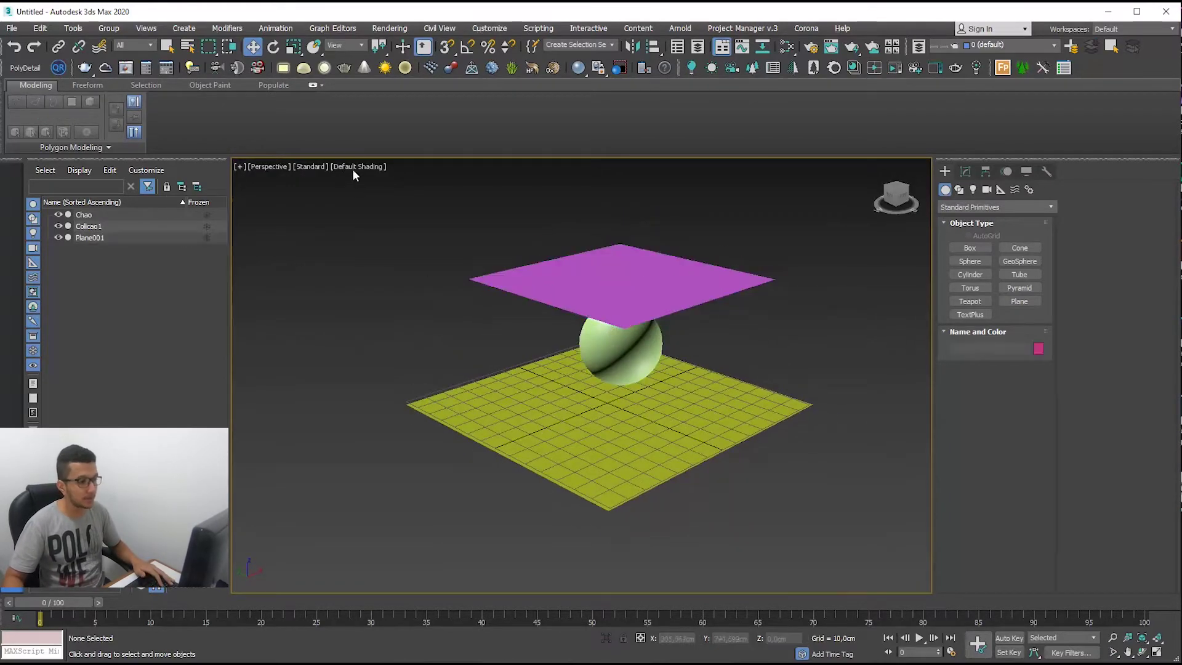
left_click(352, 167)
left_click(400, 293)
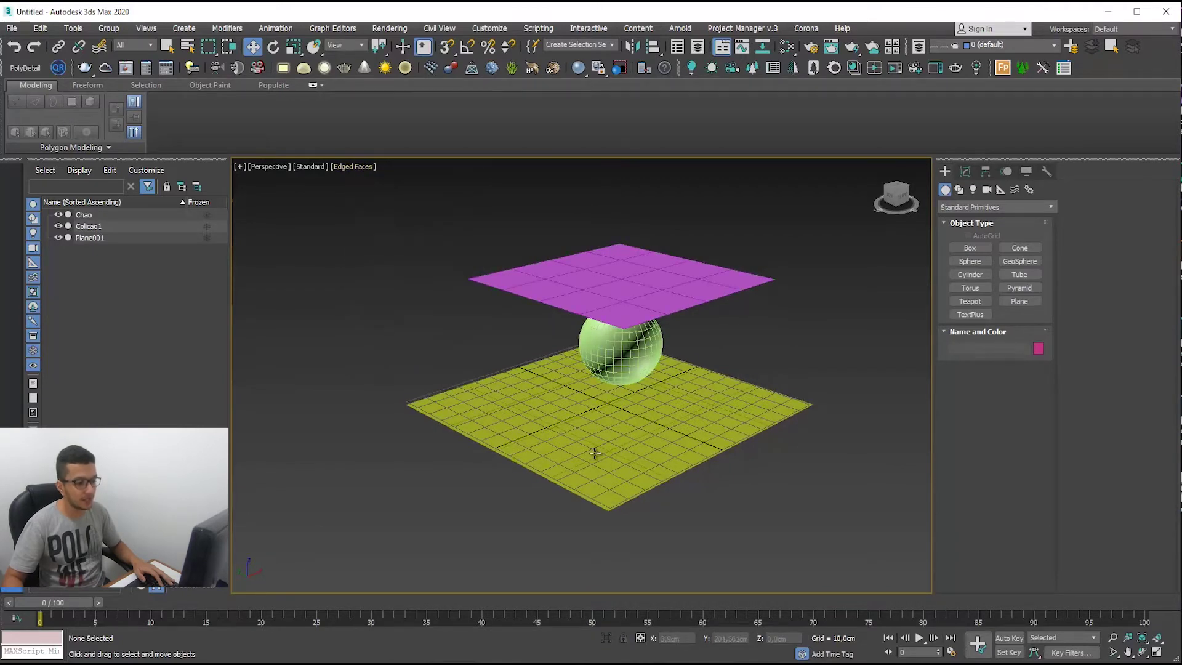
key("g")
middle_click_drag(589, 431, 592, 449)
Reduce the Chao plane's length and width segments to 1 each
left_click(592, 449)
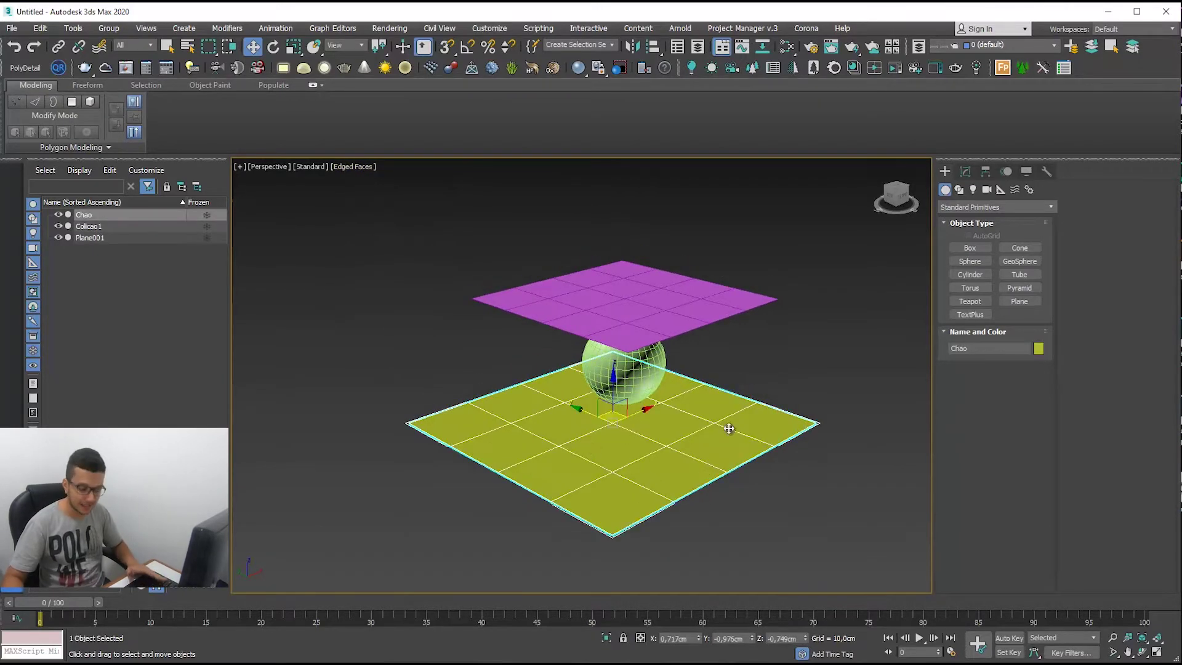
left_click(965, 172)
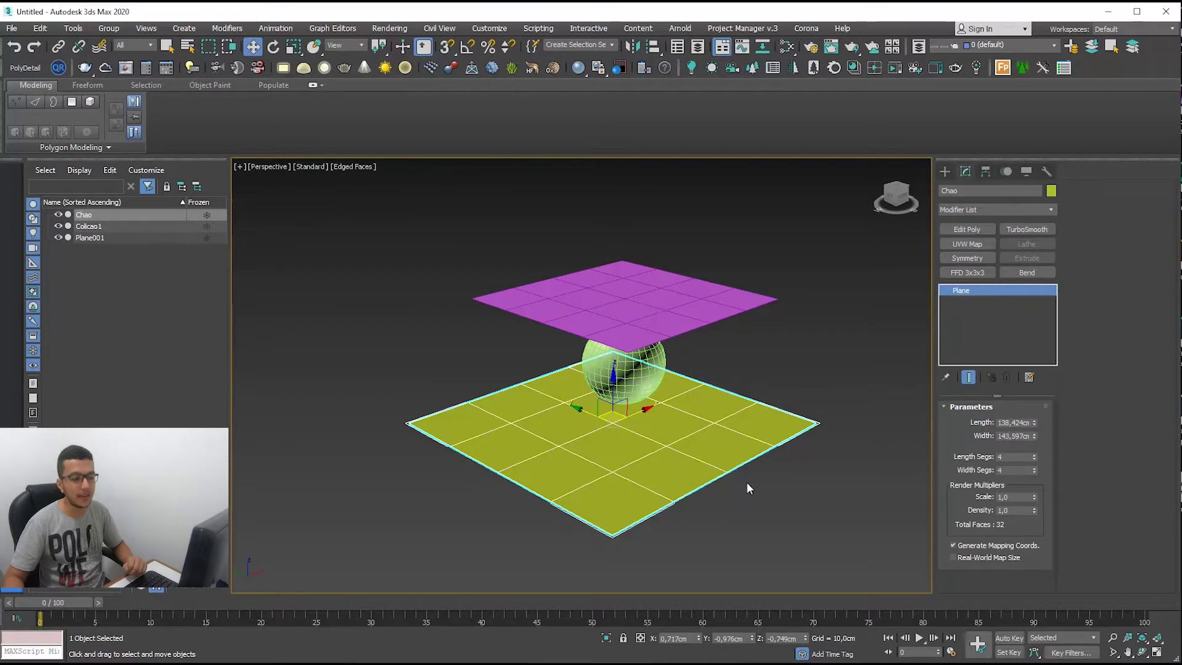
left_click_drag(777, 498, 776, 499)
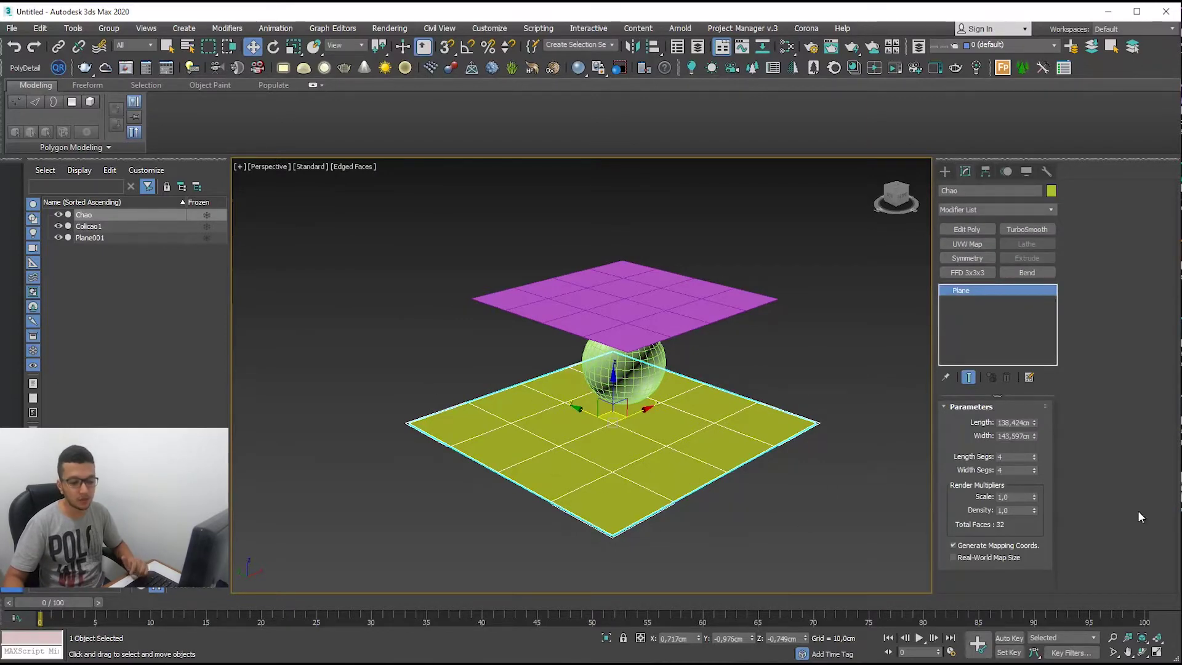
right_click(1037, 453)
right_click(1035, 456)
right_click(1035, 469)
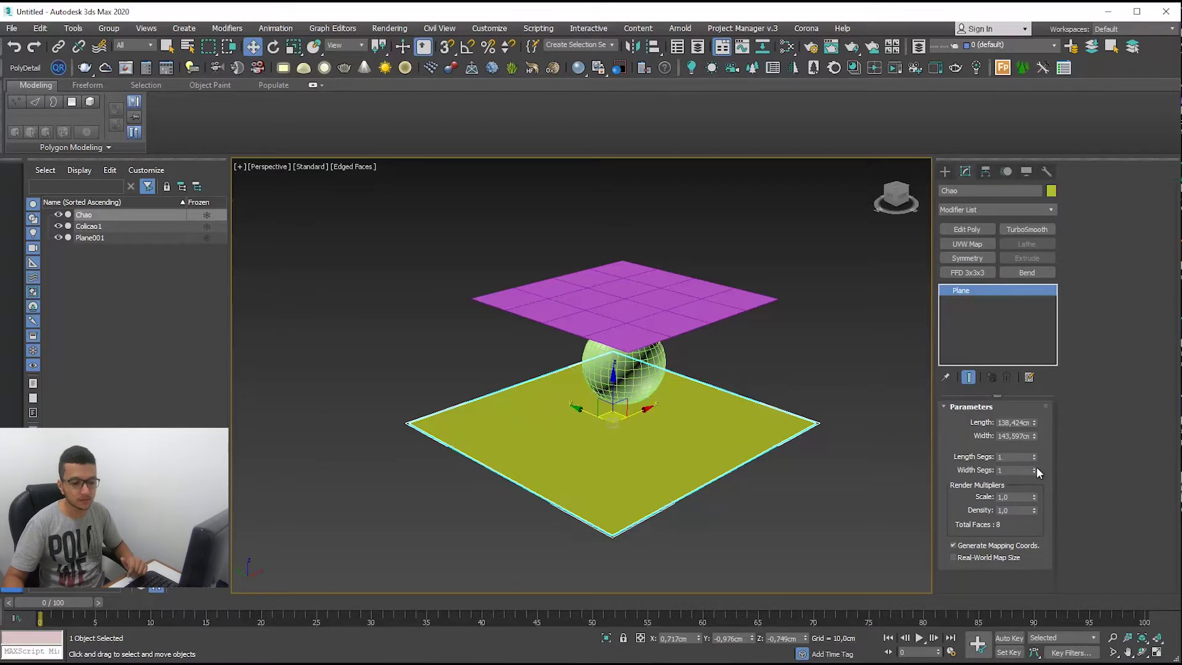
Set the raised plane's length and width segments to 50 each
left_click(635, 288)
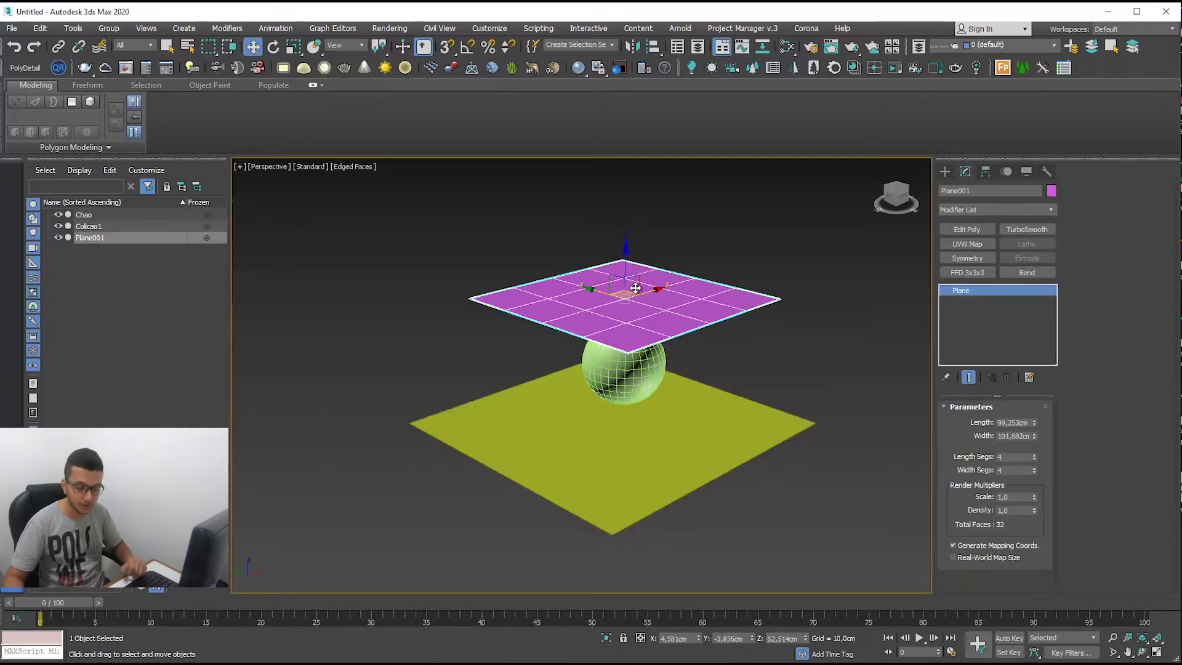
left_click(1009, 456)
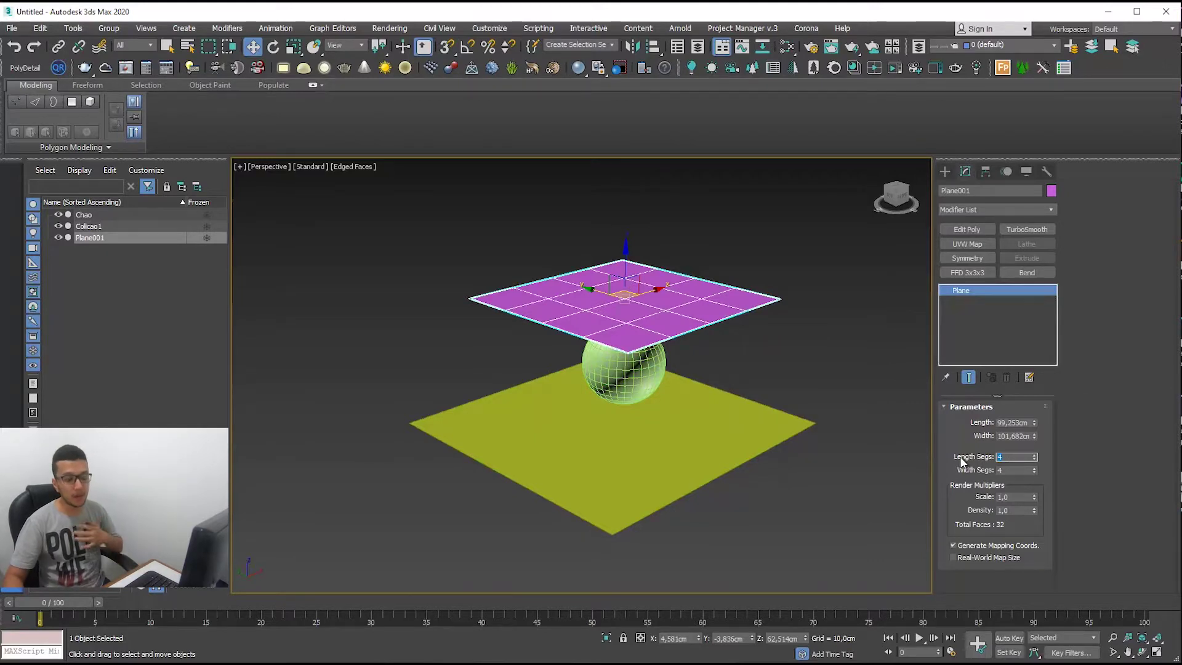
type("50")
key("Tab")
type("50")
key("Return")
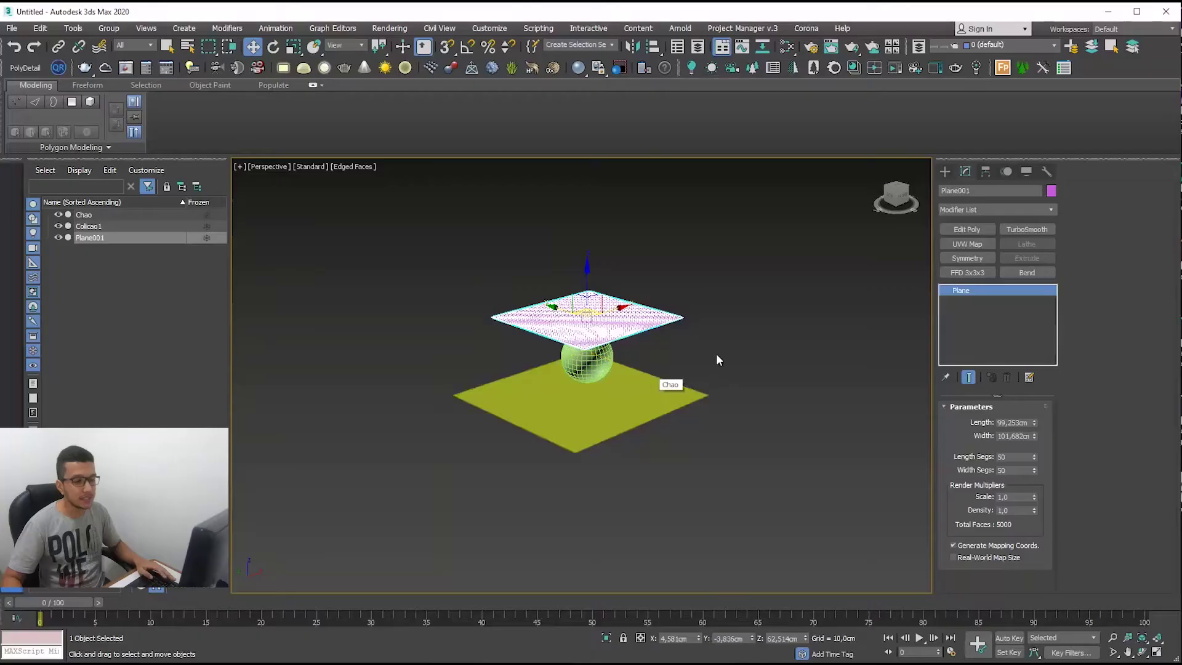
Clone the ground plane, sphere and raised plane together along X as one independent copy beside the originals
left_click(749, 305)
left_click_drag(746, 226, 508, 473)
middle_click_drag(726, 397, 654, 422, "alt")
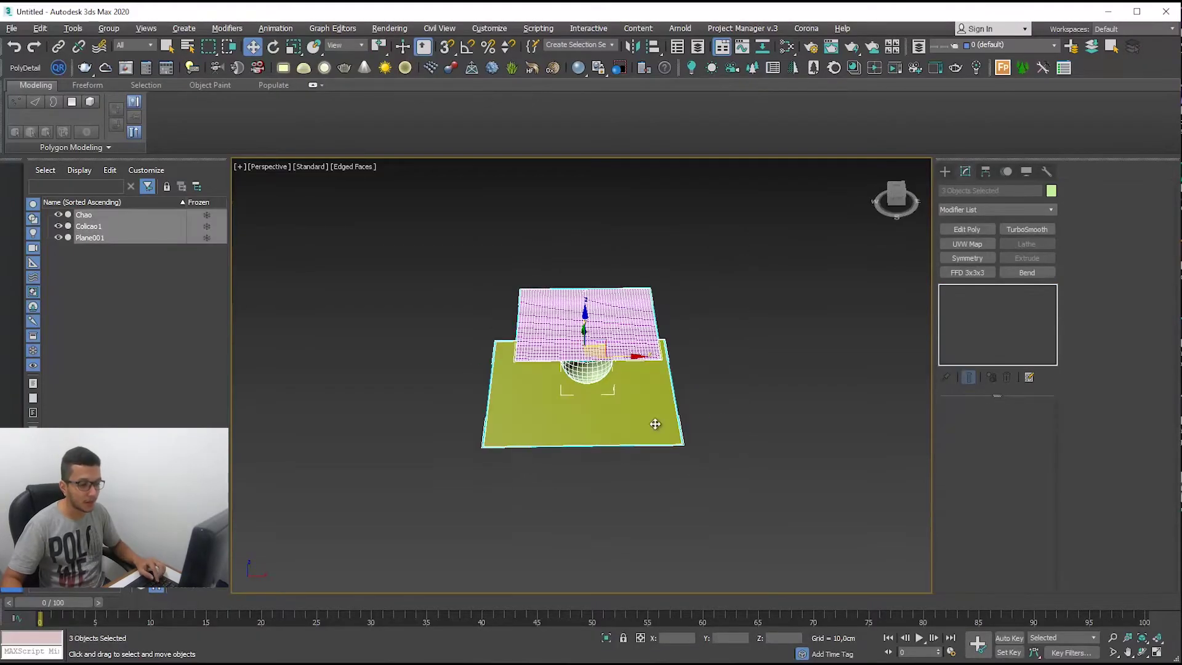
left_click_drag(617, 357, 869, 360, "shift")
left_click(524, 315)
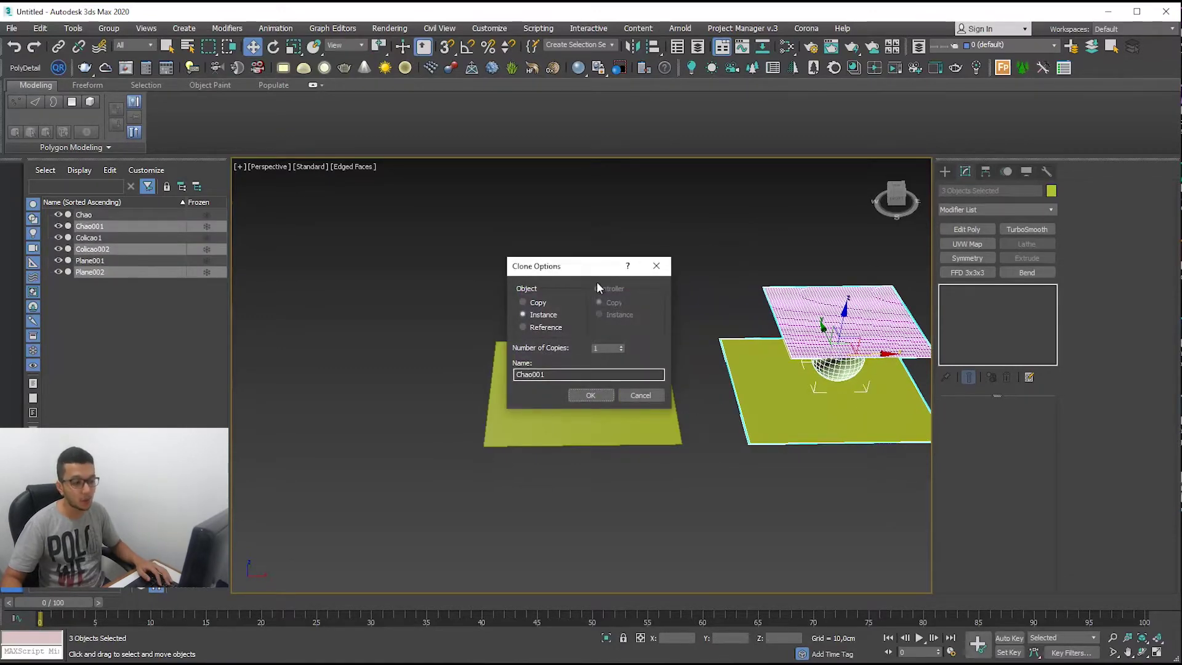
left_click(539, 303)
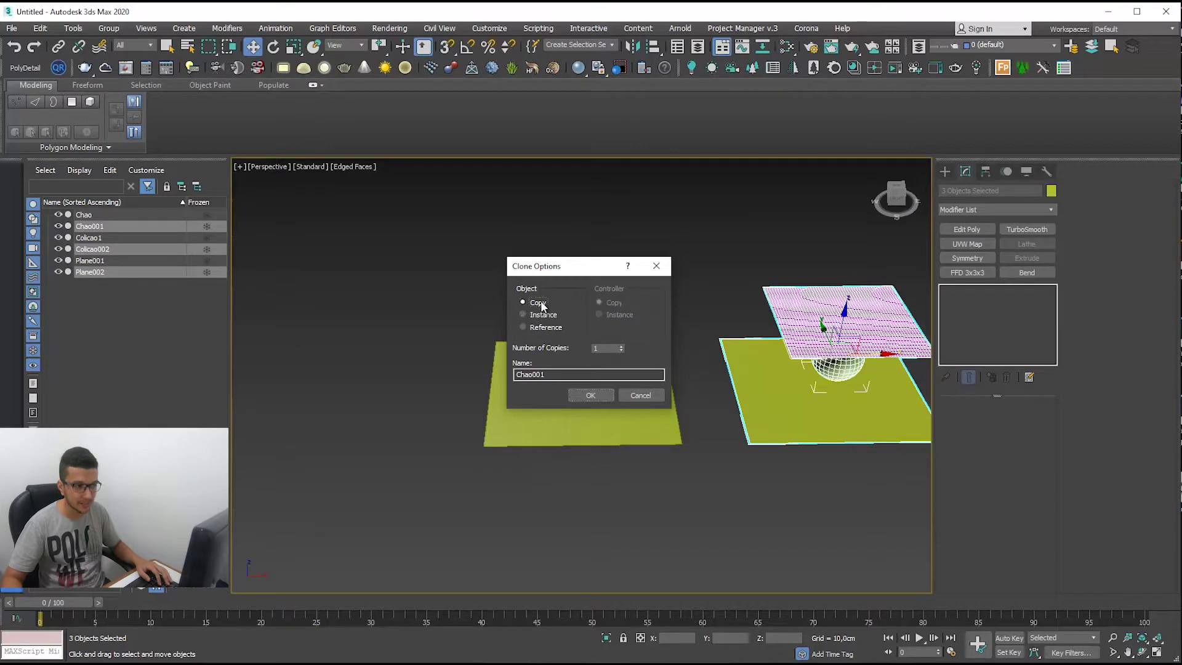
left_click(591, 397)
mouse_move(701, 440)
middle_mouse_down("alt")
mouse_move(765, 414)
mouse_move(758, 395)
mouse_move(756, 418)
middle_mouse_up("alt")
scroll(757, 396, "up", 3)
left_click(718, 309)
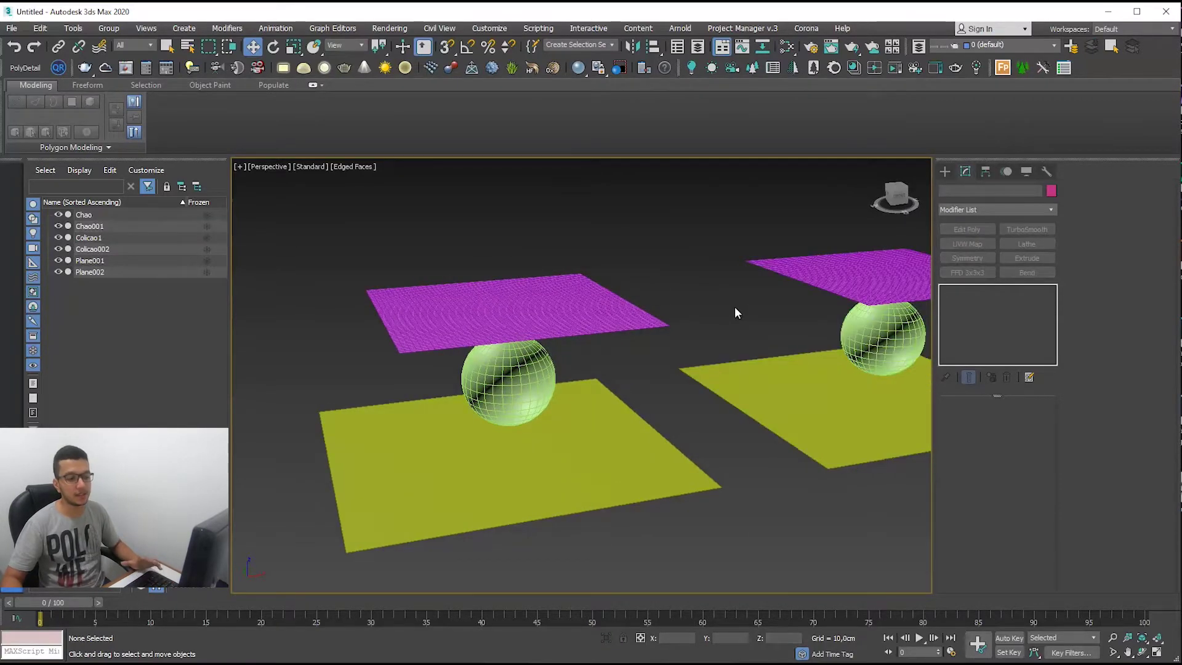
left_click(530, 326)
scroll(529, 326, "down", 3)
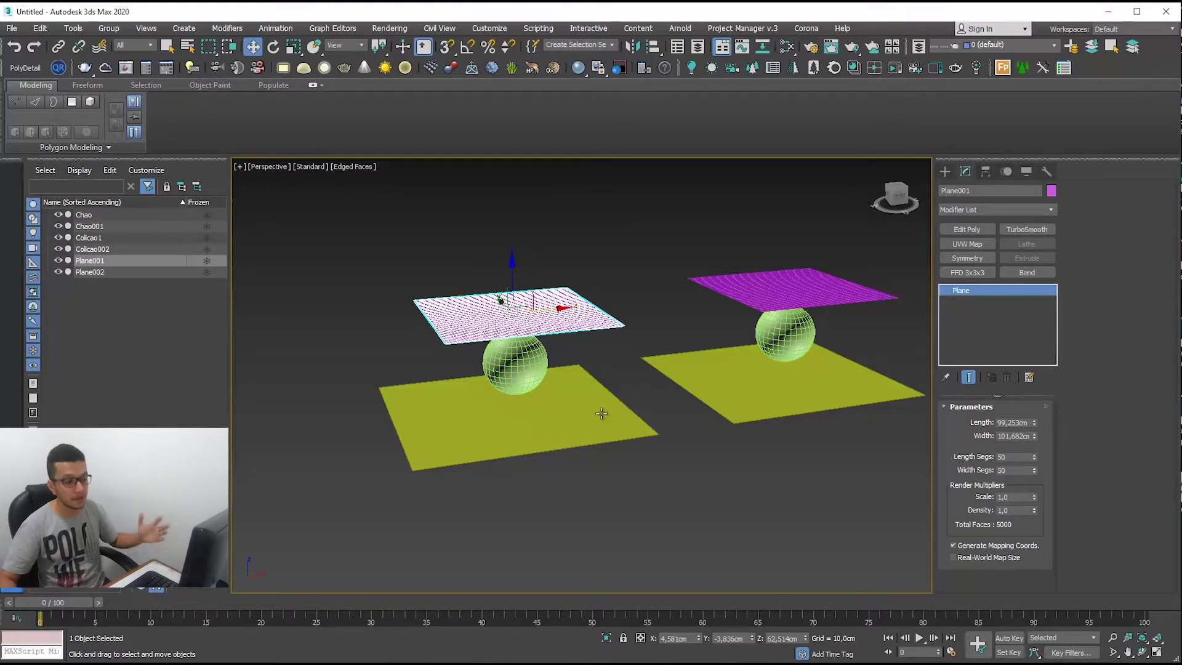
left_click_drag(698, 245, 799, 431)
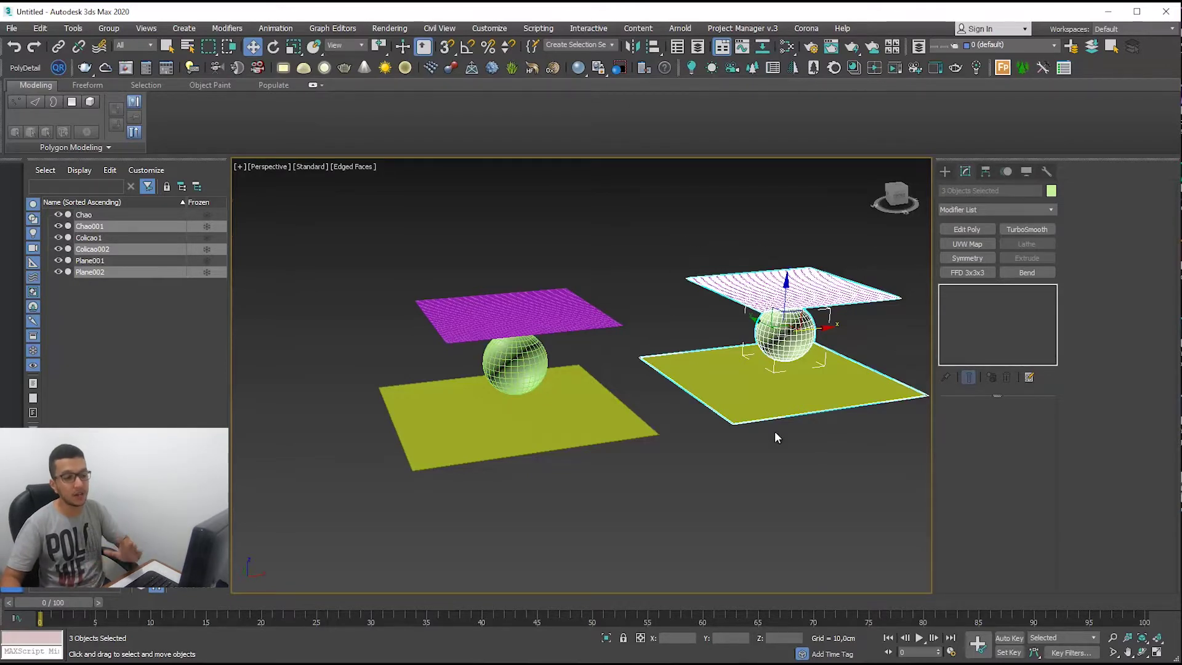
left_click(786, 466)
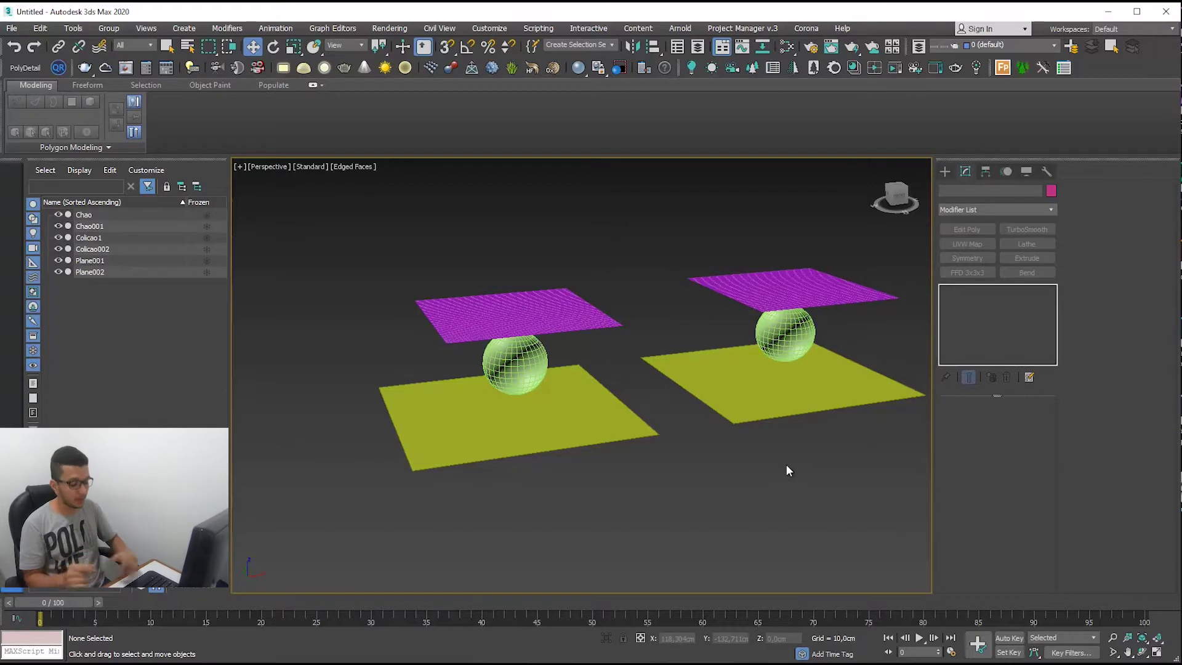
Save the scene as "Cloht protugues" in the scenes folder
key("ctrl+s")
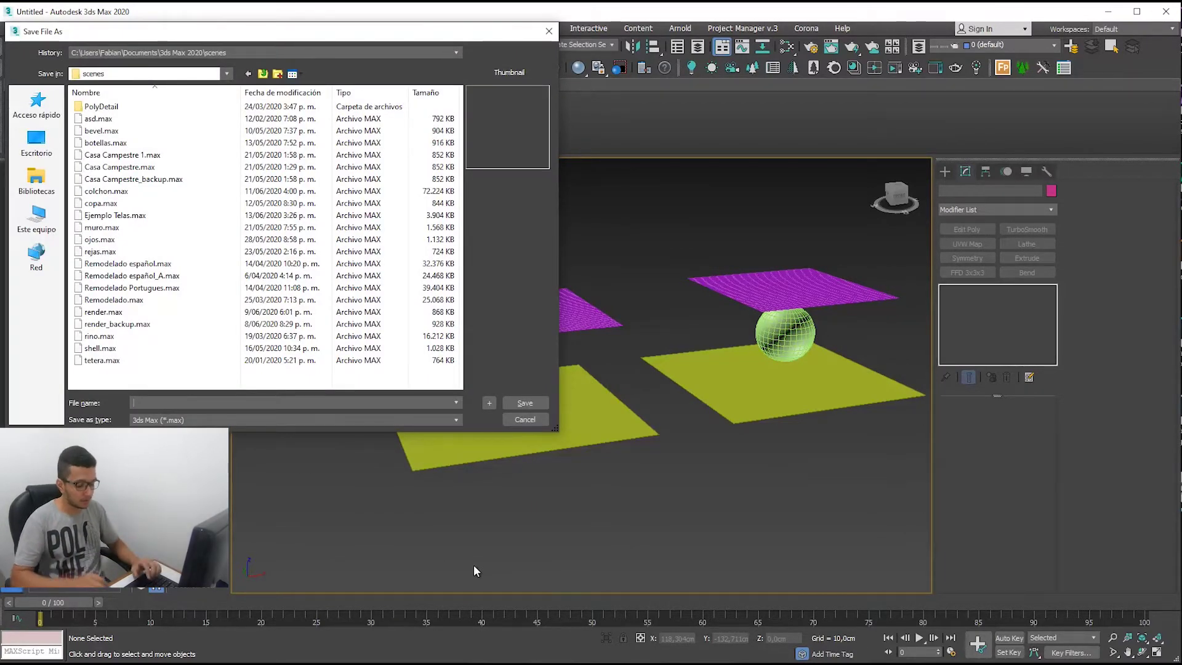
type("Cloht pro")
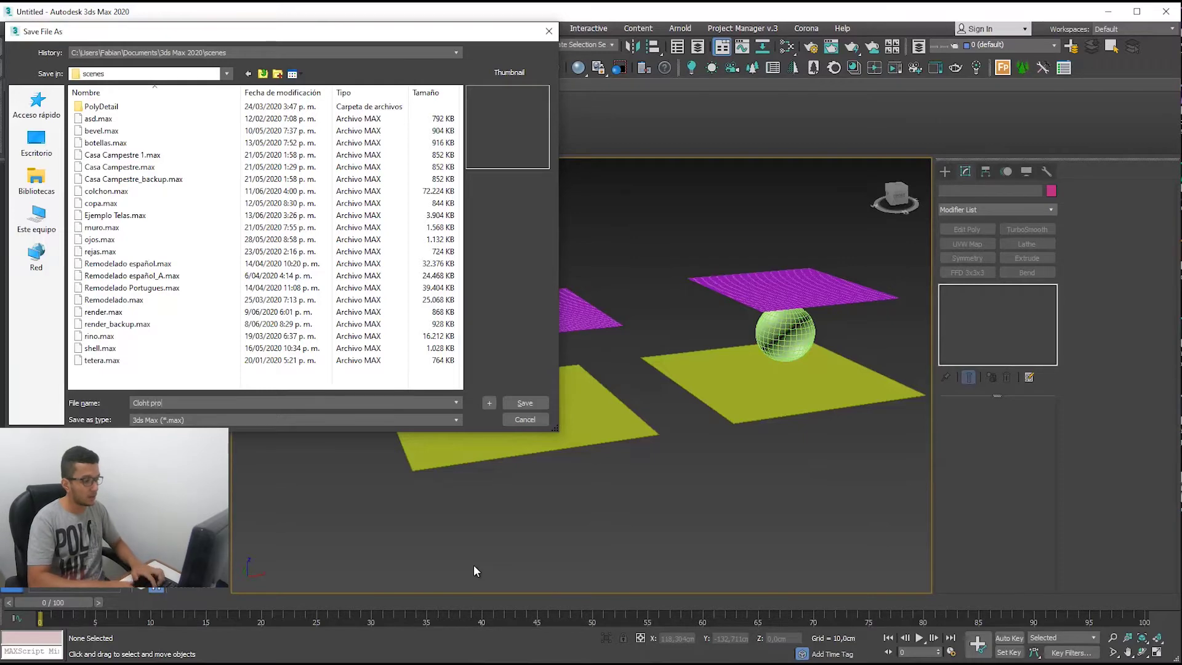
type("tugues")
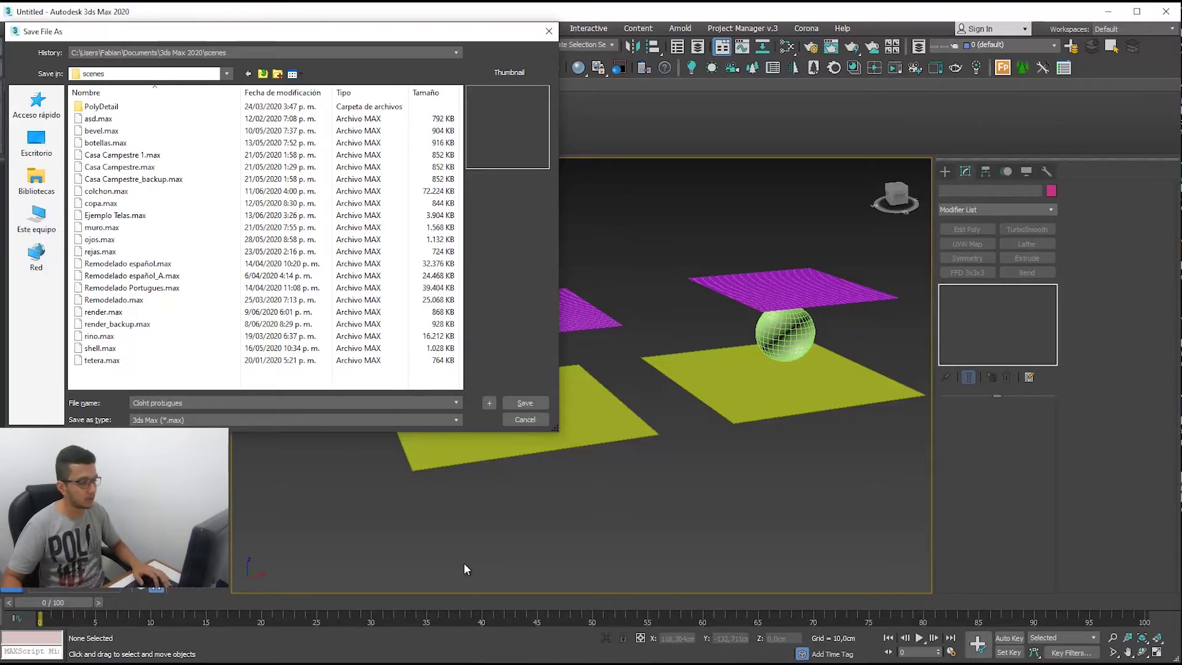
key("Return")
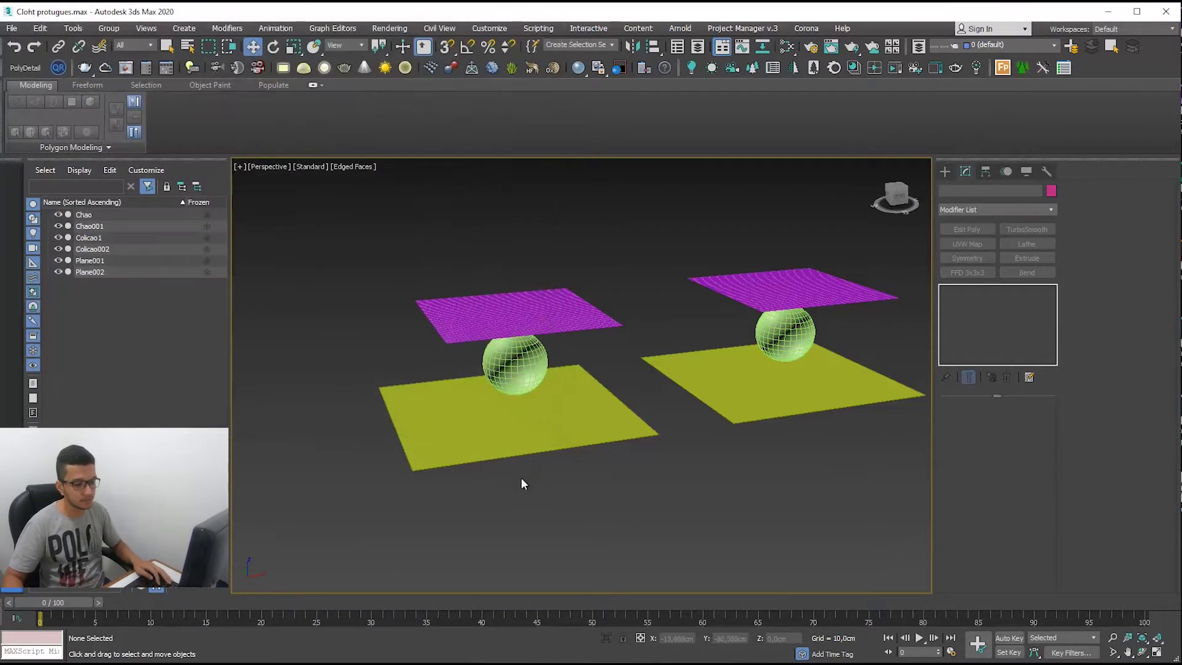
Apply a Cloth modifier to the raised plane above the original Colicao1 sphere
middle_click_drag(521, 478, 565, 491, "alt")
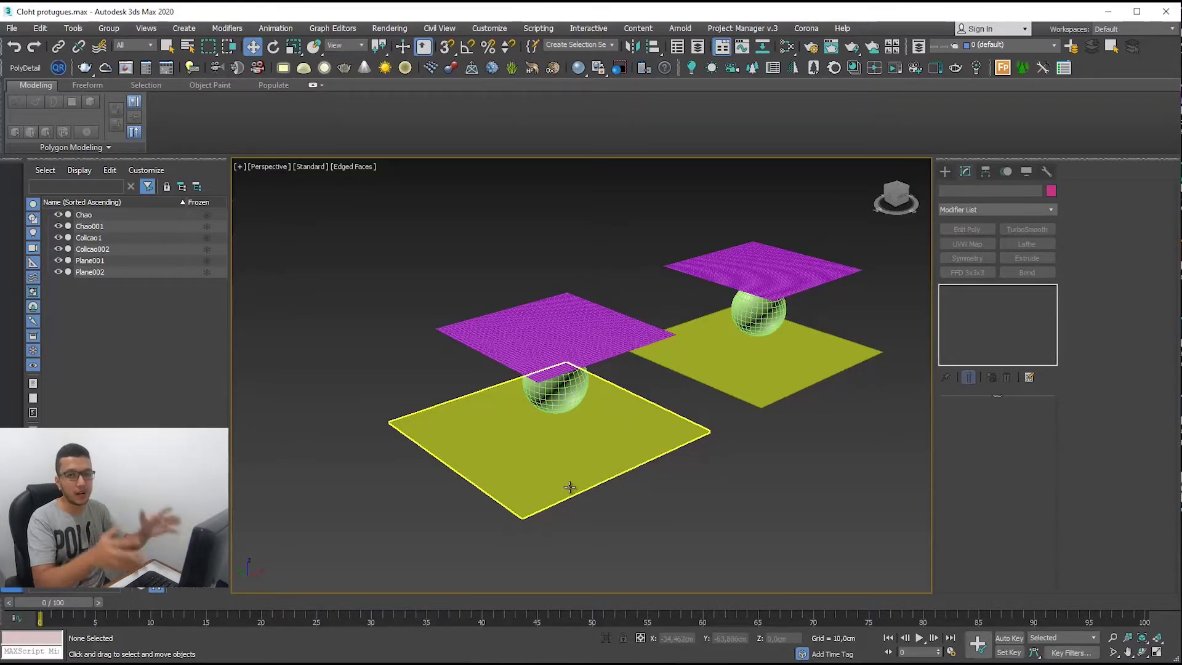
mouse_move(596, 443)
middle_mouse_down("alt")
mouse_move(567, 462)
mouse_move(530, 451)
mouse_move(611, 454)
middle_mouse_up("alt")
scroll(367, 379, "up", 3)
left_click(595, 363)
scroll(595, 364, "down", 2)
middle_click_drag(615, 397, 557, 394)
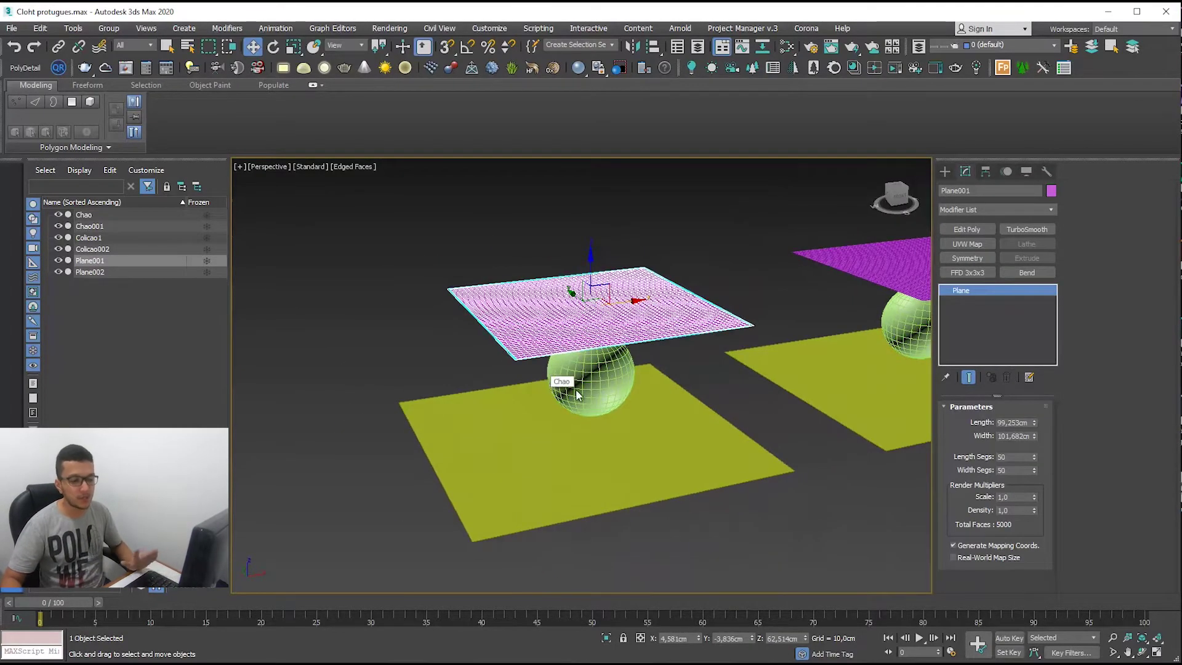
left_click(1048, 209)
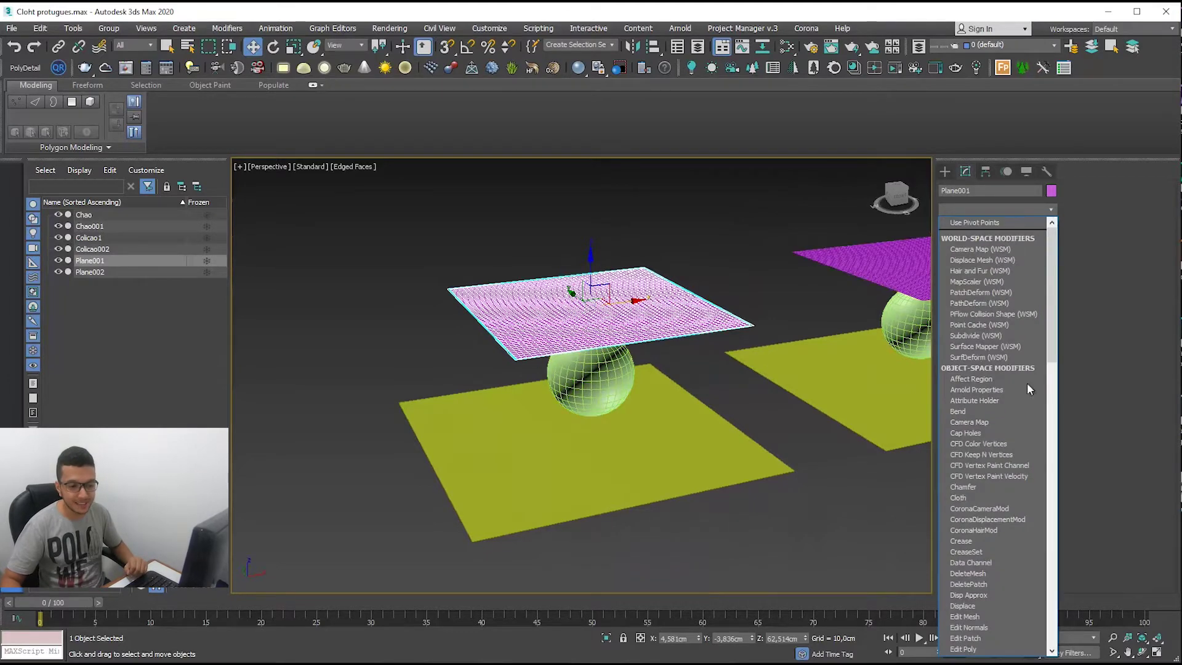
left_click(955, 498)
middle_click_drag(626, 432, 667, 439, "alt")
Examine the Cloth modifier's object controls, selected-object settings and simulation parameters
left_click(1067, 188)
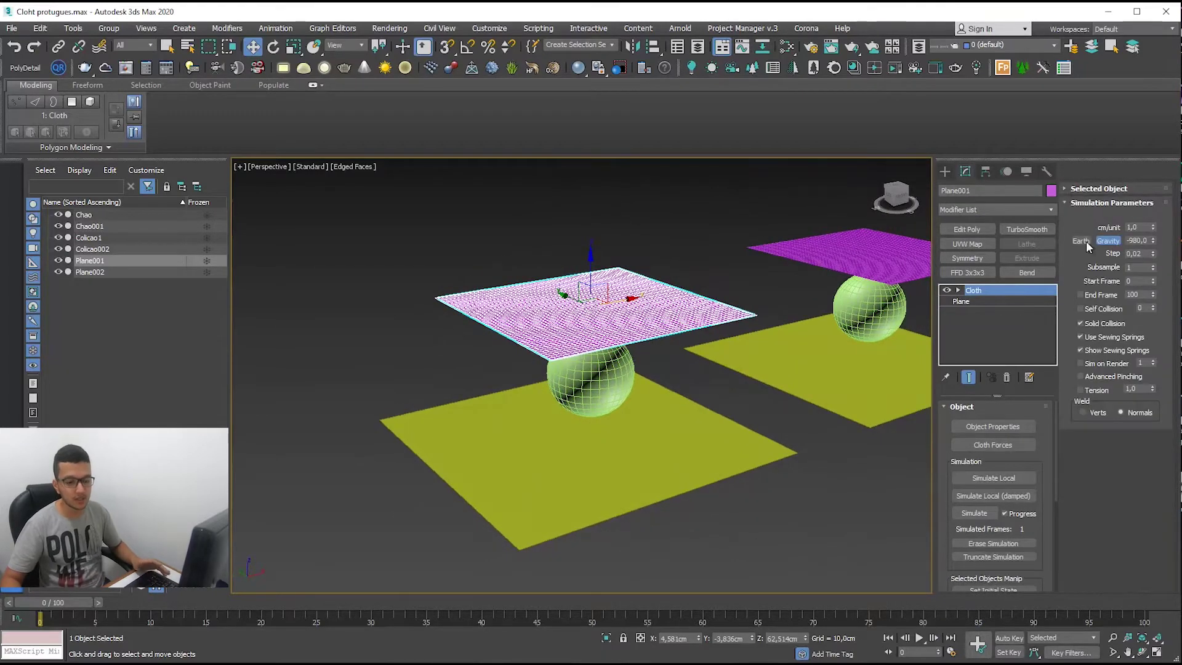
mouse_move(1054, 422)
left_mouse_down()
mouse_move(1054, 456)
mouse_move(1054, 404)
left_mouse_up()
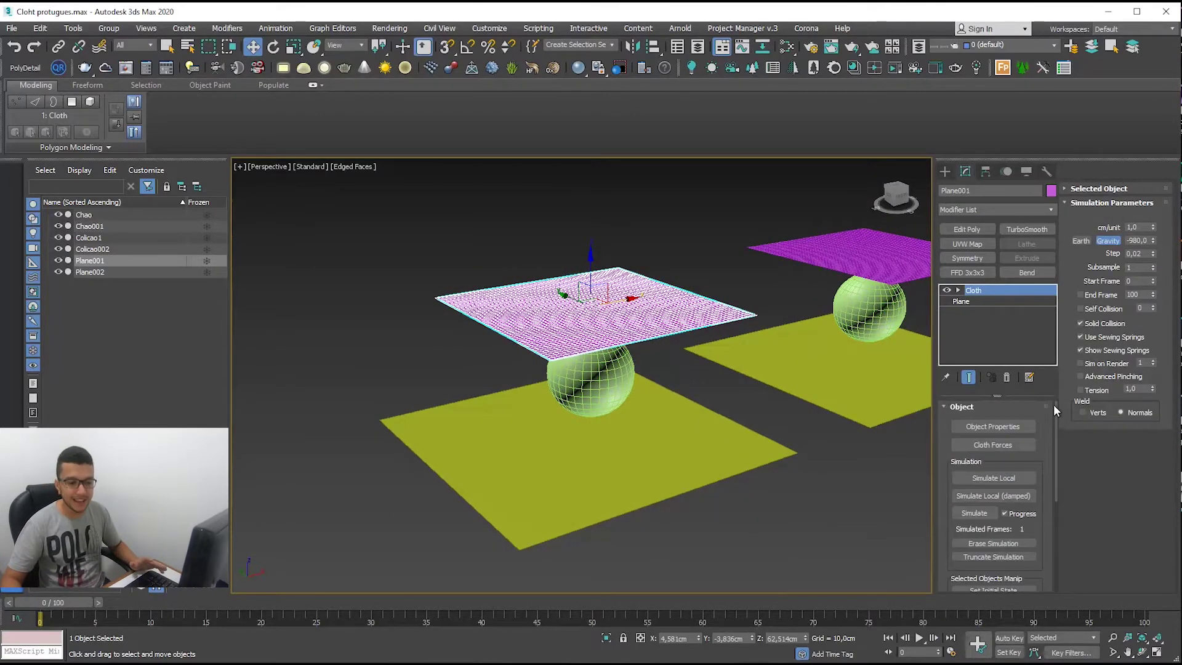
left_click_drag(942, 429, 943, 373)
left_click_drag(943, 459, 944, 368)
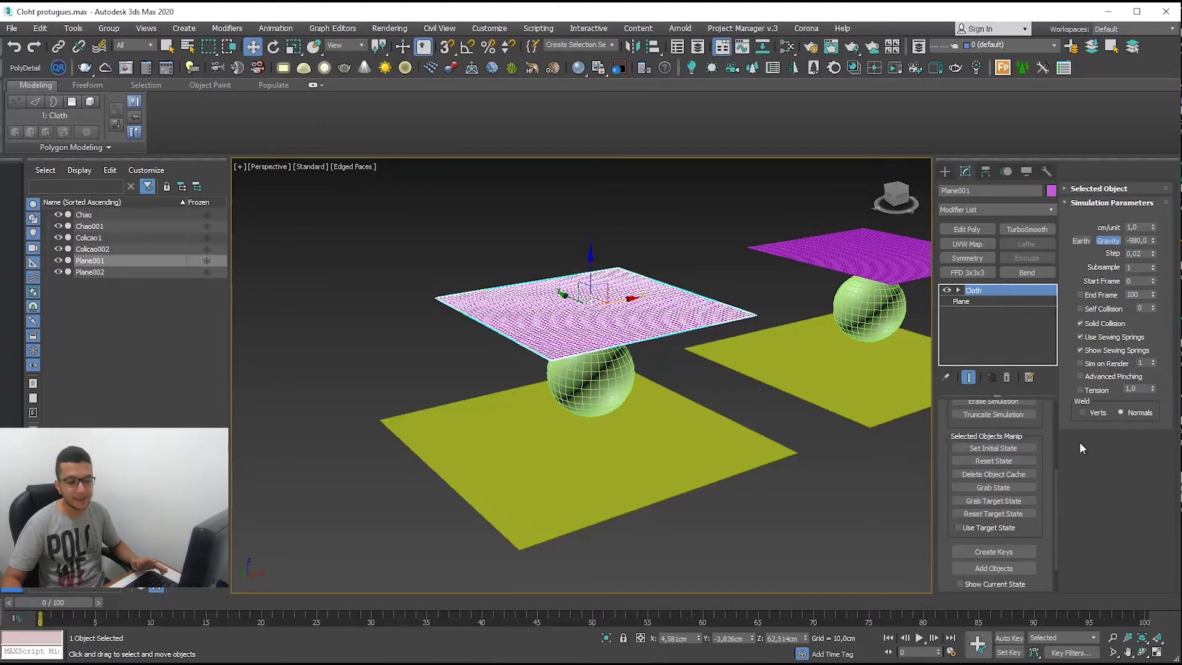
scroll(1040, 520, "up", 5)
scroll(1040, 452, "up", 1)
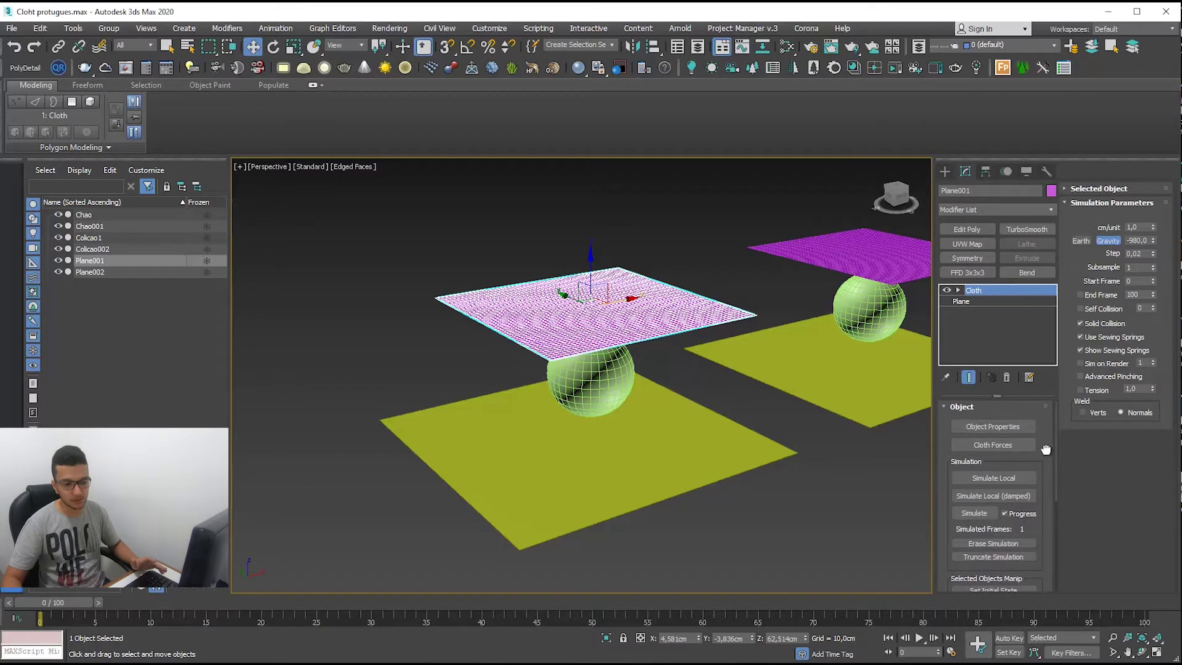
left_click(1086, 188)
left_click(1107, 189)
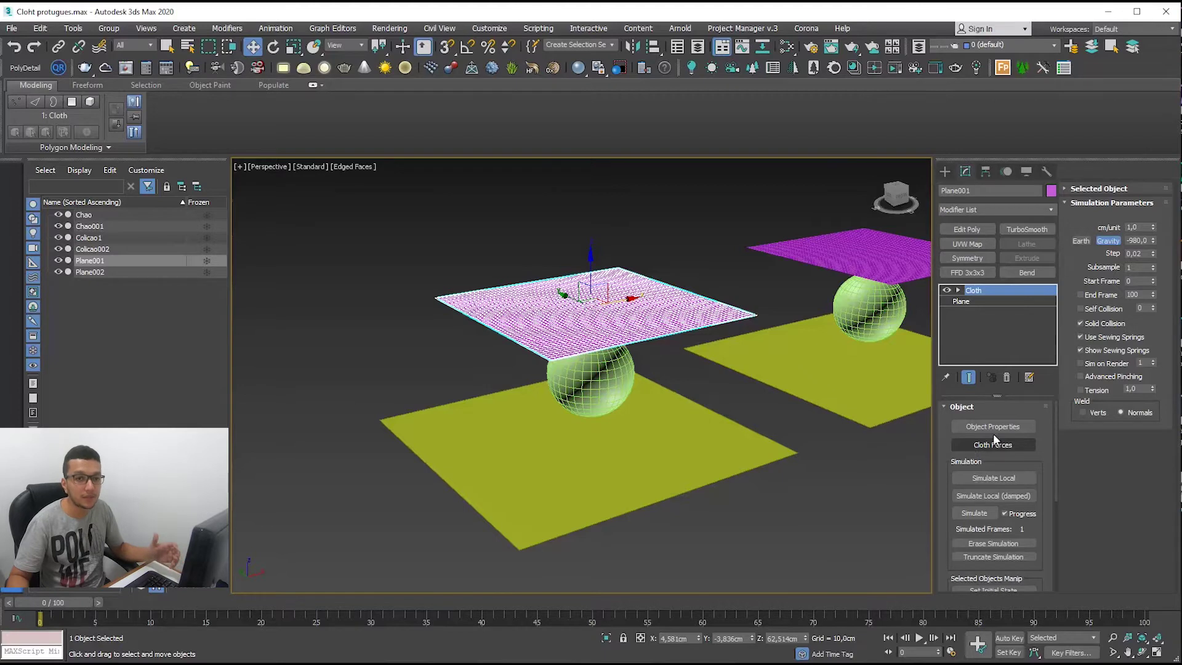
left_click(945, 171)
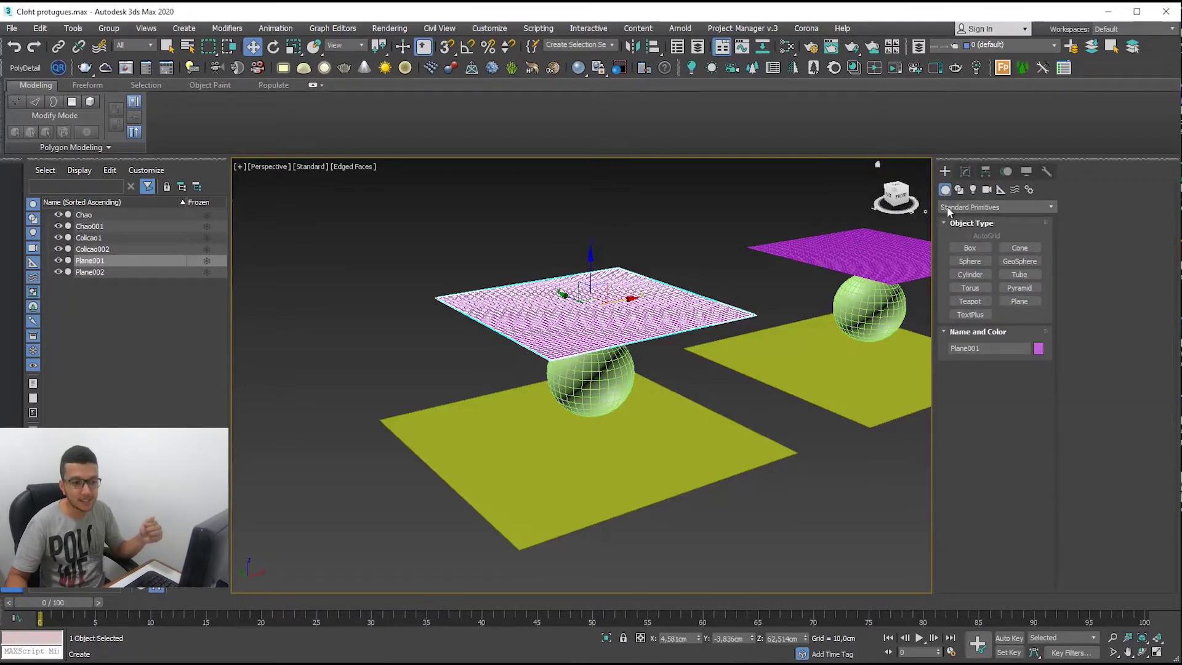
left_click(1015, 191)
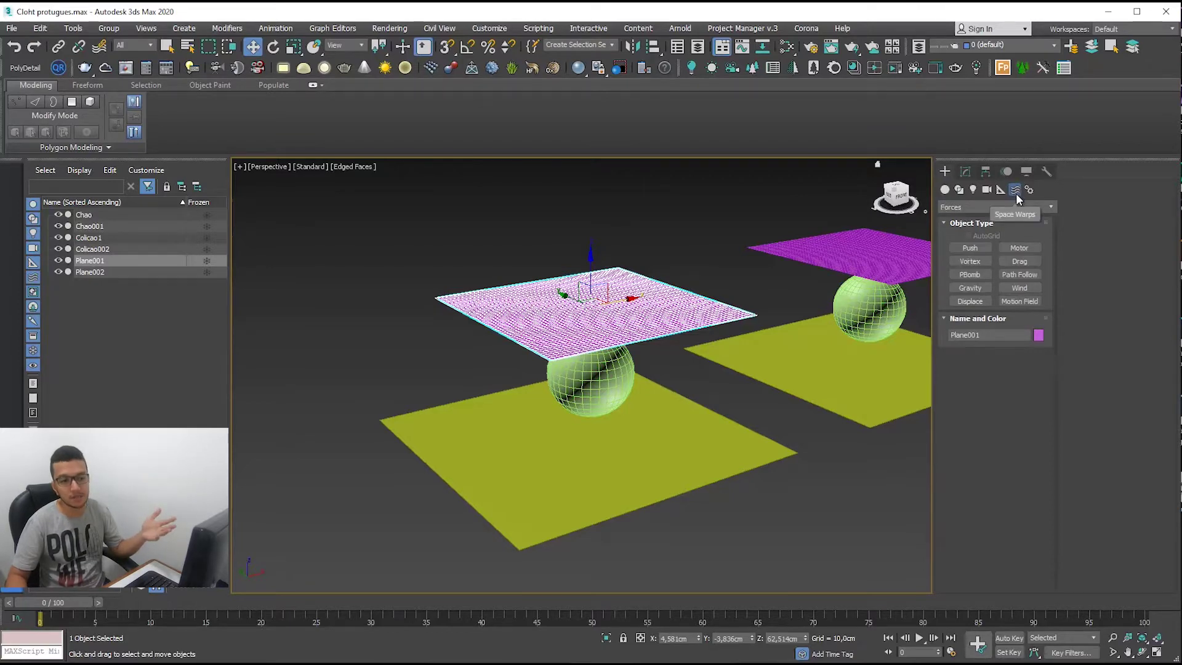
left_click(1024, 288)
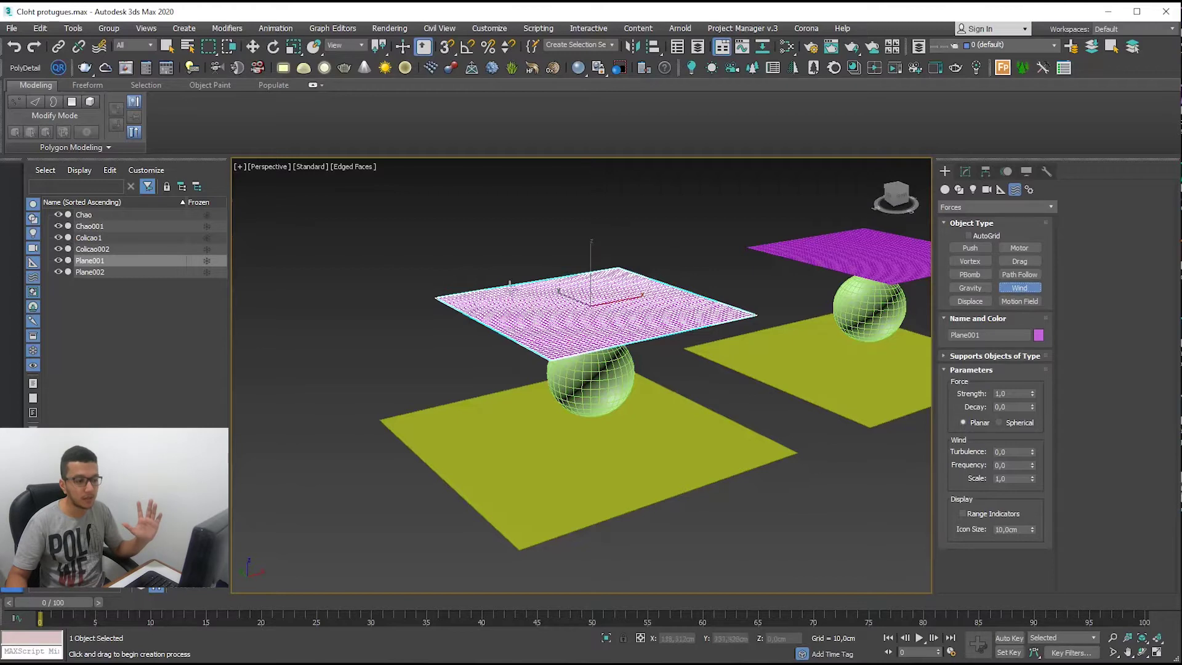
right_click(404, 354)
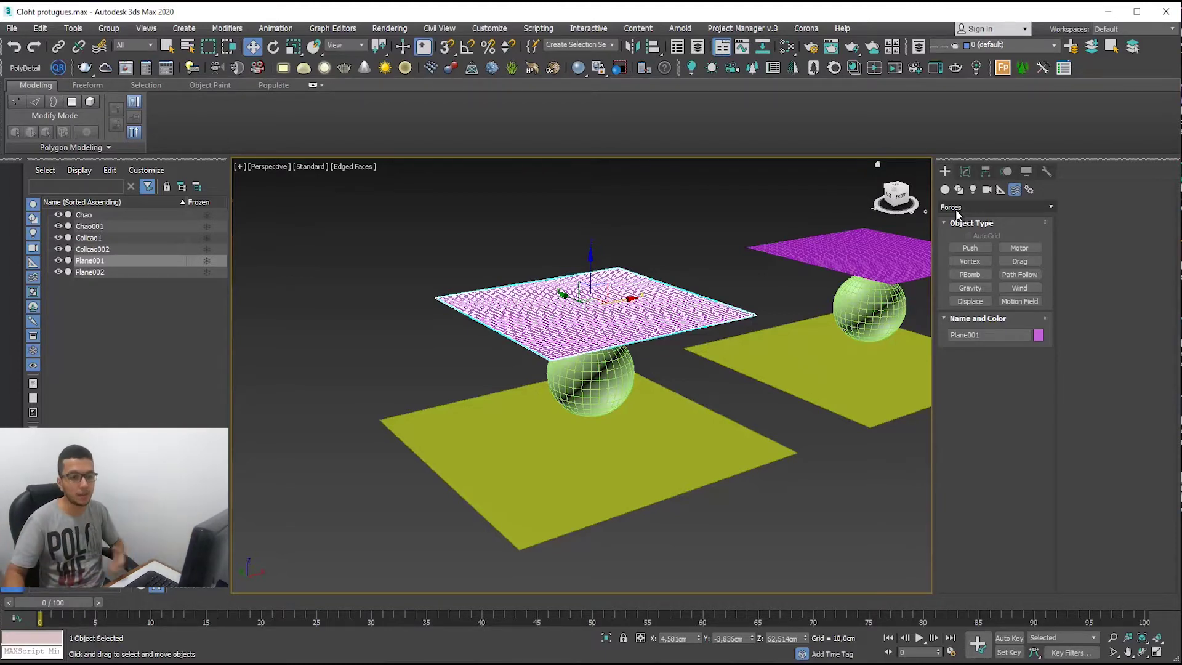
Review the Cloth modifier's force, simulation and object state commands on the raised plane
left_click(964, 172)
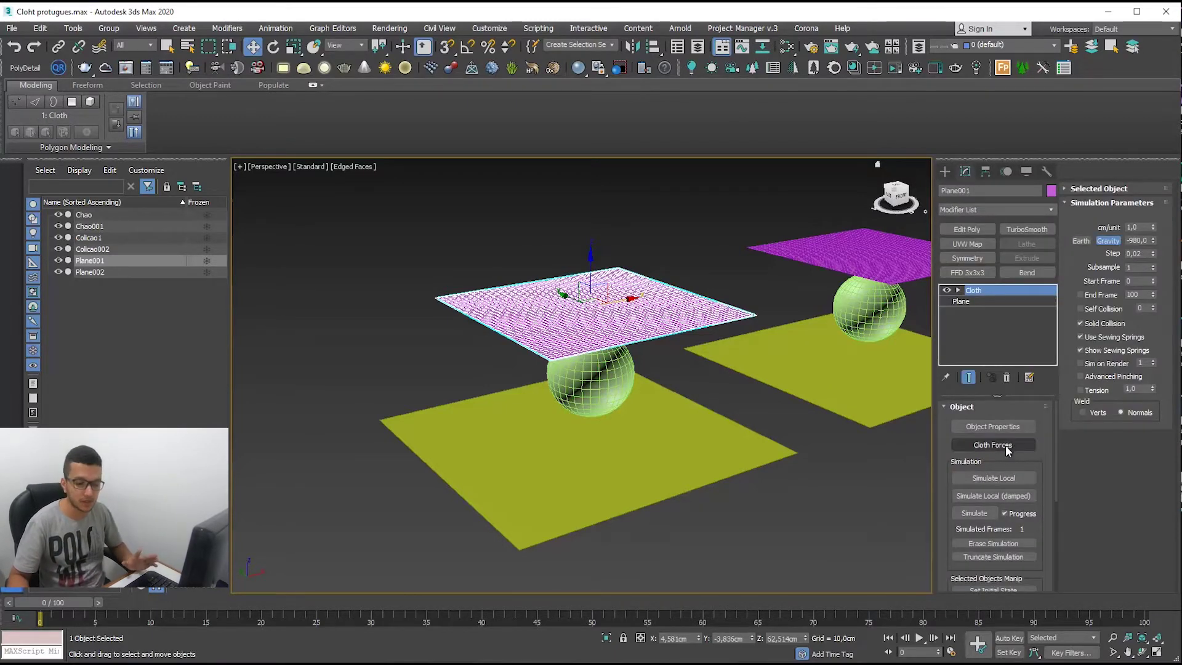
scroll(944, 519, "down", 2)
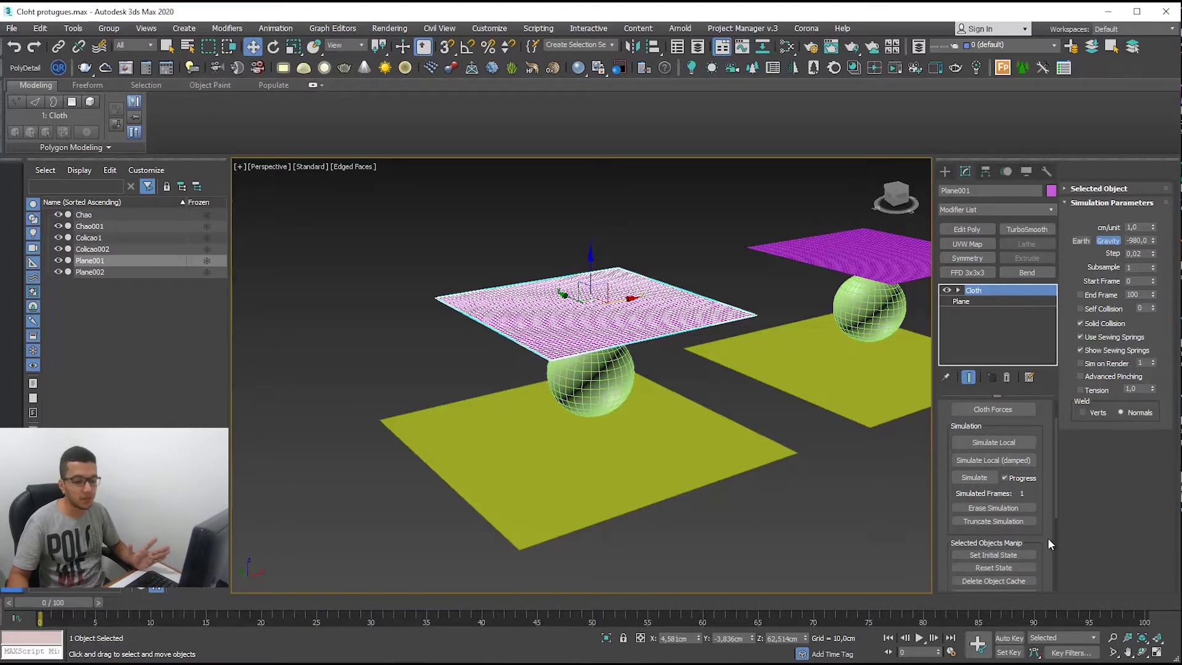
scroll(1045, 394, "down", 3)
scroll(1045, 394, "down", 3)
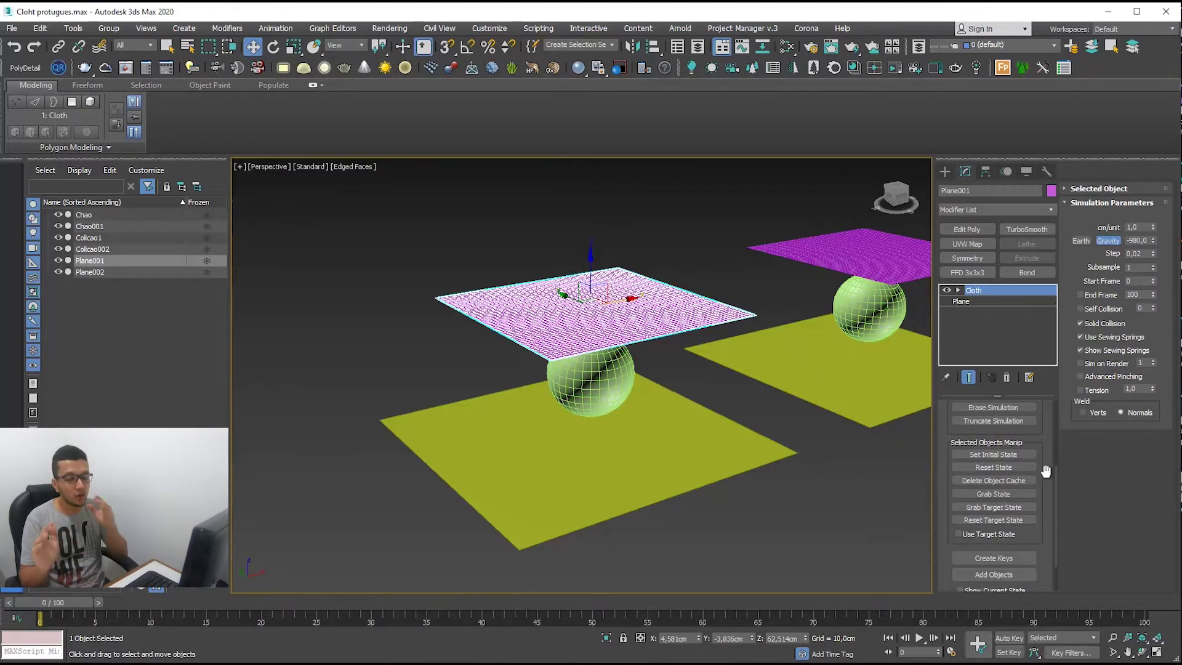
Review the Cloth modifier's remaining object commands, including target state, key creation, adding objects and display options
left_click_drag(1045, 470, 1045, 436)
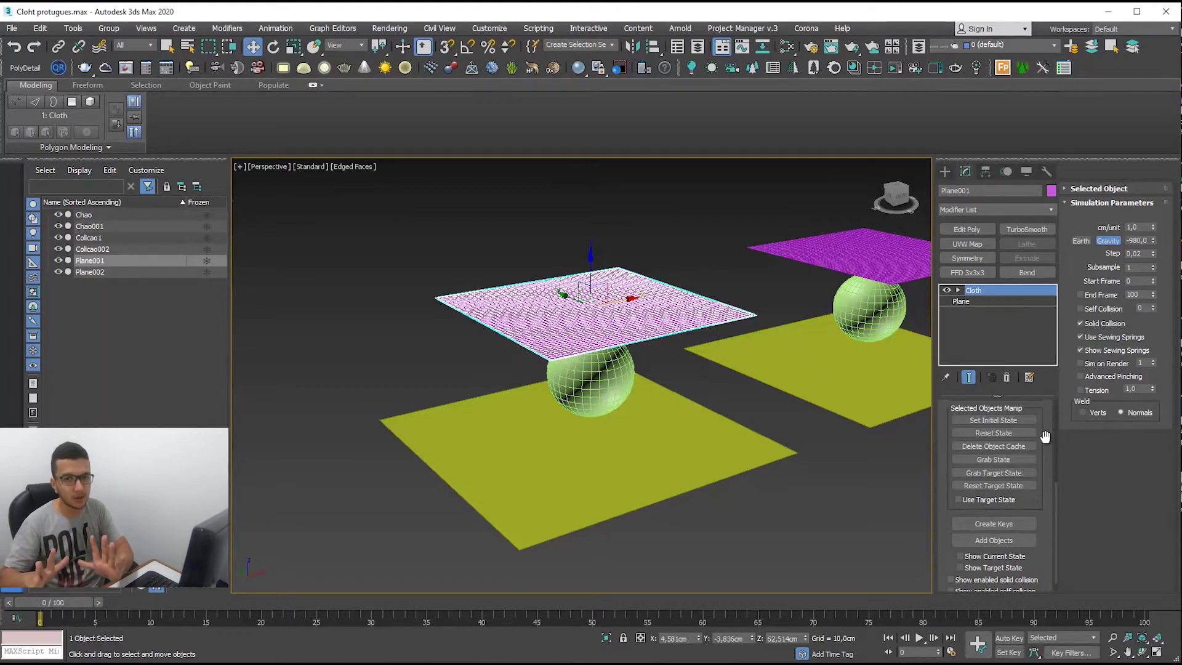
left_click_drag(1044, 435, 1045, 420)
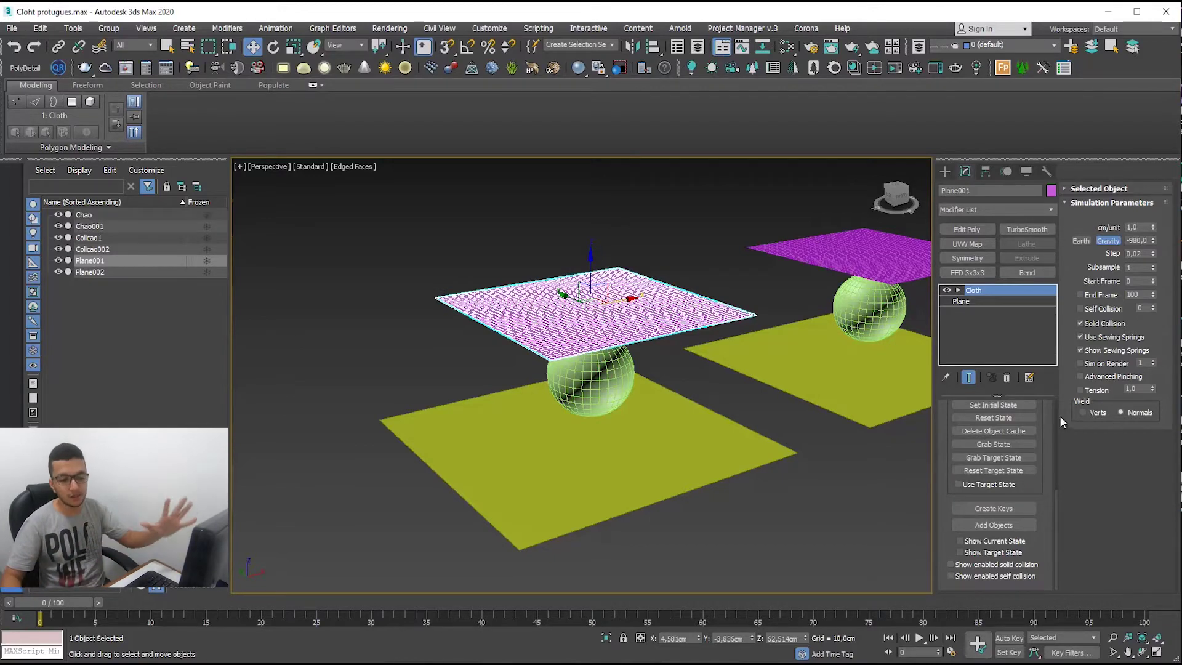
scroll(1050, 455, "up", 5)
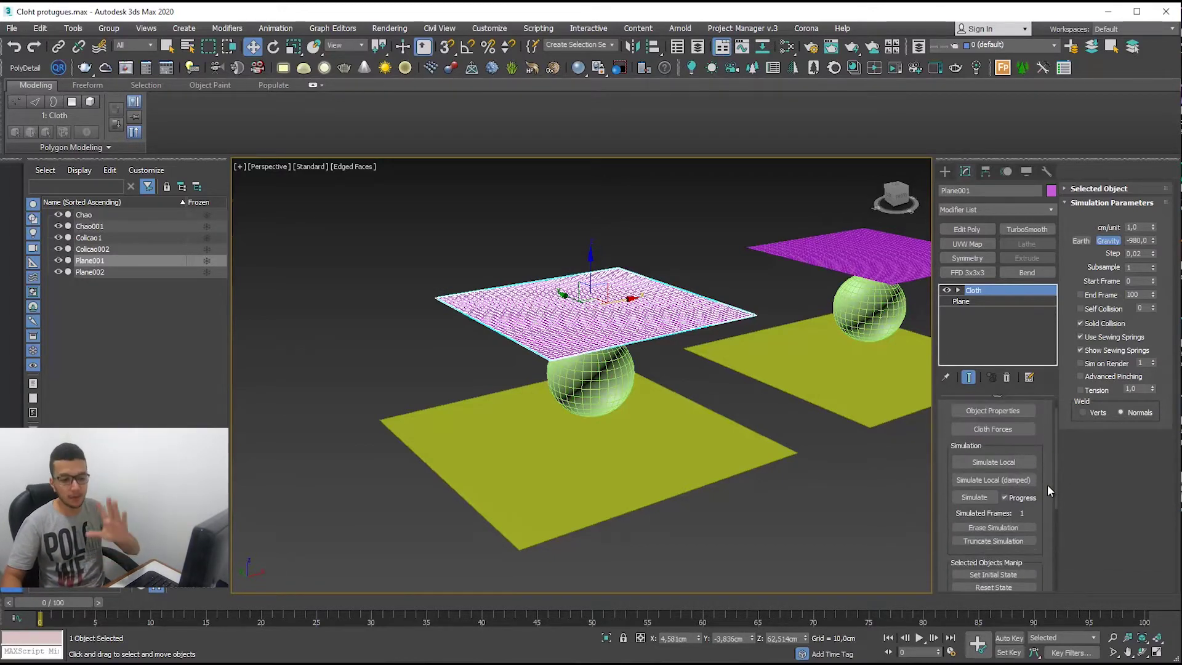
scroll(1054, 448, "down", 5)
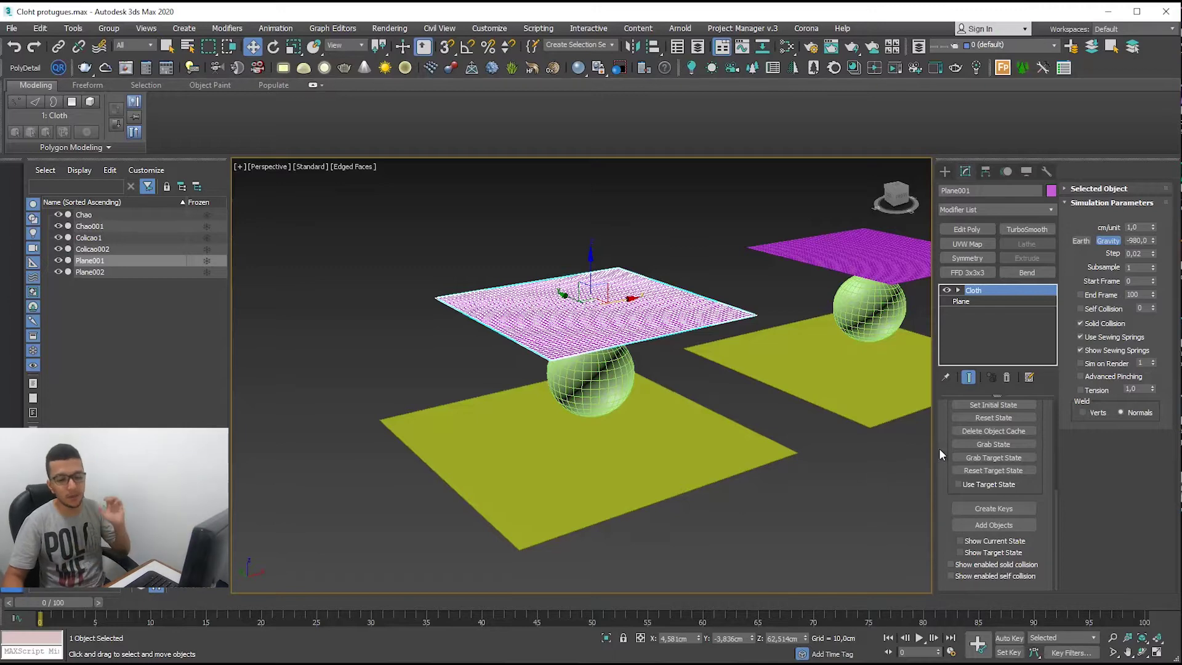
scroll(1051, 433, "up", 5)
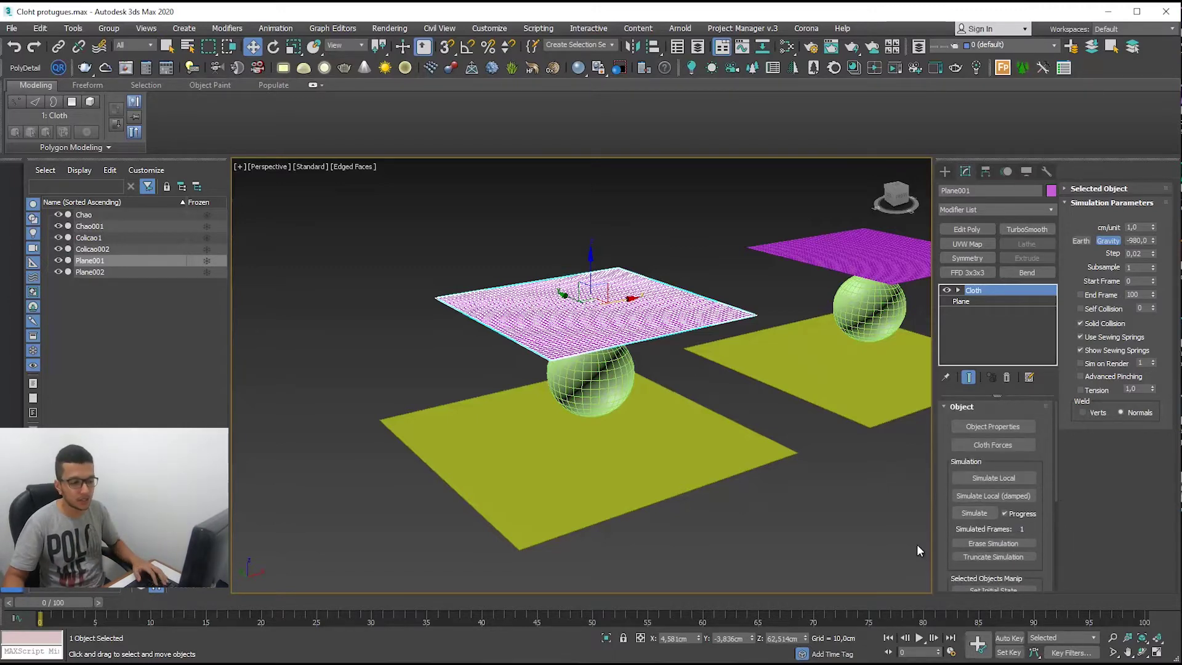
scroll(1044, 510, "down", 5)
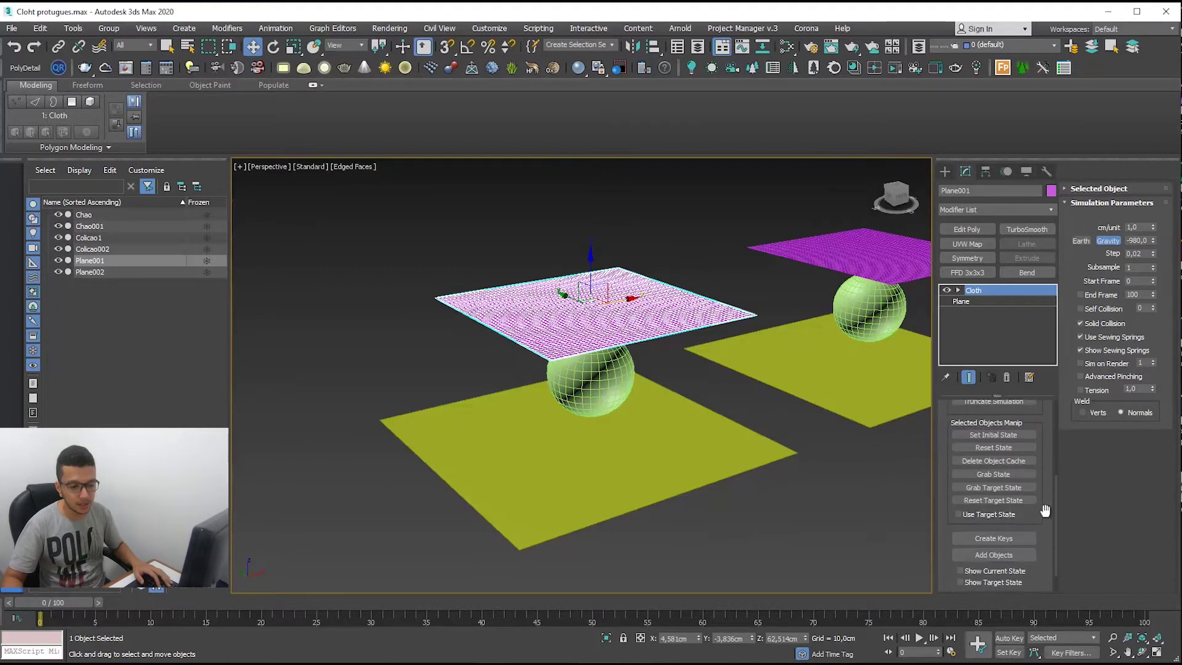
scroll(1049, 462, "down", 1)
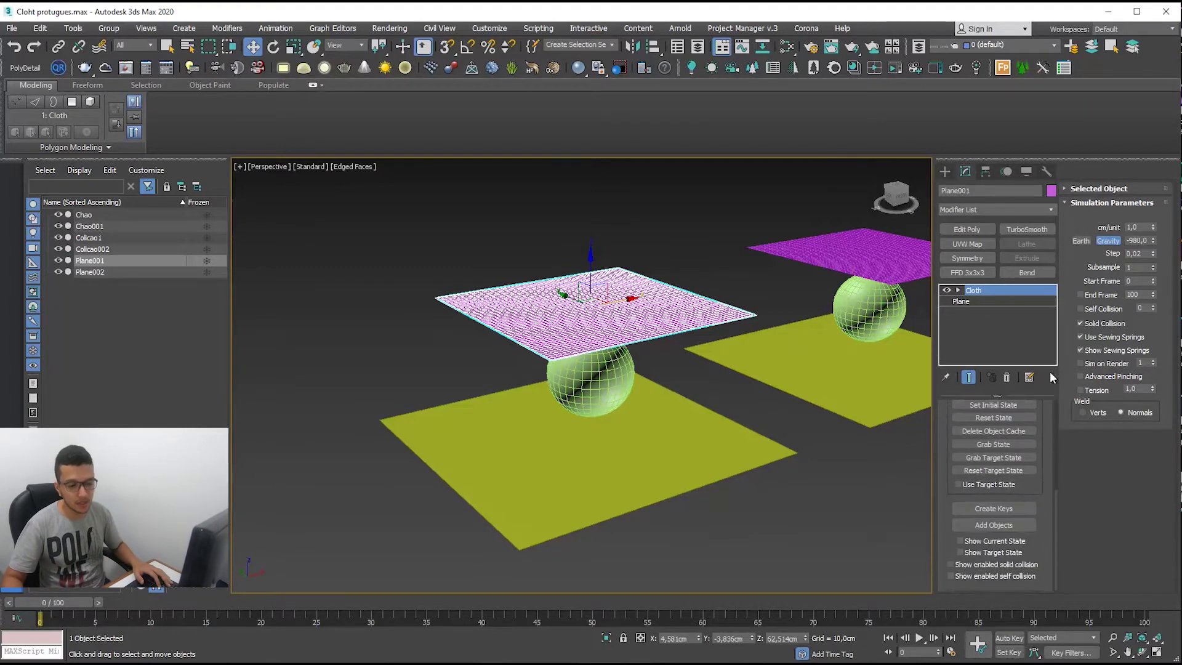
Add the Colicao1 sphere to the raised plane's cloth simulation and check the list of simulated objects
left_click(996, 524)
left_click(617, 379)
scroll(1050, 468, "up", 6)
left_click(973, 427)
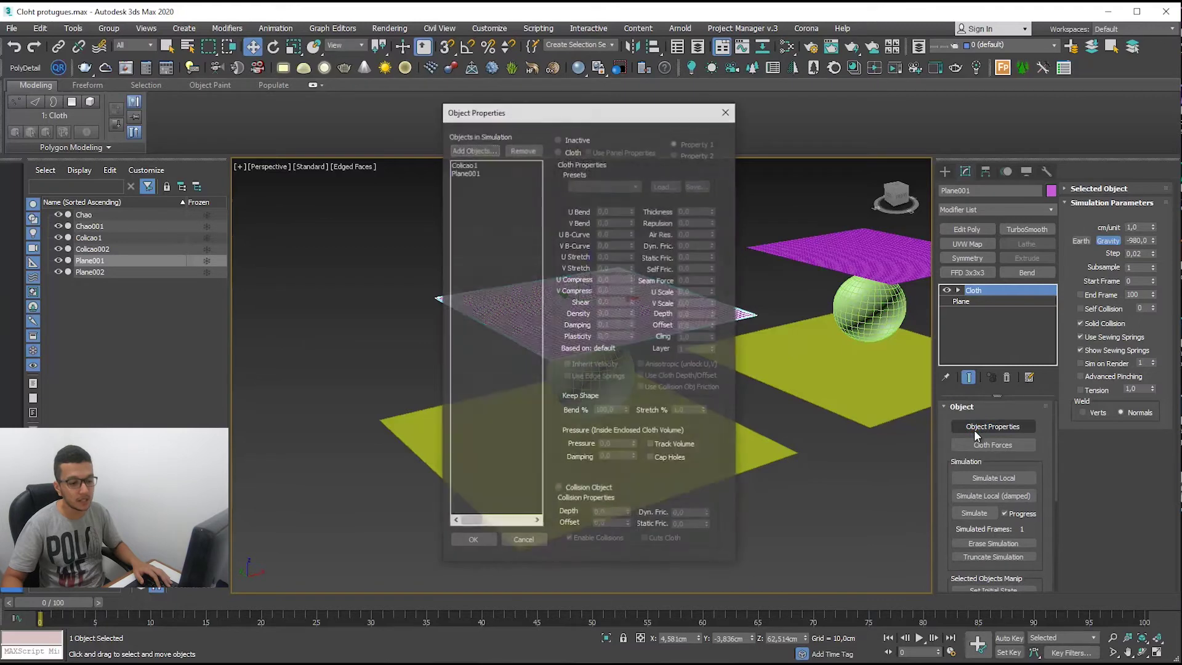
left_click(727, 112)
left_click(712, 429)
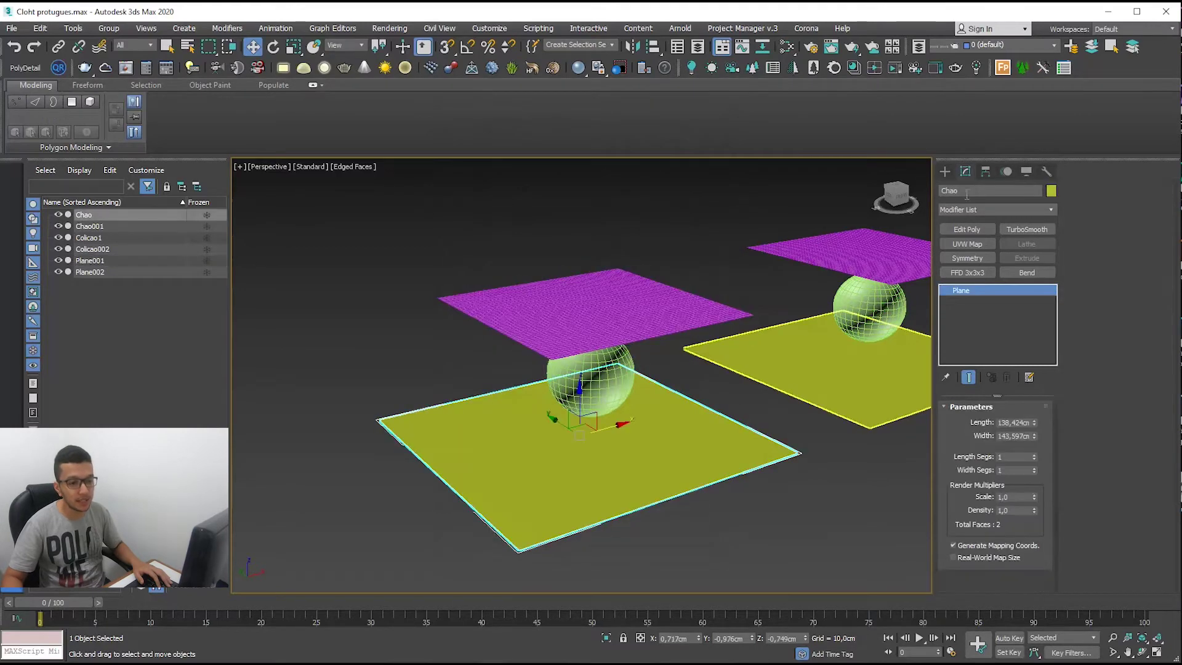
left_click(600, 360)
left_click(609, 323)
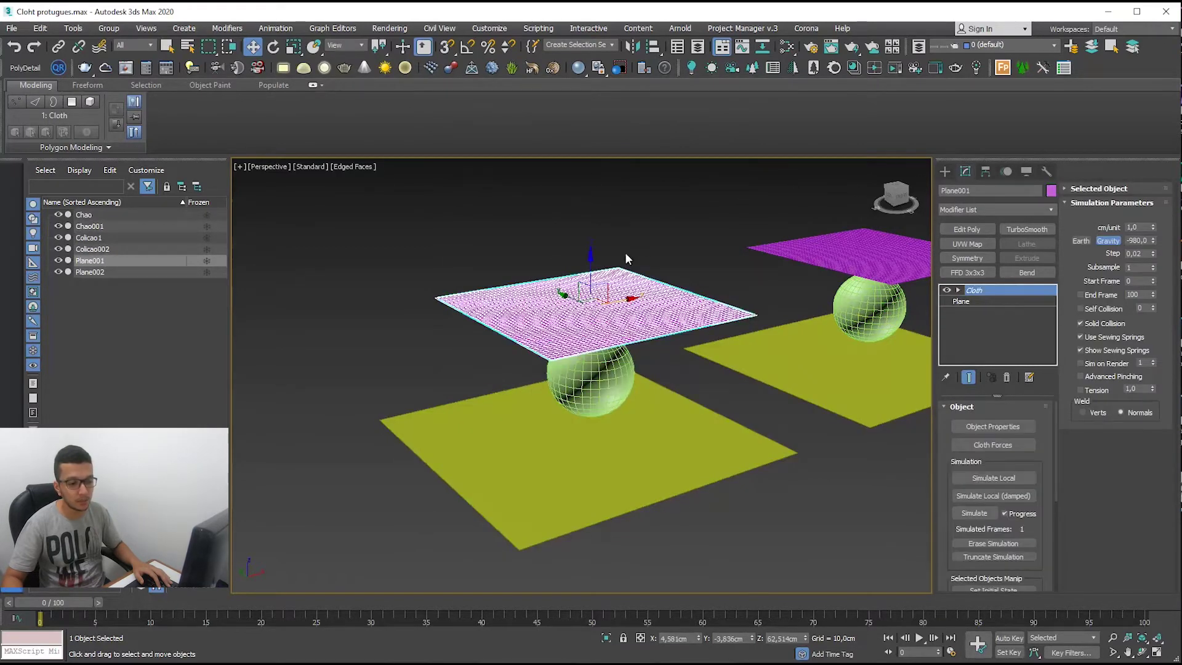
left_click(973, 428)
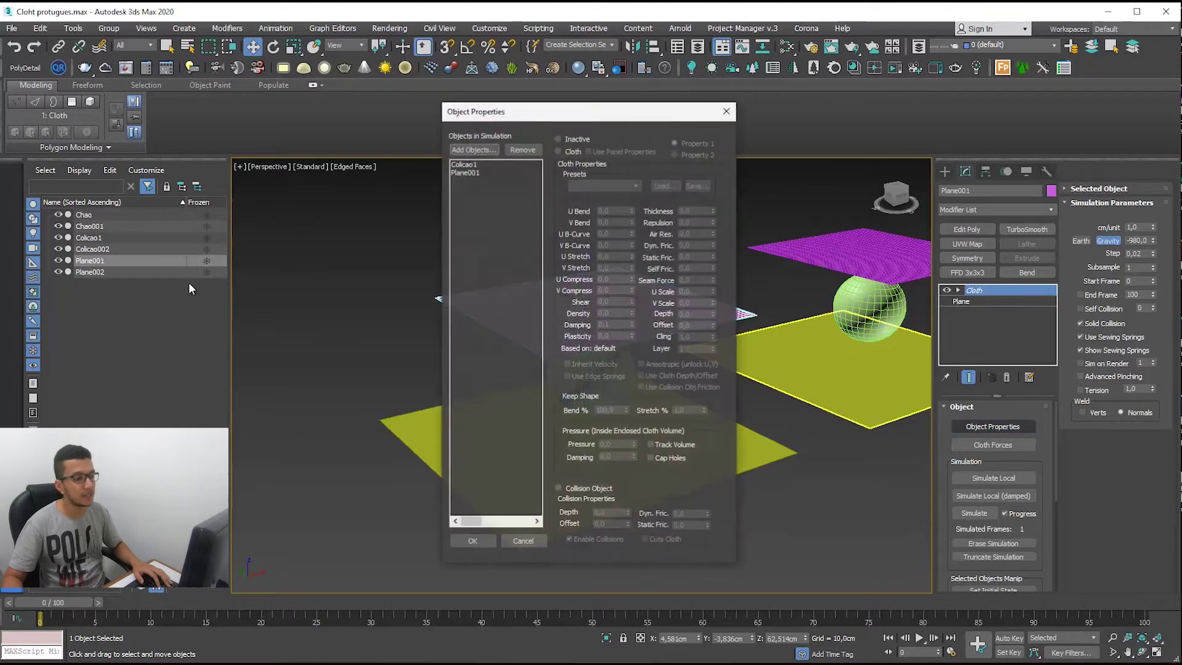
left_click(471, 149)
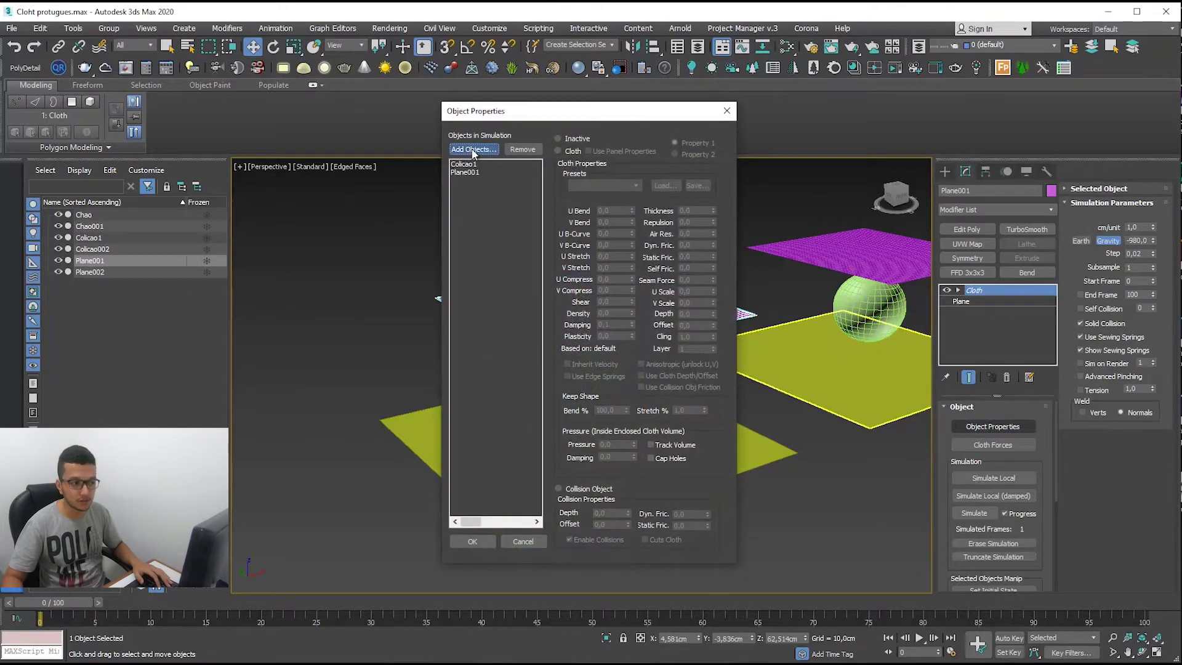
left_click(38, 91)
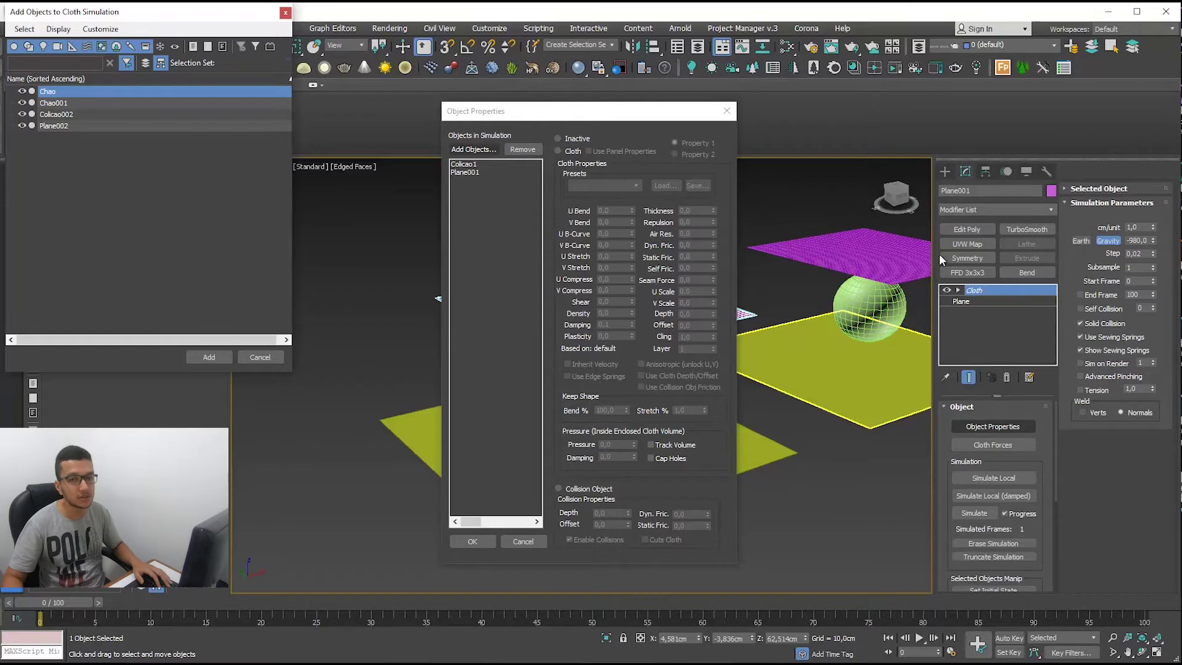
left_click(209, 358)
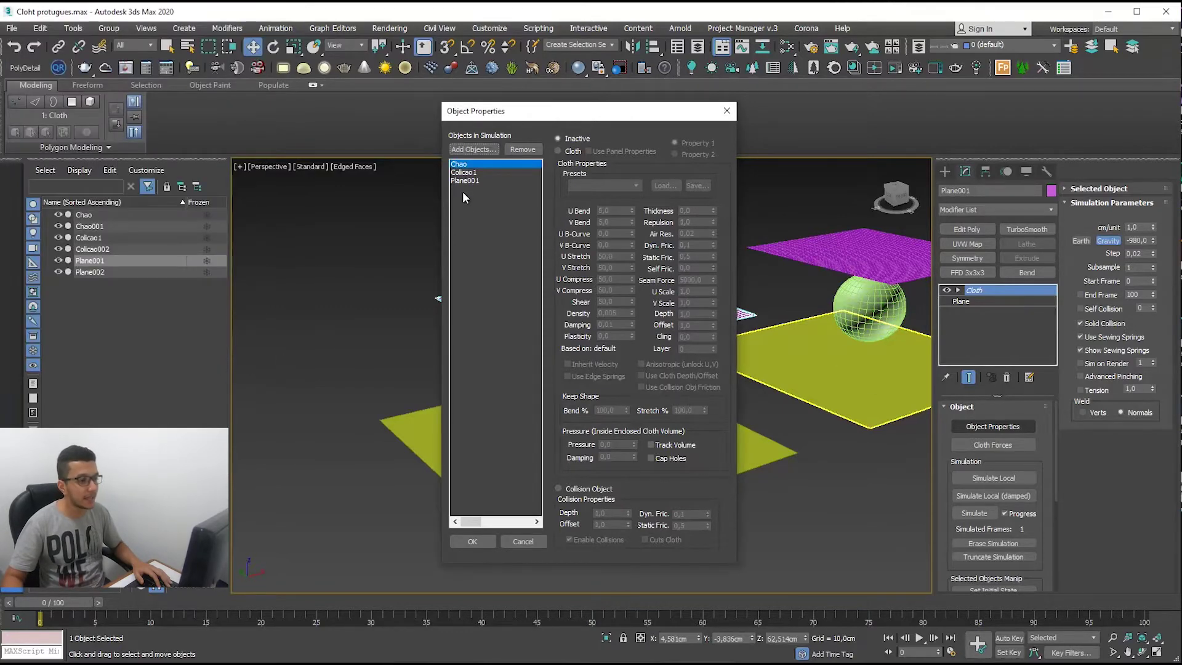
left_click(463, 172)
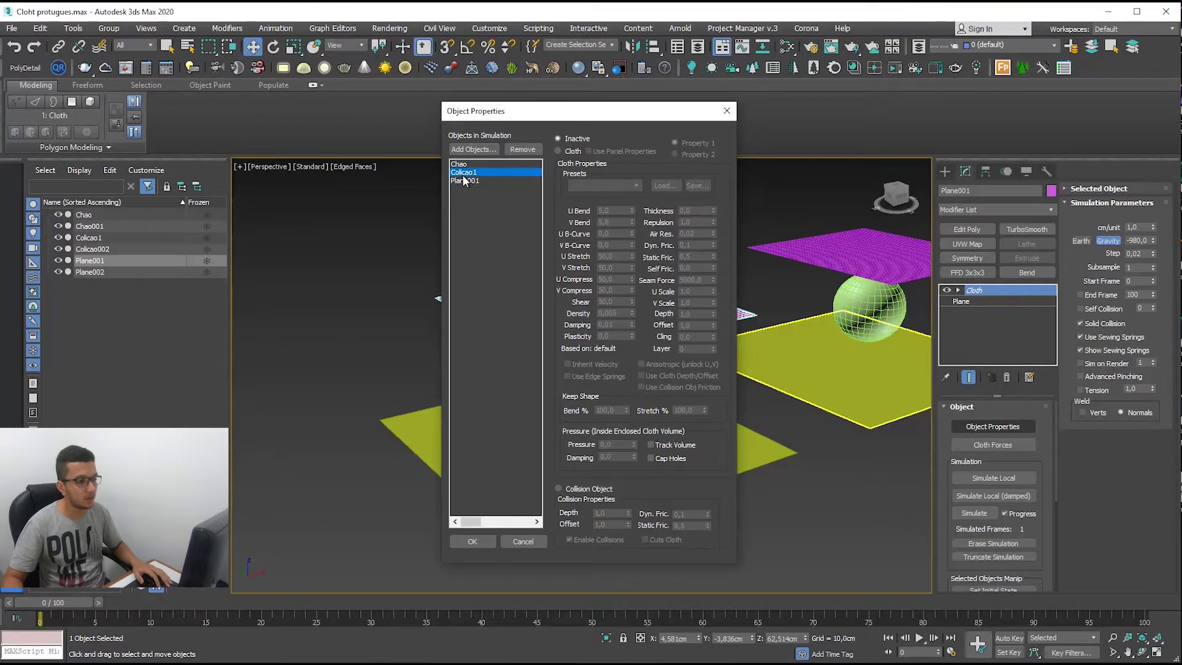
left_click(466, 181)
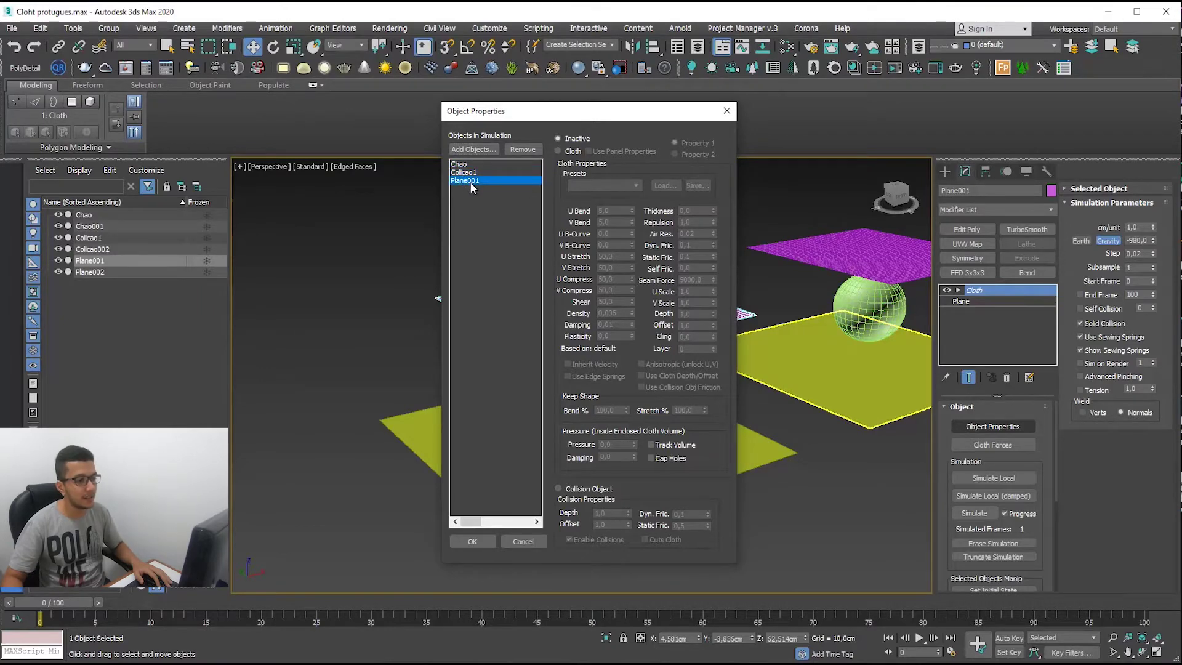
left_click(726, 112)
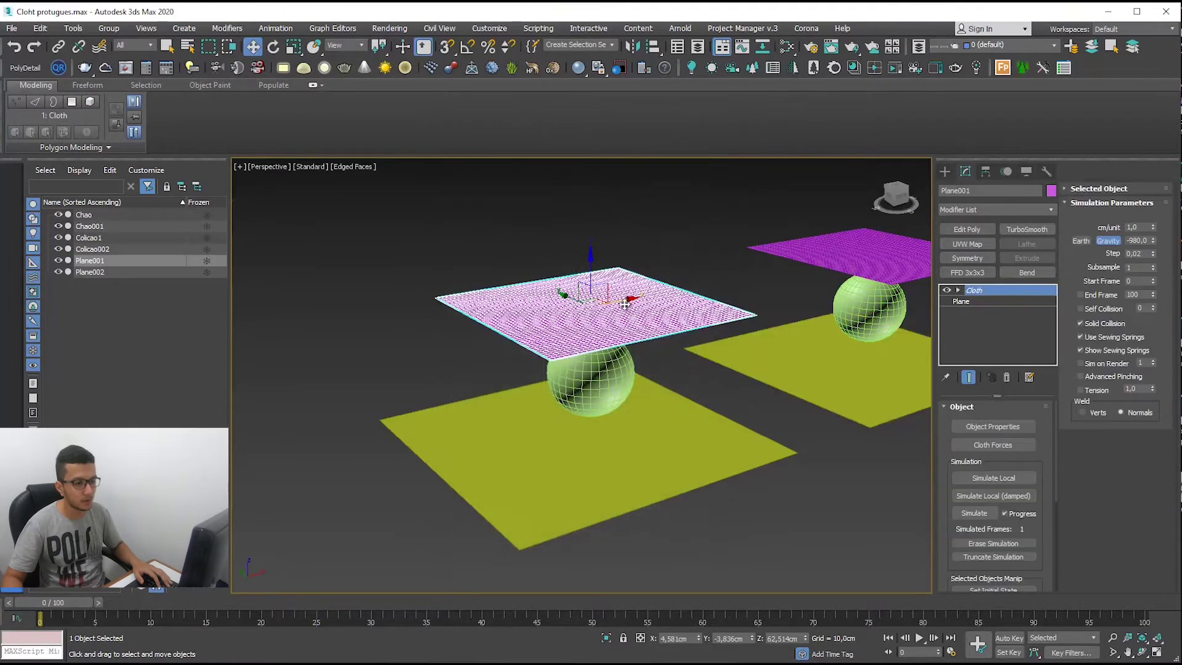
Rename the raised plane above the Colicao1 sphere as Tecido1
left_click_drag(999, 193, 517, 176)
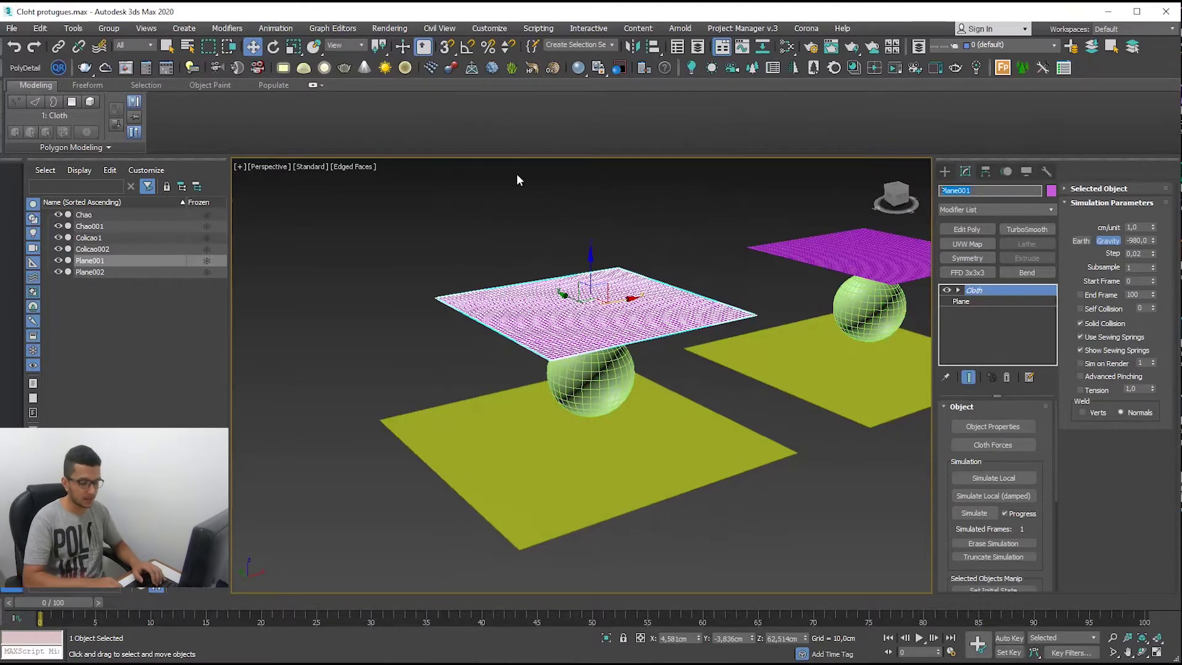
type("Tecido")
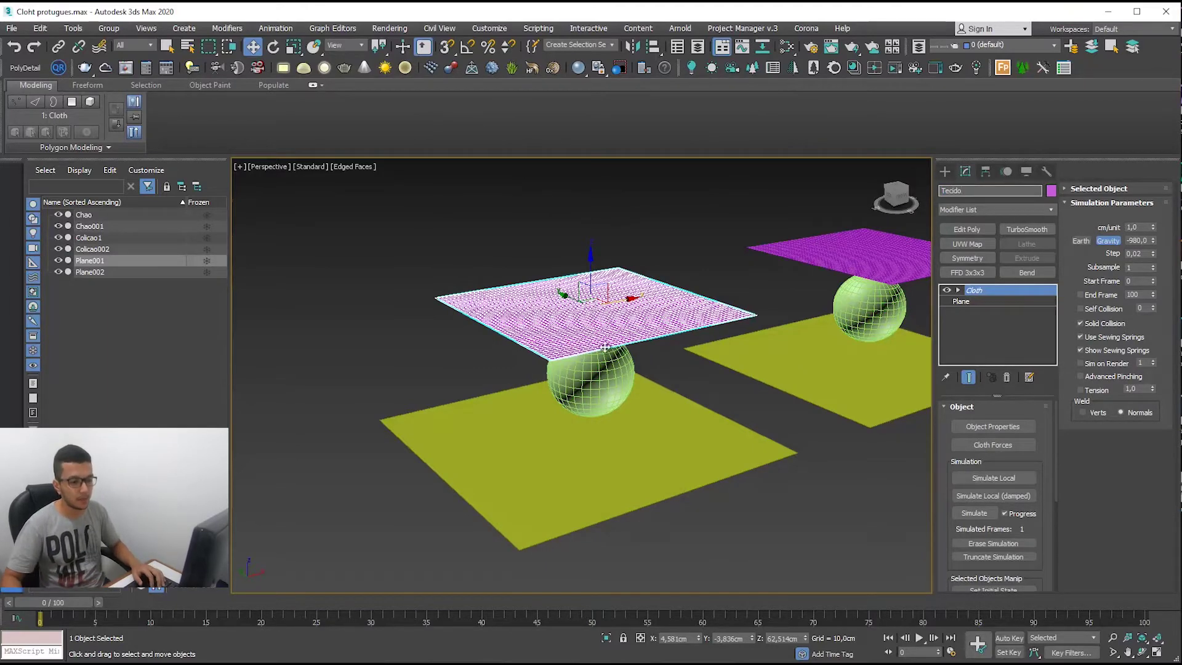
key("Return")
left_click(616, 397)
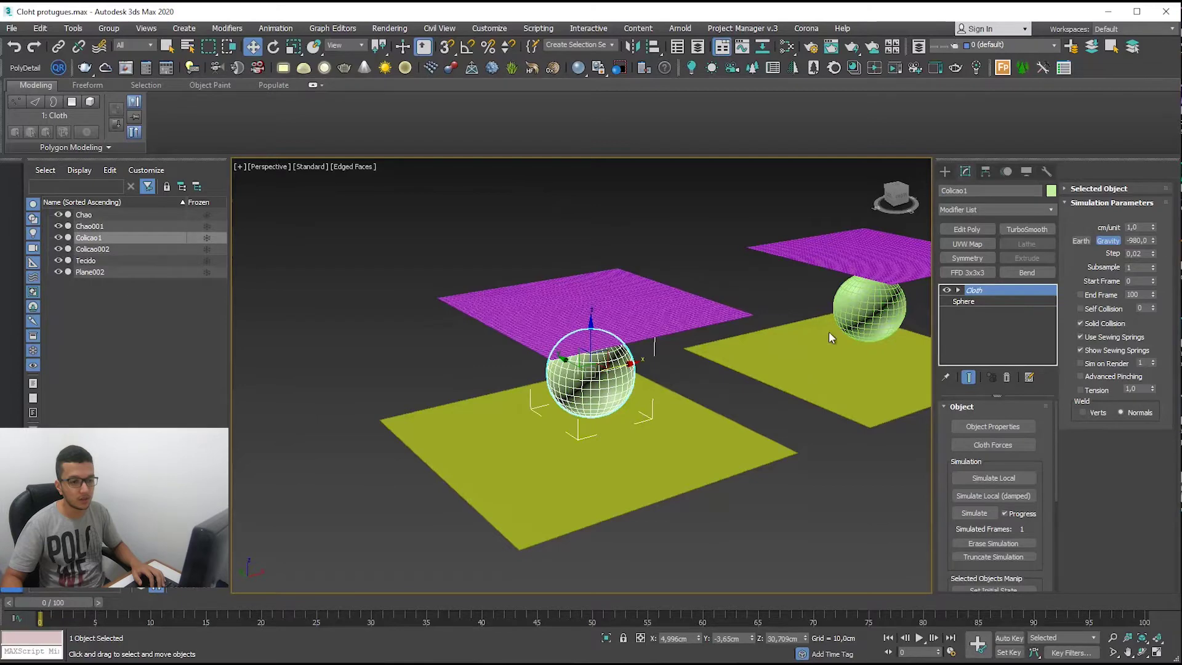
left_click(677, 305)
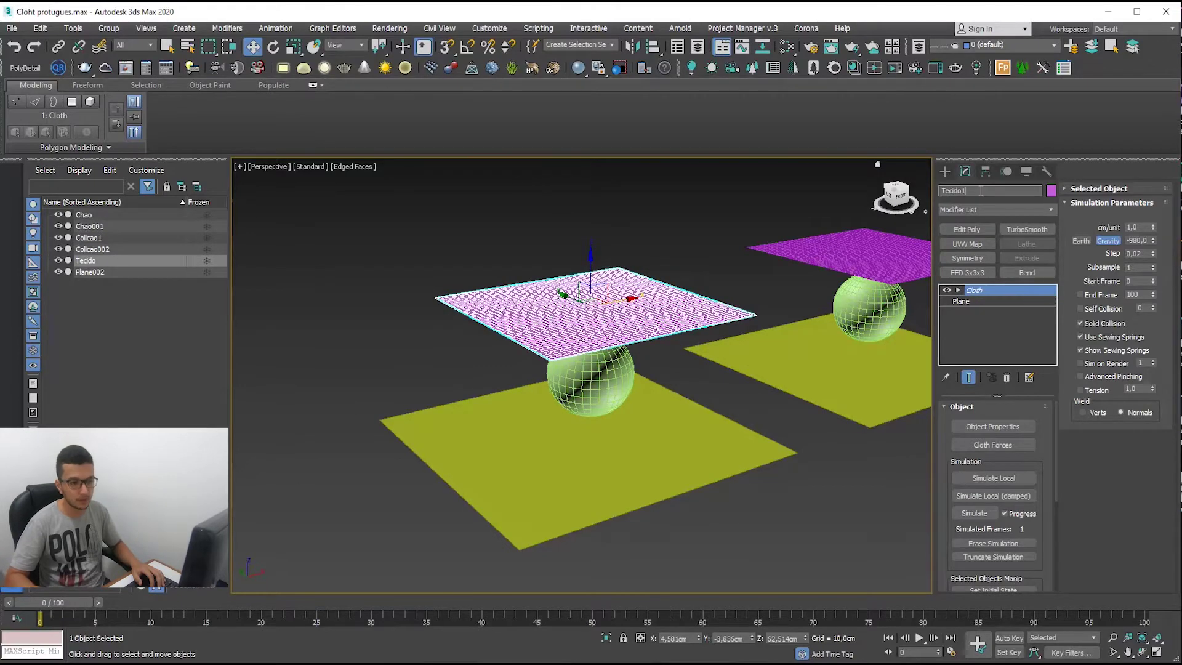
Rename the ground plane beneath the Colicao1 sphere as Chao1
left_click(725, 448)
left_click(966, 195)
type("1")
key("Return")
Add Chao1 to Tecido1's cloth simulation and make both Chao1 and Colicao1 collision objects
left_click(583, 296)
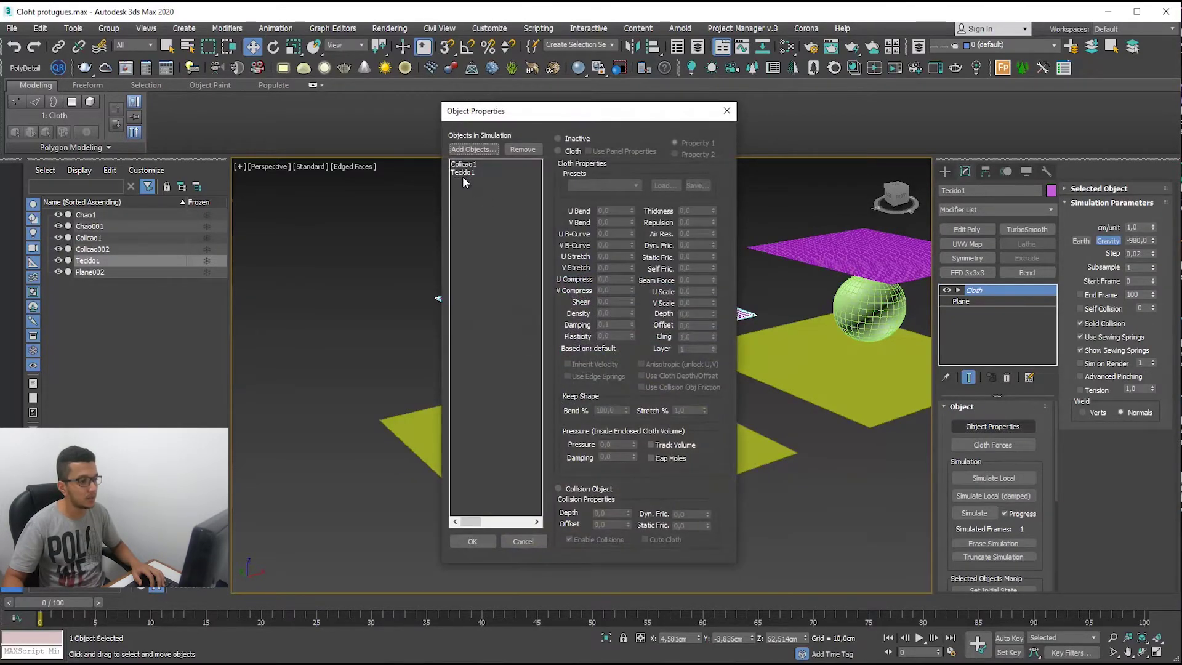
left_click(473, 149)
left_click(51, 102)
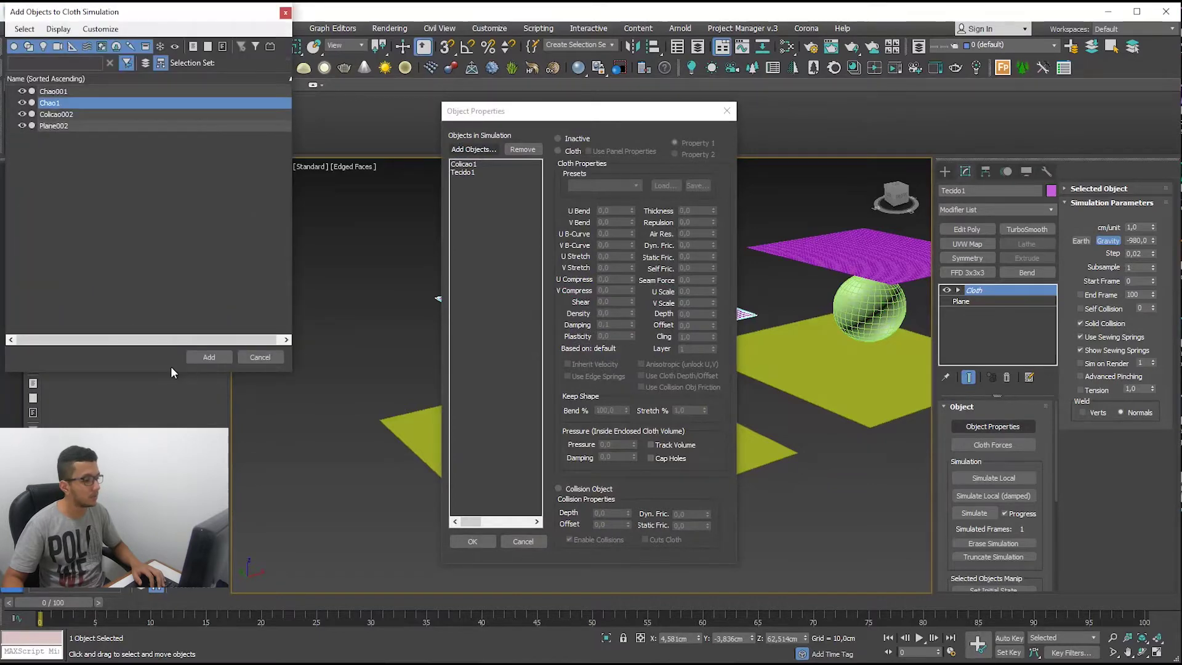
left_click(207, 355)
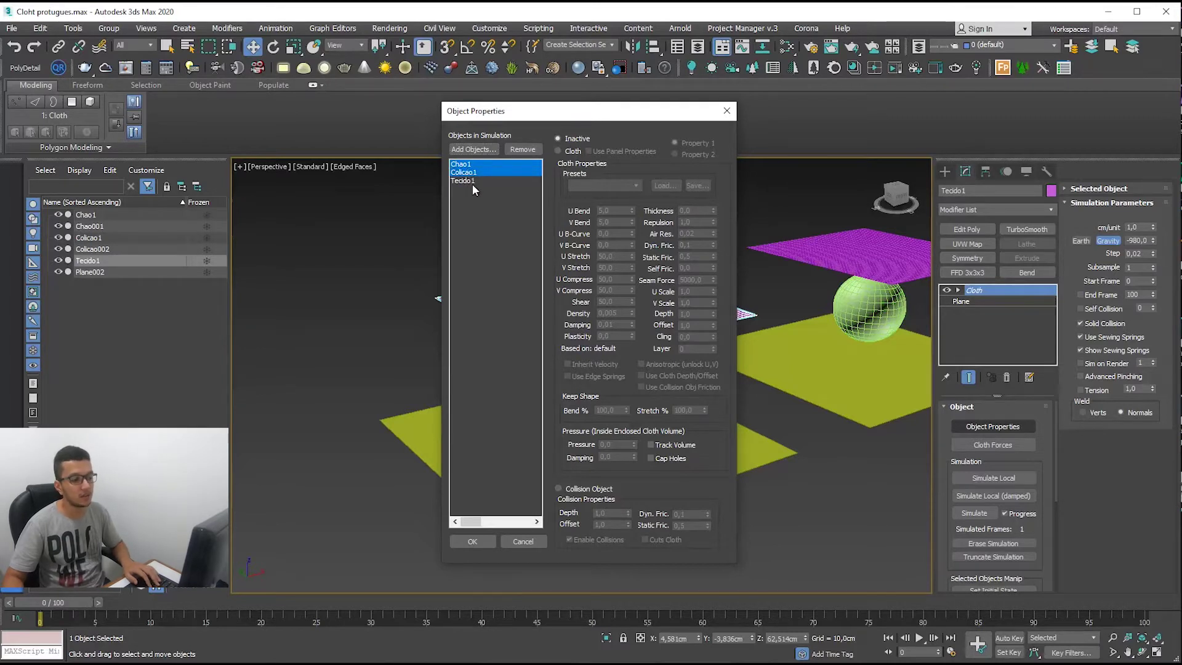
left_click(469, 173, "ctrl")
left_click(573, 491)
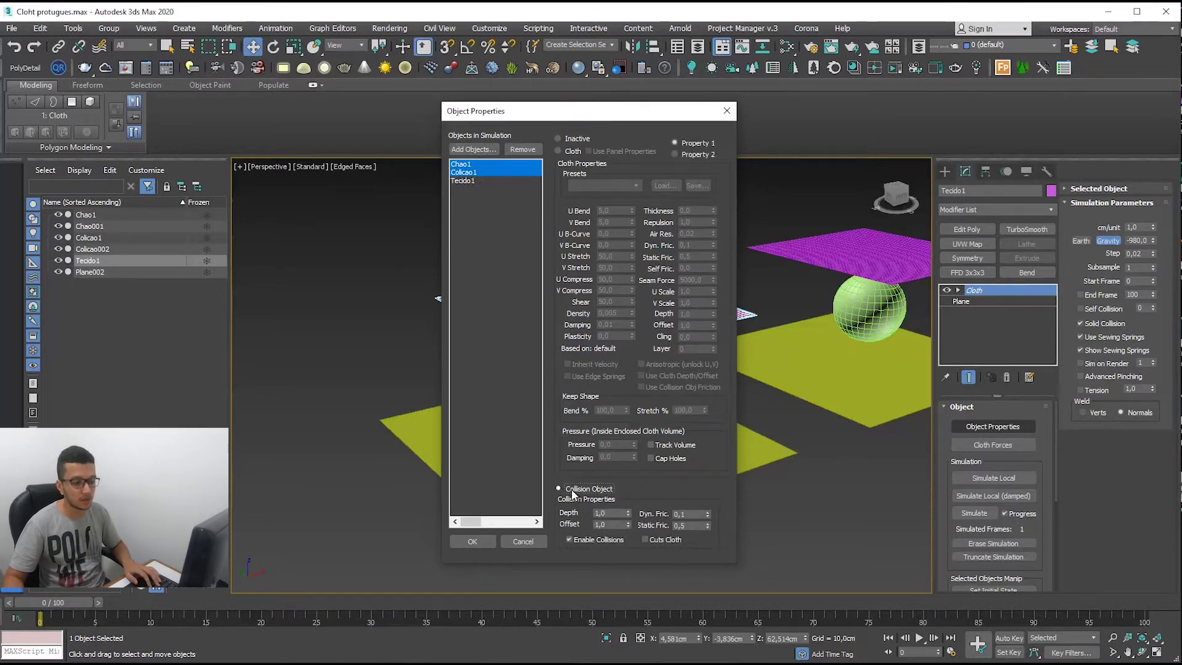
Define Tecido1 as Cloth with the Cotton preset and accept the simulation object properties
left_click(463, 180)
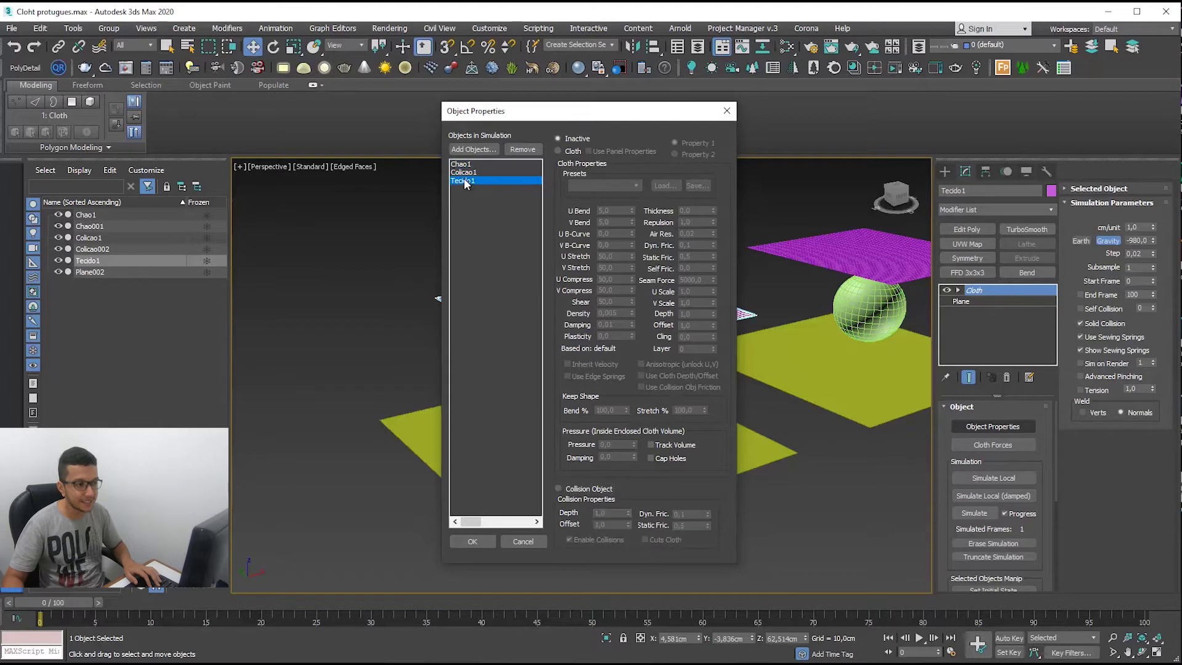
left_click(568, 154)
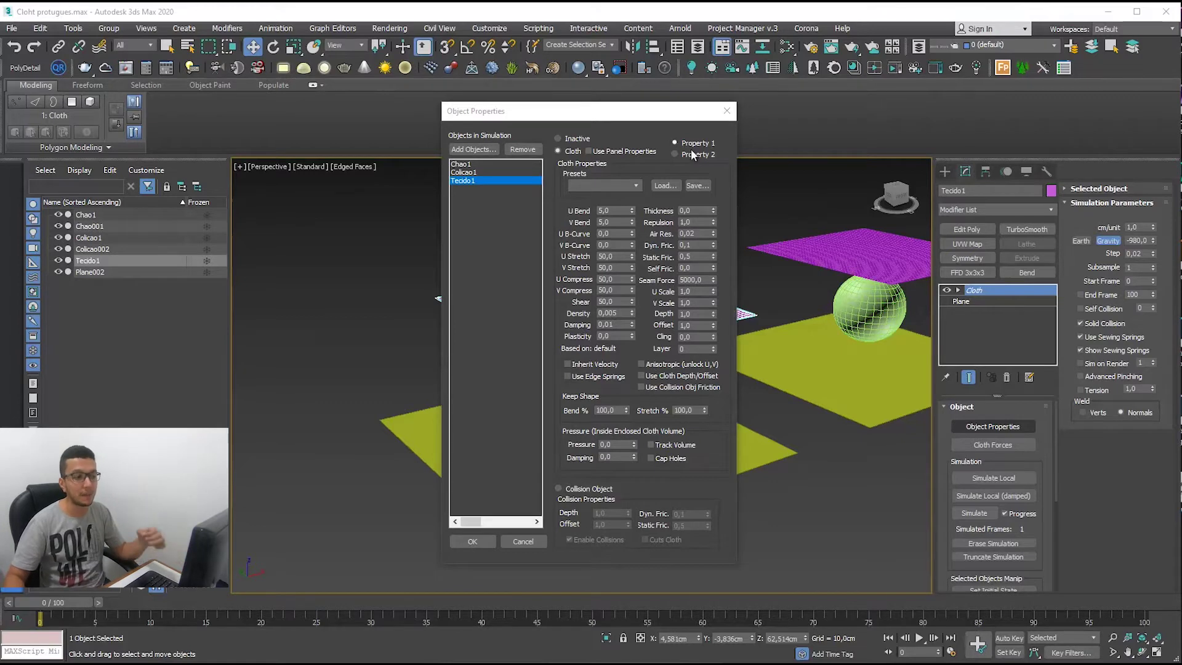
left_click(636, 186)
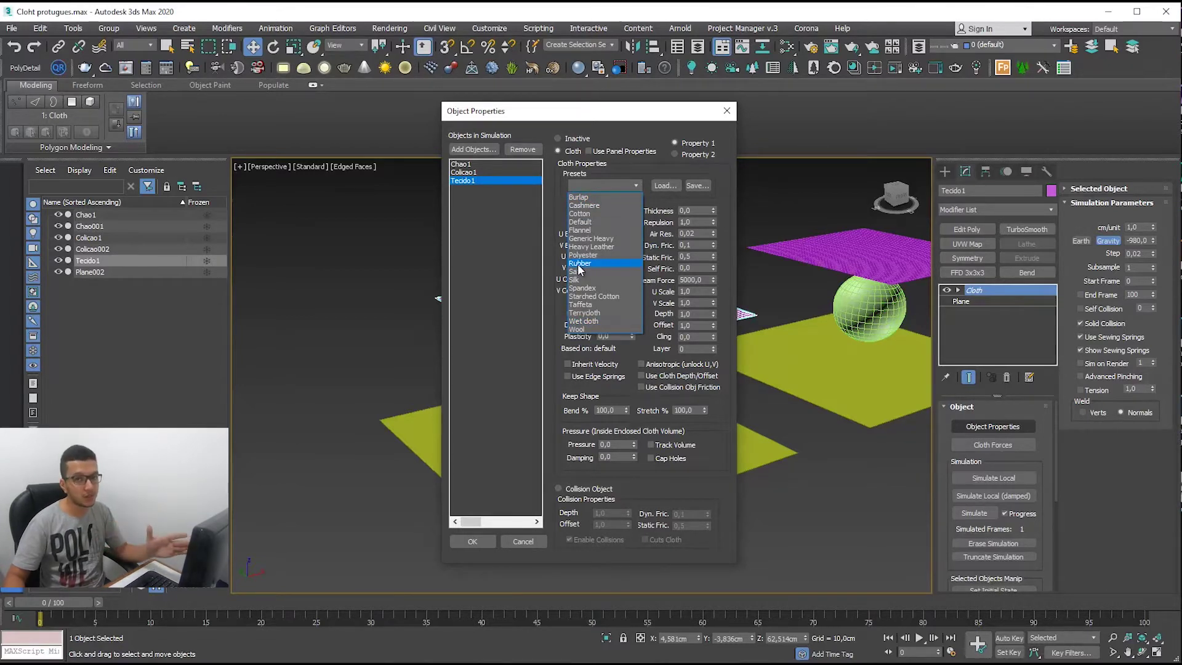
left_click(578, 213)
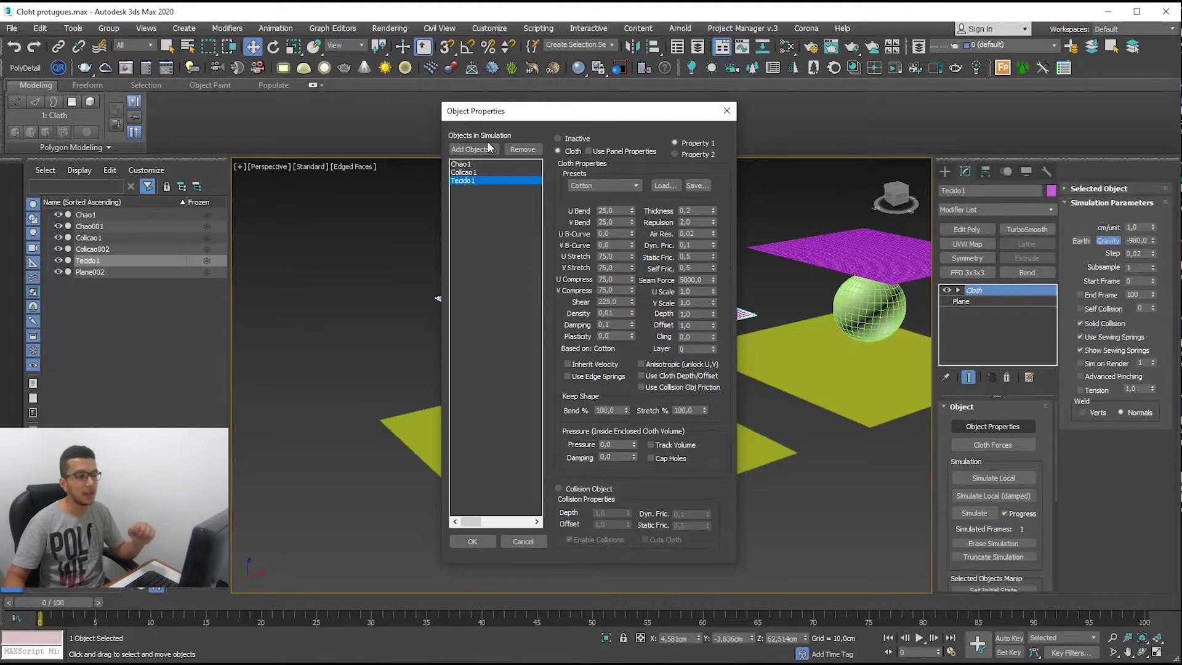
left_click(466, 173)
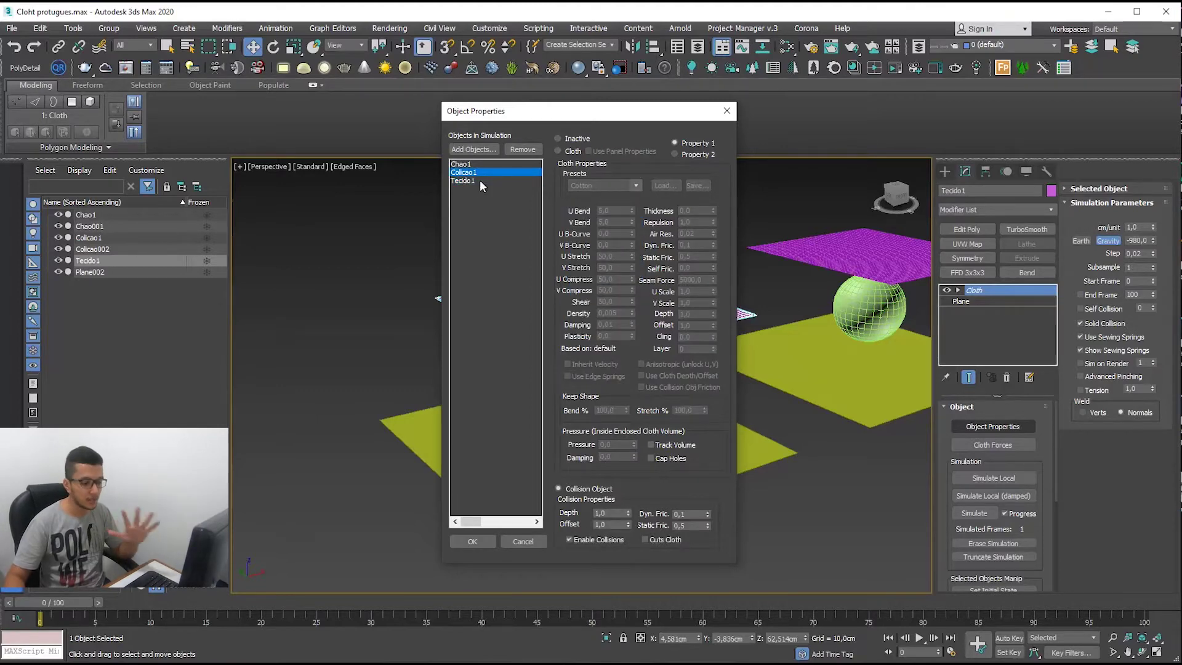
left_click(470, 541)
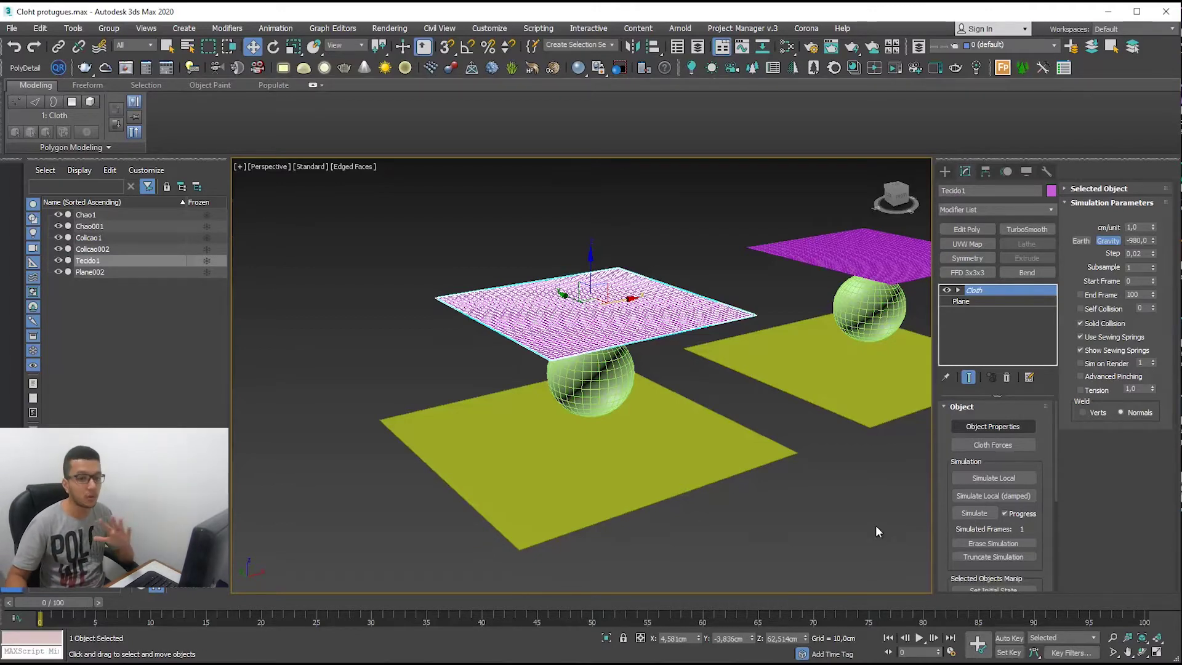
Check the simulation roles and properties assigned to Chao1, Colicao1 and Tecido1
left_click(976, 426)
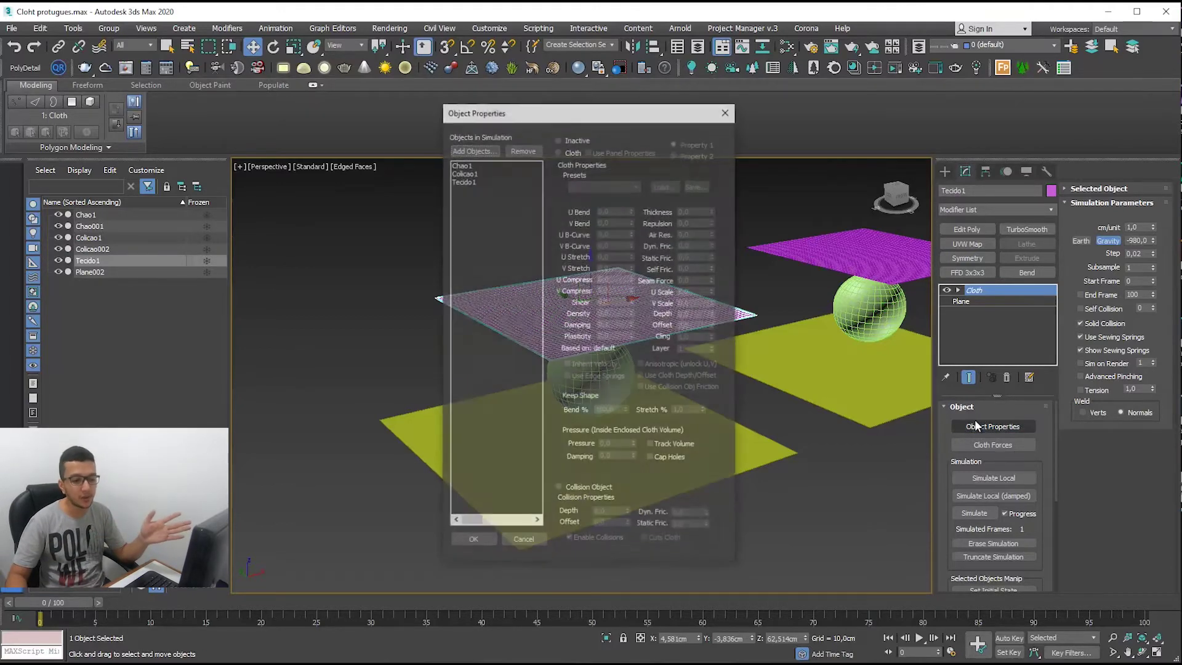
left_click(469, 164)
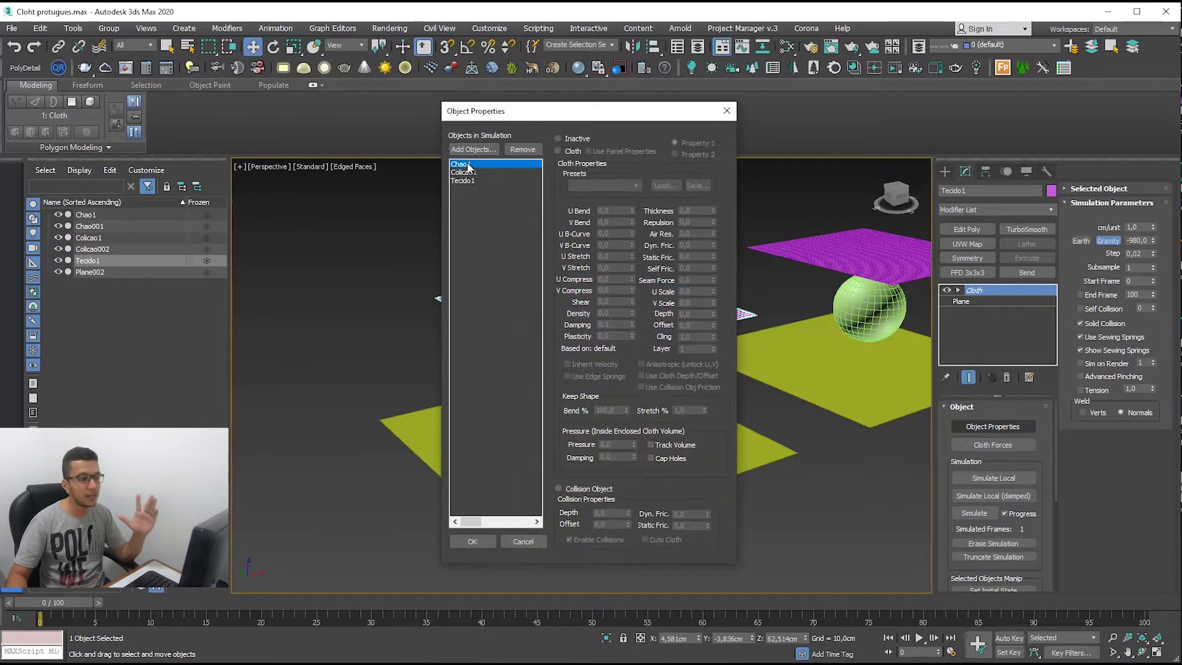
left_click(466, 173)
left_click(463, 166)
left_click(464, 172)
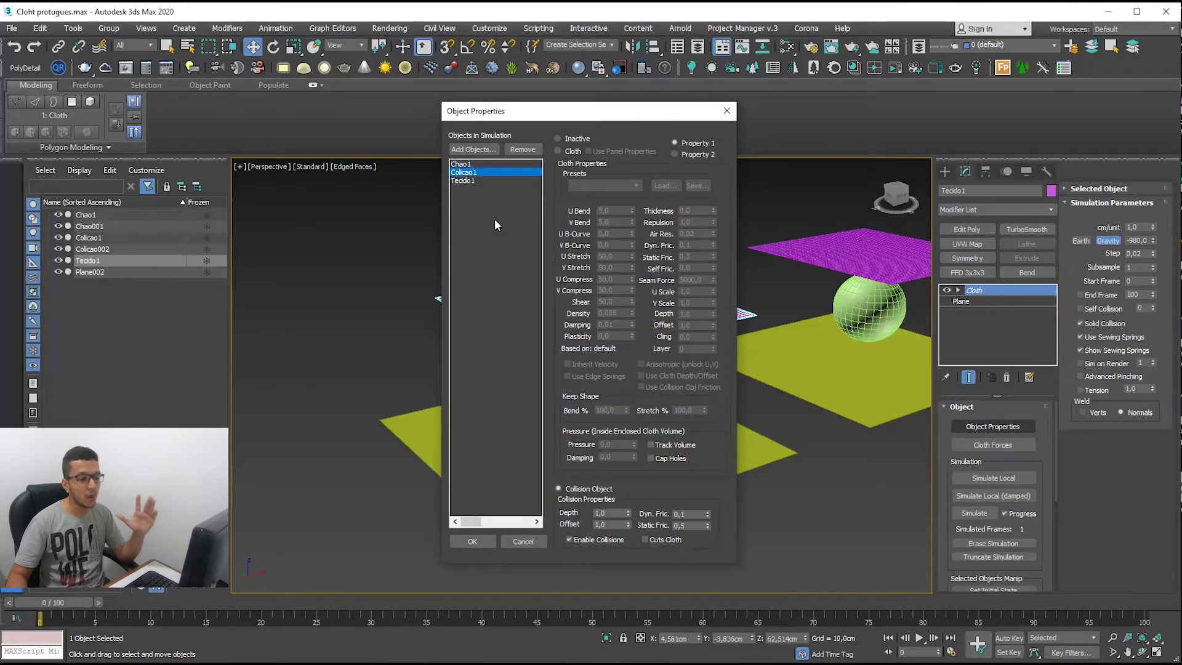
left_click(462, 180)
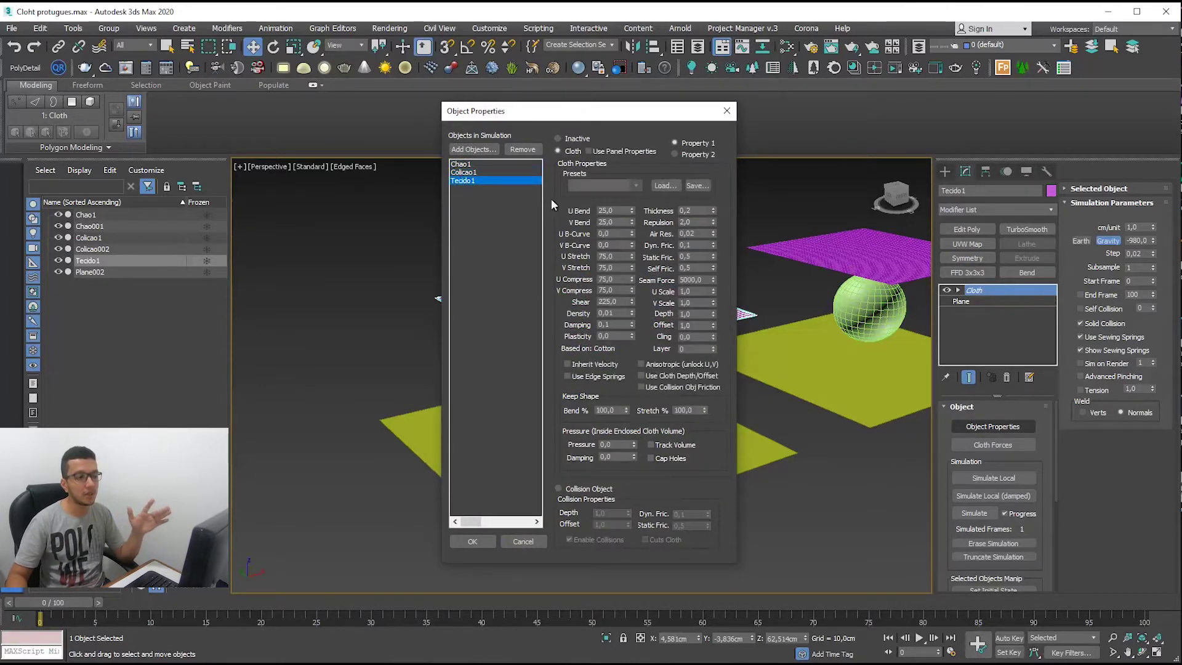
Review once more the collision settings of Chao1 and Colicao1 and the cloth settings of Tecido1, and accept them
left_click(472, 541)
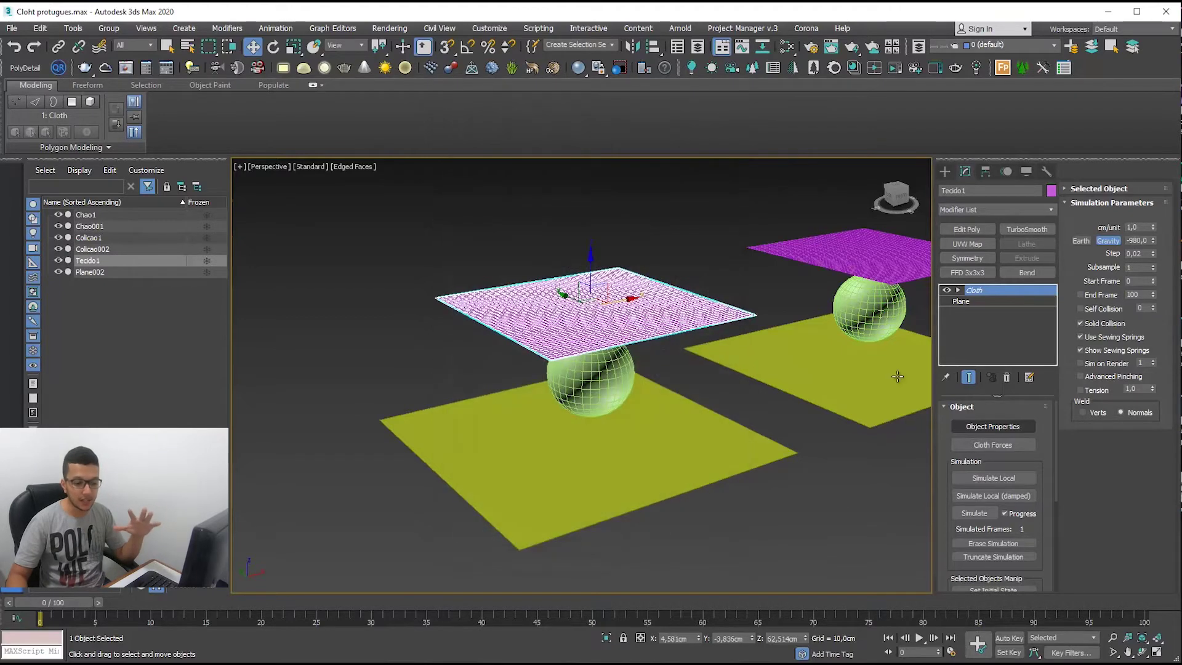
left_click(1025, 429)
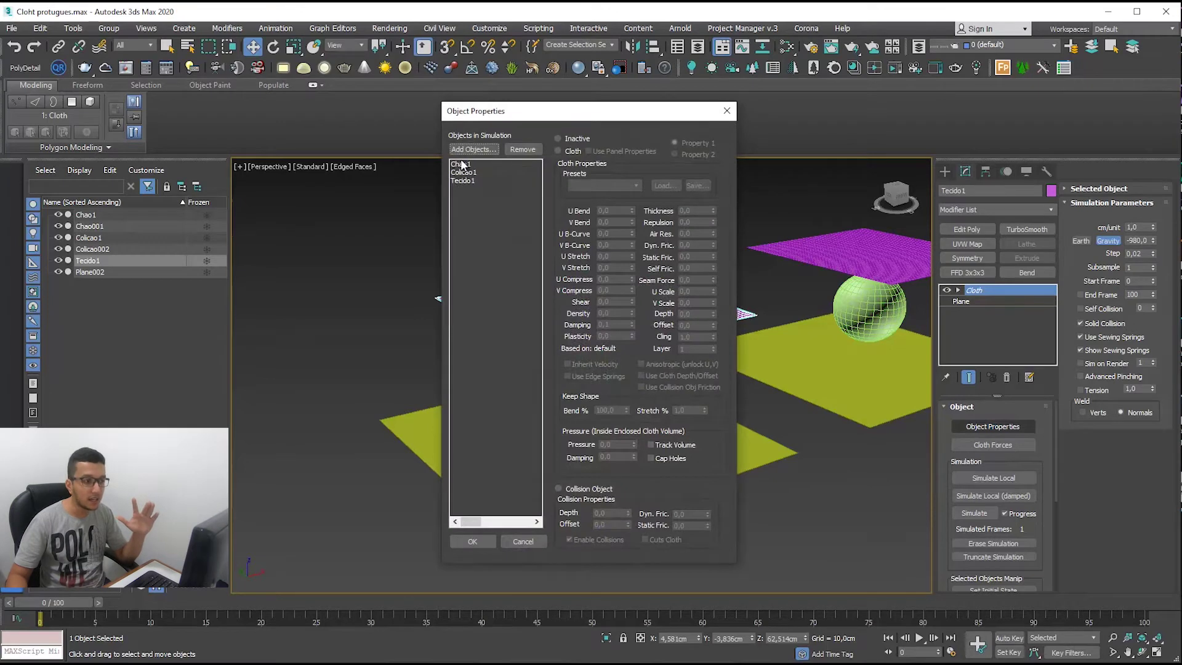
left_click(463, 164)
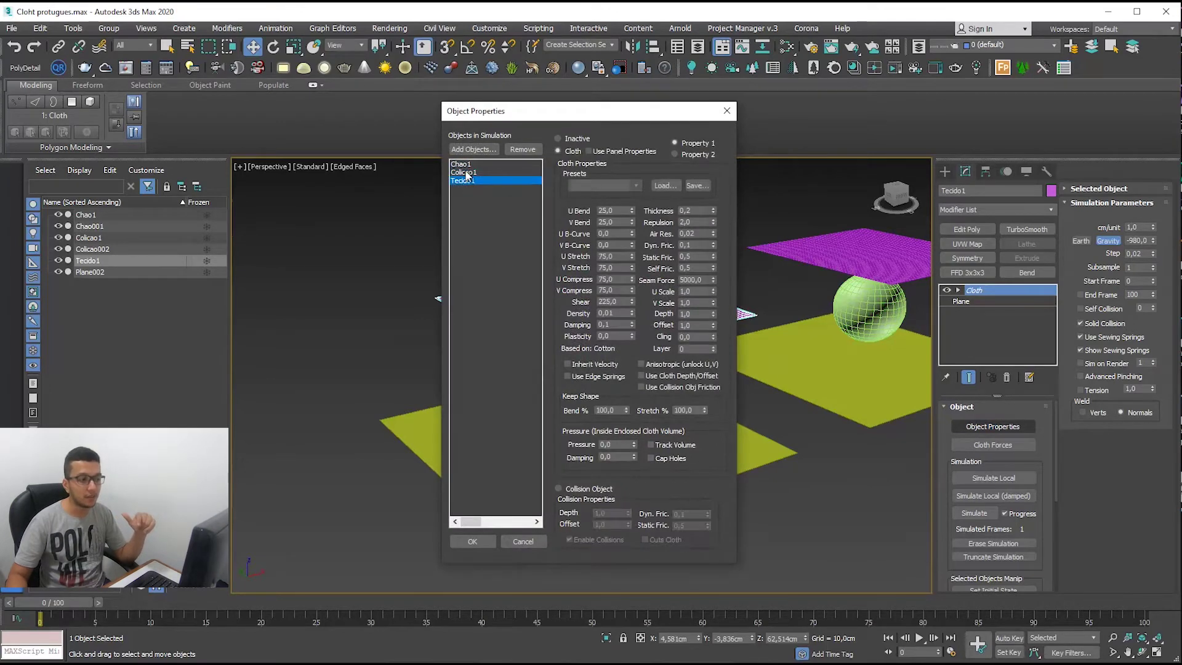
left_click(463, 172)
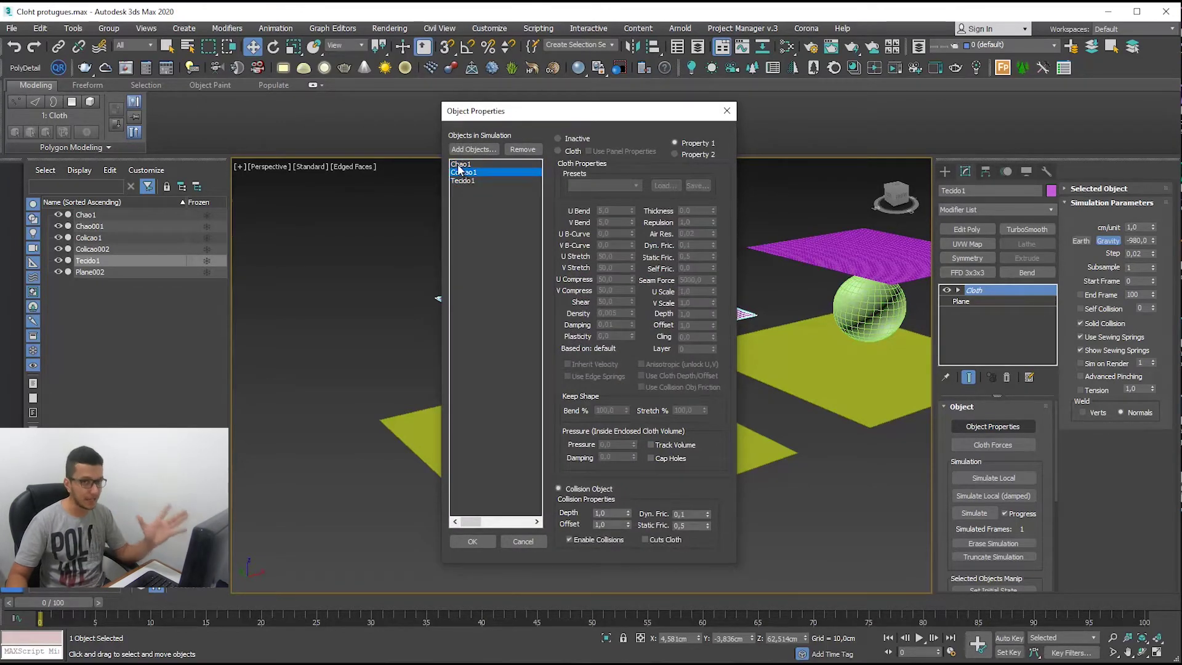
left_click(462, 182)
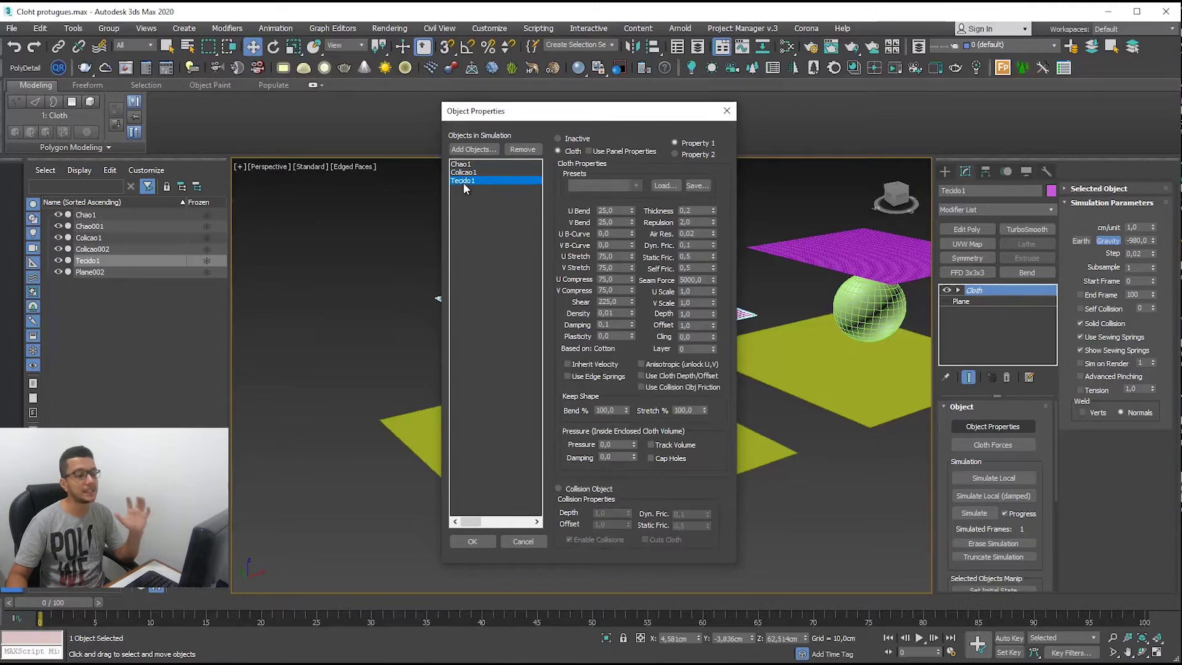
left_click(472, 541)
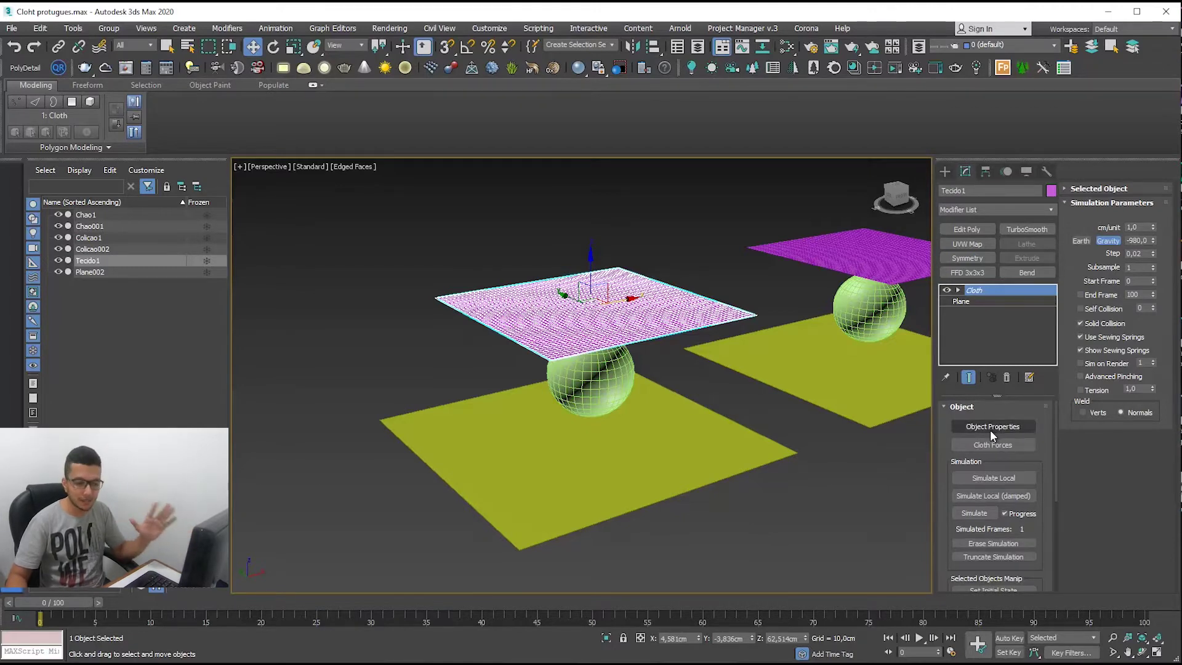
Scrub the timeline to frame 50 and back to frame 0 to check Tecido1 for existing motion
left_click_drag(1050, 464, 1050, 424)
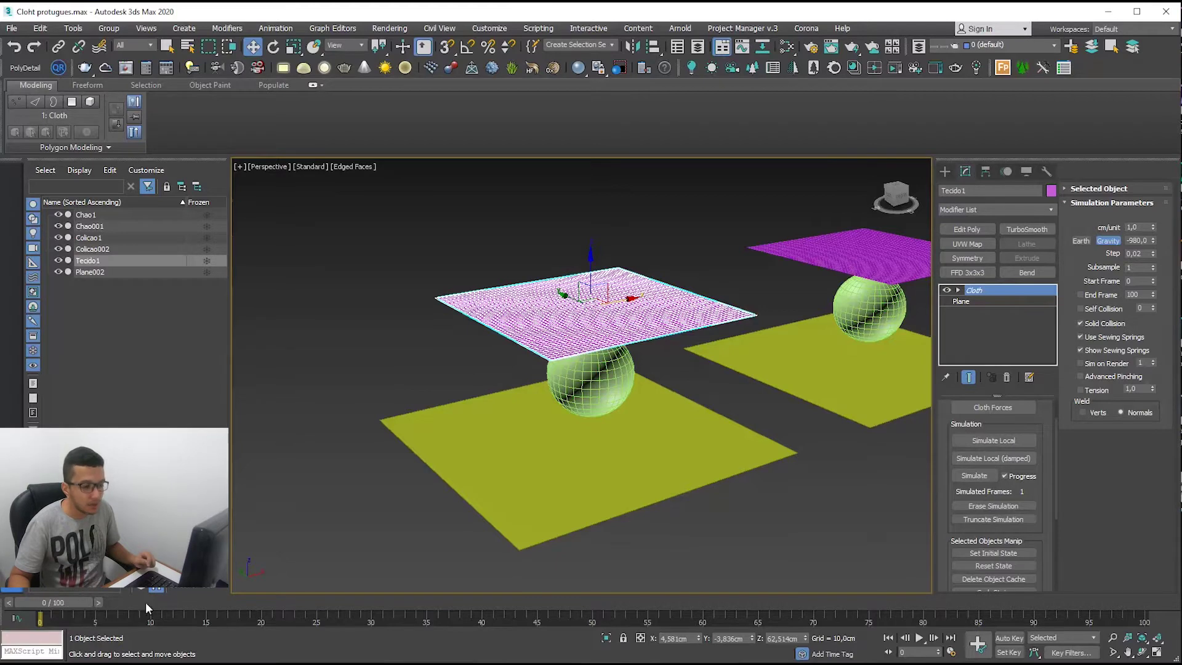
left_click_drag(74, 597, 529, 606)
key("Home")
key("w")
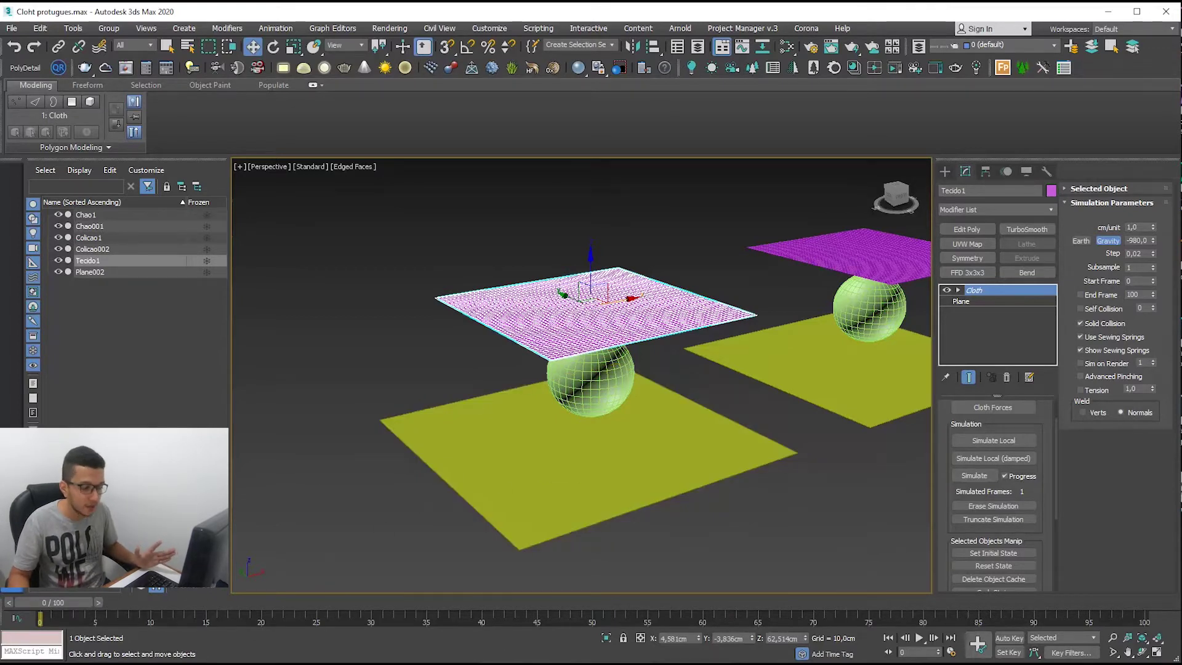
left_click_drag(29, 599, 582, 625)
key("w")
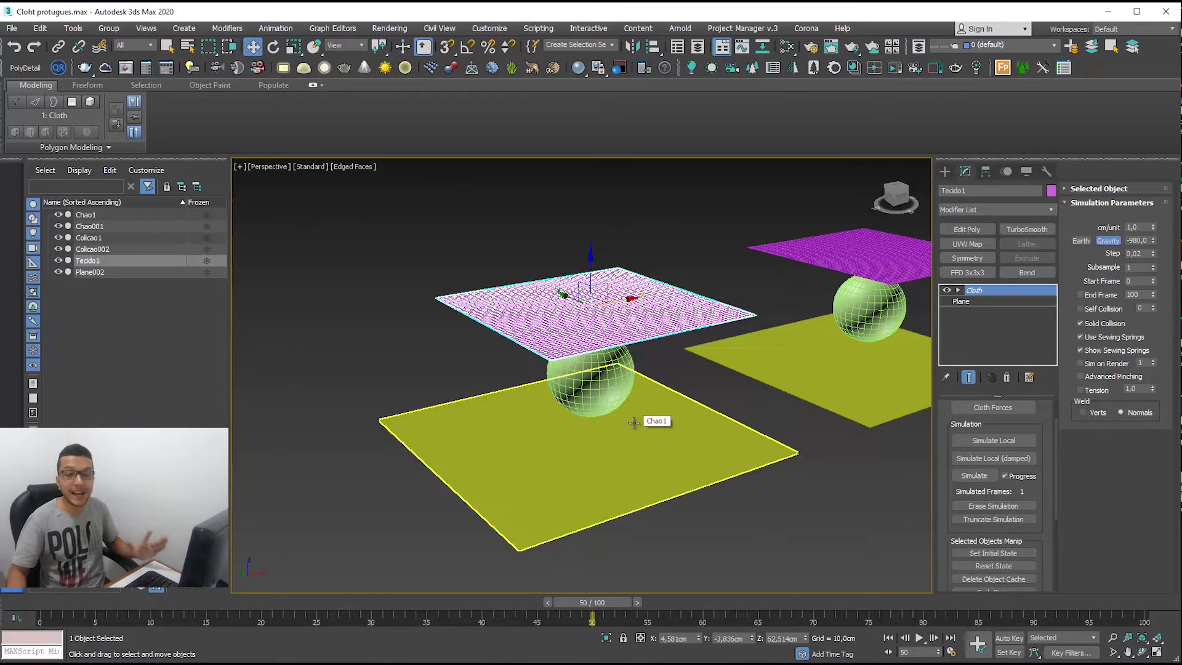
left_click_drag(575, 601, 30, 603)
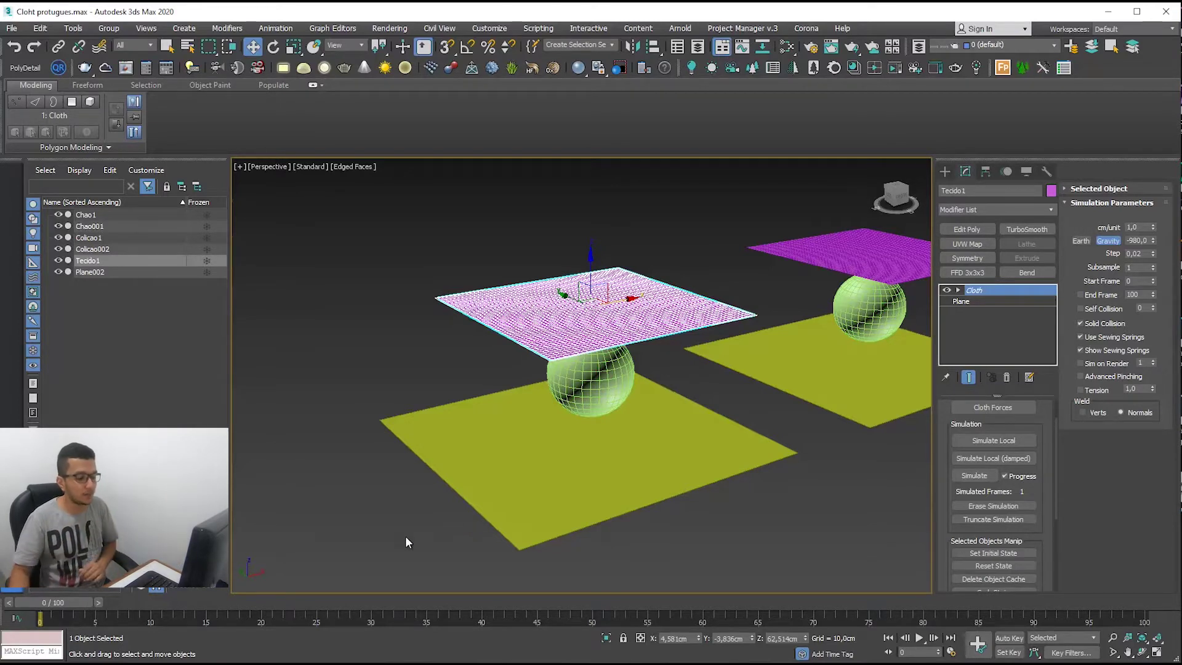
mouse_move(58, 600)
left_mouse_down()
mouse_move(878, 625)
mouse_move(57, 604)
left_mouse_up()
key("w")
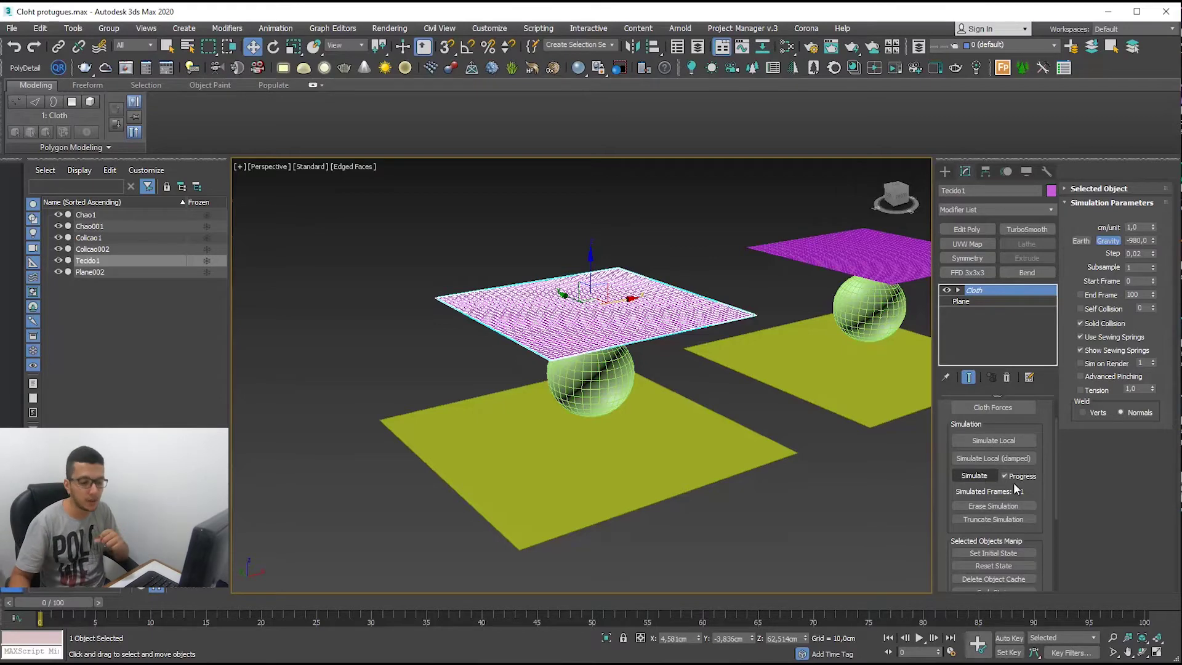
Run Simulate Local on Tecido1 until the fabric drapes over the Colicao1 sphere, stop it and scrub the timeline
left_click(983, 444)
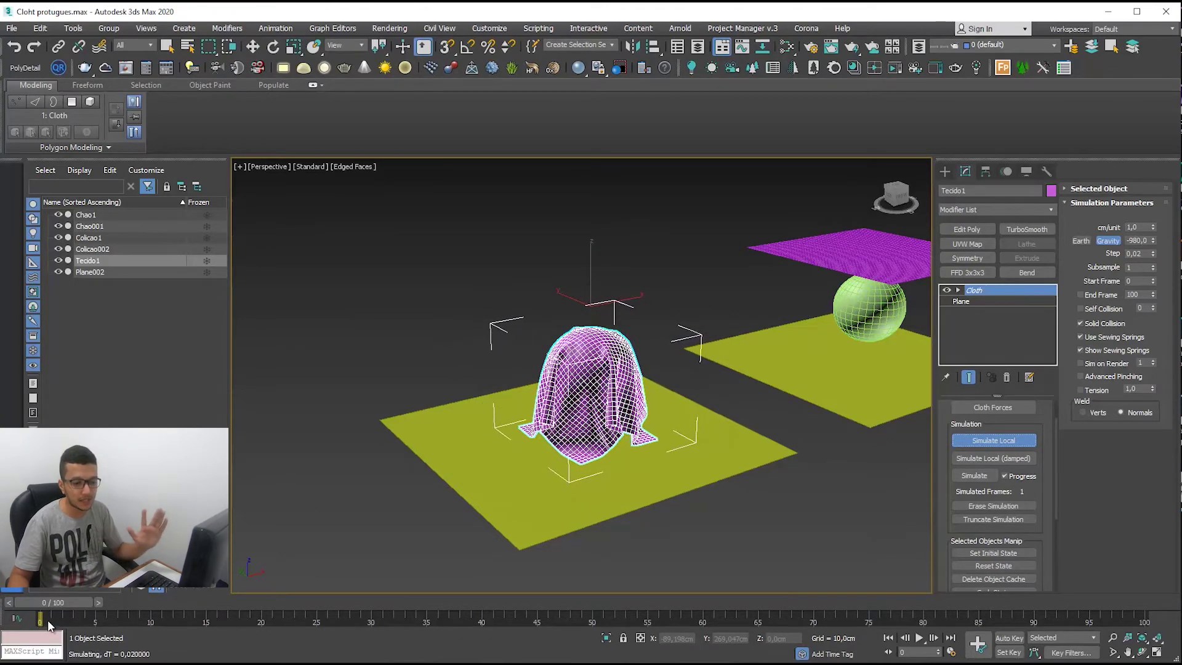
left_click(1005, 441)
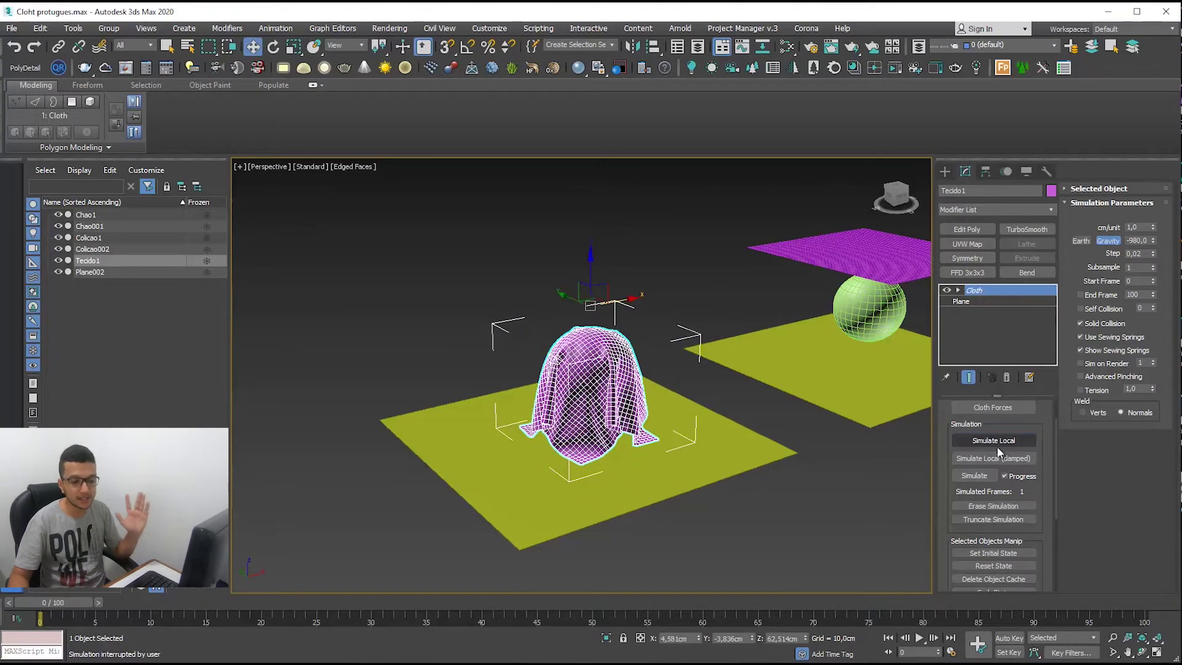
left_click_drag(59, 604, 638, 591)
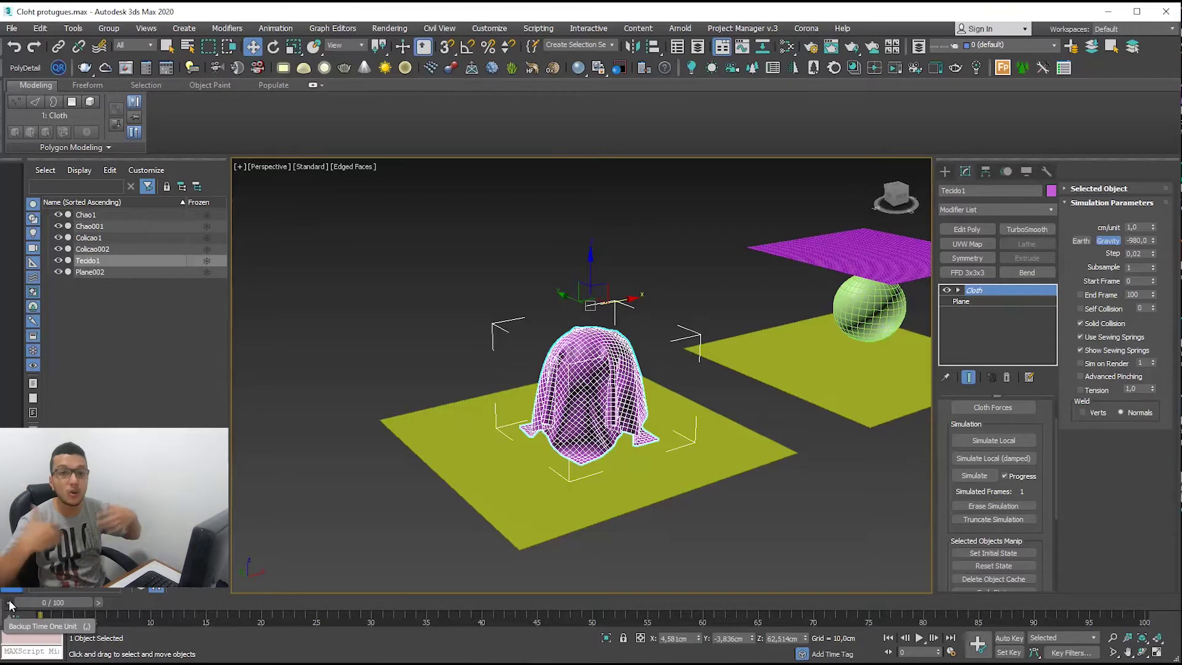
Turn off the edged faces display and examine the folds of the draped Tecido1 from several sides
key("z")
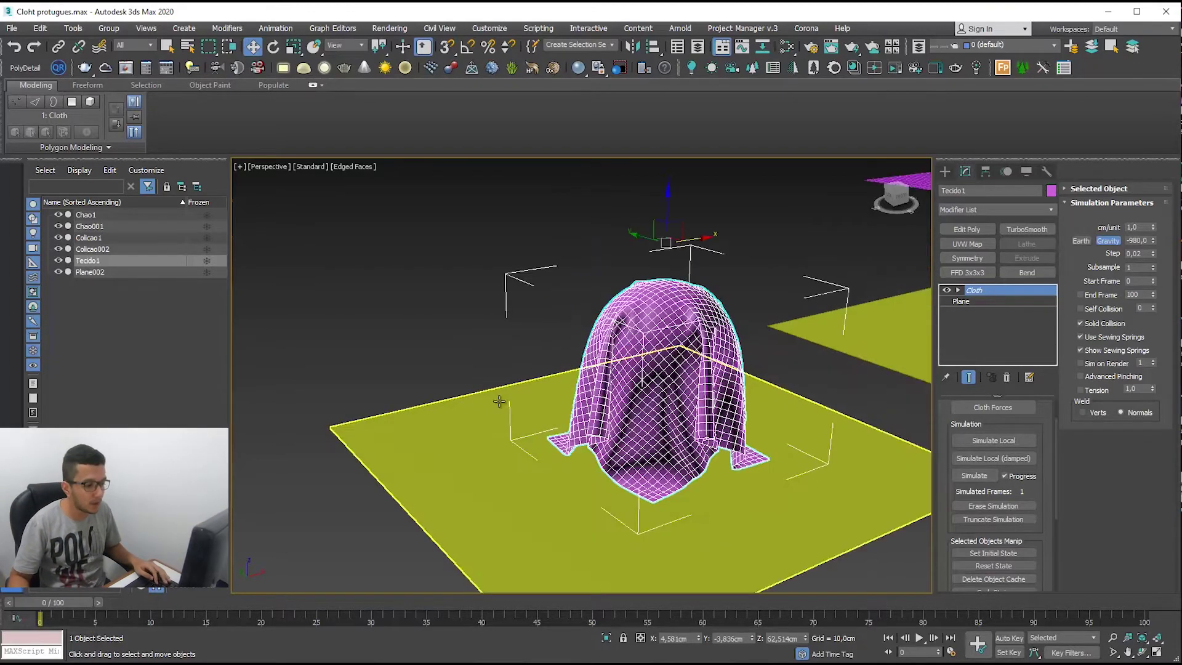
left_click(348, 178)
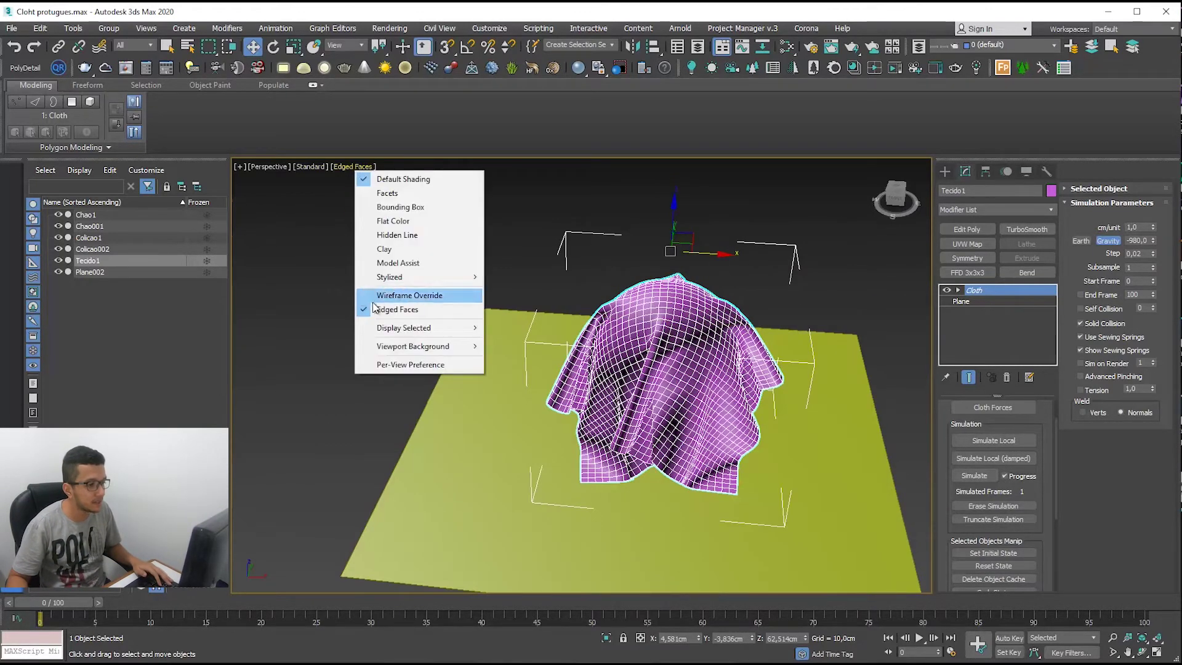
left_click(403, 297)
middle_click_drag(823, 398, 599, 382, "alt")
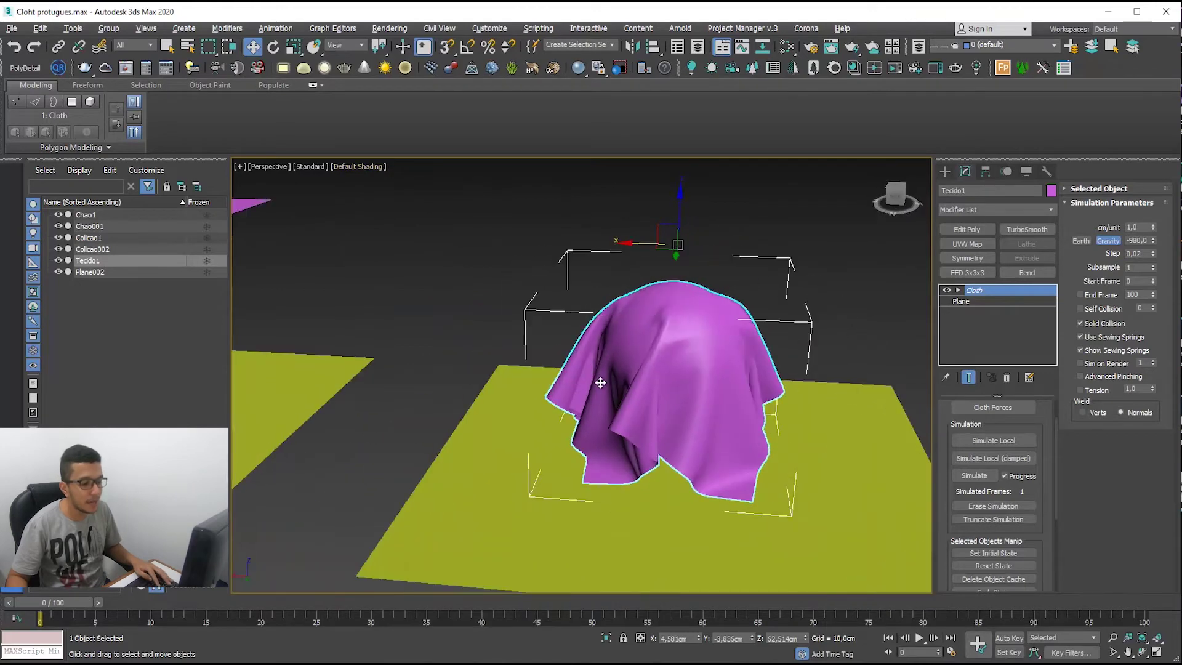
scroll(784, 404, "up", 3)
middle_click_drag(677, 415, 650, 411, "alt")
middle_click_drag(507, 418, 556, 409, "alt")
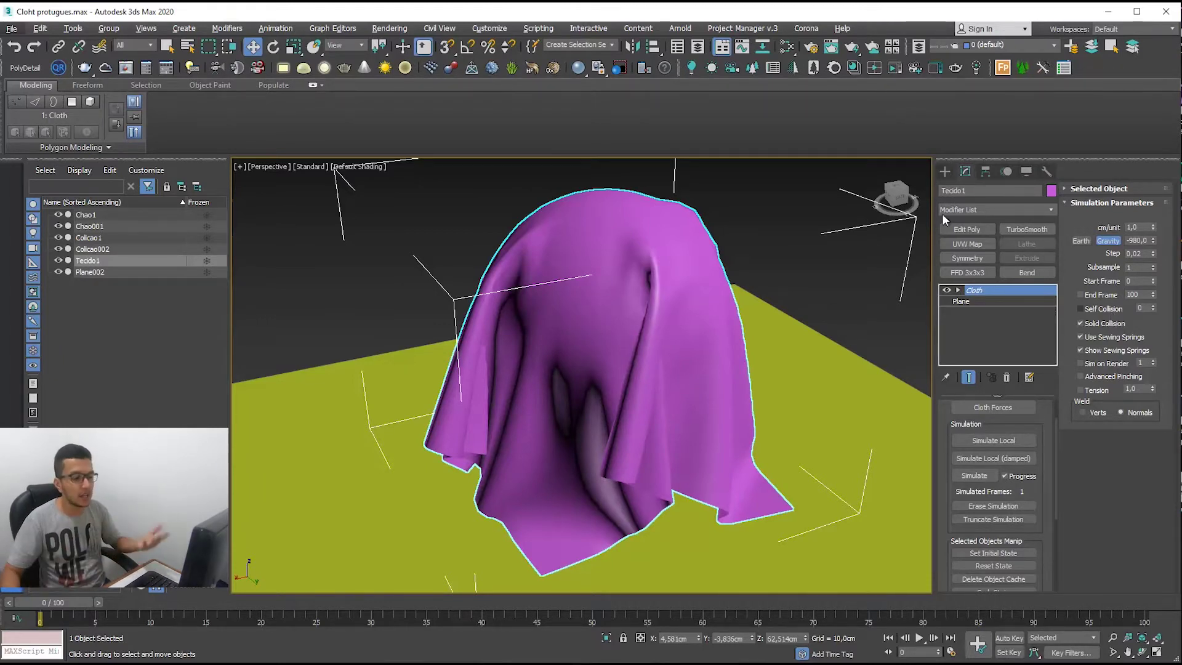
scroll(727, 237, "down", 5)
middle_click_drag(752, 274, 691, 271, "alt")
scroll(691, 271, "up", 4)
scroll(691, 272, "down", 2)
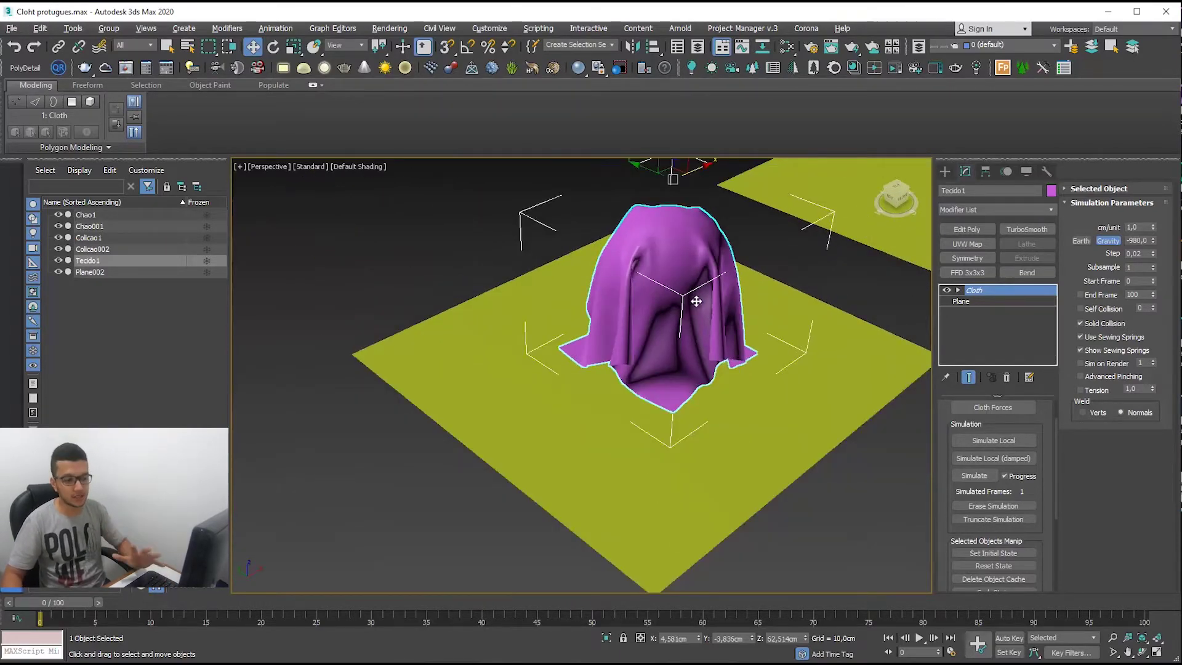
scroll(653, 284, "up", 4)
scroll(677, 343, "down", 2)
mouse_move(676, 343)
middle_mouse_down("alt")
mouse_move(616, 320)
mouse_move(587, 394)
mouse_move(614, 386)
middle_mouse_up("alt")
Turn the edged faces display back on and examine the draped fabric's mesh up close and from around
left_click(353, 167)
left_click(411, 306)
scroll(586, 394, "up", 3)
scroll(587, 394, "up", 1)
scroll(619, 415, "up", 2)
middle_click_drag(585, 343, 575, 369, "alt")
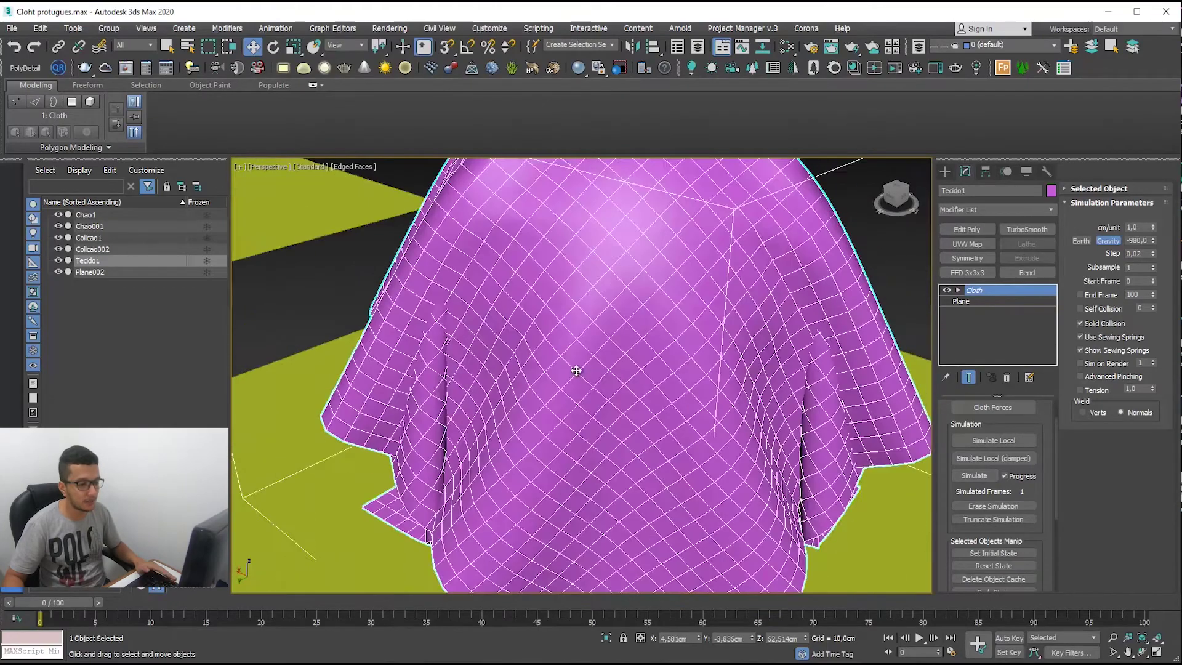
scroll(641, 391, "down", 3)
middle_click_drag(640, 391, 542, 391, "alt")
scroll(539, 391, "down", 2)
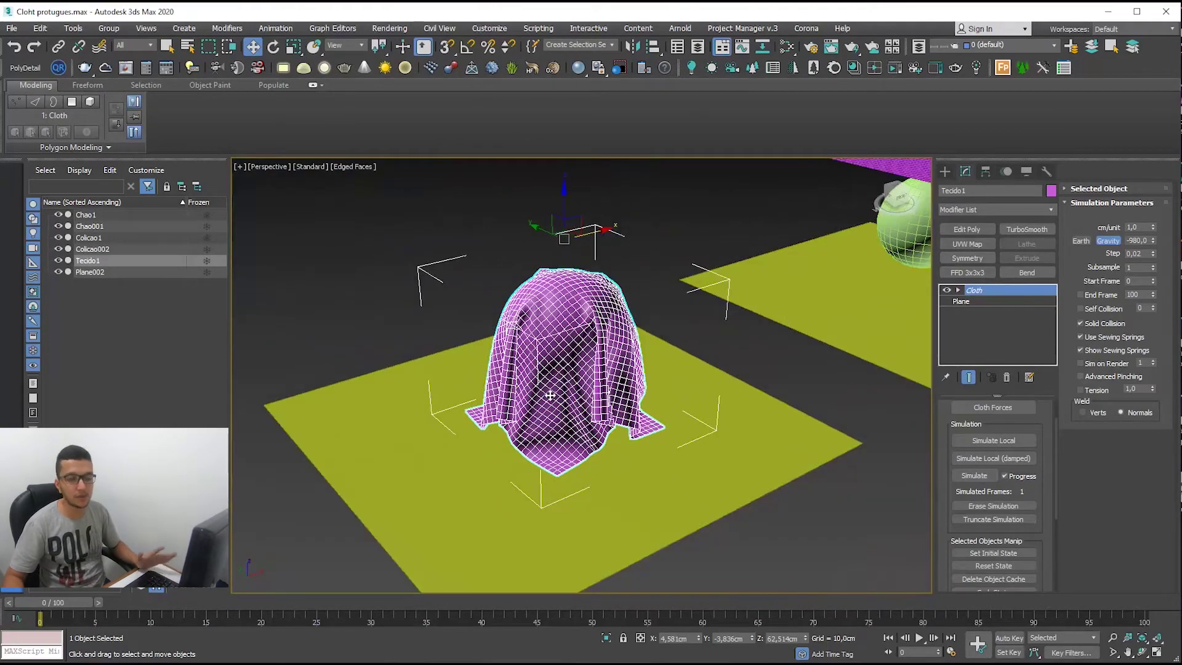
middle_click_drag(568, 397, 541, 362, "alt")
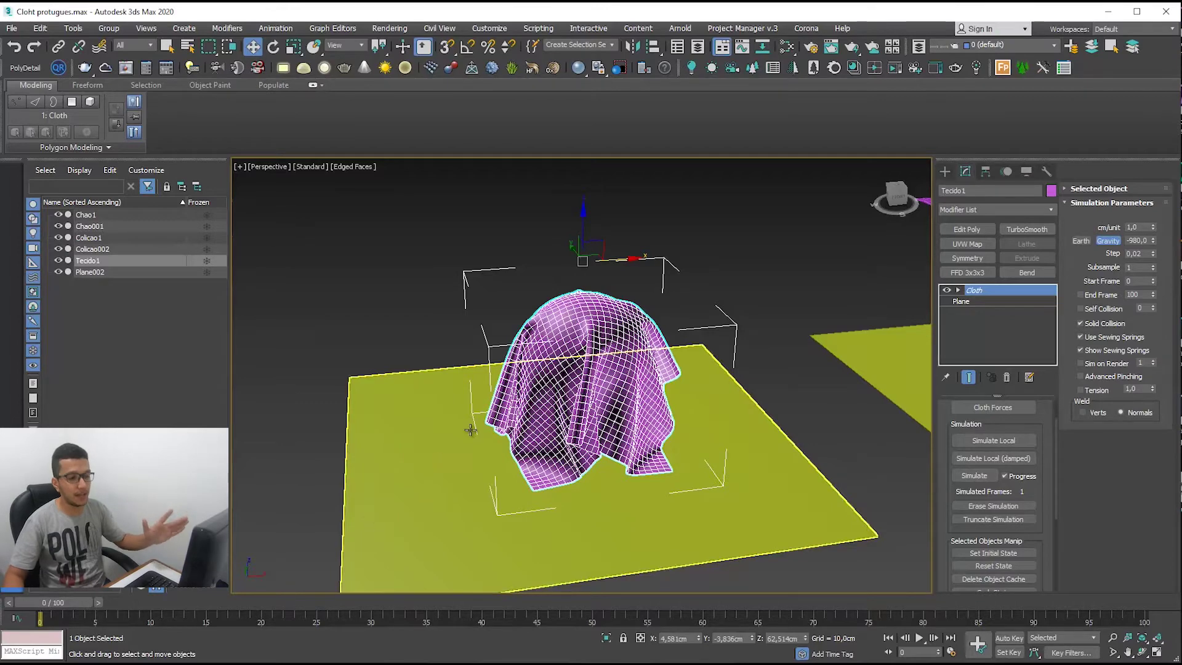
middle_click_drag(857, 420, 871, 424)
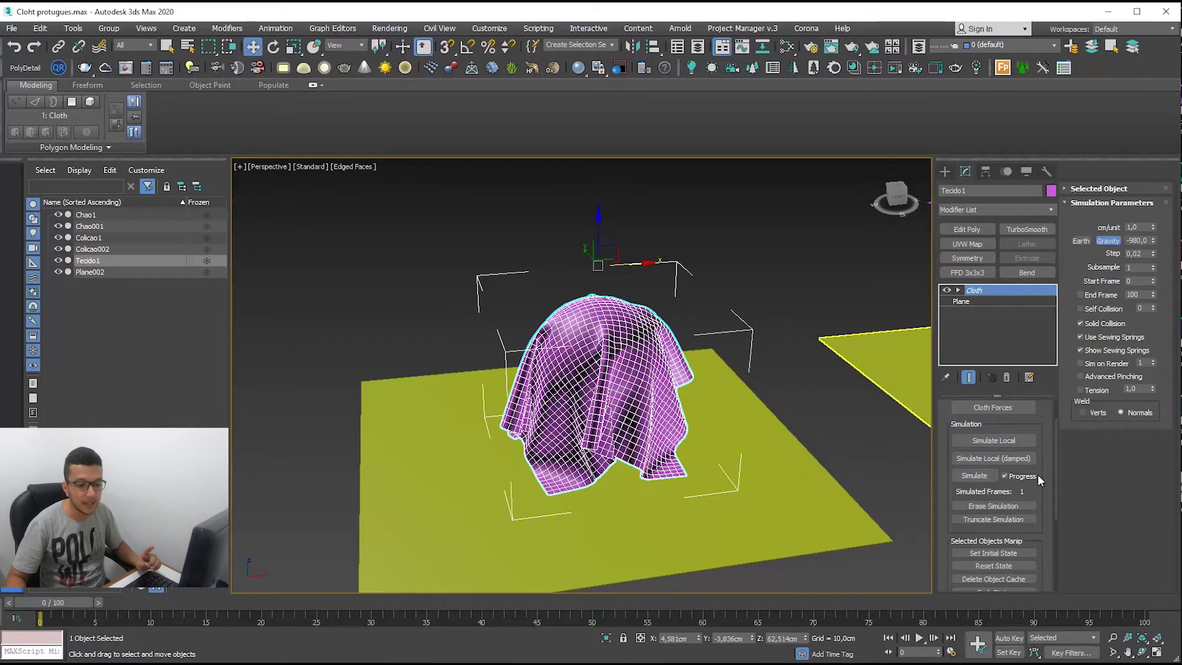
Reset Tecido1's cloth state to the flat plane above the sphere
scroll(1049, 478, "down", 1)
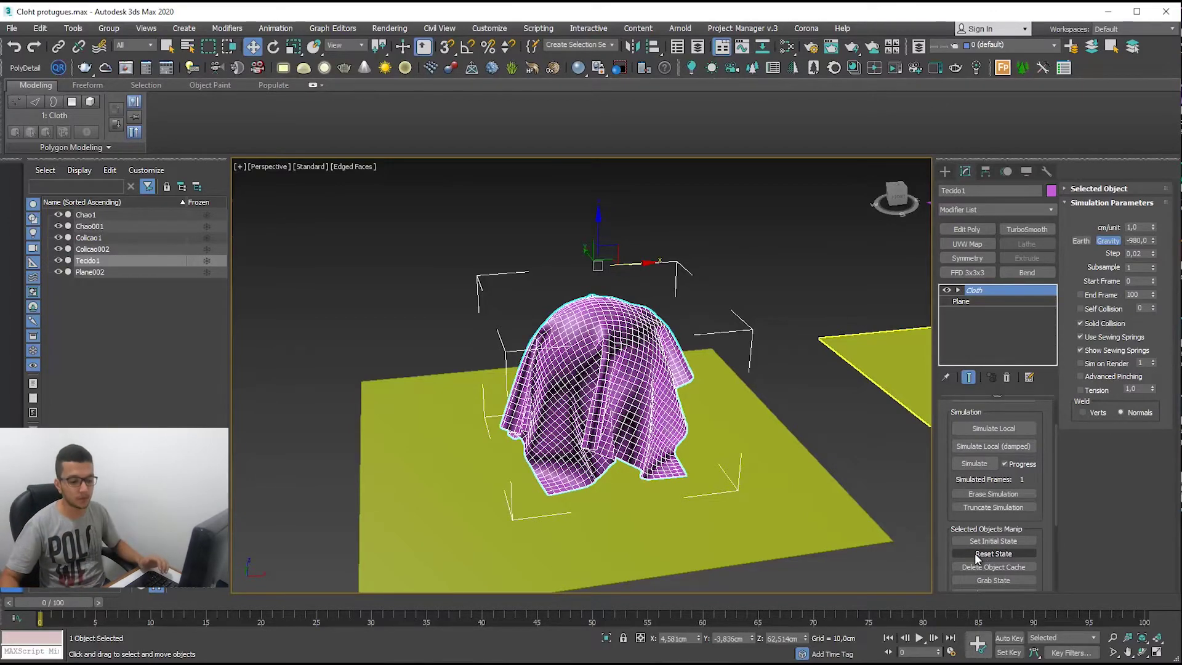
left_click(976, 554)
middle_click_drag(608, 410, 634, 422, "alt")
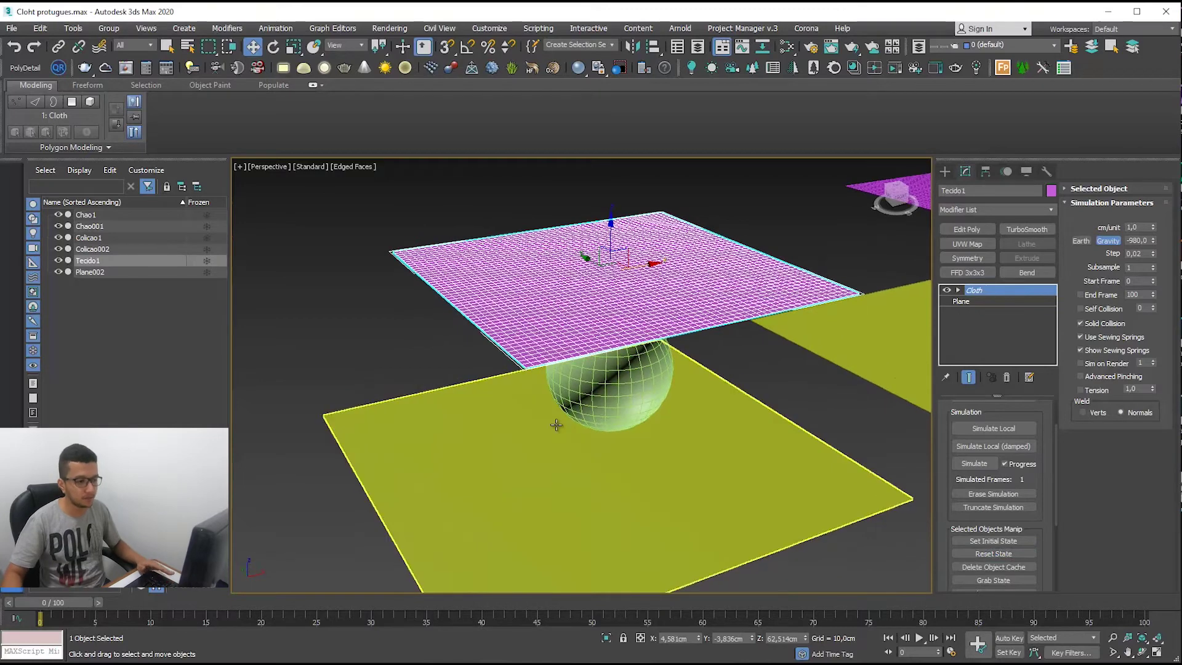
mouse_move(583, 457)
middle_mouse_down("alt")
mouse_move(599, 430)
mouse_move(604, 463)
middle_mouse_up("alt")
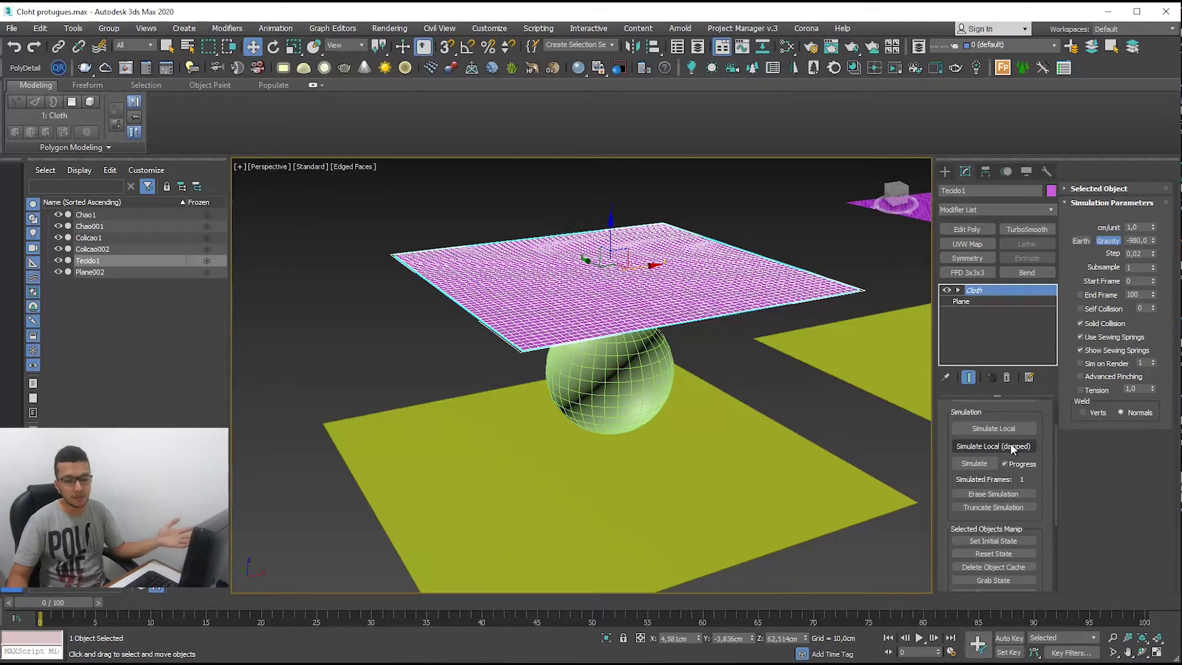
Run Simulate Local on Tecido1 again, stop it once the fabric drapes, and reset its state
left_click(1023, 432)
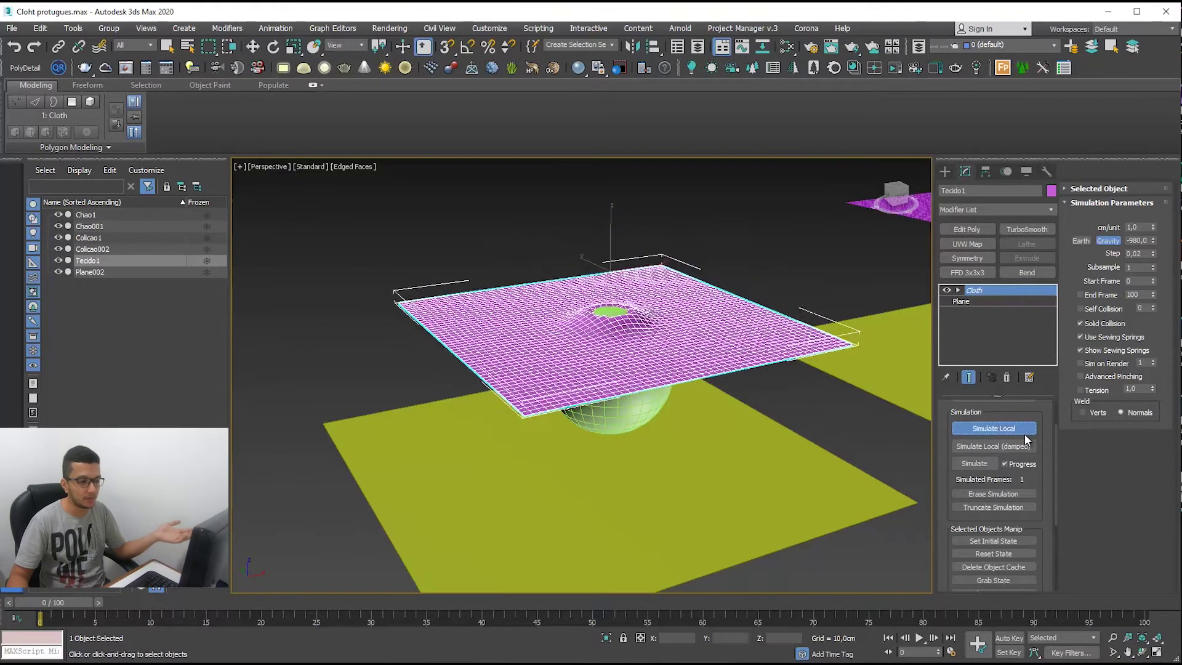
left_click(1024, 433)
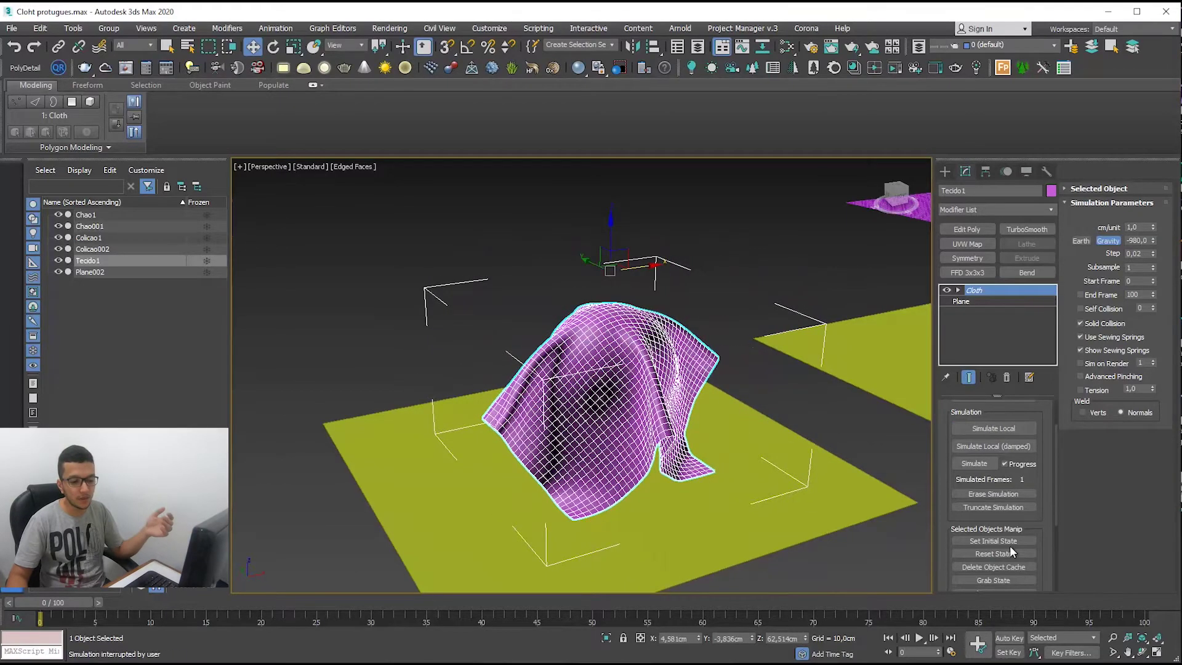
left_click(1009, 552)
Run Simulate Local (damped) on Tecido1 for comparison, stop it partway and reset its state
left_click(997, 448)
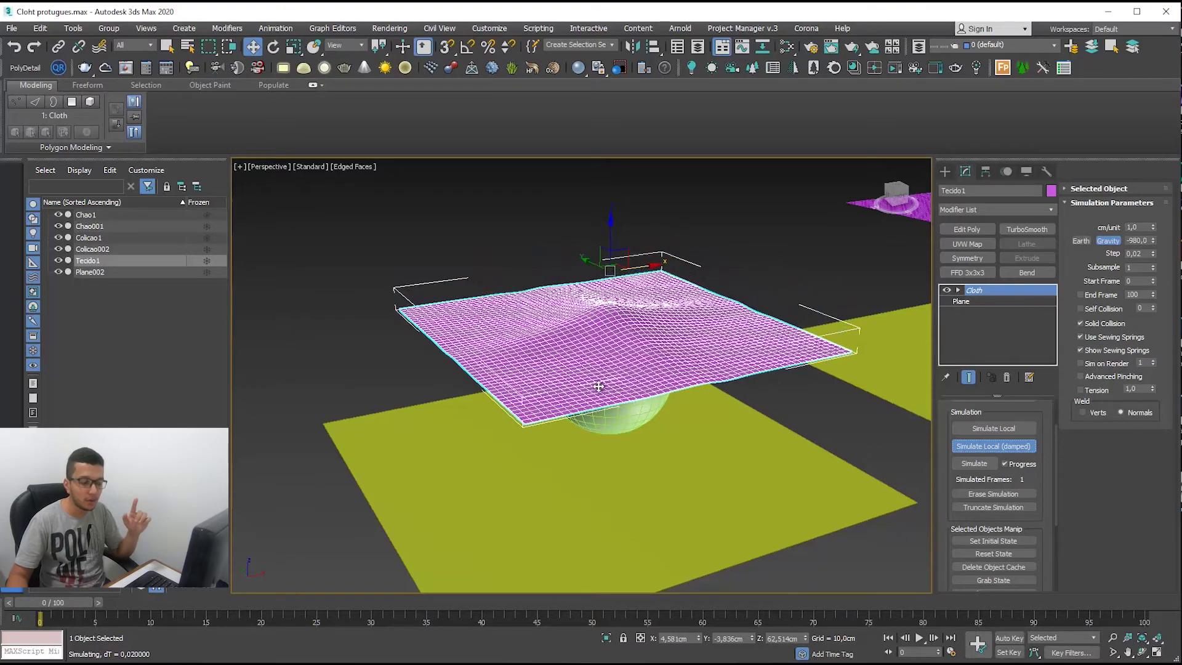
left_click(991, 447)
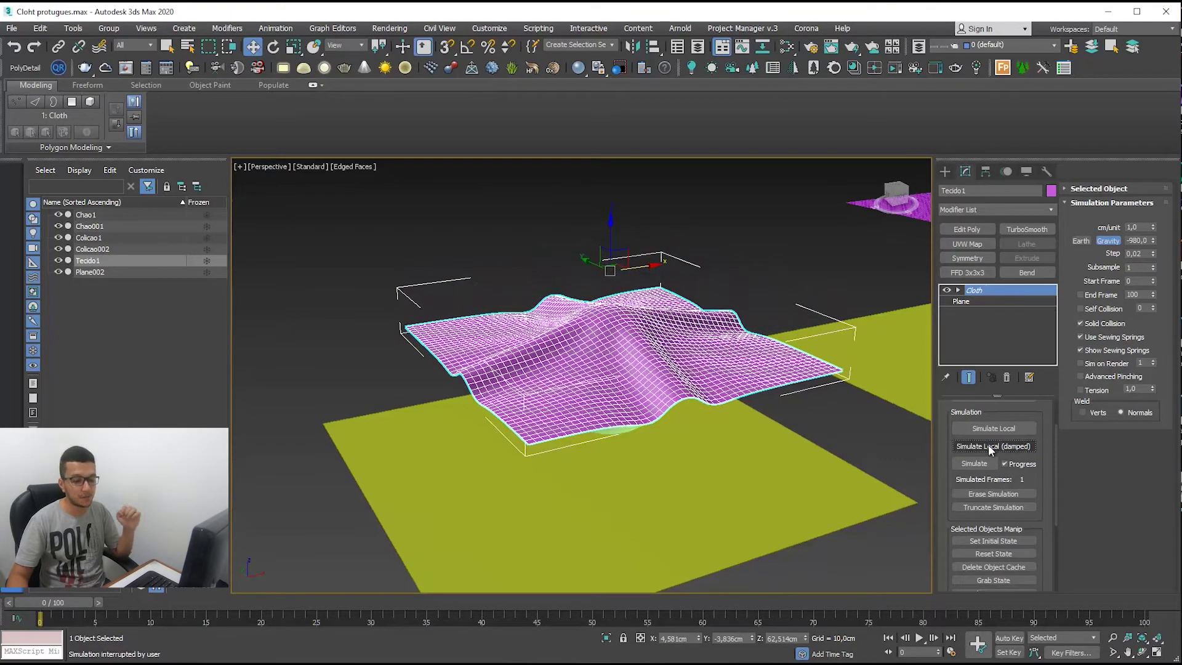
left_click(1012, 552)
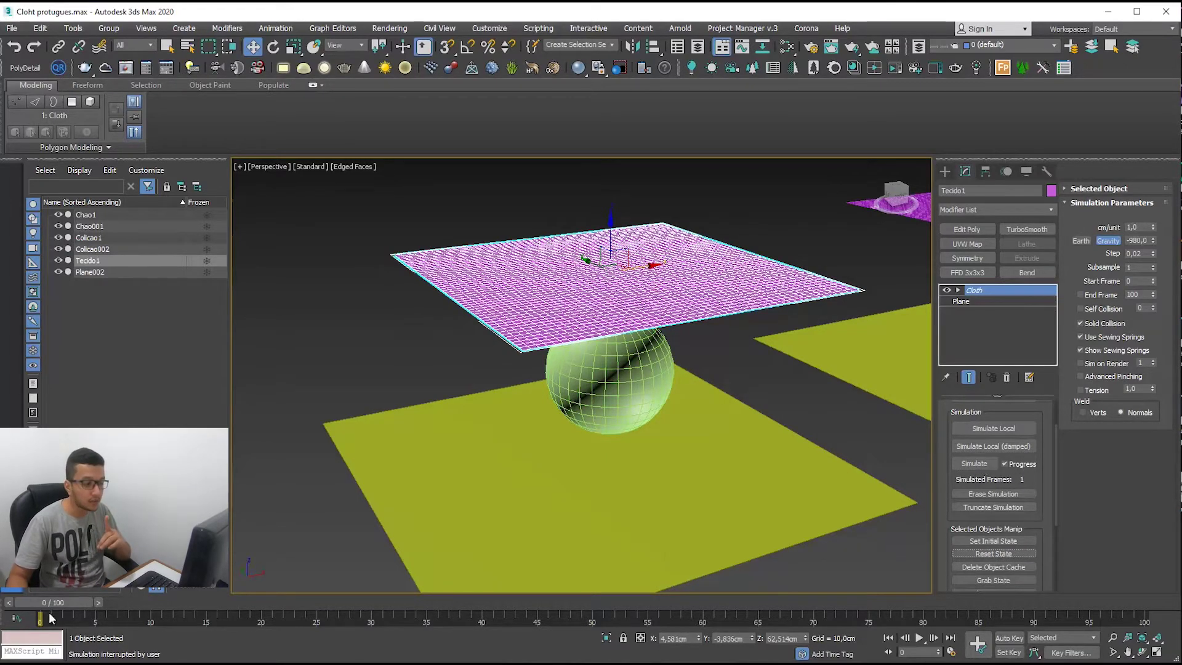
Simulate Tecido1 over the full timeline to frame 100, scrub through the fabric's fall and return to frame 0
left_click(984, 464)
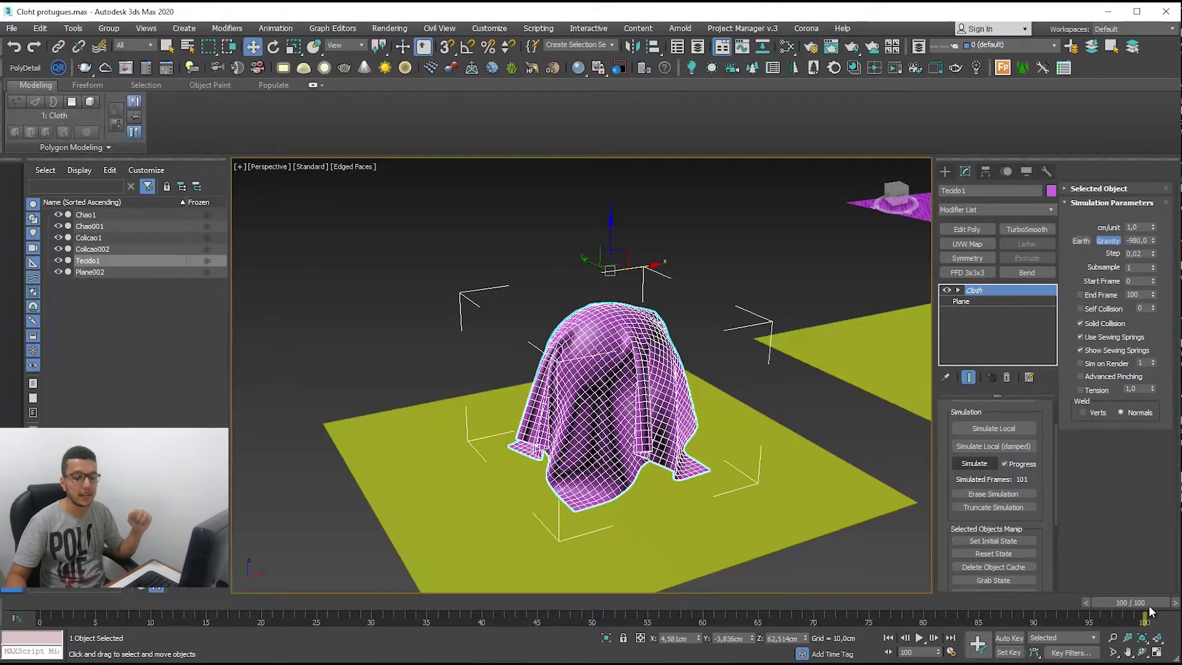
left_click_drag(1024, 592, 55, 536)
left_click_drag(98, 602, 597, 601)
left_click_drag(657, 609, 5, 640)
key("w")
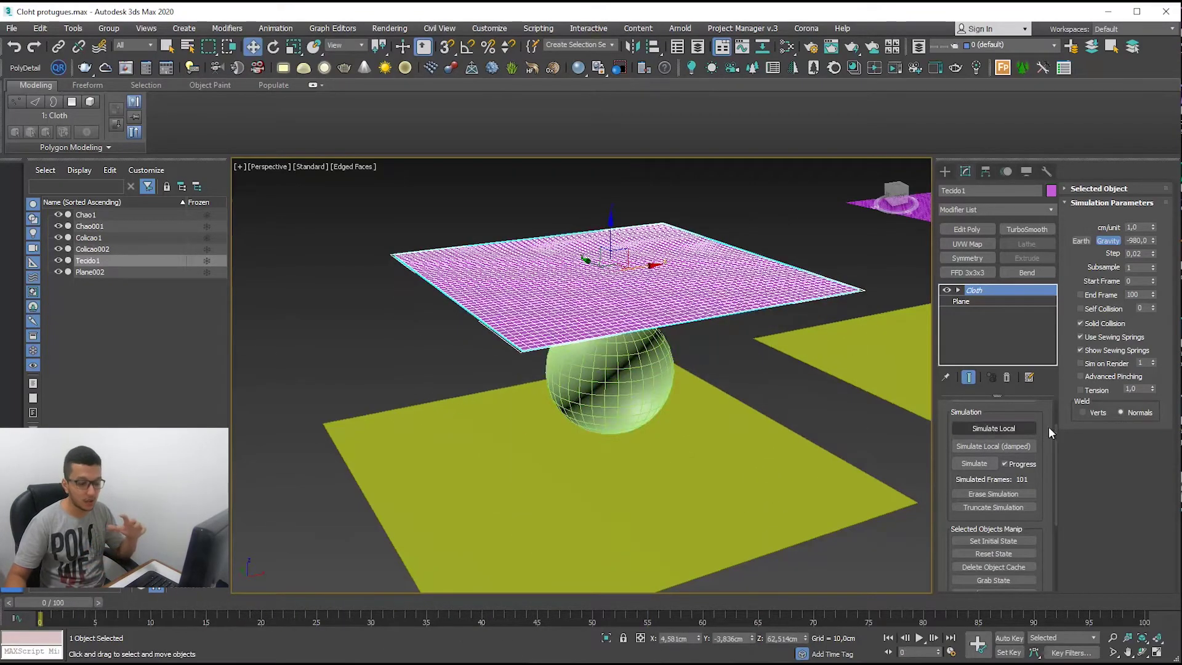
left_click_drag(56, 604, 179, 618)
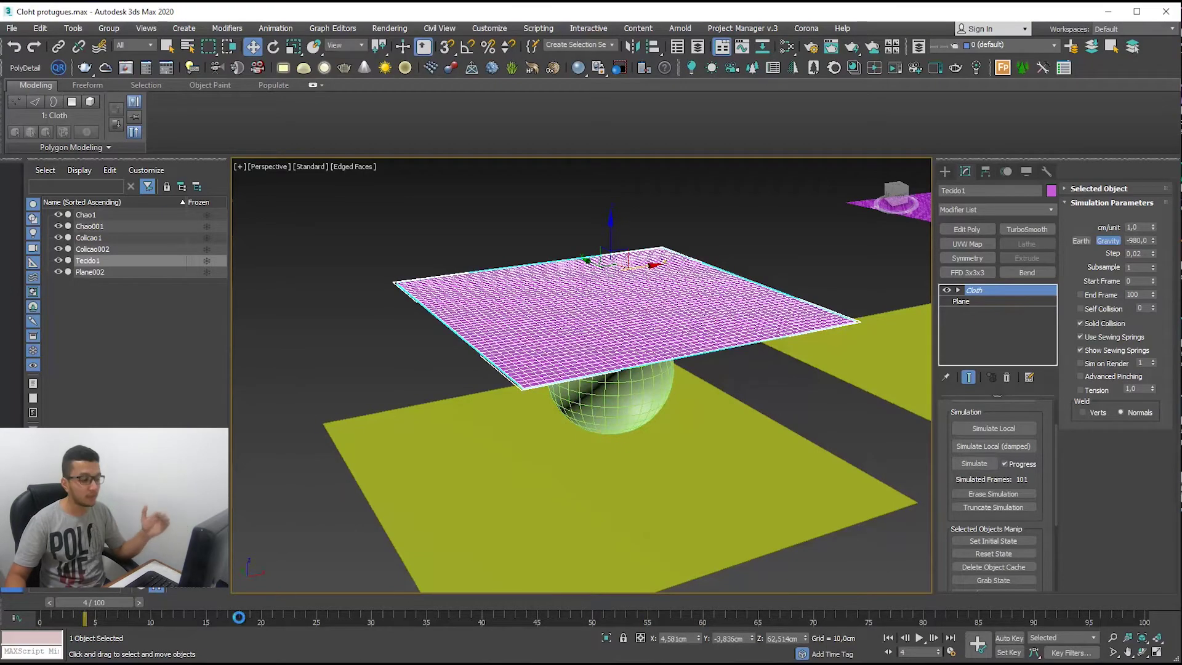
left_click_drag(108, 604, 2, 606)
key("w")
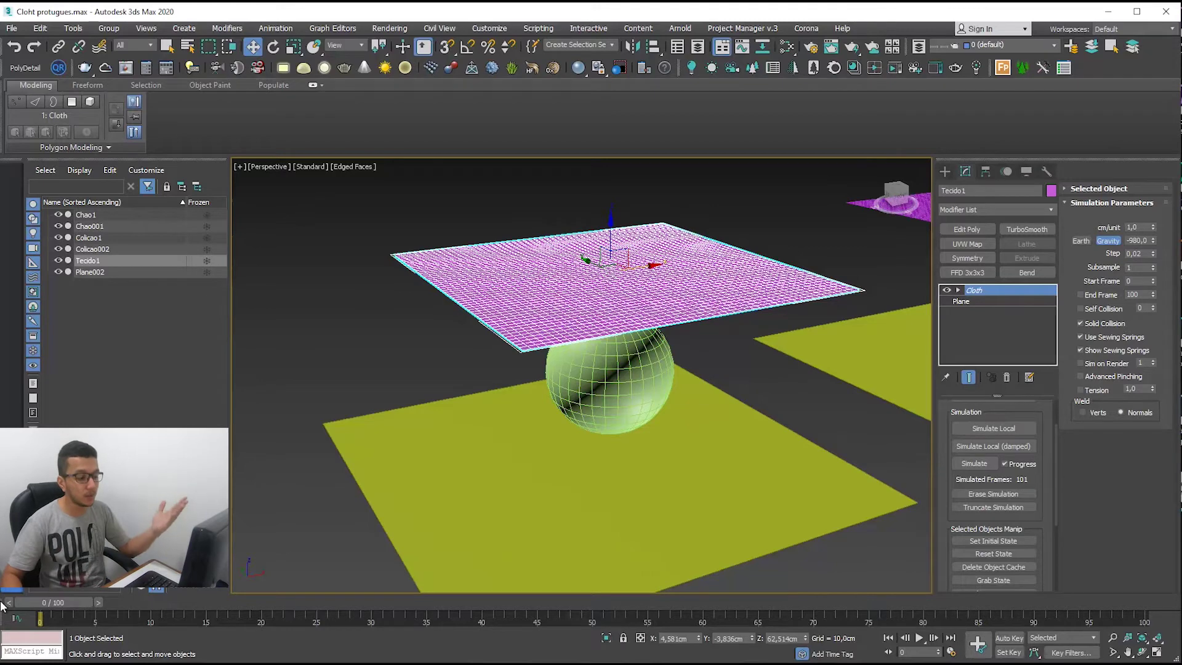
left_click(983, 427)
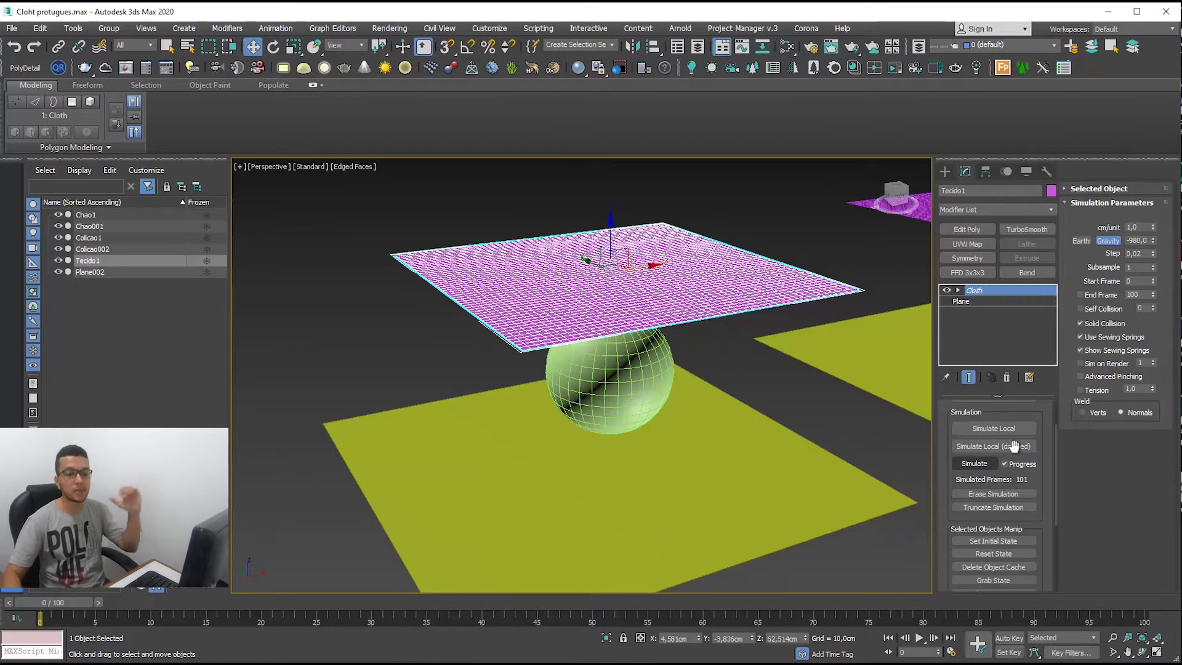
right_click(974, 349)
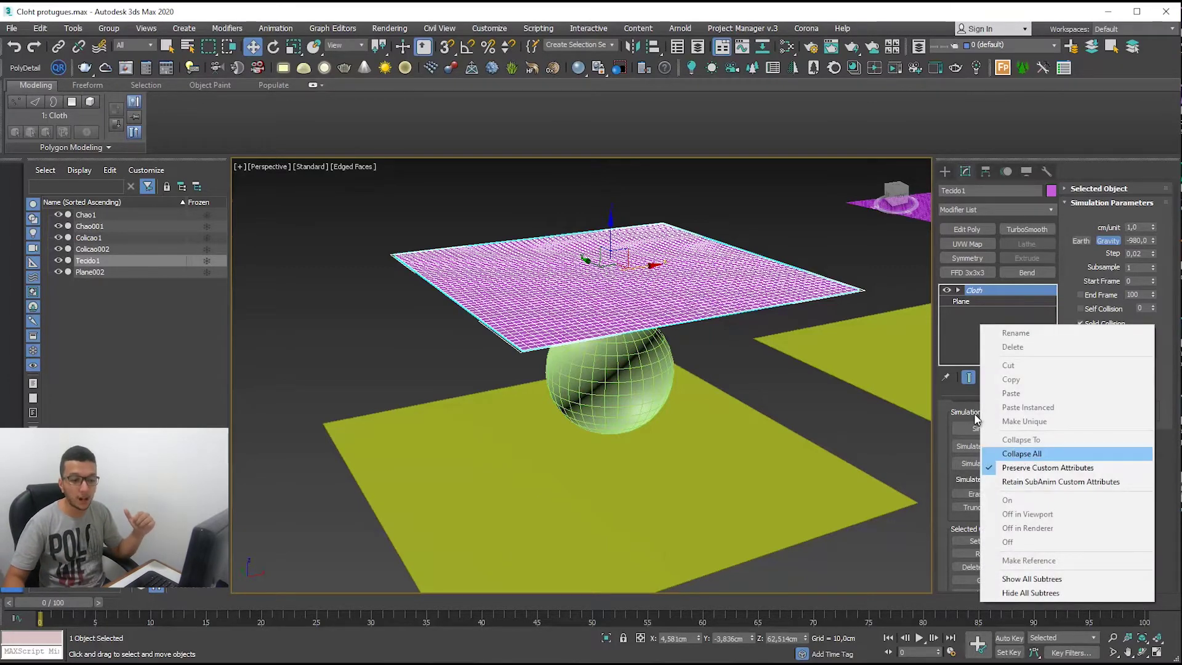
left_click(963, 355)
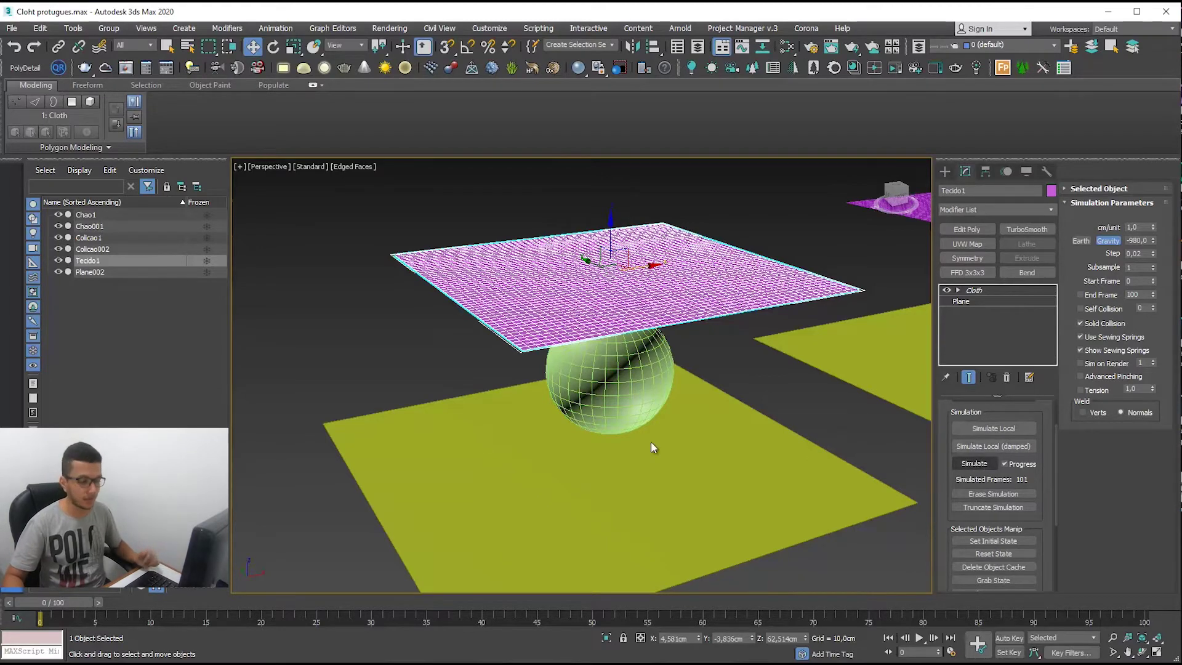
mouse_move(53, 602)
left_mouse_down()
mouse_move(326, 603)
mouse_move(59, 597)
left_mouse_up()
key("w")
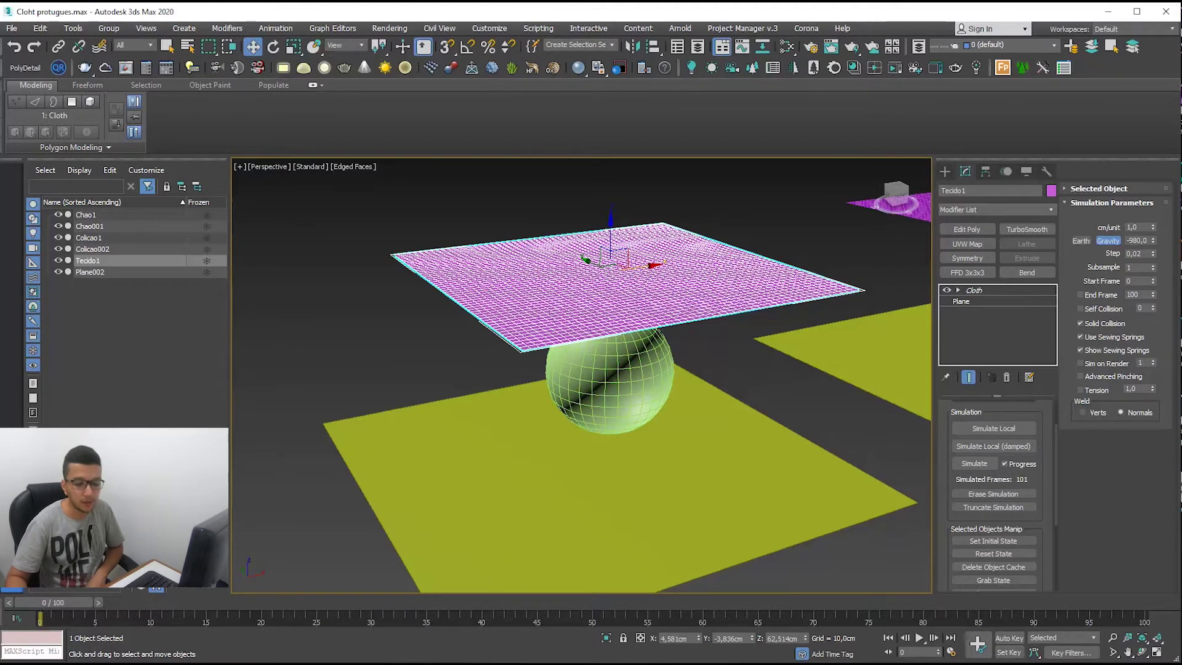
Erase Tecido1's existing simulation and simulate the cloth again over the timeline to frame 100
left_click(1001, 495)
mouse_move(35, 601)
left_mouse_down()
mouse_move(989, 614)
mouse_move(103, 615)
mouse_move(847, 598)
mouse_move(219, 625)
mouse_move(993, 603)
mouse_move(49, 603)
left_mouse_up()
key("w")
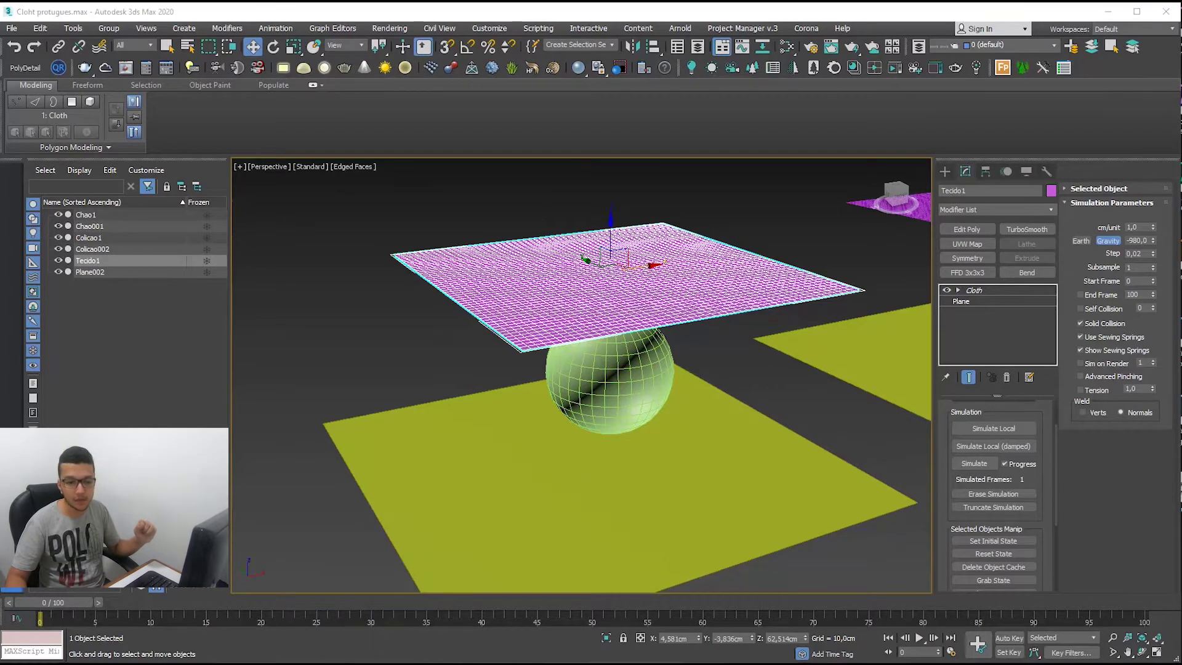
left_click(973, 464)
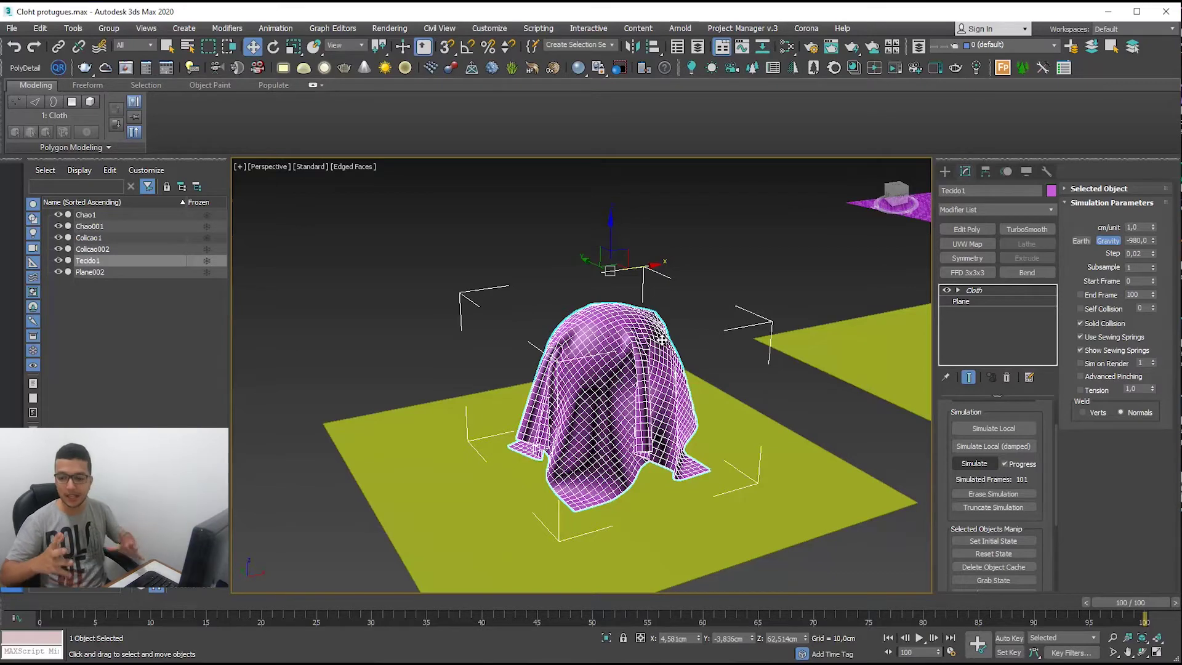
middle_click_drag(524, 218, 585, 383, "alt")
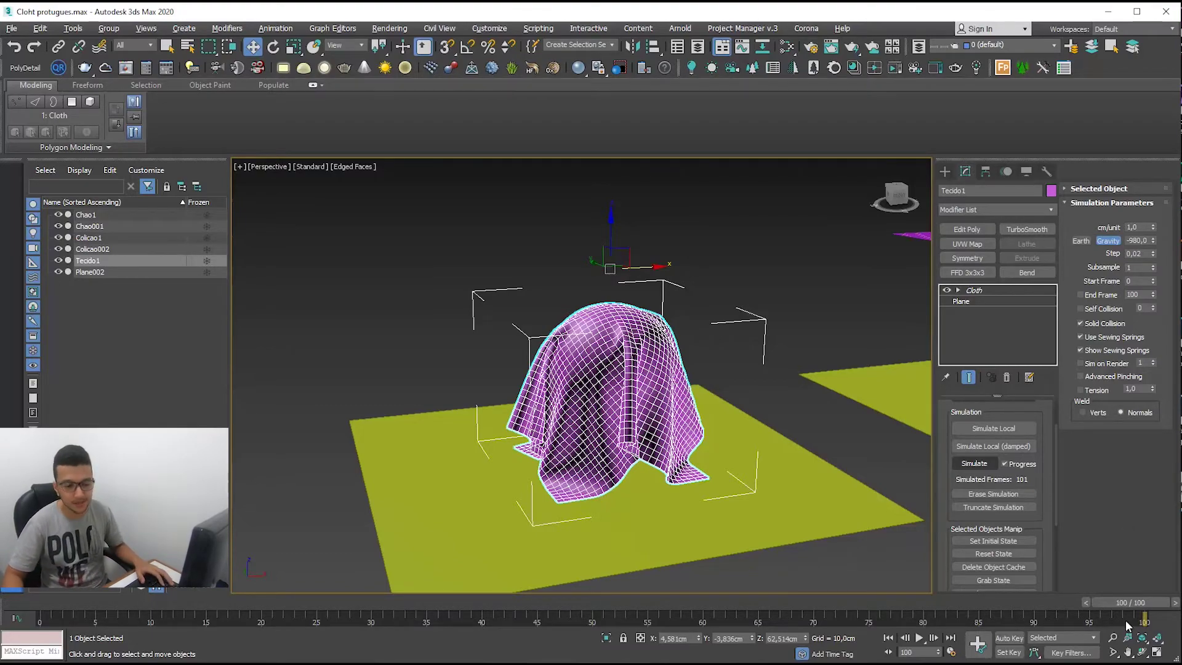
Scrub through the fabric's fall, truncate Tecido1's simulation at frame 20 and return the timeline to frame 0
left_click_drag(1139, 603, 272, 641)
key("w")
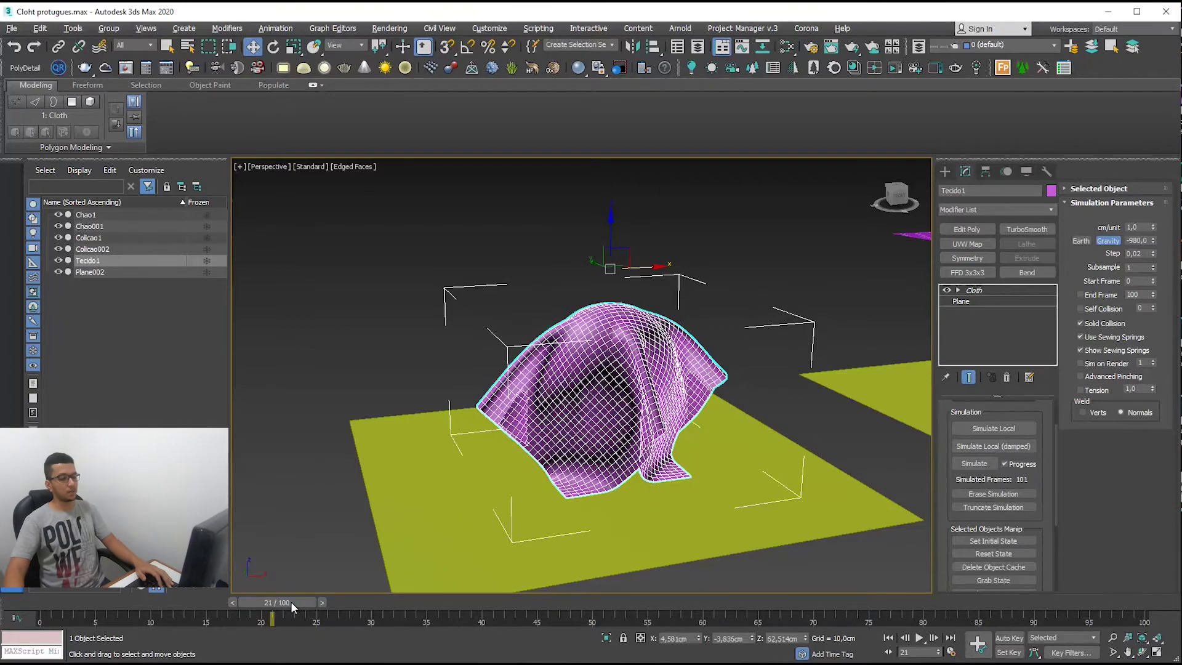
left_click_drag(290, 601, 107, 602)
left_click_drag(112, 657, 283, 621)
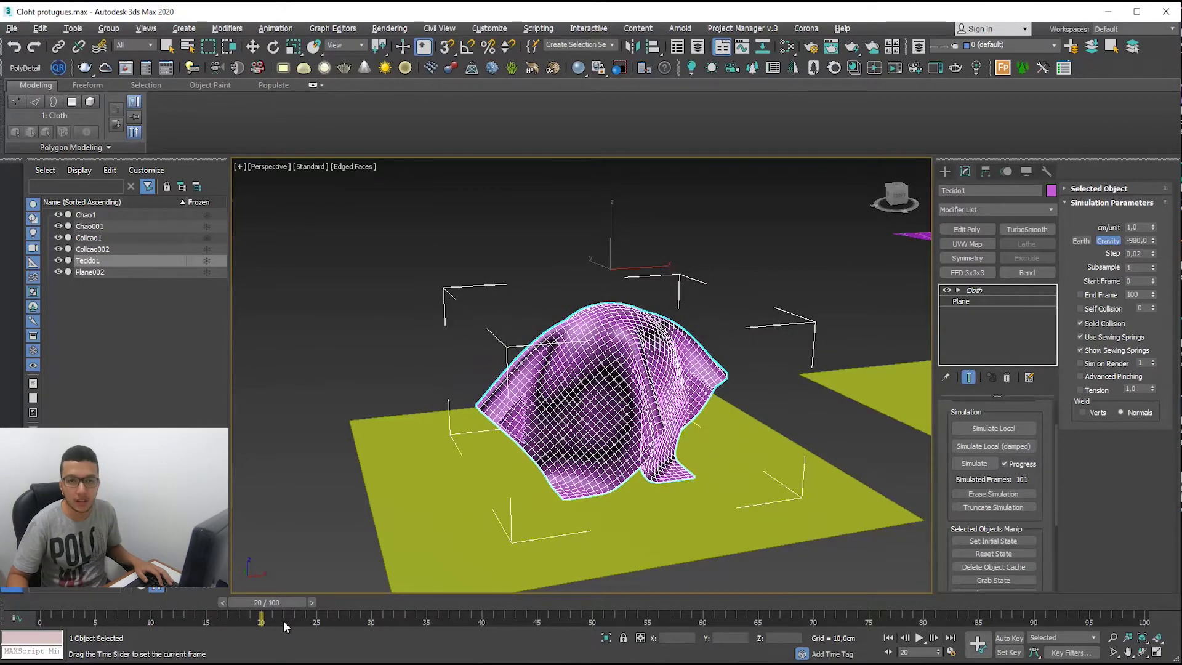
key("w")
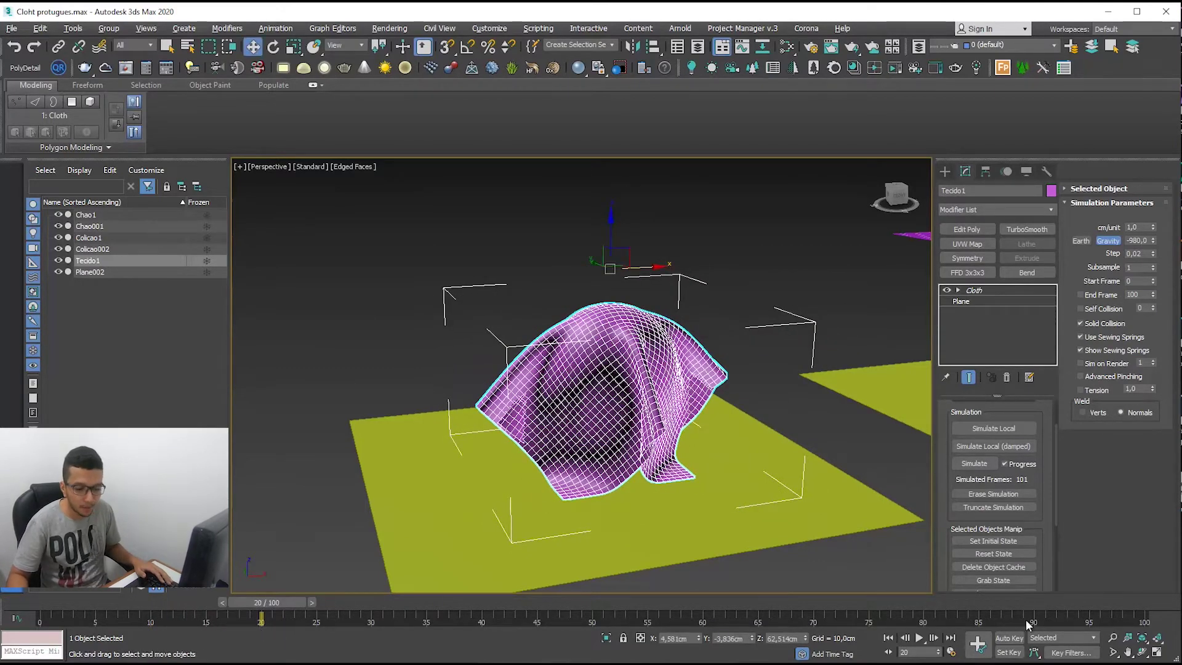
left_click_drag(298, 603, 267, 607)
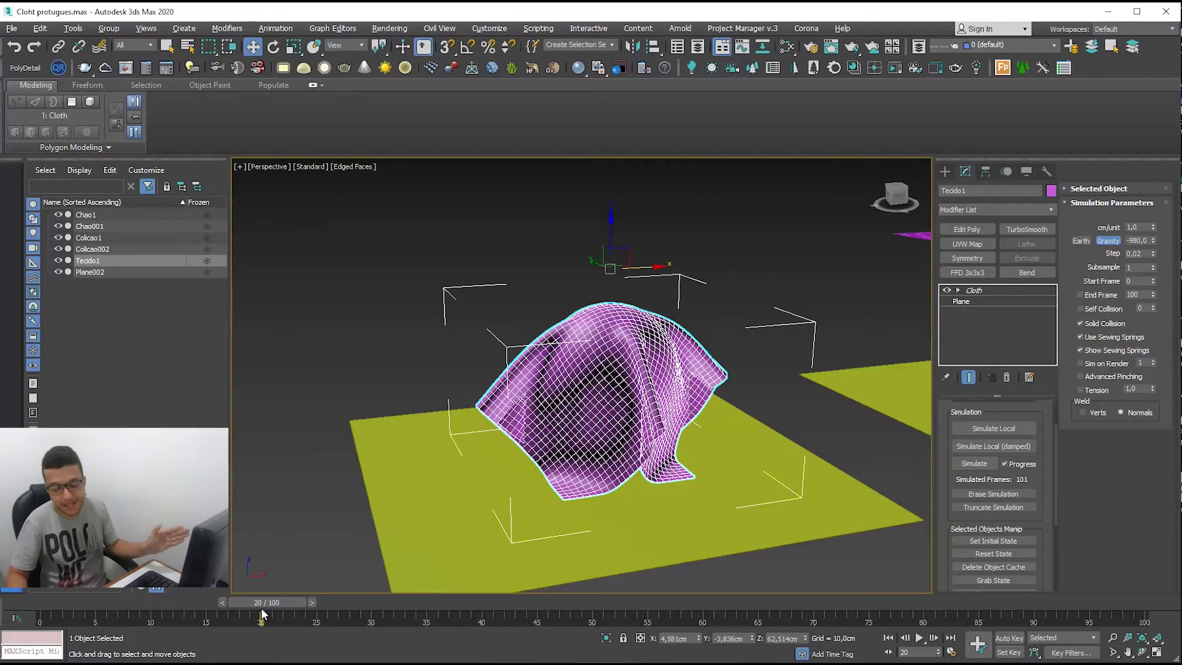
left_click(1023, 505)
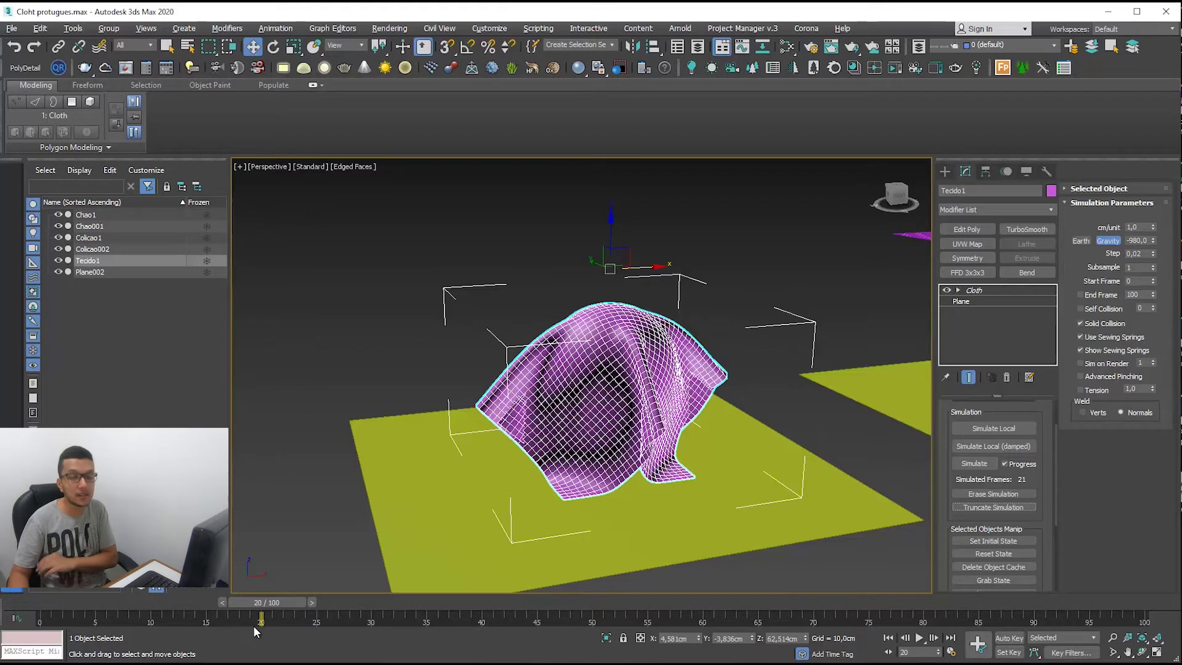
left_click_drag(269, 622, 37, 591)
key("w")
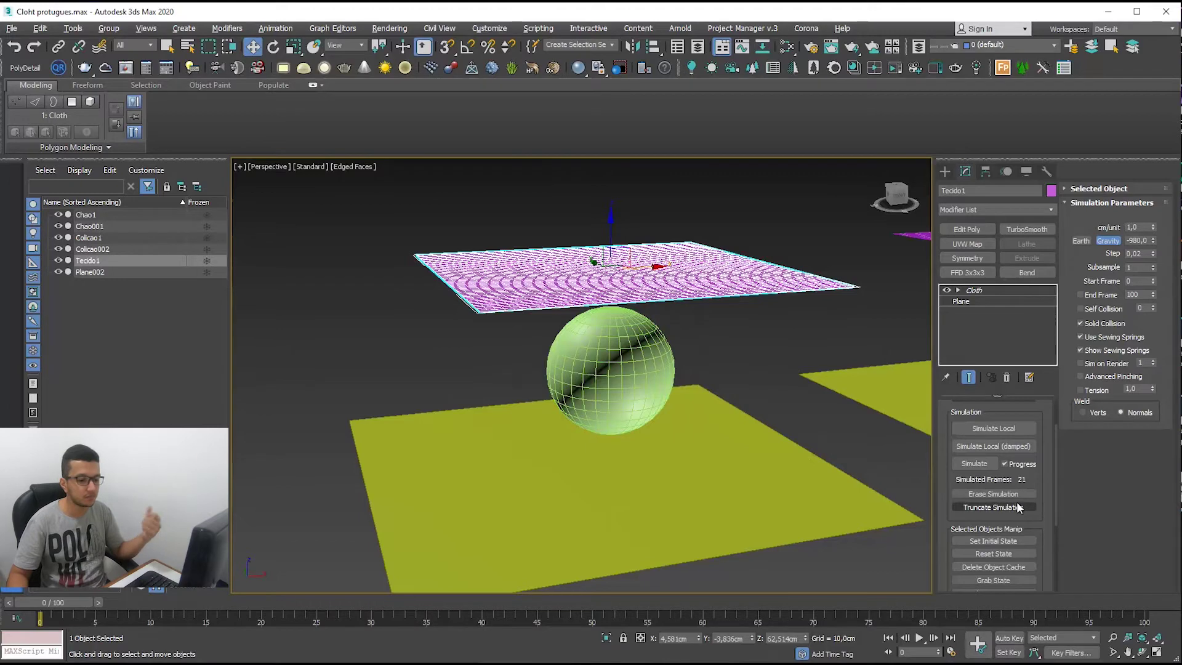
Erase the truncated simulation and rerun Simulate on Tecido1 through frame 100
left_click(993, 494)
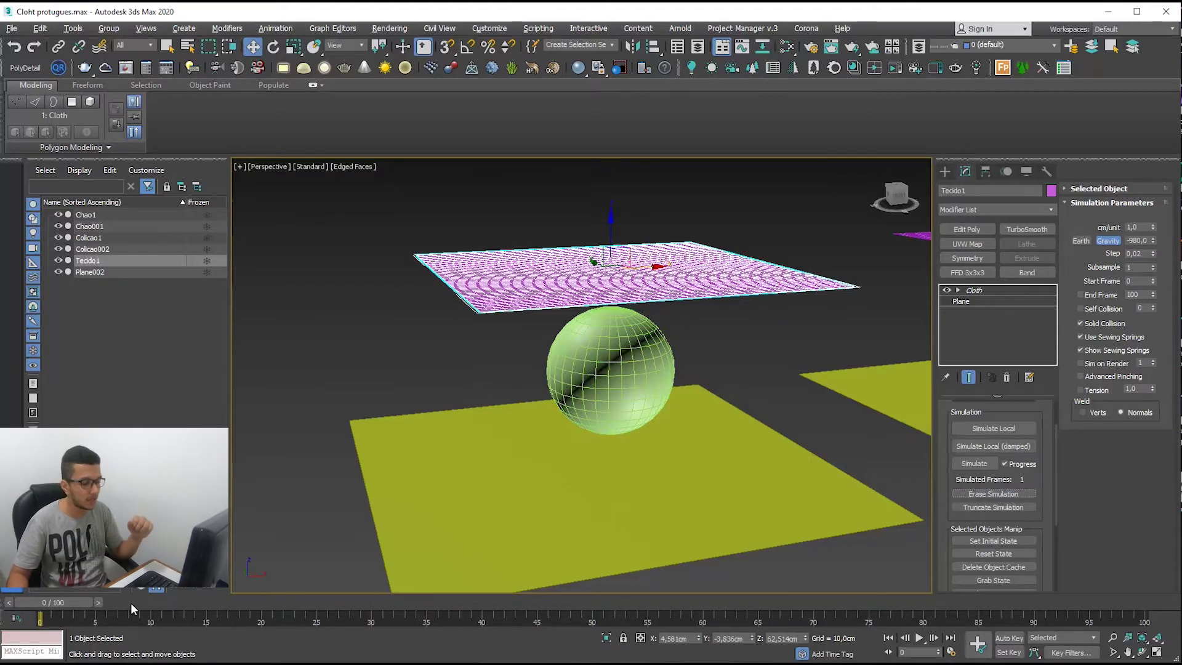
left_click(977, 463)
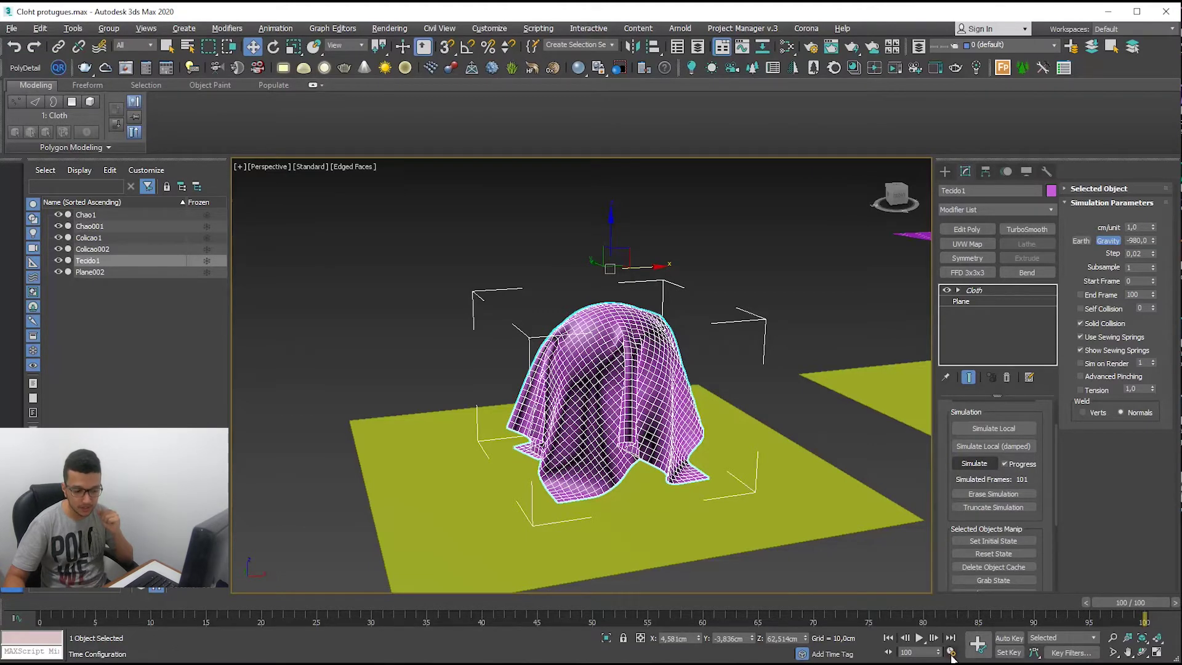
Set the animation end time to 300, continue Tecido1's simulation from frame 100 and cancel it partway
left_click(950, 652)
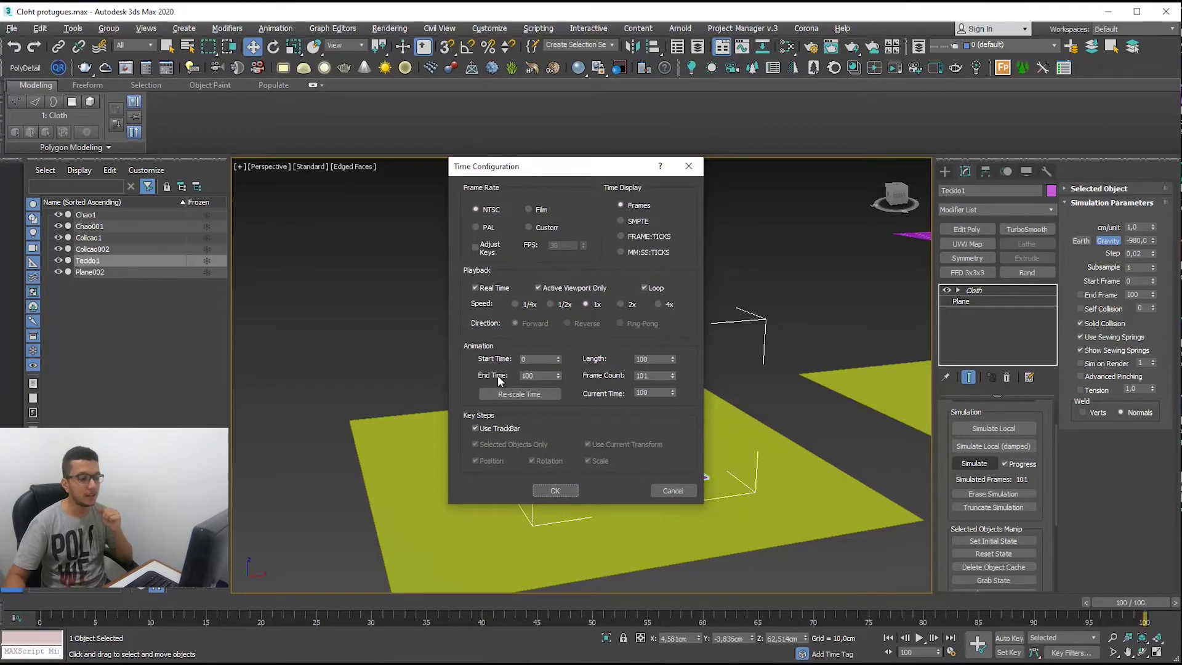
double_click(517, 376)
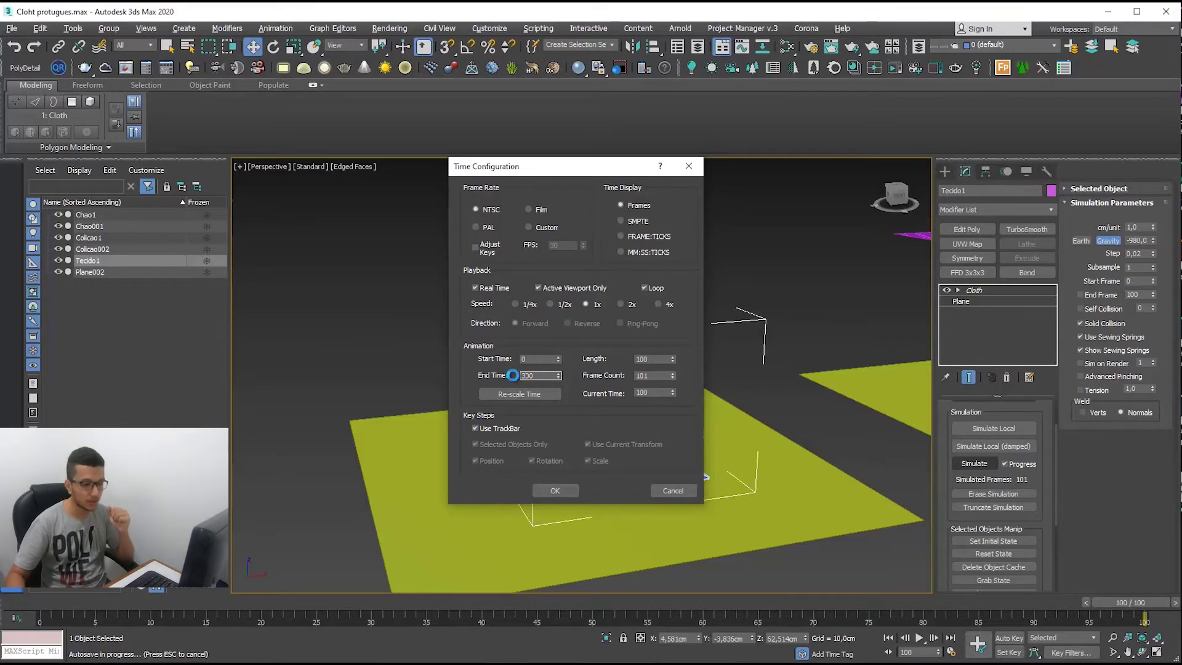
left_click(556, 489)
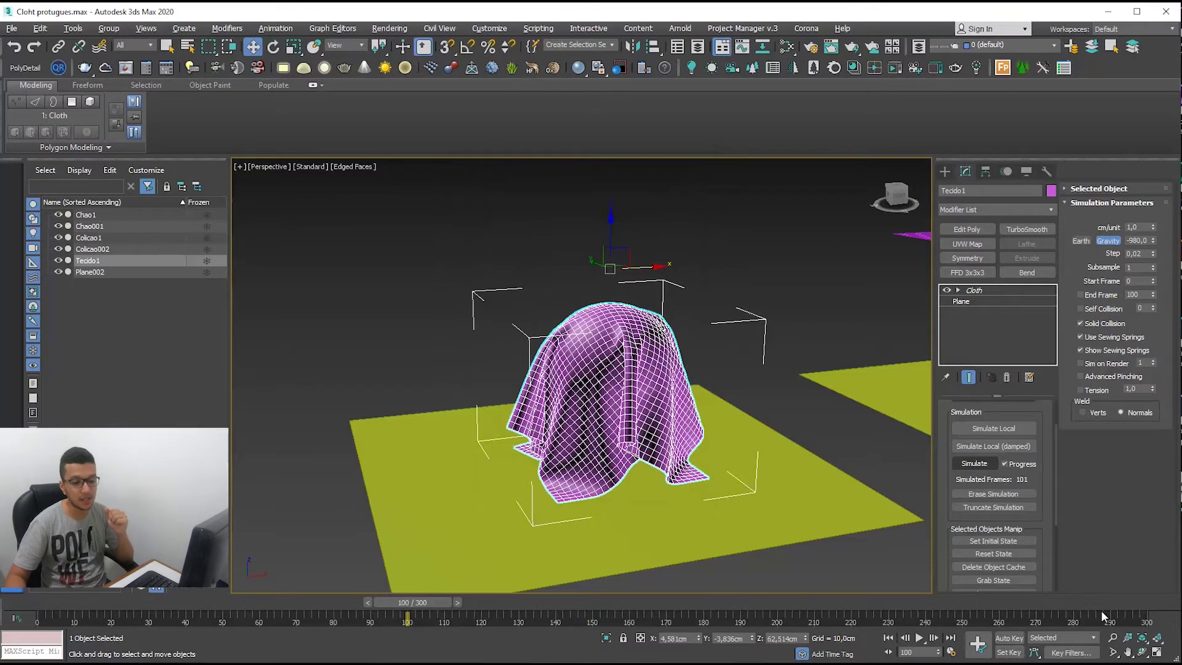
left_click(982, 465)
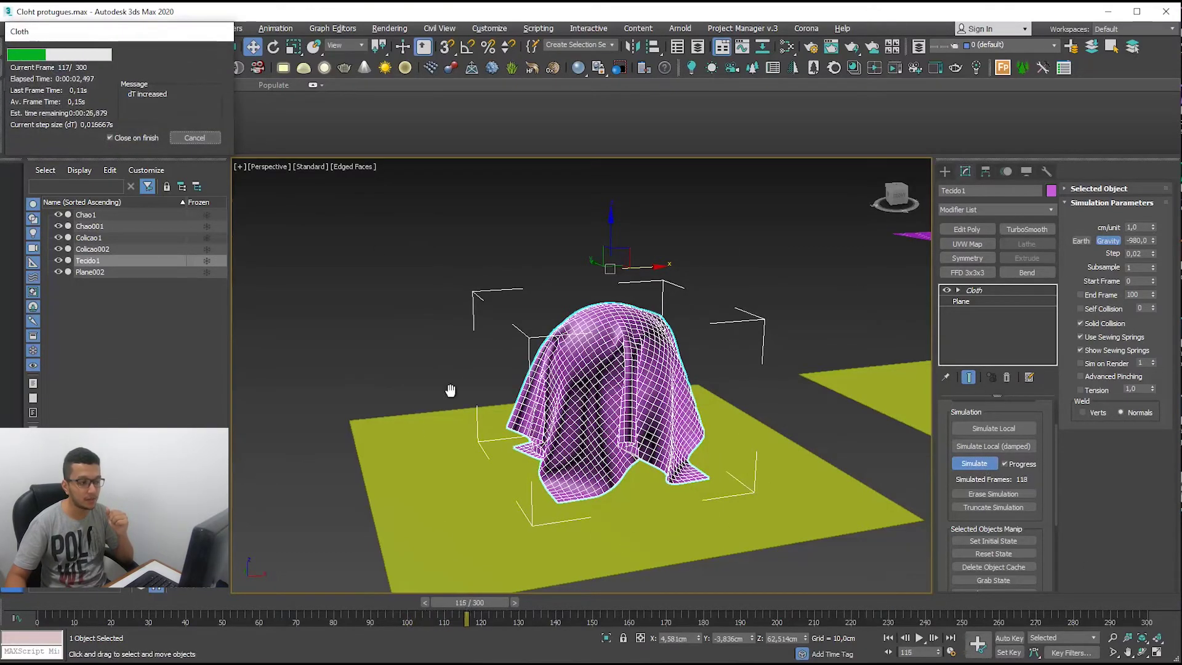
left_click(190, 134)
left_click(190, 136)
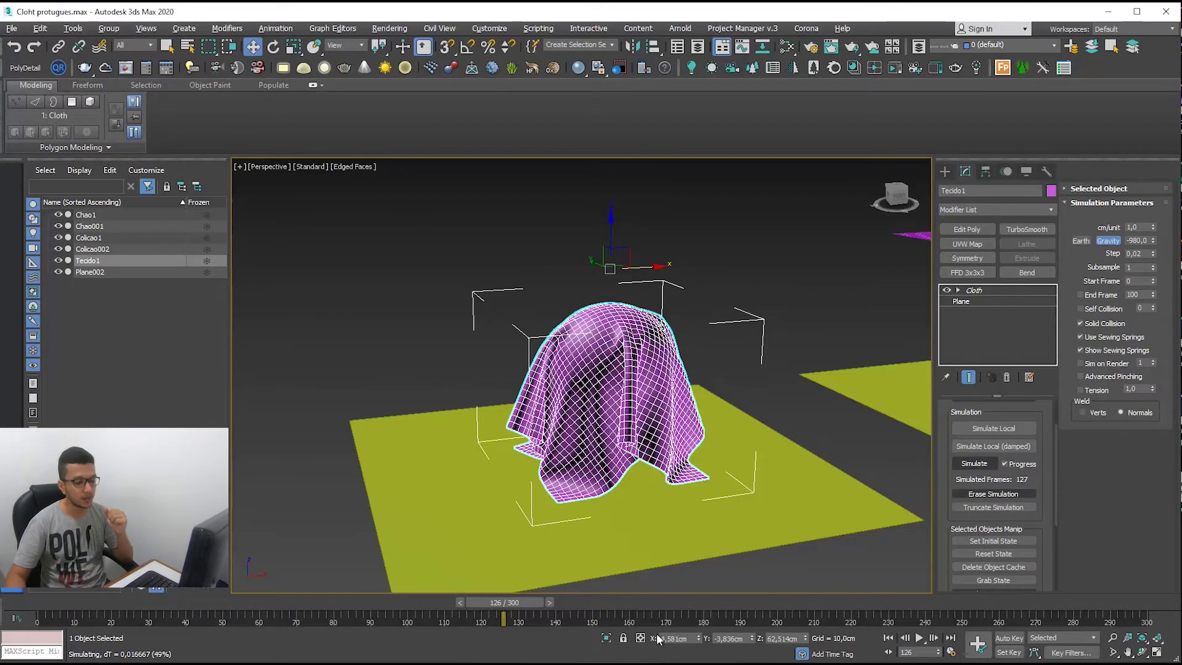
Cut the simulation back to frame 100 and set the animation end time to 100
left_click_drag(461, 600, 420, 608)
key("w")
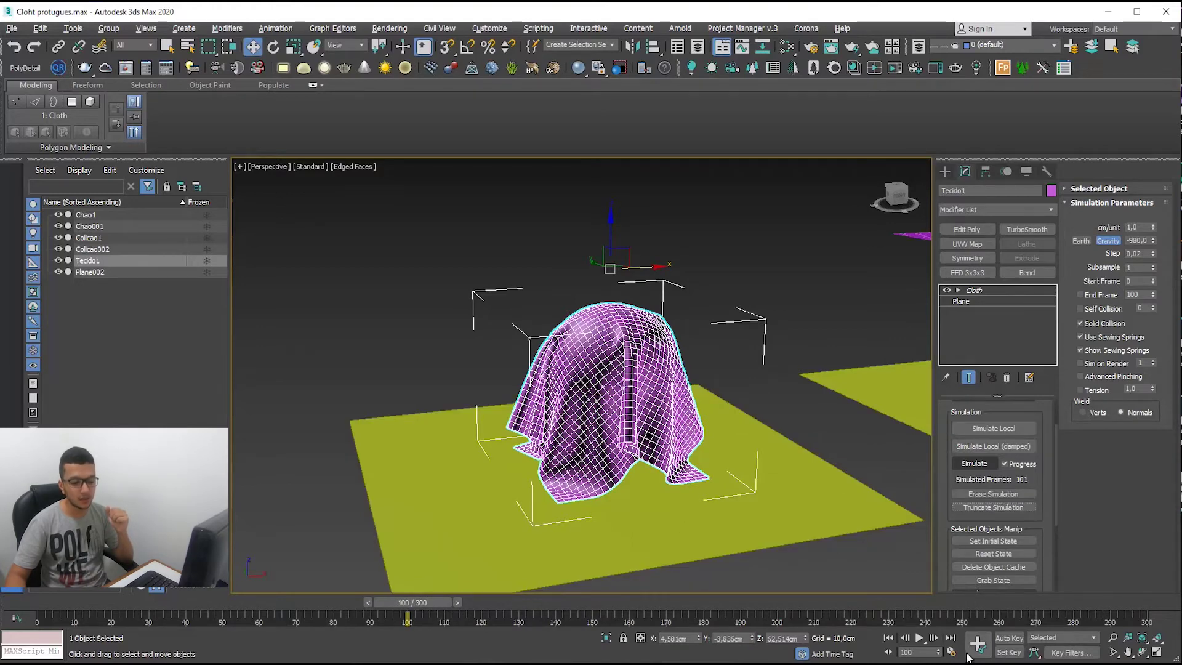
left_click(951, 651)
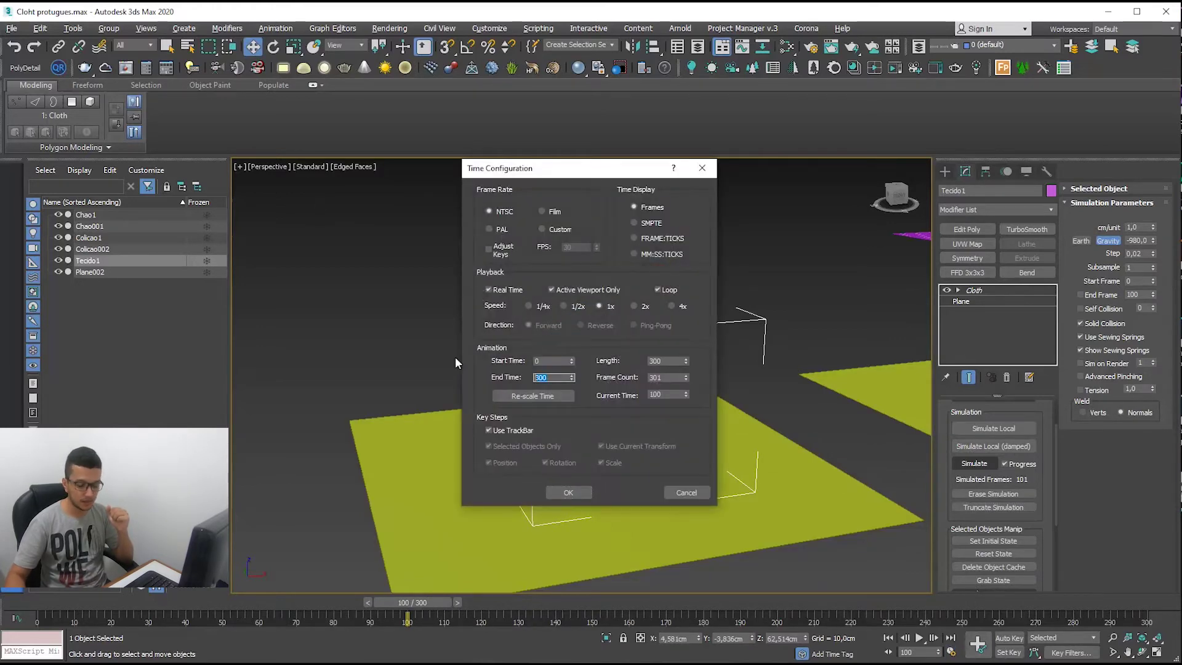
type("100")
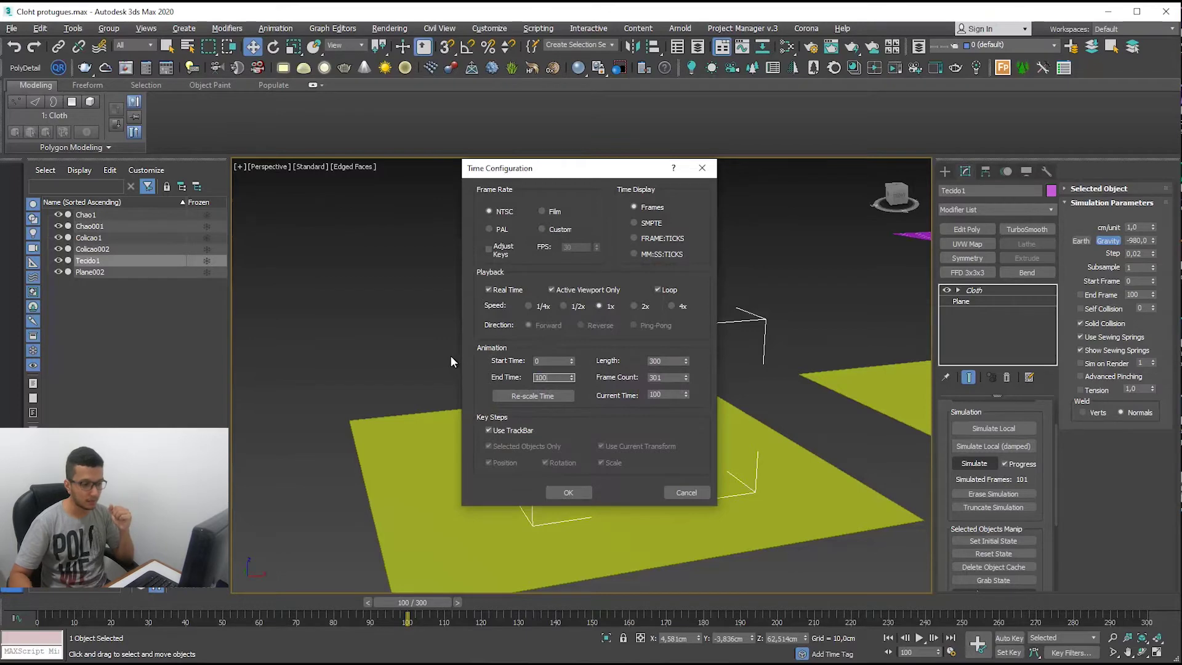
left_click(585, 496)
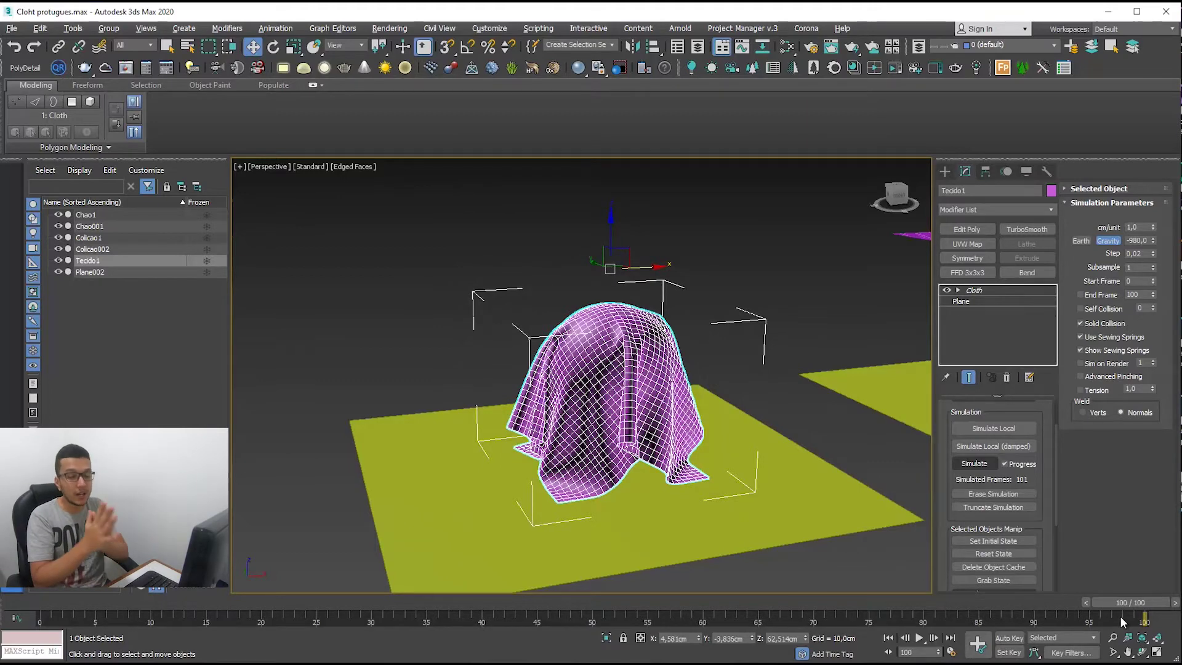
Set Tecido1's draped shape at frame 34 as its initial state and return the timeline to frame 0
left_click_drag(1123, 611, 338, 609)
left_click_drag(52, 582, 647, 567)
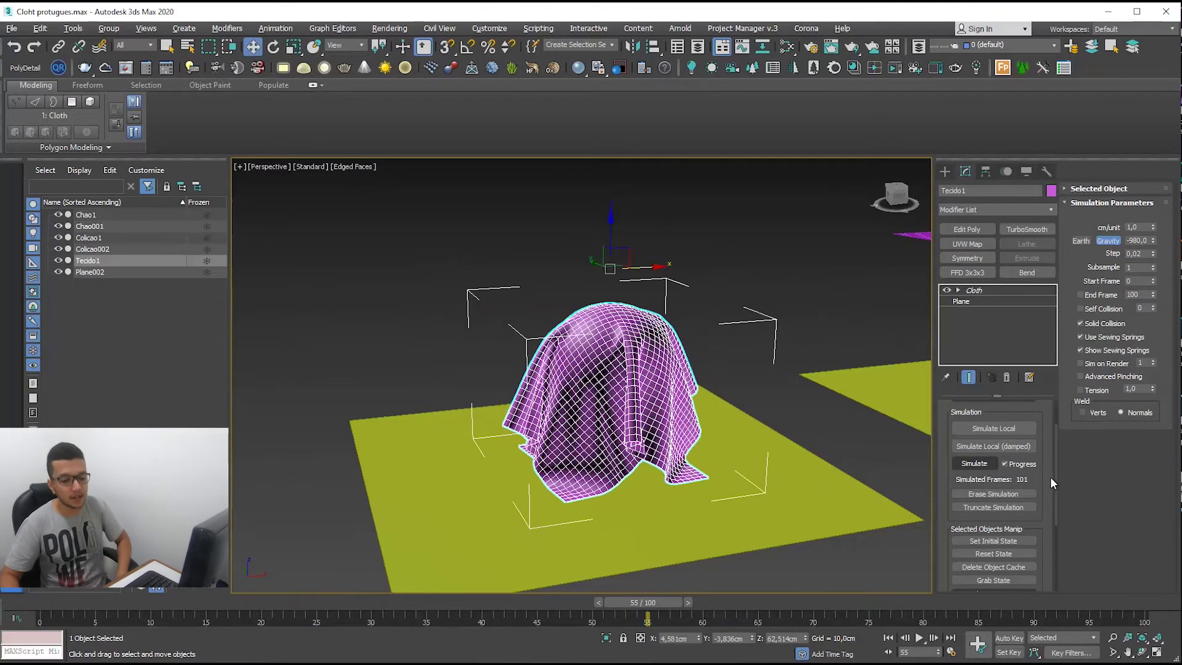
scroll(1049, 476, "down", 3)
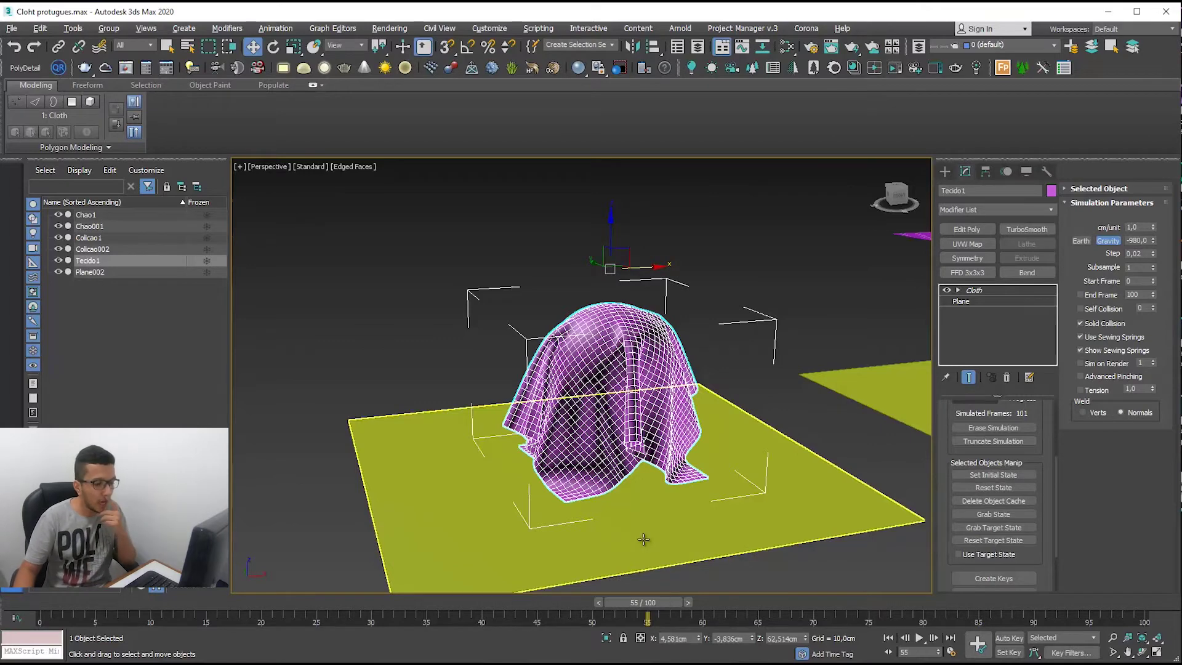
left_click_drag(640, 602, 419, 602)
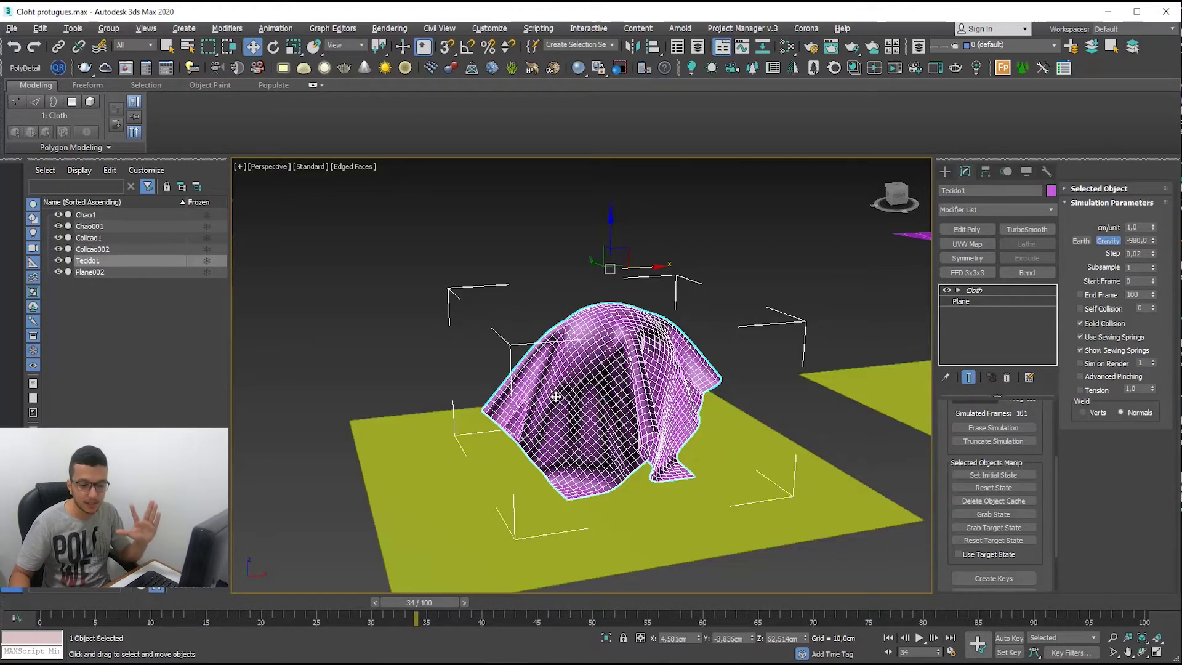
left_click(967, 473)
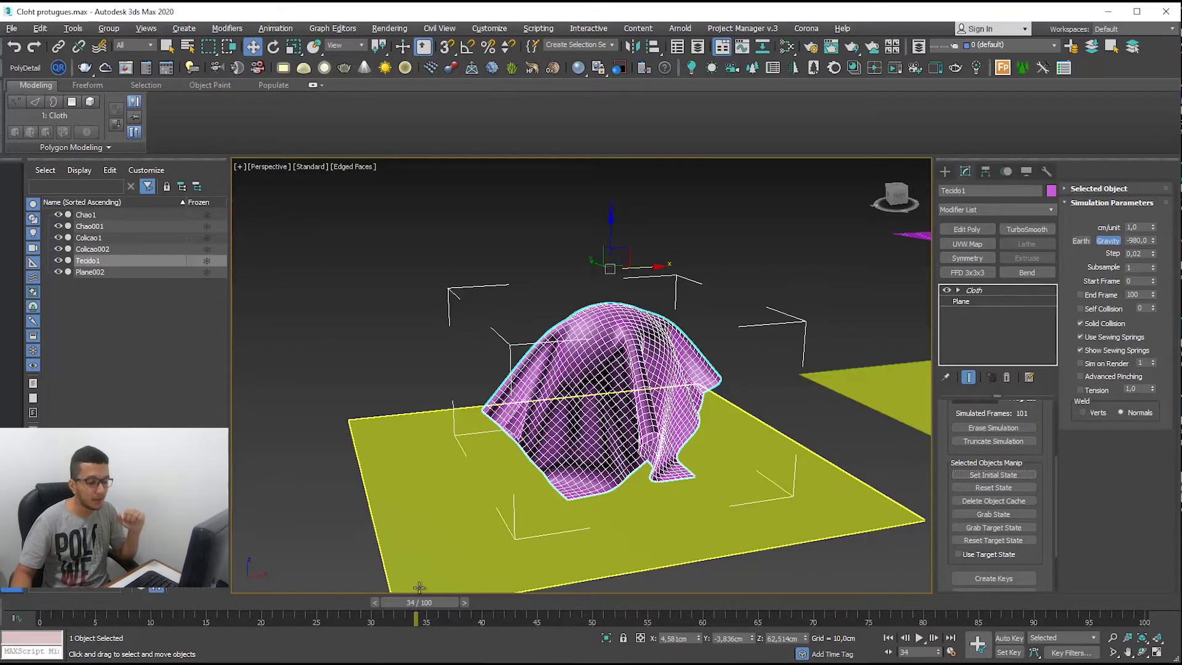
left_click_drag(413, 602, 38, 598)
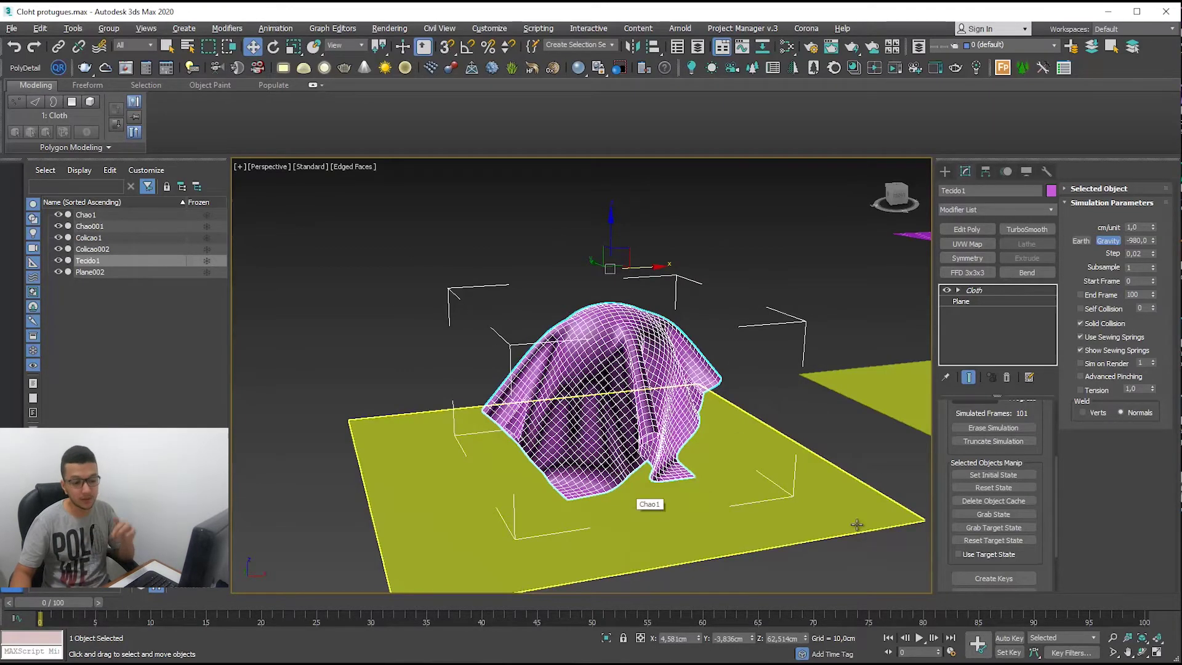
Truncate Tecido1's simulation at frame 0, keeping the timeline at its start
left_click(991, 442)
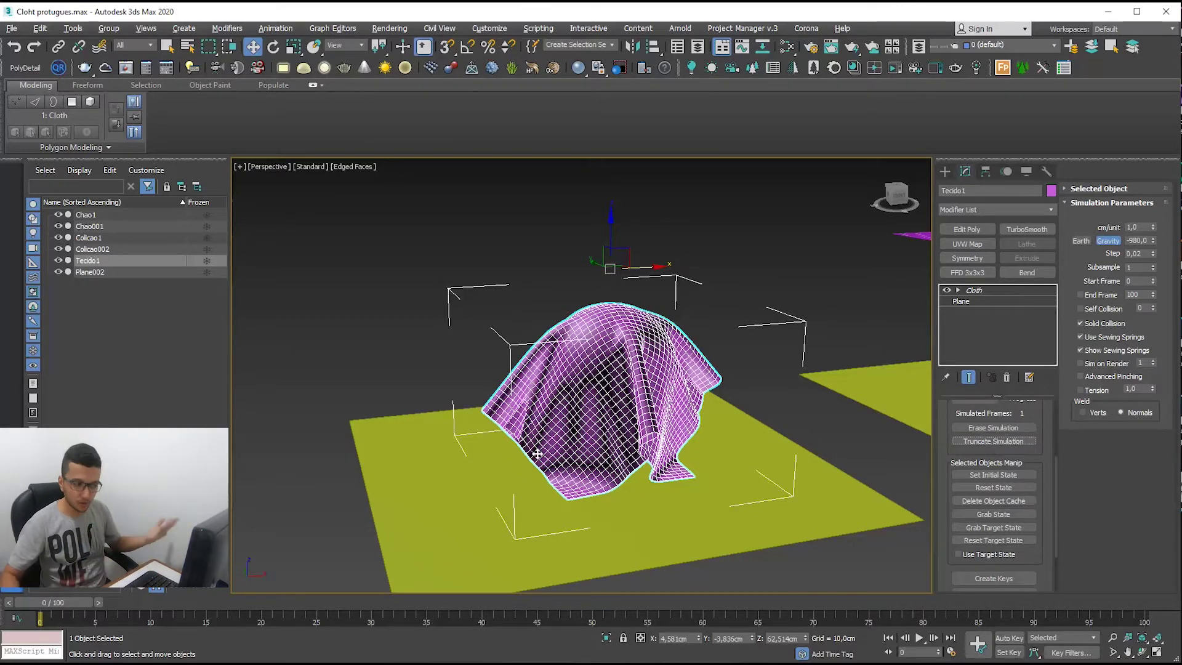
left_click_drag(46, 602, 37, 578)
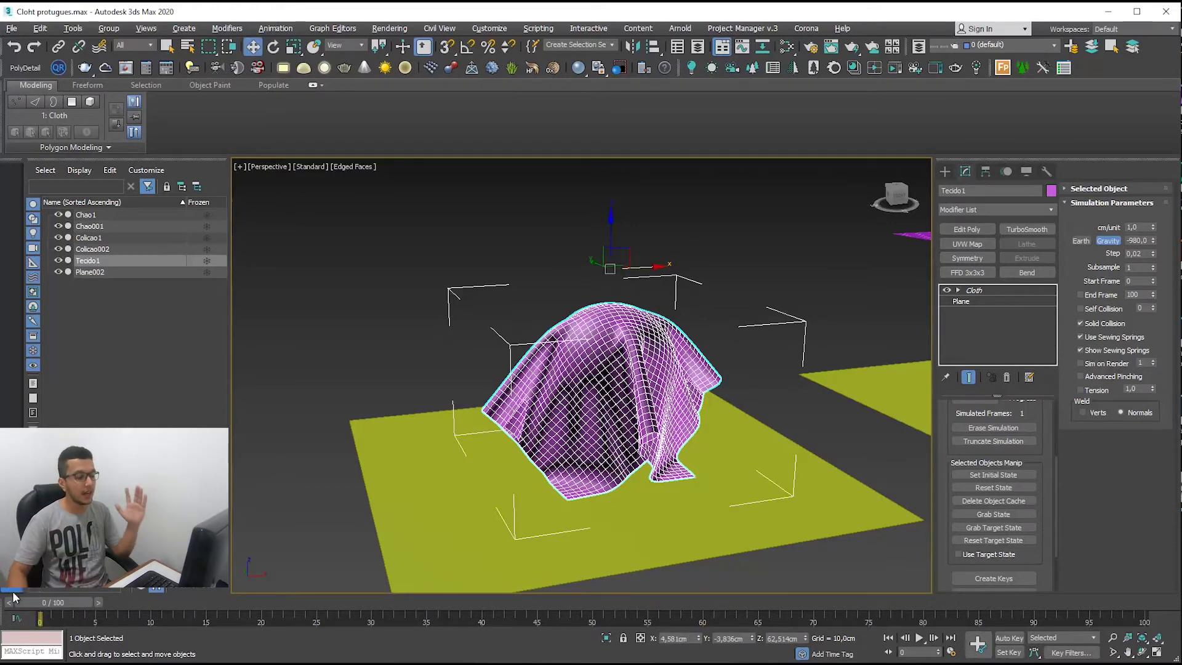
mouse_move(64, 603)
left_mouse_down()
mouse_move(105, 603)
mouse_move(54, 603)
left_mouse_up()
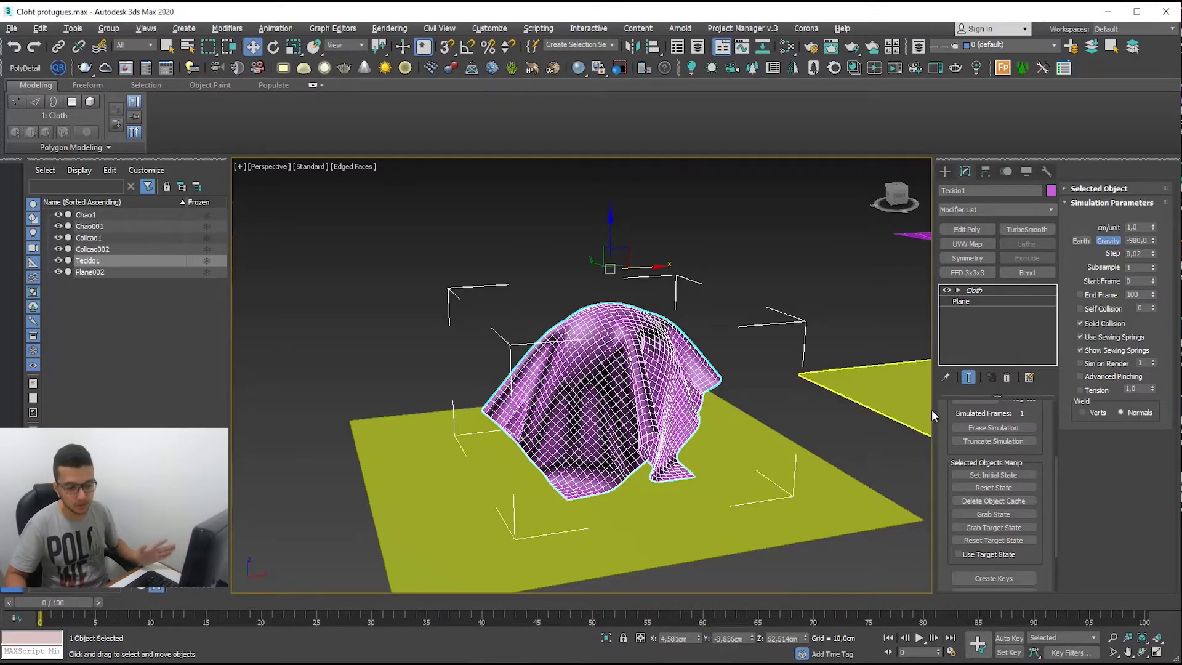
Reset Tecido1's state to the flat plane and expand the cloth's Selected Object settings
left_click(1008, 490)
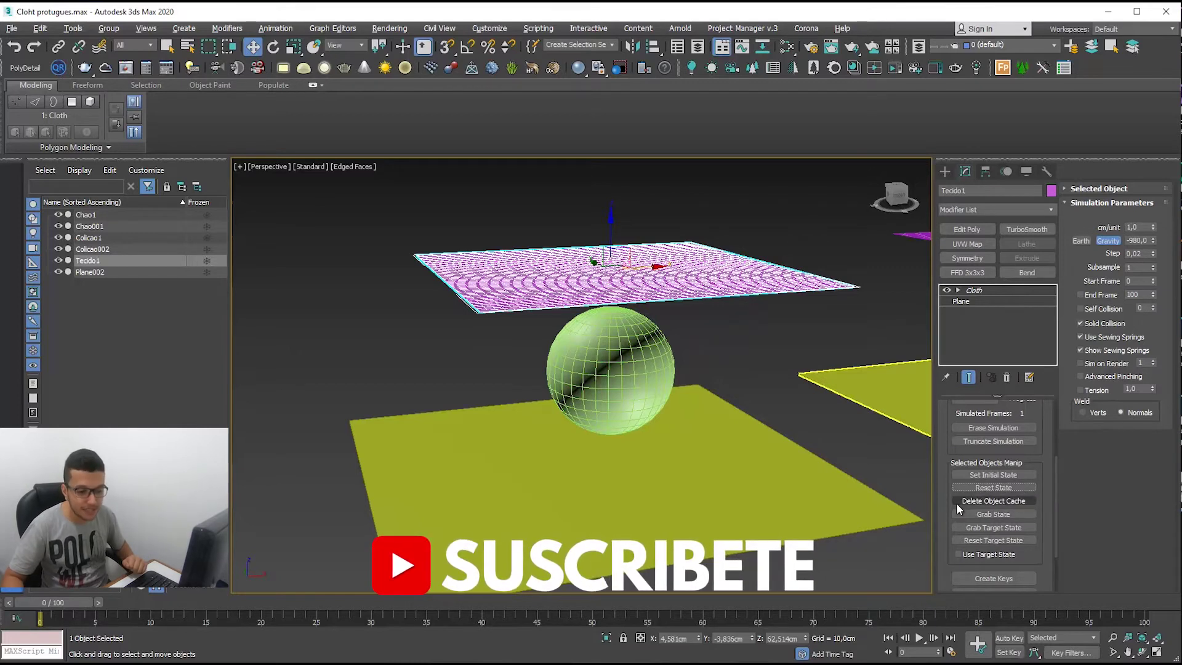
left_click(1007, 501)
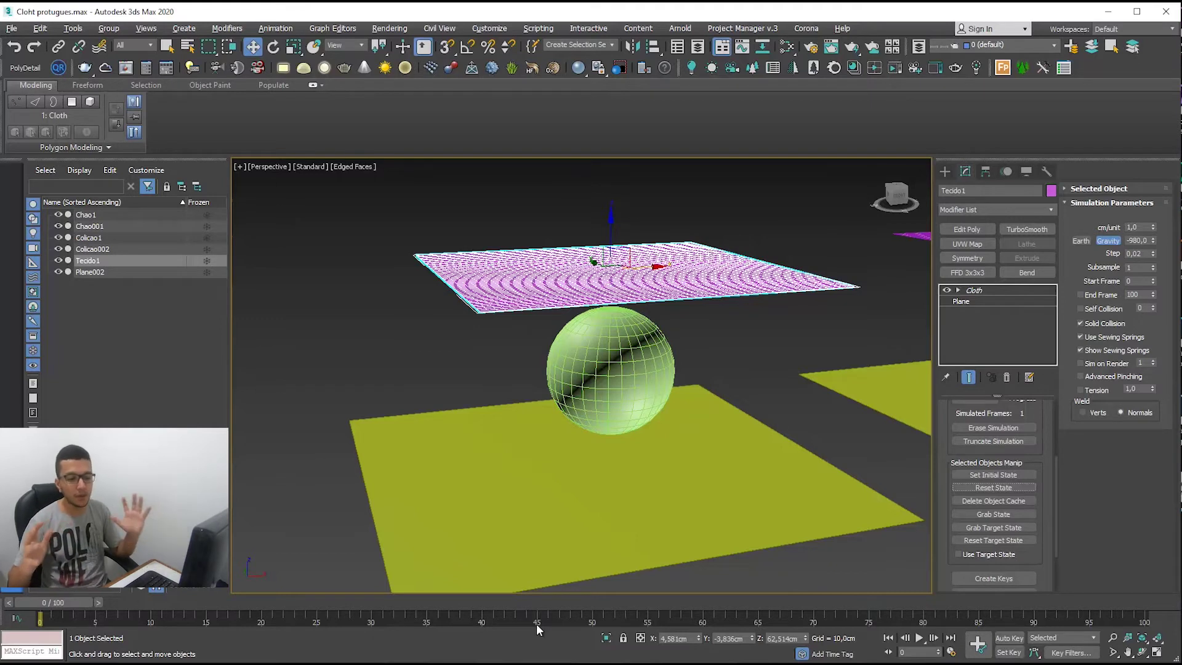
left_click(1091, 188)
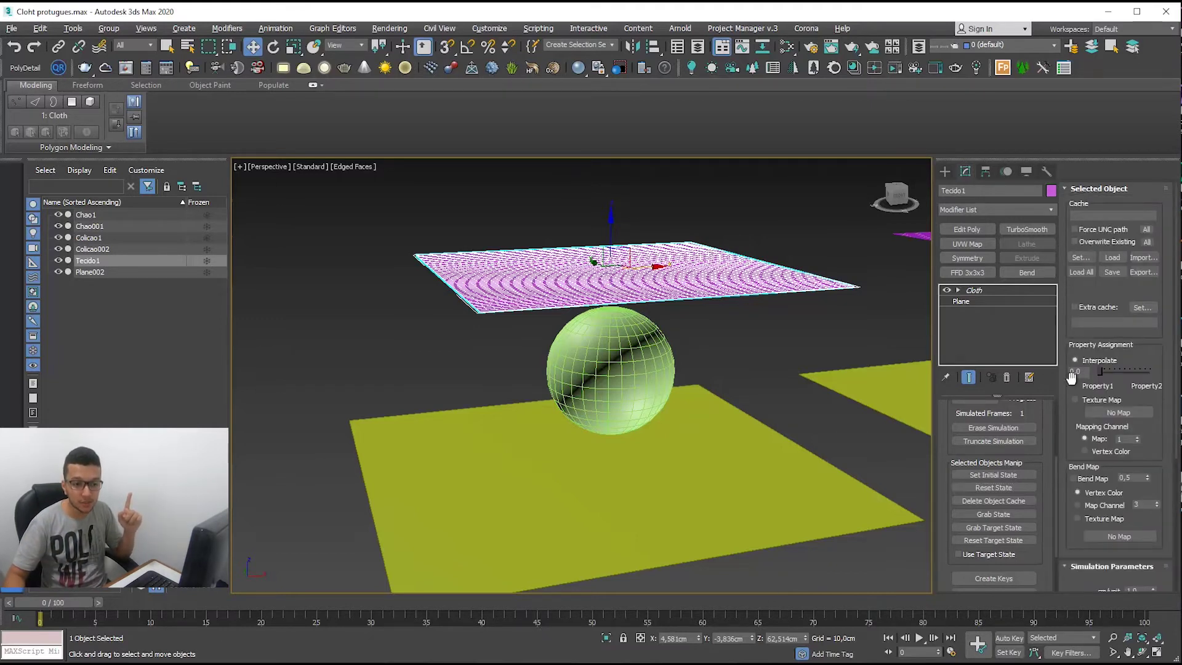
Collapse the Selected Object settings, simulate Tecido1 falling over the sphere and stop the simulation at frame 14
left_click(1111, 185)
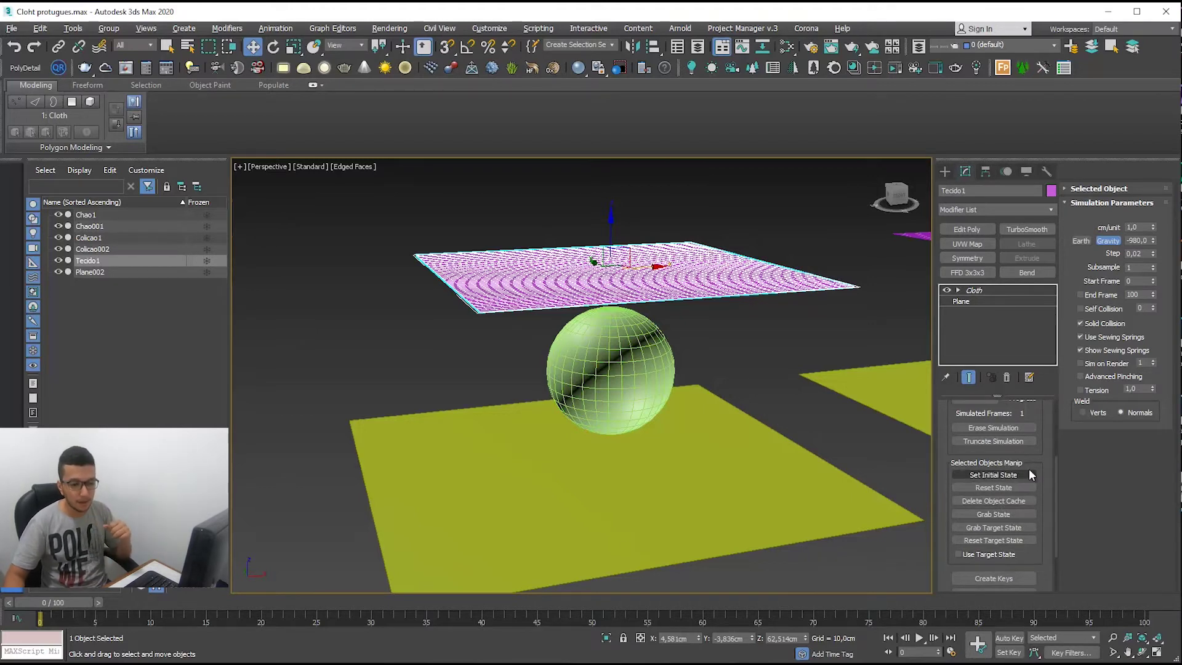
left_click(958, 527)
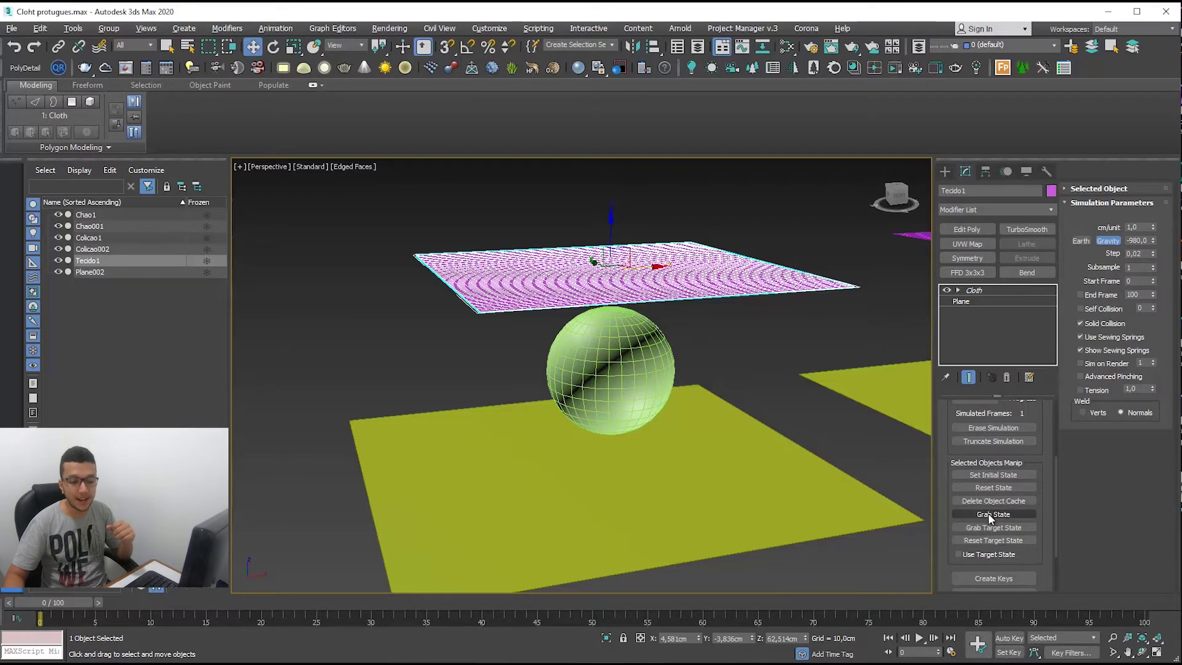
scroll(985, 474, "up", 2)
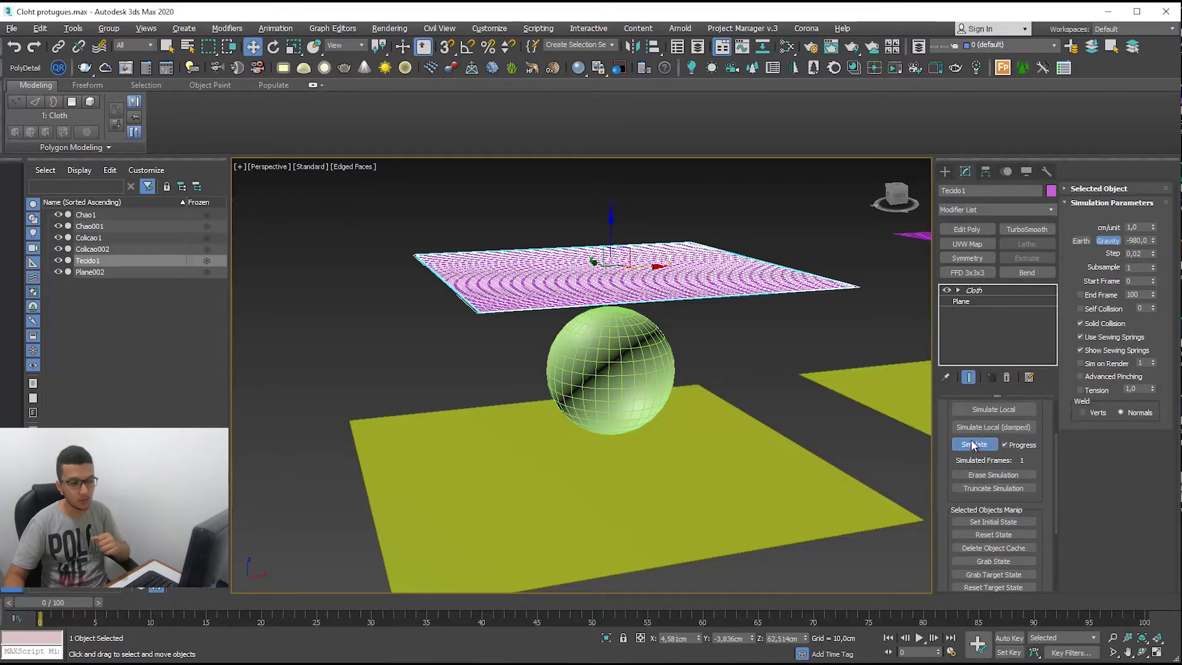
left_click(972, 443)
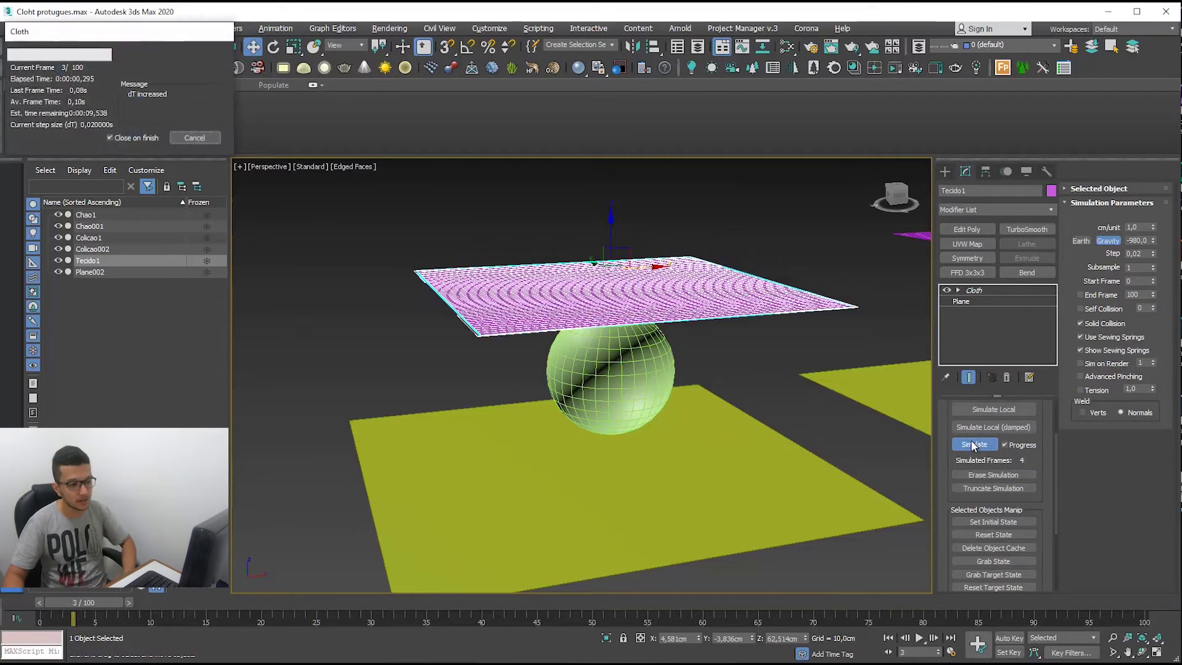
left_click(195, 137)
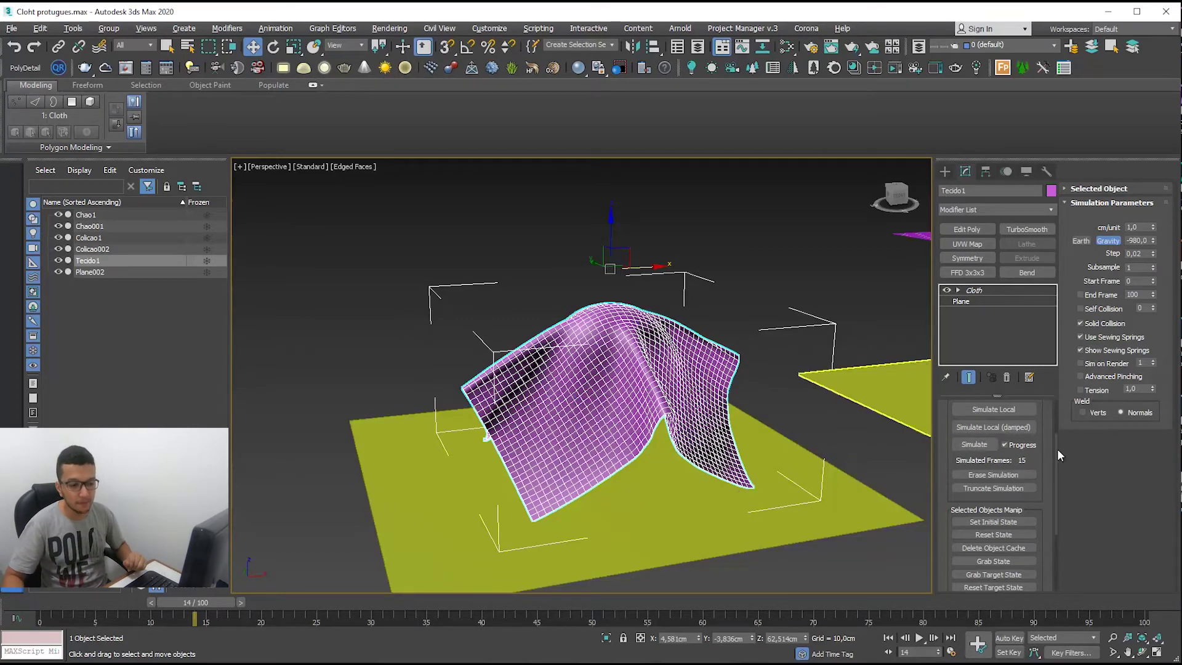
Add an Edit Poly modifier to Tecido1 and select the vertex at the draped cloth's front corner near the floor
left_click(967, 229)
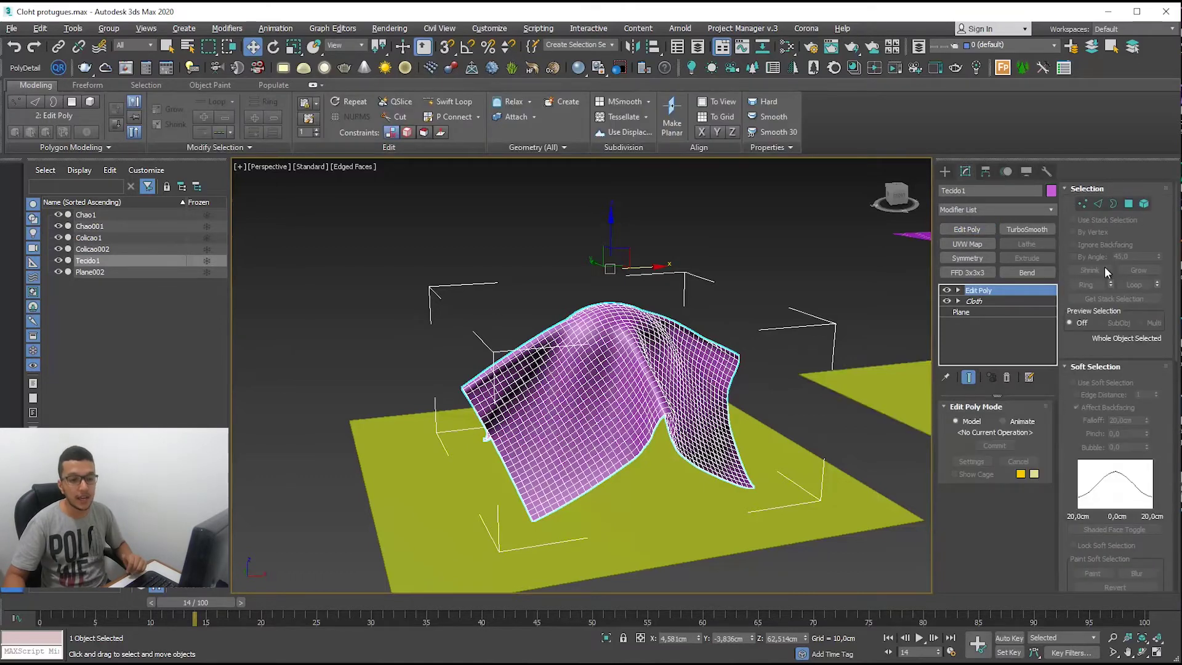
left_click(1082, 204)
scroll(763, 473, "up", 3)
middle_click_drag(762, 482, 772, 507, "alt")
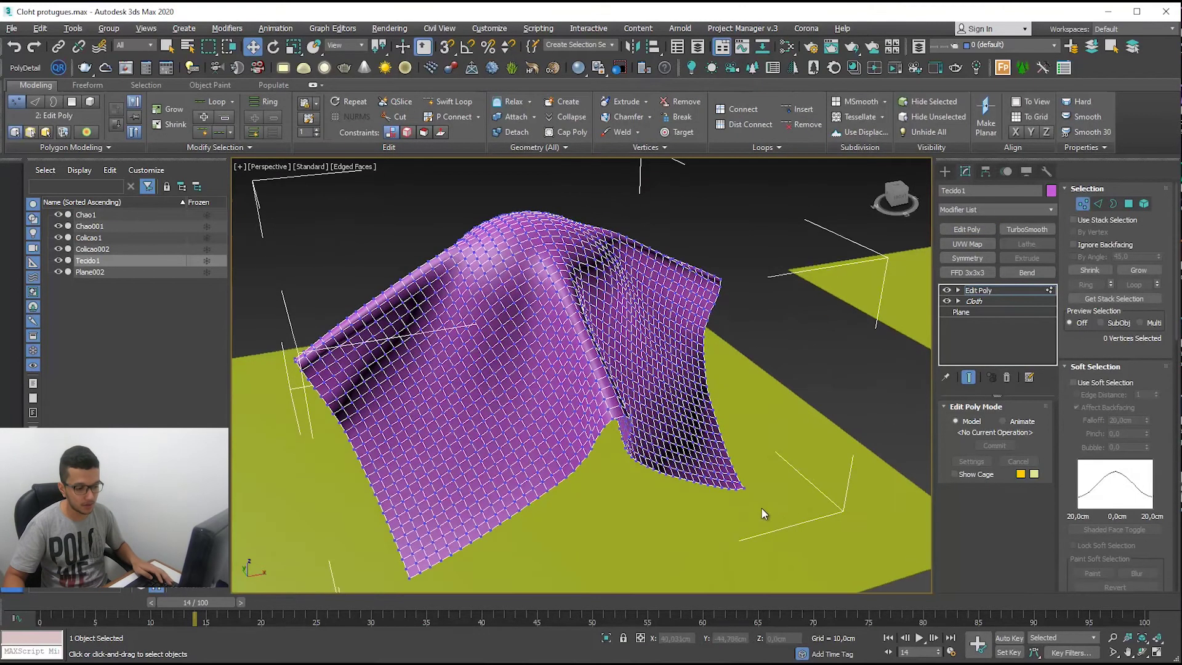
left_click_drag(741, 482, 741, 483)
scroll(741, 482, "up", 3)
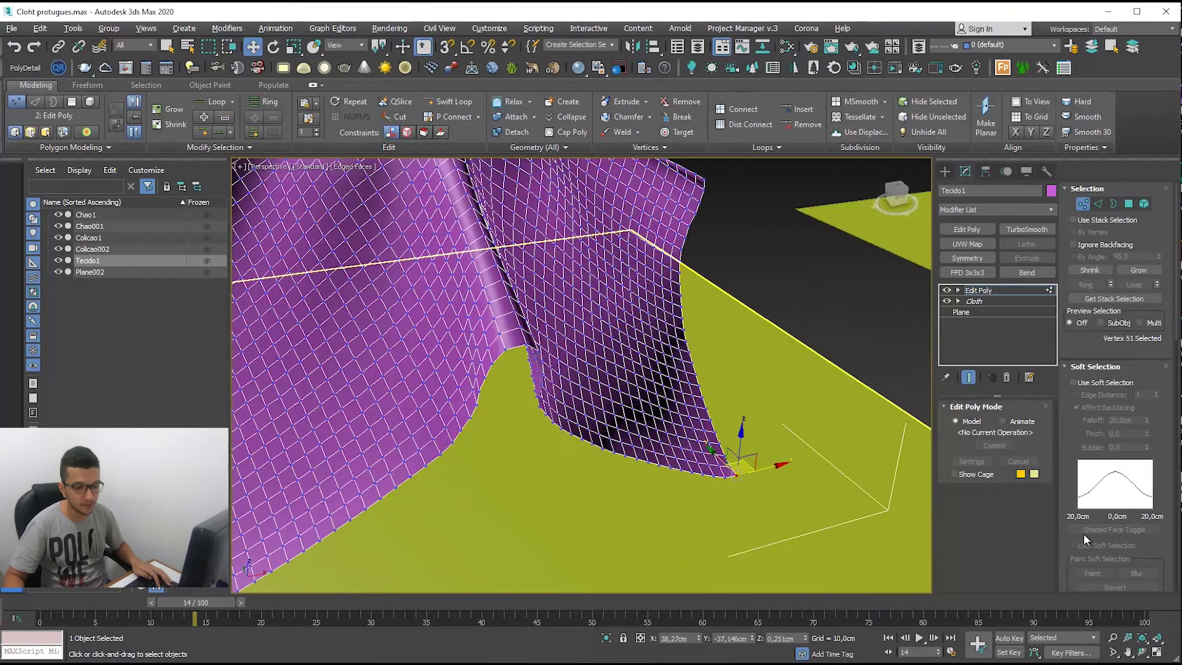
Enable soft selection and rotate the selected corner so the cloth's tip curls upward
left_click(1074, 382)
key("e")
middle_click_drag(731, 407, 771, 378, "alt")
left_click_drag(738, 401, 736, 367)
middle_click_drag(736, 366, 783, 421, "alt")
scroll(780, 416, "down", 3)
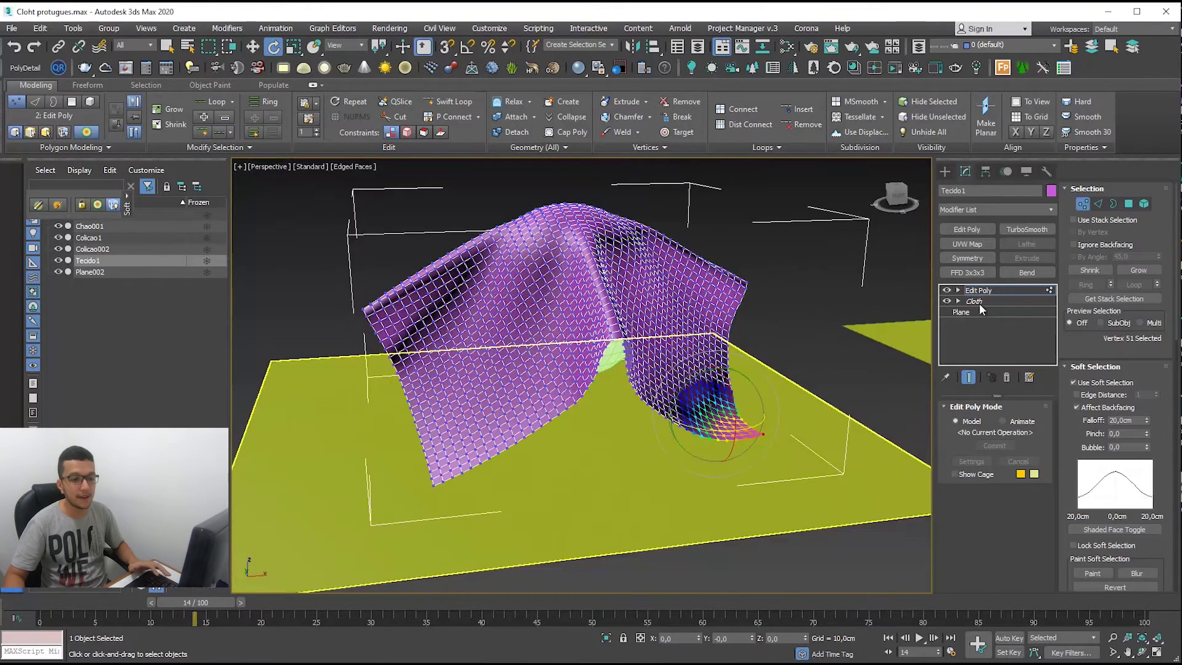
Grab the edited shape with the curled corner into Tecido1's Cloth modifier as its current state
left_click(979, 303)
left_click_drag(1040, 533, 1027, 377)
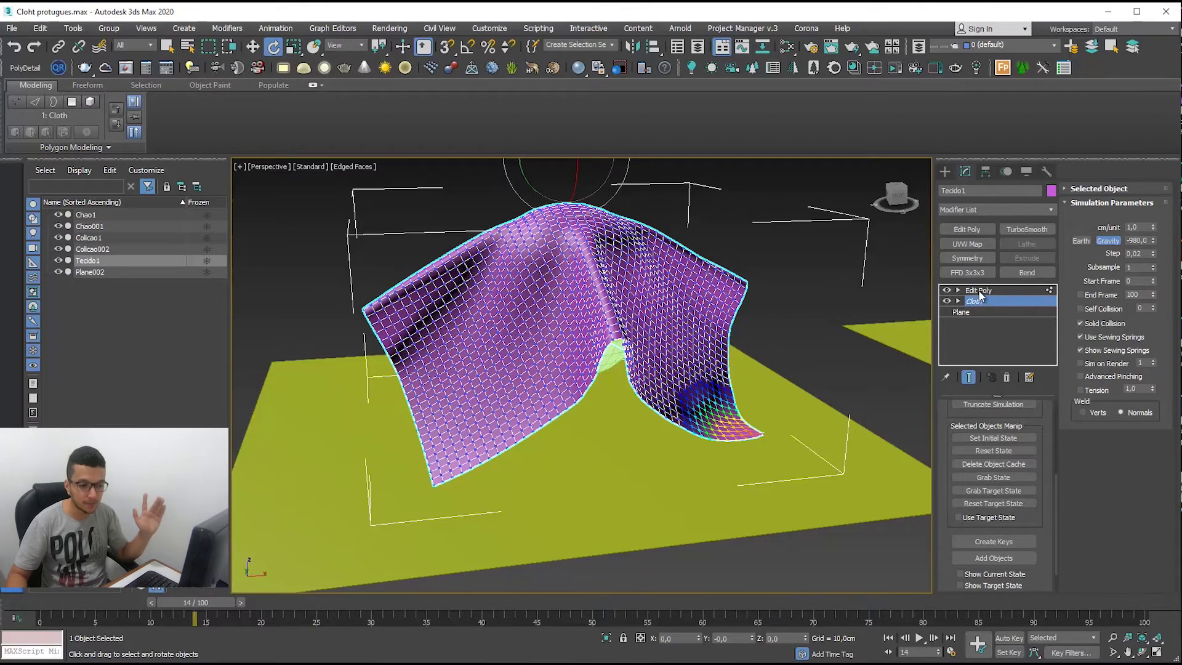
left_click(1004, 480)
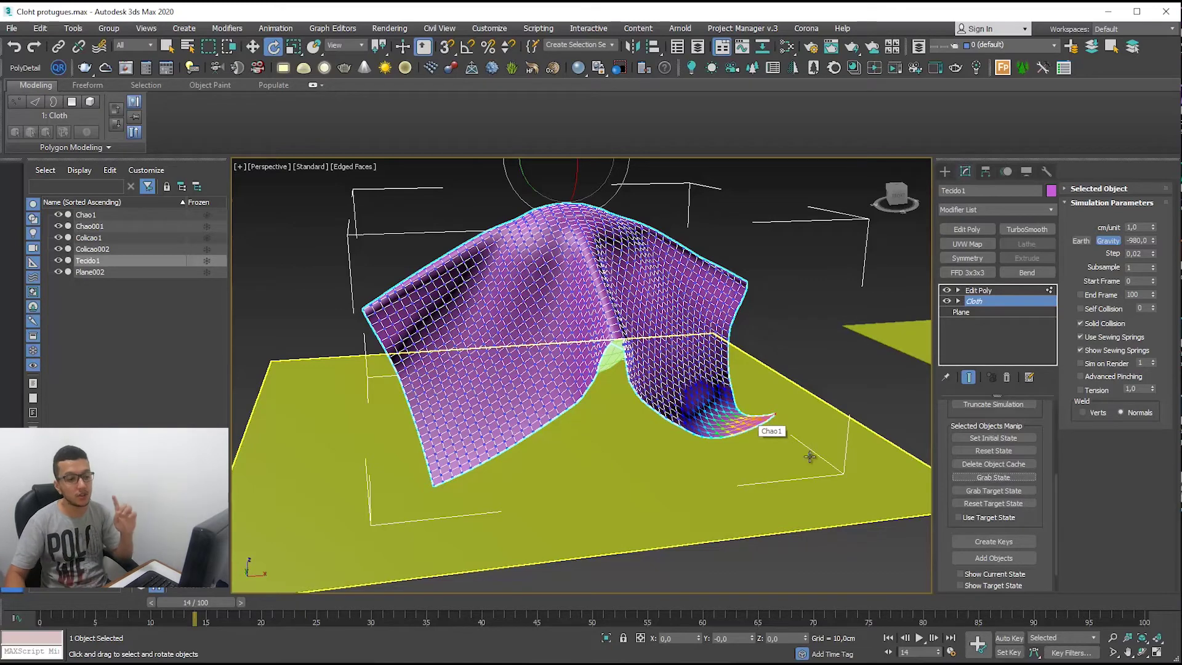
Delete Tecido1's Edit Poly modifier and compare the cloth's shape between frames 13 and 14
left_click(978, 292)
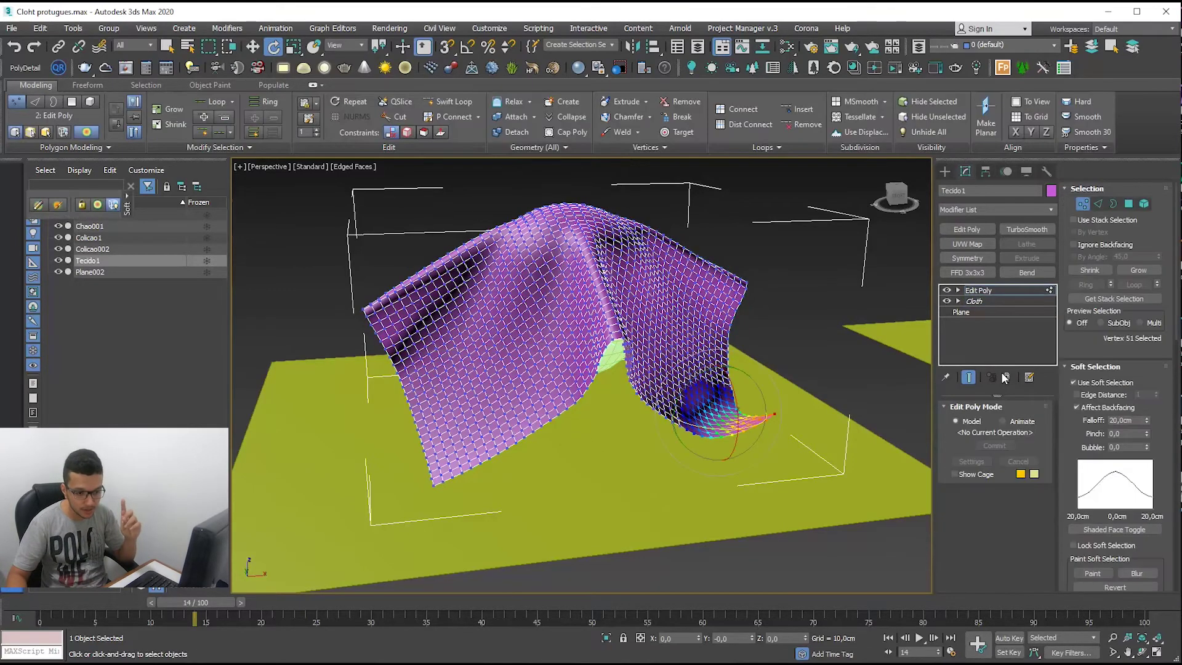
left_click(1007, 378)
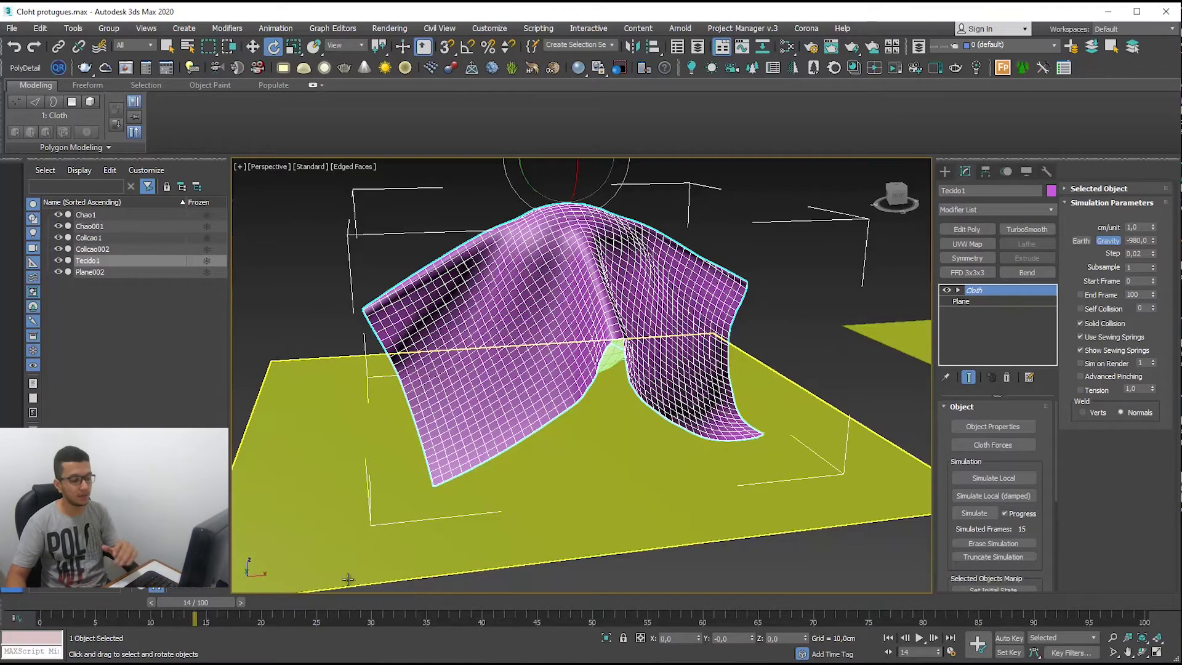
left_click(150, 602)
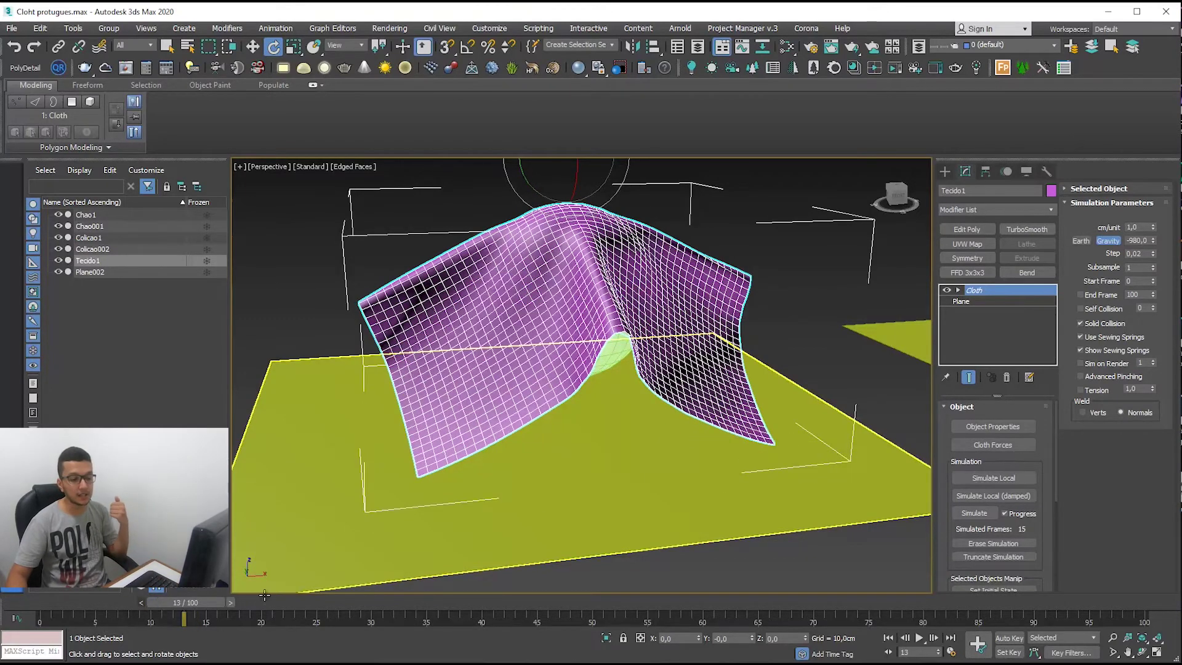
left_click(228, 603)
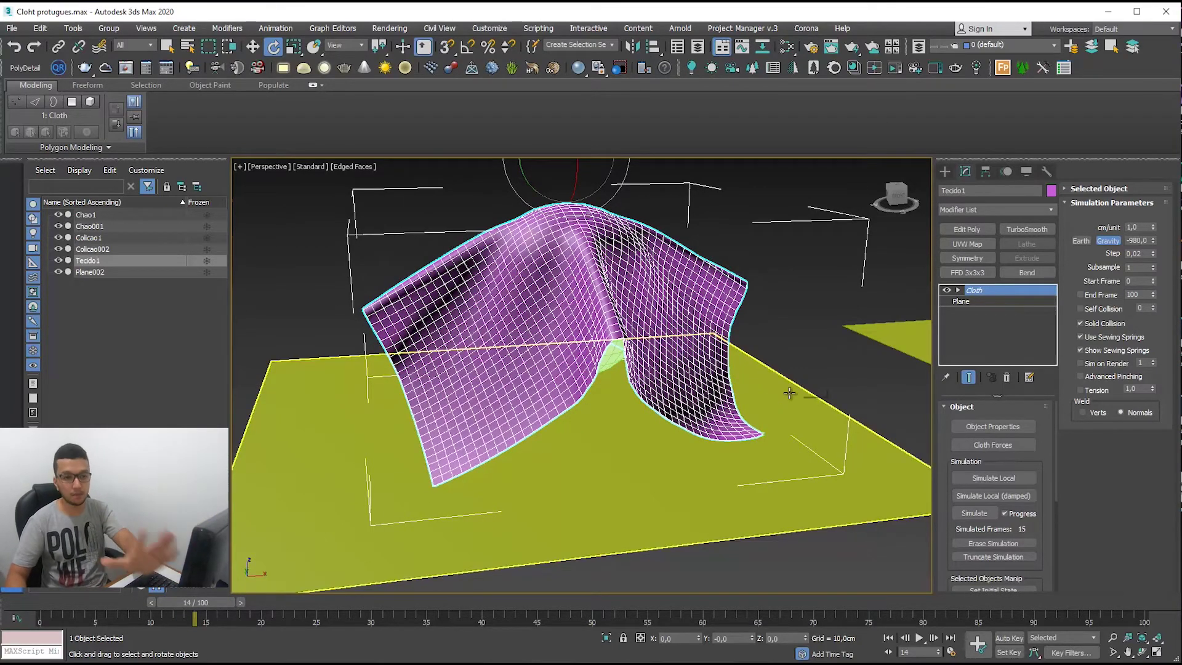
Continue simulating Tecido1 from the grabbed state at frame 14 and stop at about frame 36
left_click_drag(1046, 515, 1054, 370)
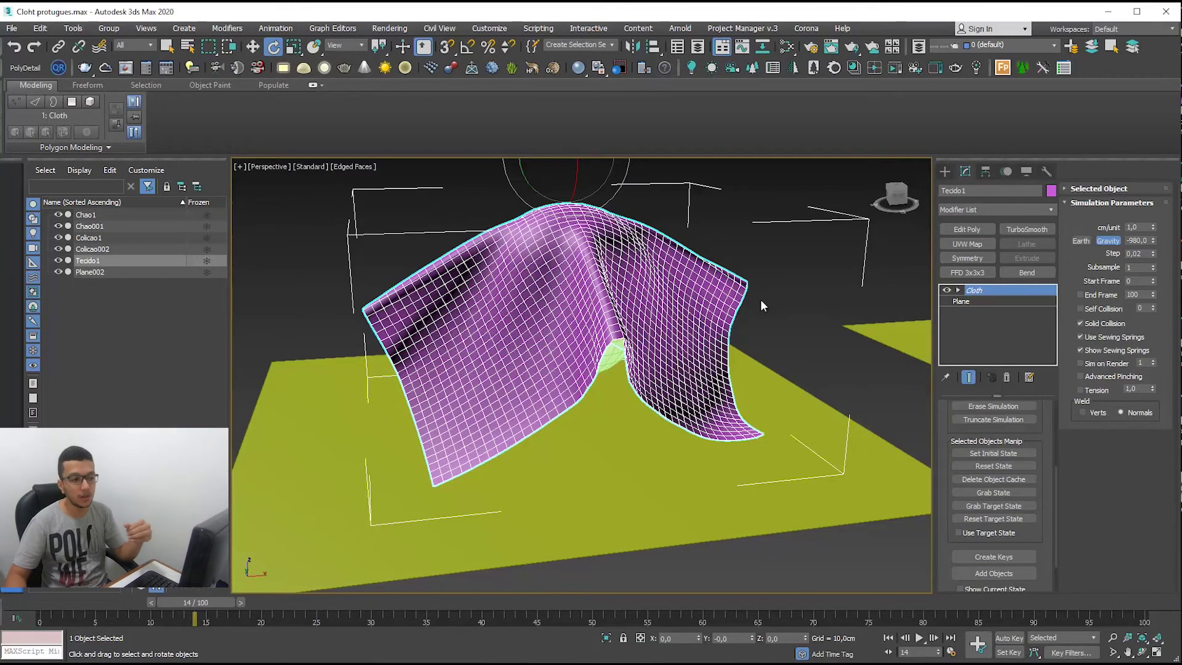
left_click_drag(1024, 397, 1025, 504)
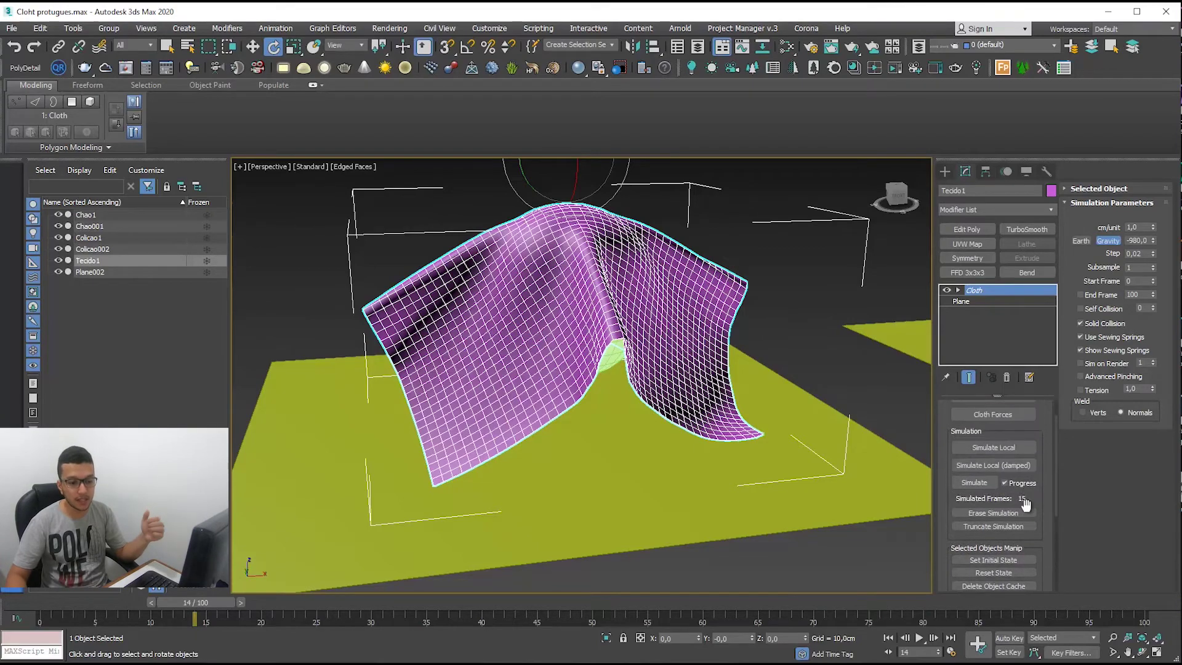
left_click(974, 482)
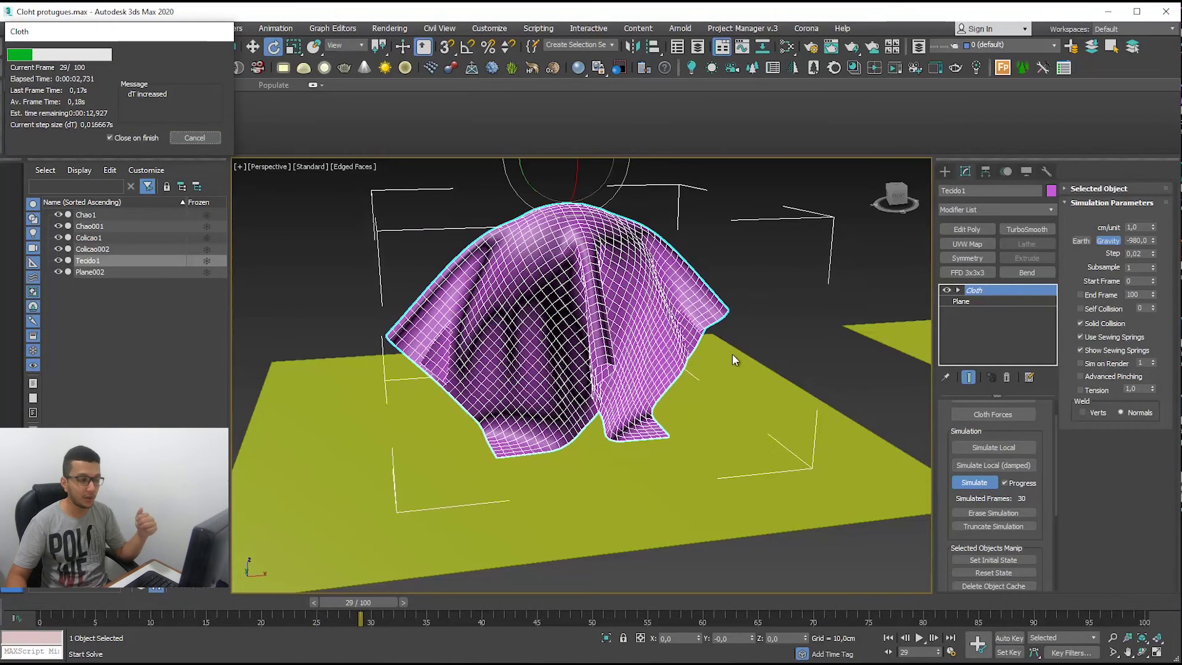
left_click(191, 137)
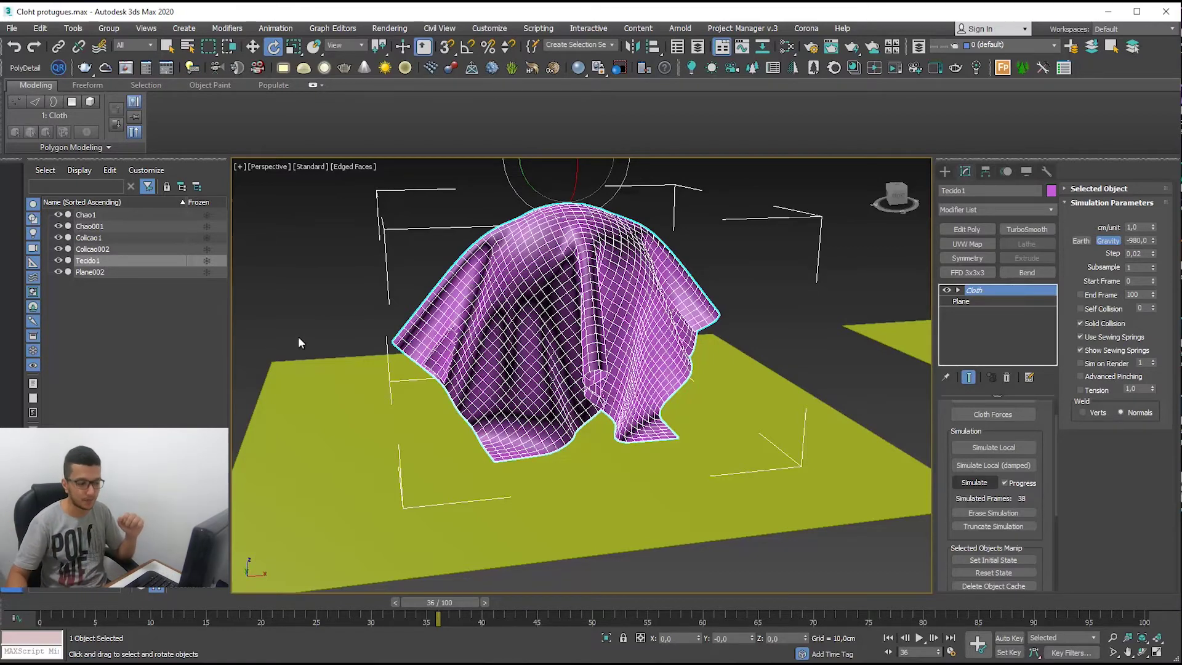
Return to frame 0, erase the simulation and reset Tecido1's state to the flat plane
left_click_drag(431, 607, 56, 588)
key("e")
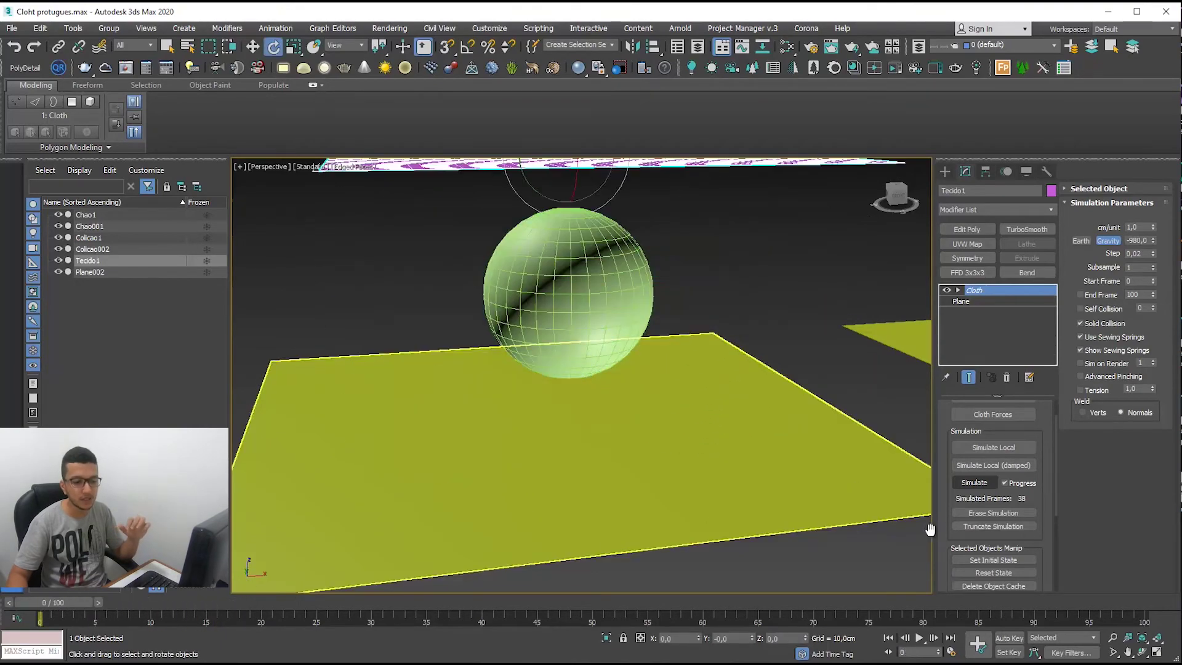
left_click_drag(1042, 504, 1035, 437)
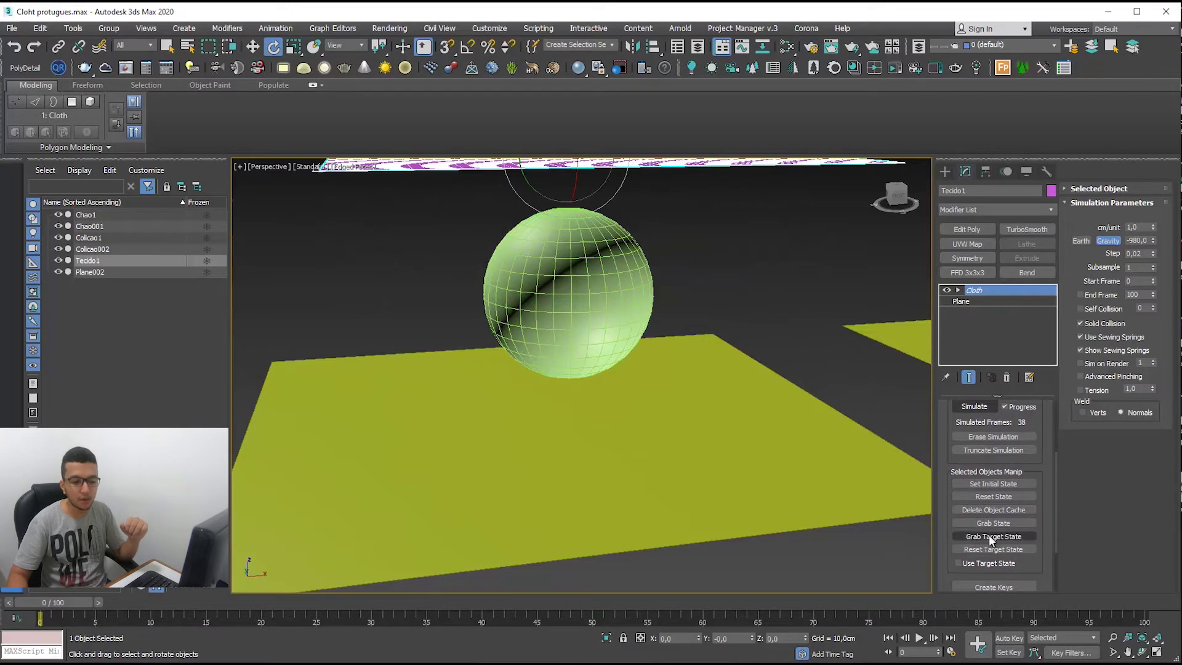
left_click_drag(1044, 495, 1050, 525)
left_click(1003, 523)
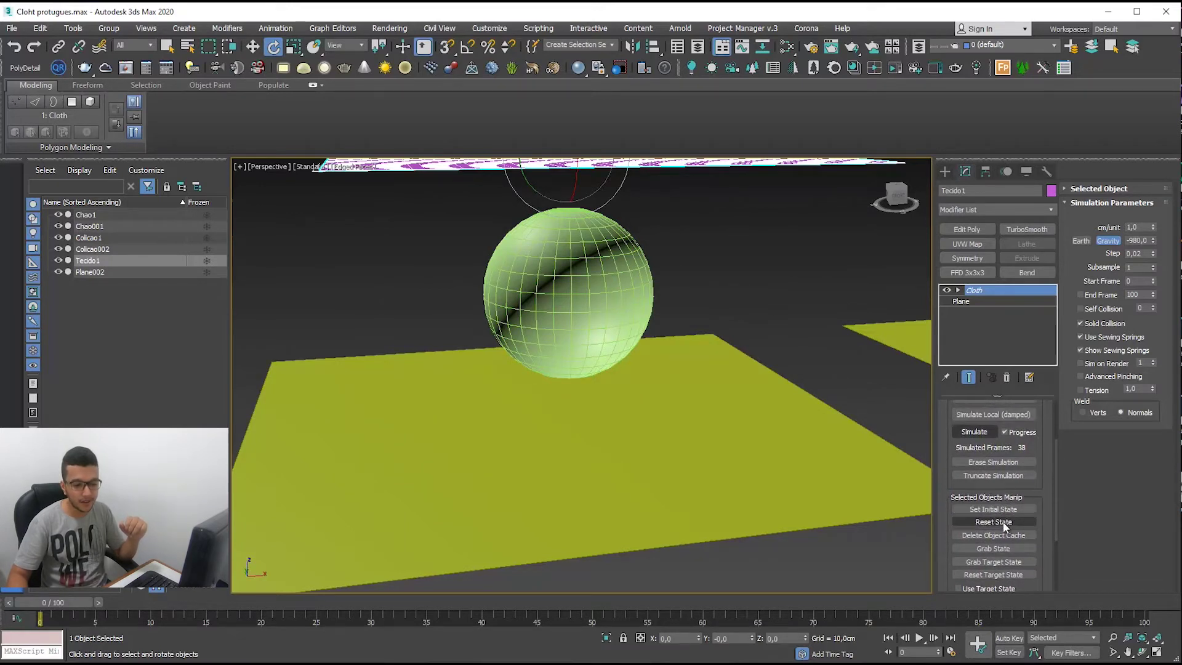
left_click(994, 463)
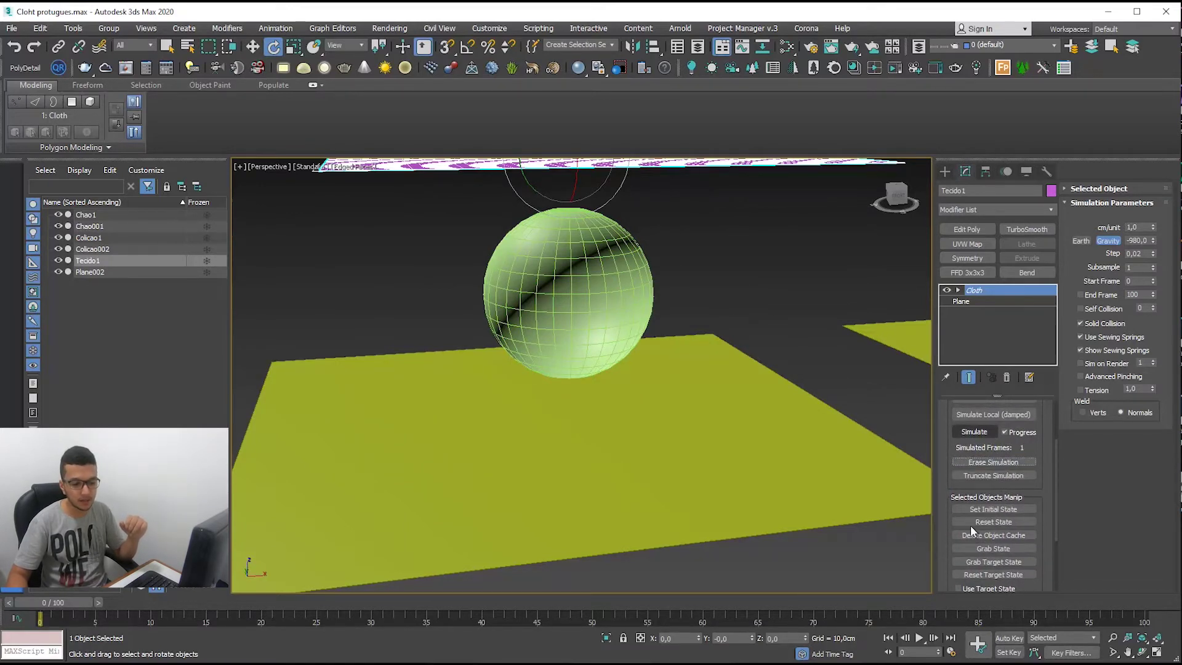
left_click(981, 522)
scroll(581, 477, "down", 5)
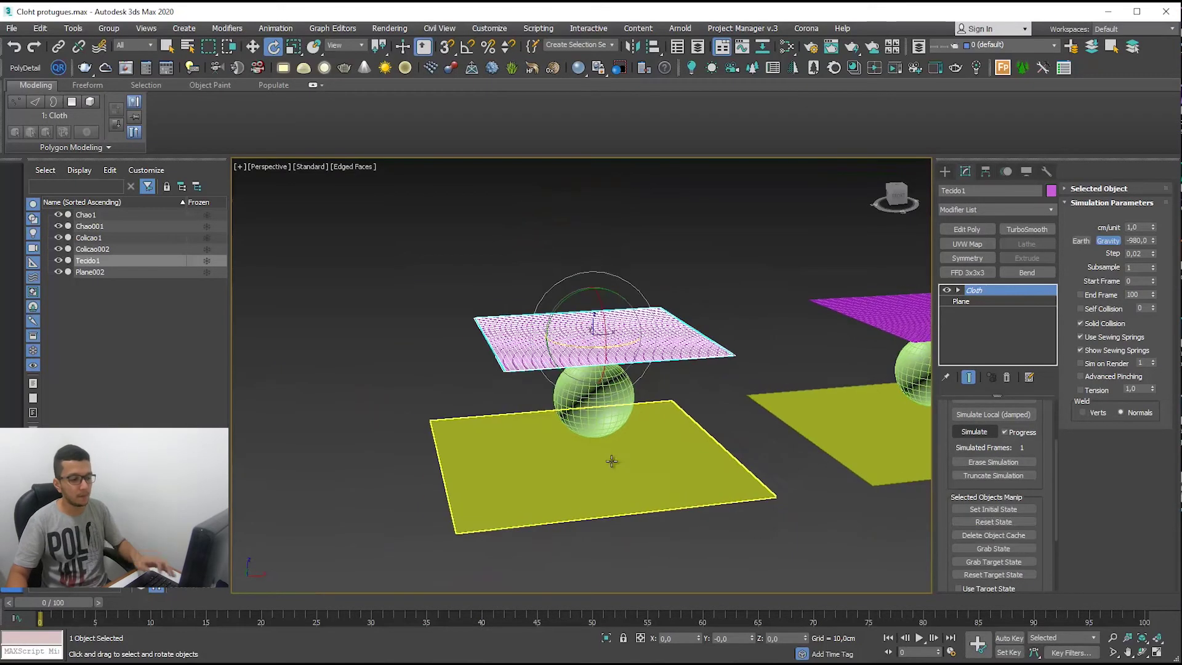
Move the sphere Colicao1 out from under the cloth along the Y axis to about 132.67 cm
left_click(616, 435)
key("w")
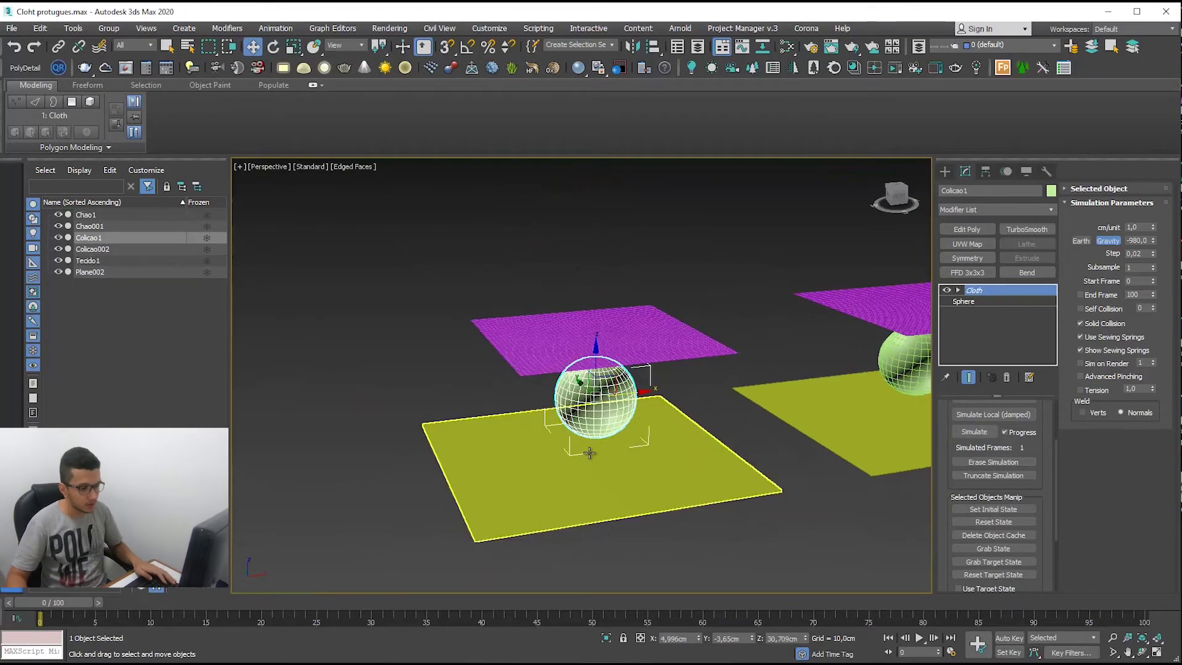
middle_click_drag(593, 450, 647, 473, "alt")
left_click_drag(563, 389, 342, 333)
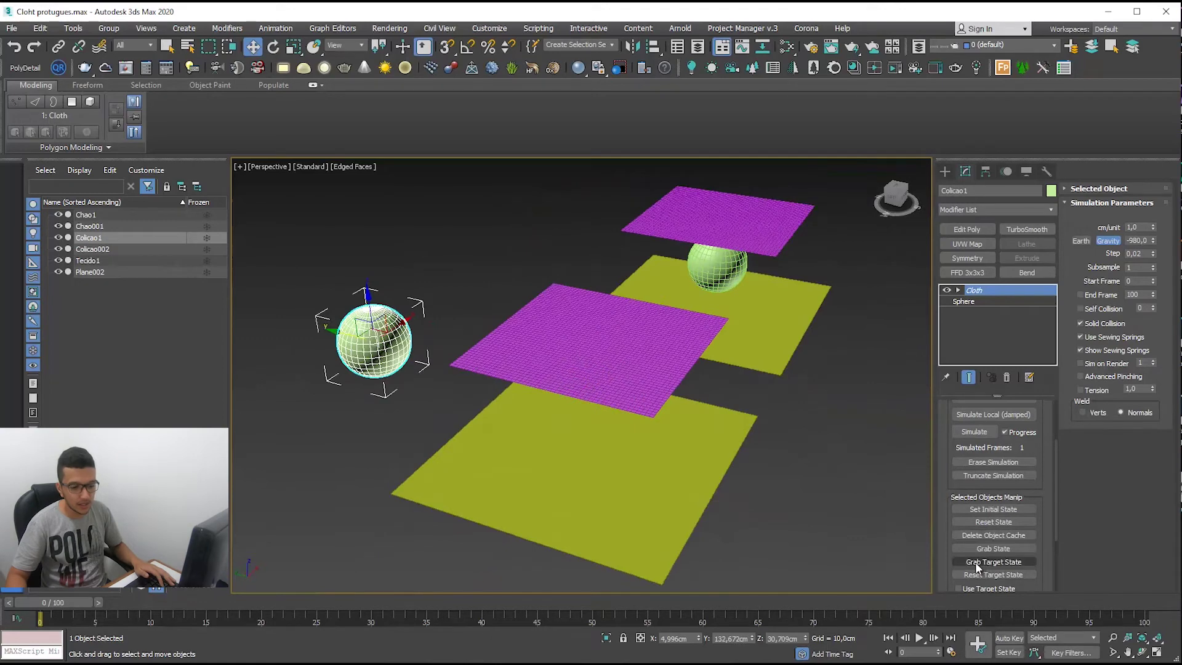
Simulate the cloth through frame 100 so it falls directly onto the floor
left_click_drag(1043, 556, 1047, 481)
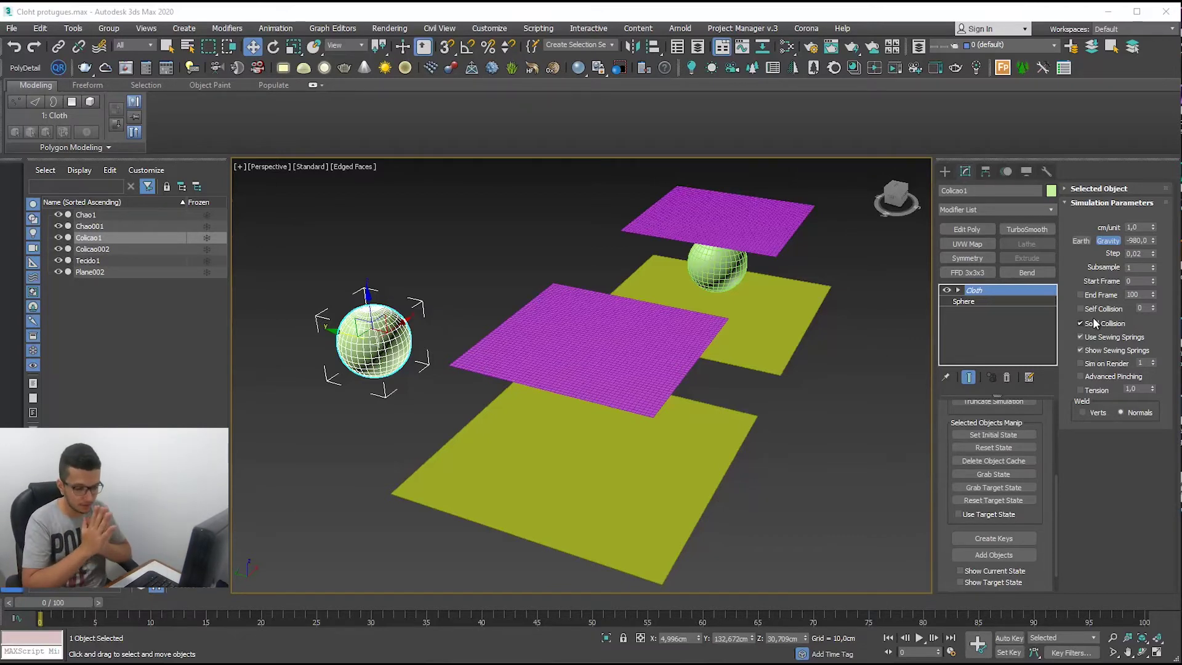
scroll(1047, 490, "up", 1)
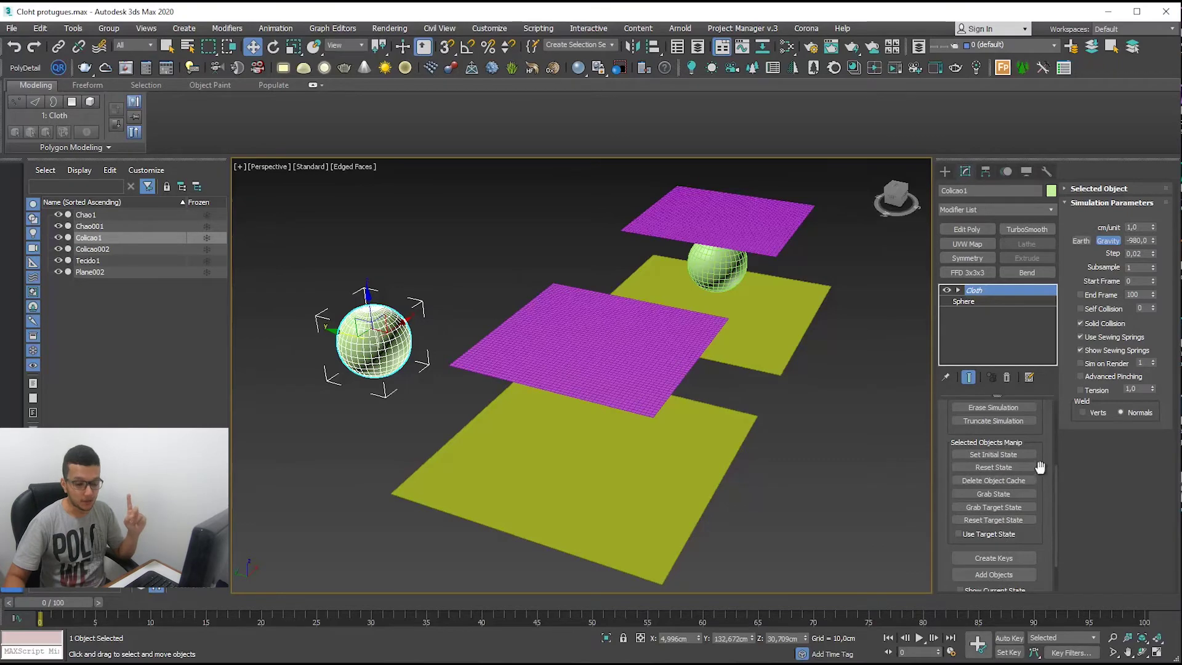
left_click_drag(1045, 461, 1051, 500)
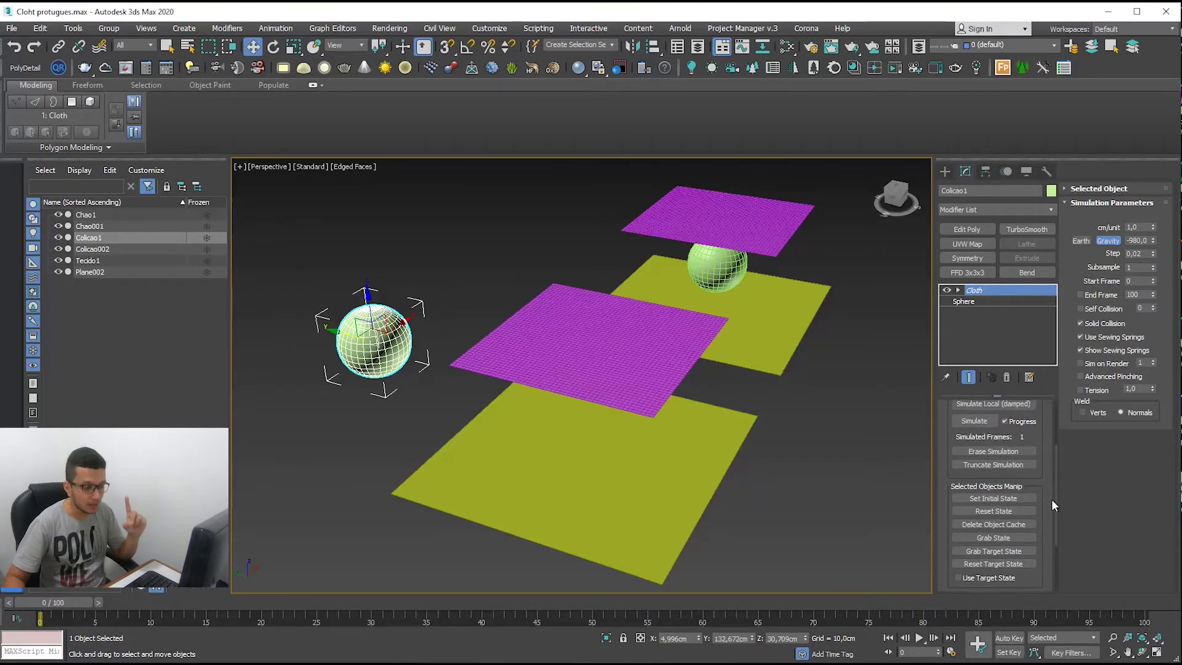
left_click(985, 426)
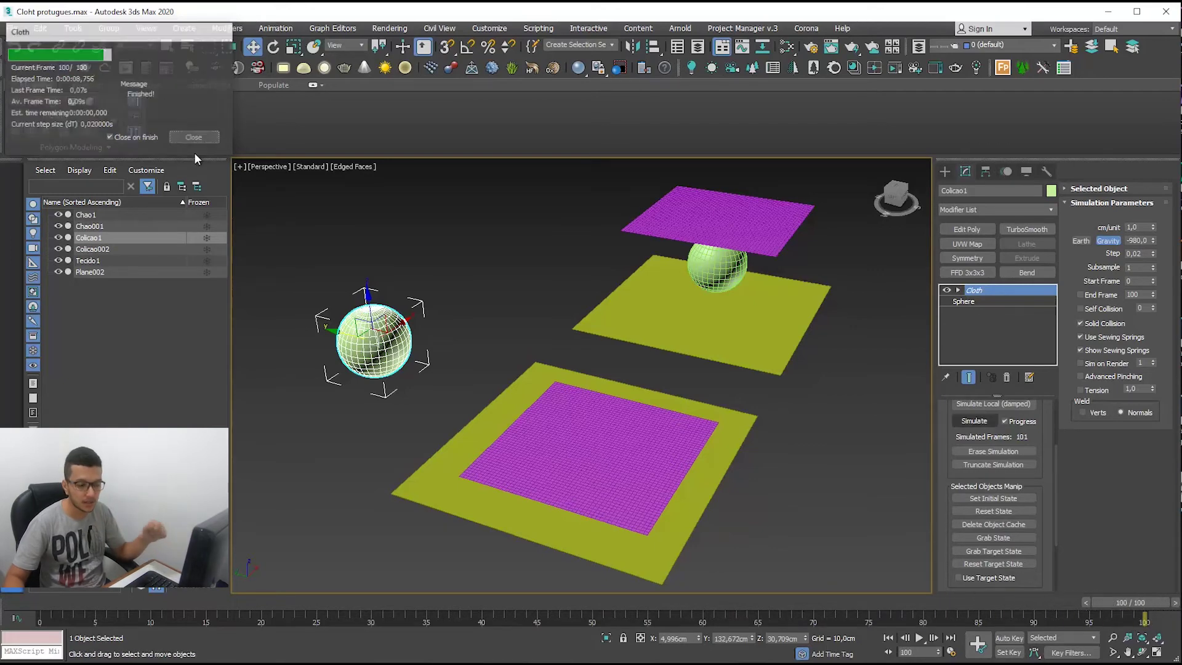
left_click_drag(1048, 467, 1044, 441)
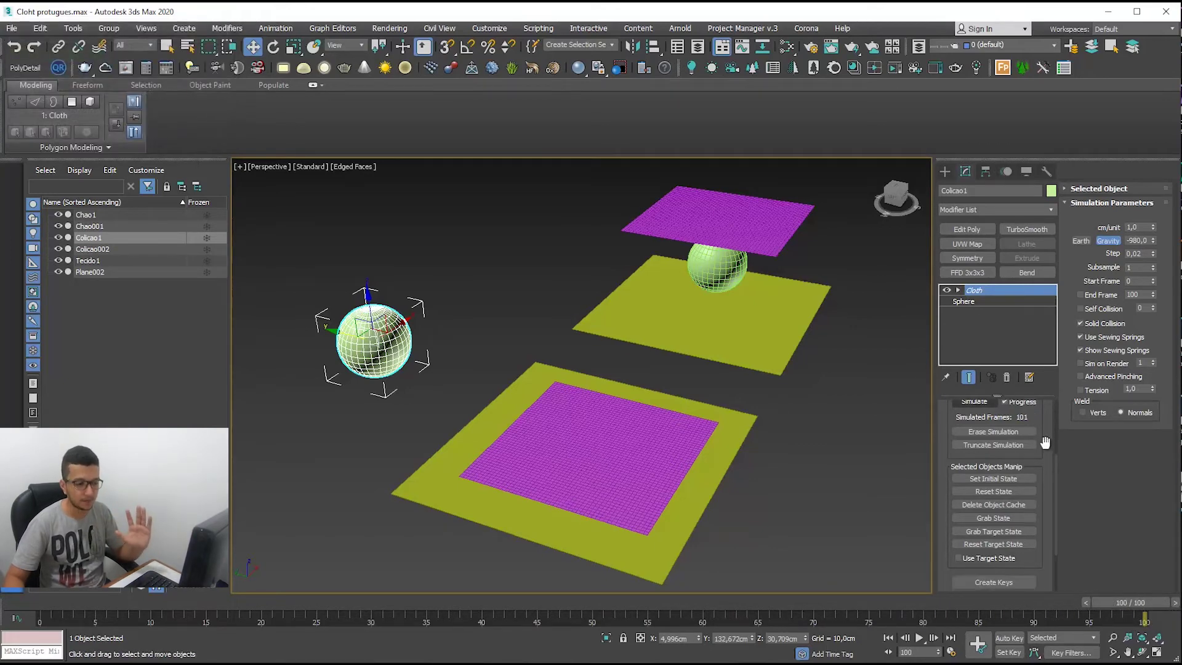
left_click(968, 229)
left_click(1082, 206)
middle_click_drag(651, 468, 691, 450, "alt")
scroll(682, 451, "up", 2)
scroll(682, 452, "down", 2)
left_click(972, 291)
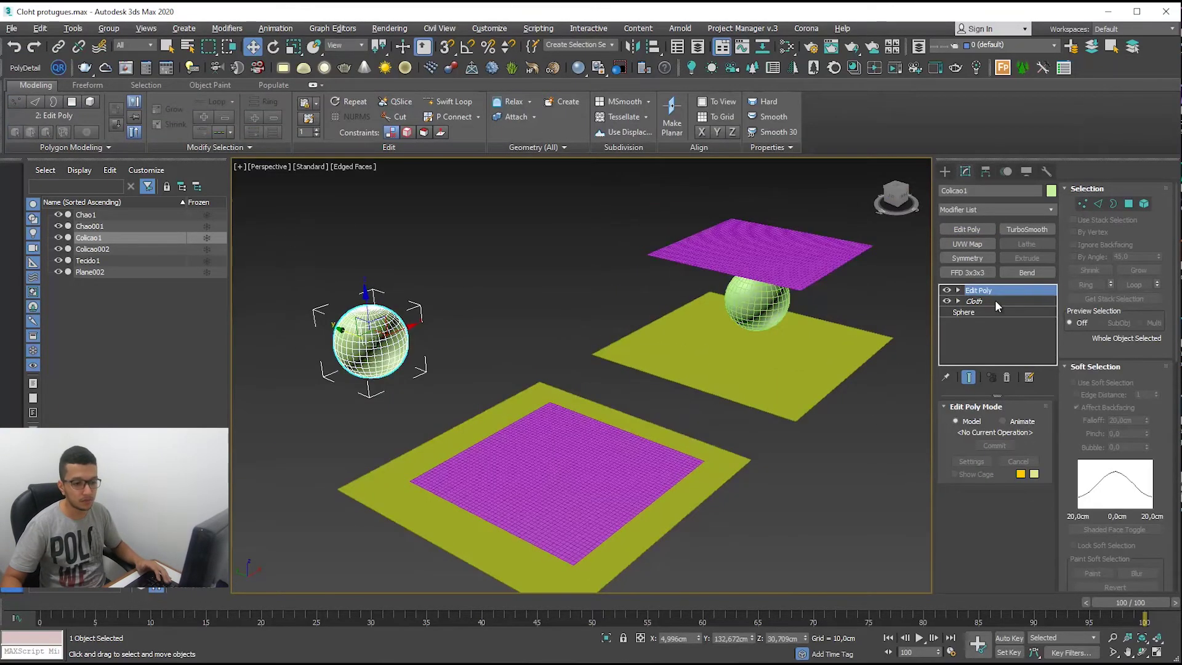
left_click(1007, 376)
Add an Edit Poly modifier to the flattened cloth Tecido1, select a vertex near its edge and enable Use Soft Selection
left_click(510, 501)
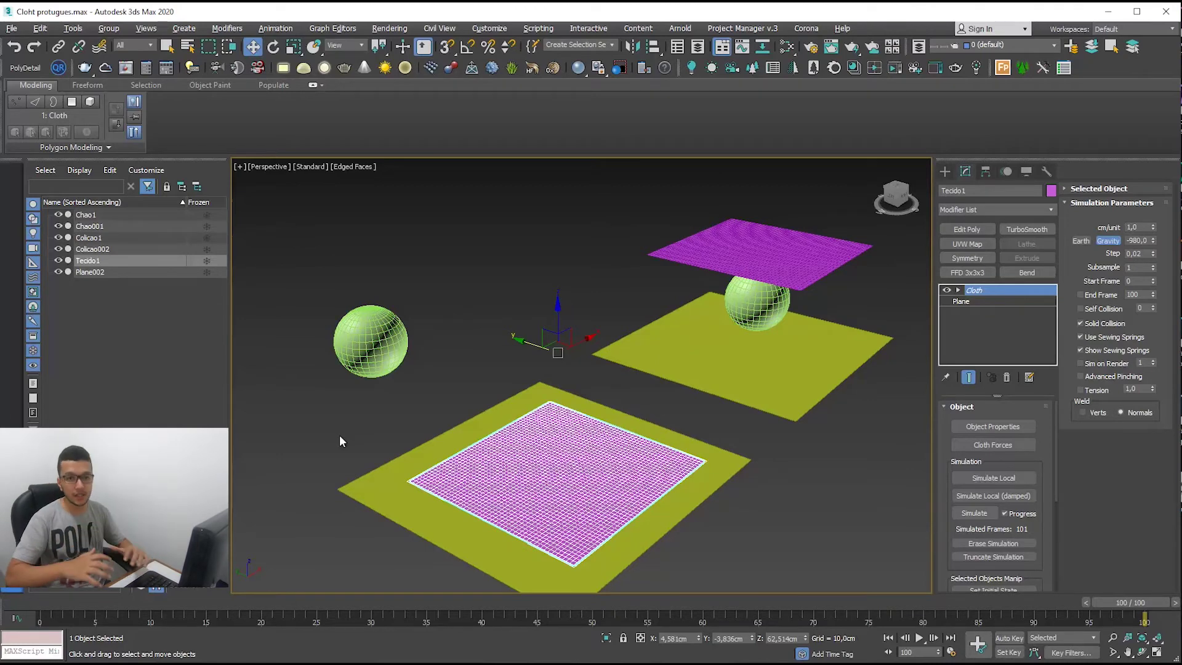
left_click(378, 345)
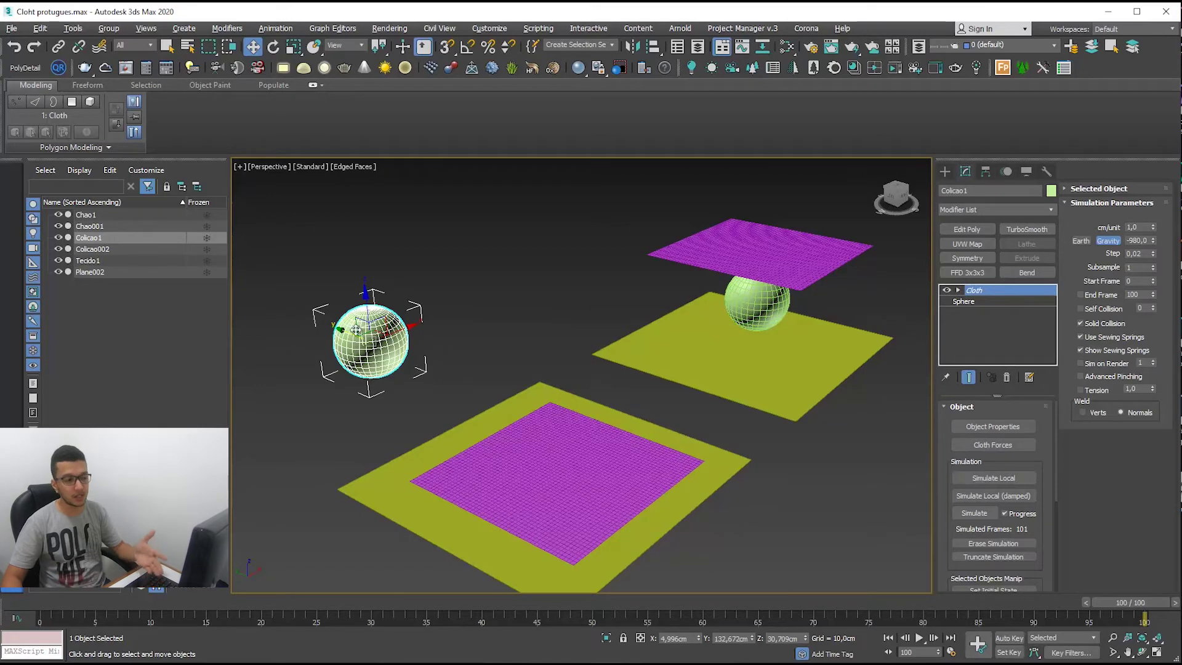
left_click(607, 481)
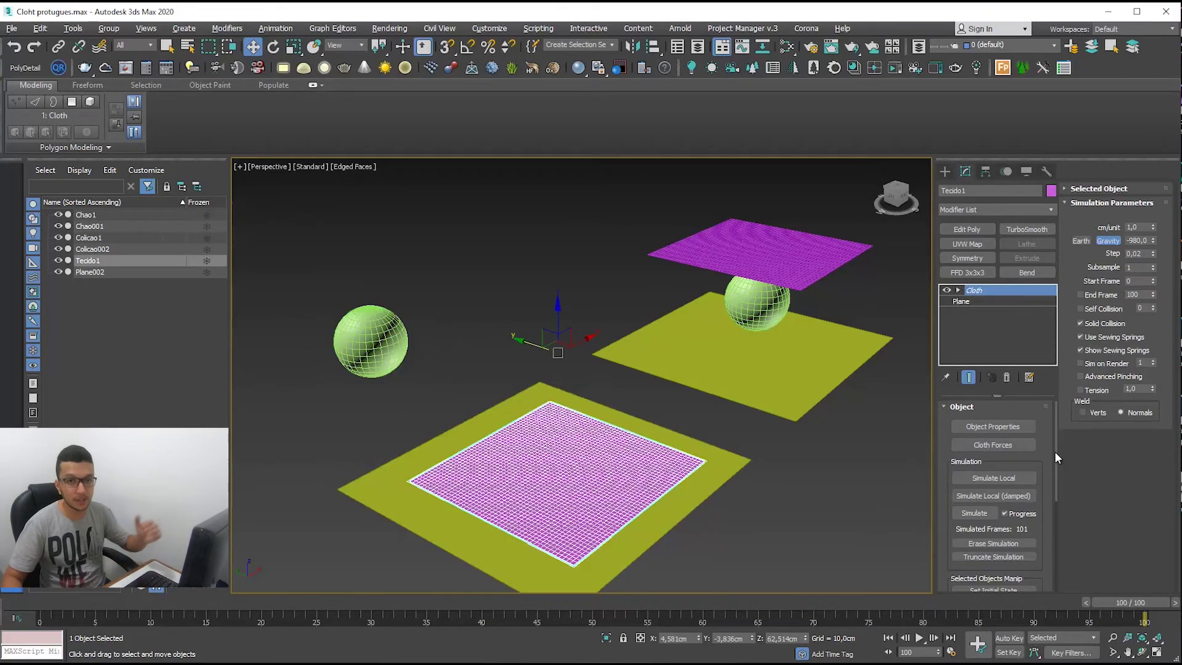
scroll(1054, 452, "down", 4)
left_click(949, 230)
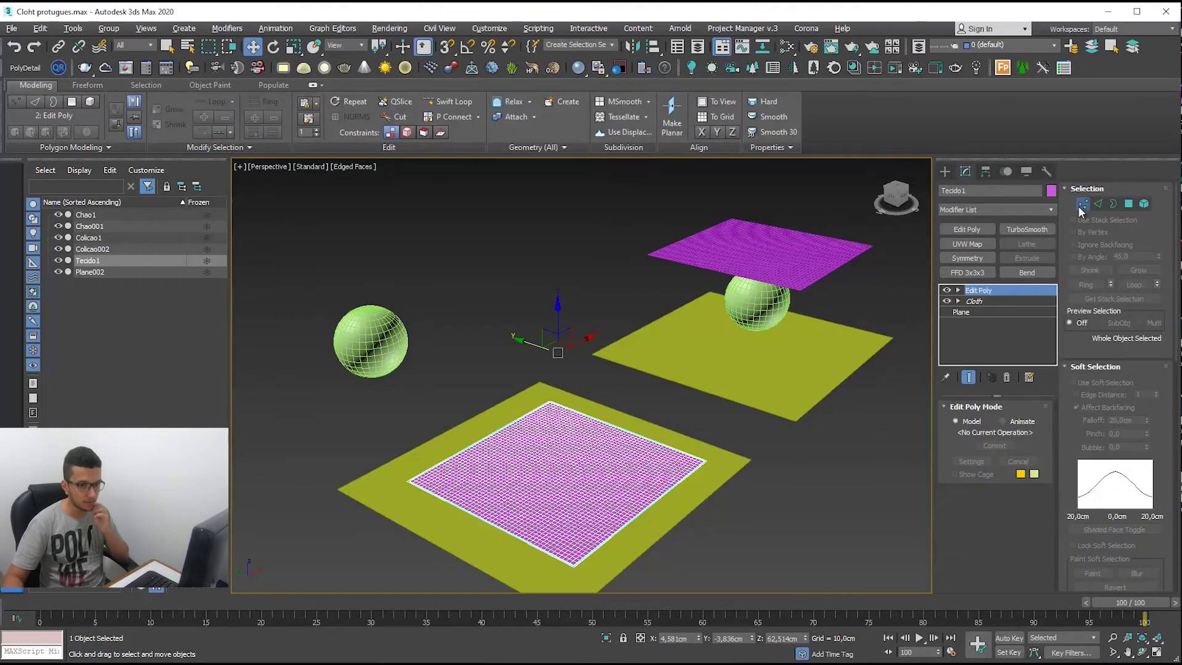
left_click(1082, 204)
scroll(655, 456, "up", 5)
left_click(702, 380)
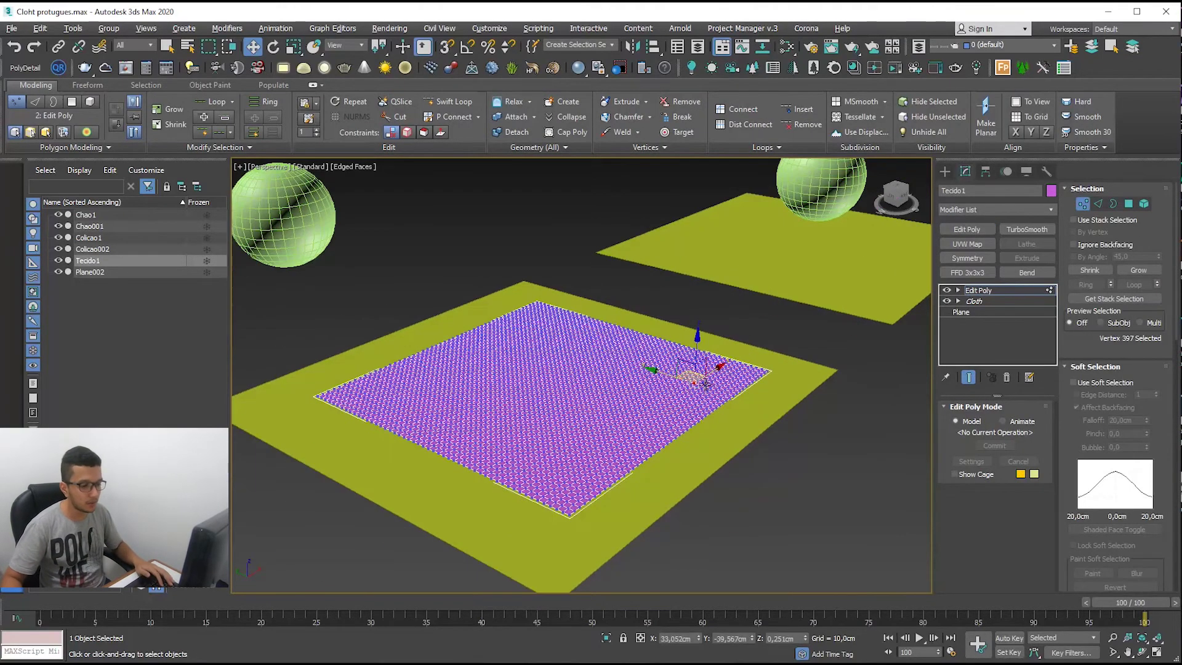
left_click(1074, 382)
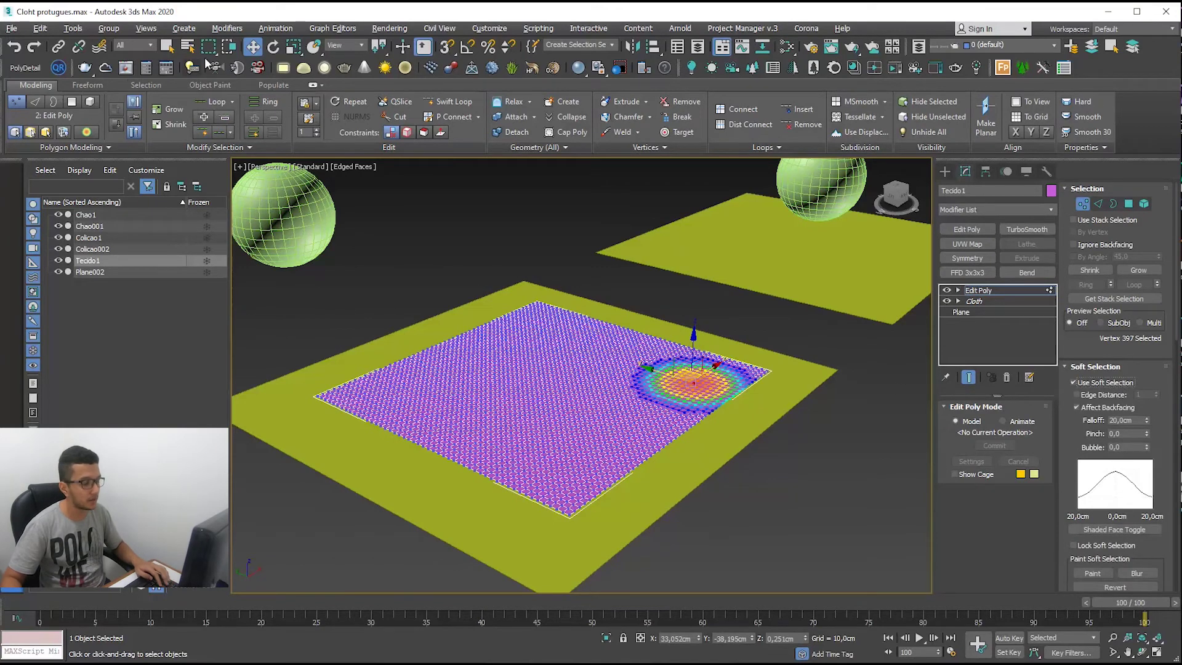
Pull a soft-selected vertex group inward from one edge of Tecido1 and raise another group near the opposite edge into a fold
left_click_drag(714, 349, 702, 403)
middle_click_drag(700, 334, 706, 347, "alt")
left_click_drag(702, 404, 700, 406)
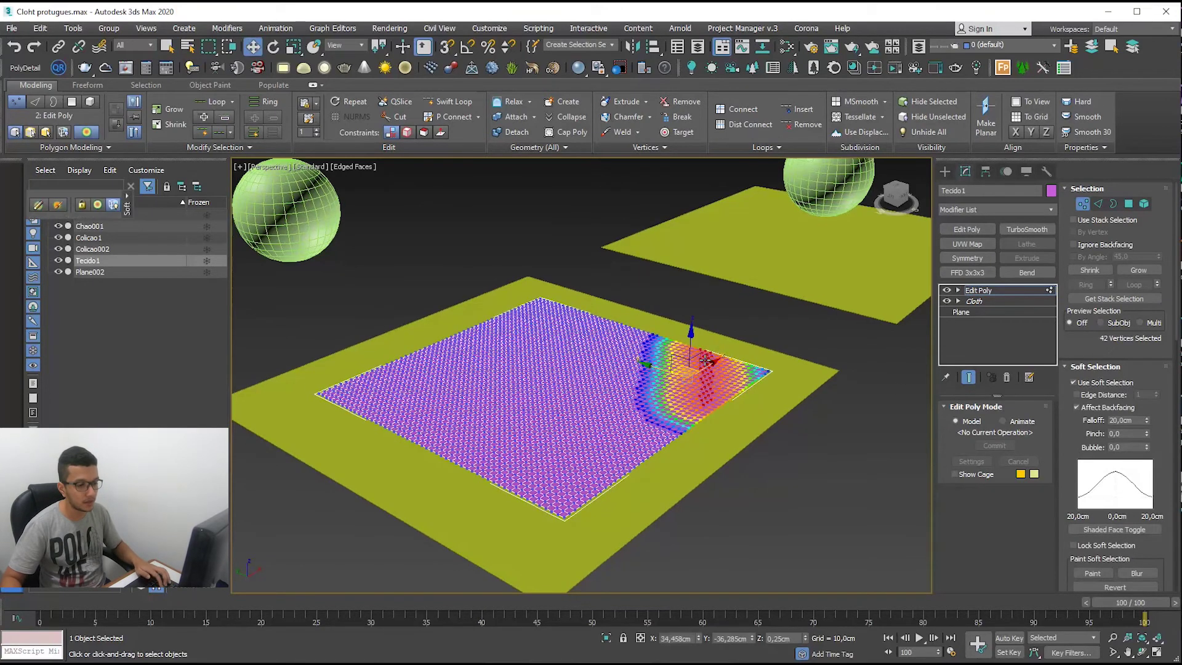
left_click_drag(685, 348, 645, 370)
left_click_drag(426, 395, 445, 358)
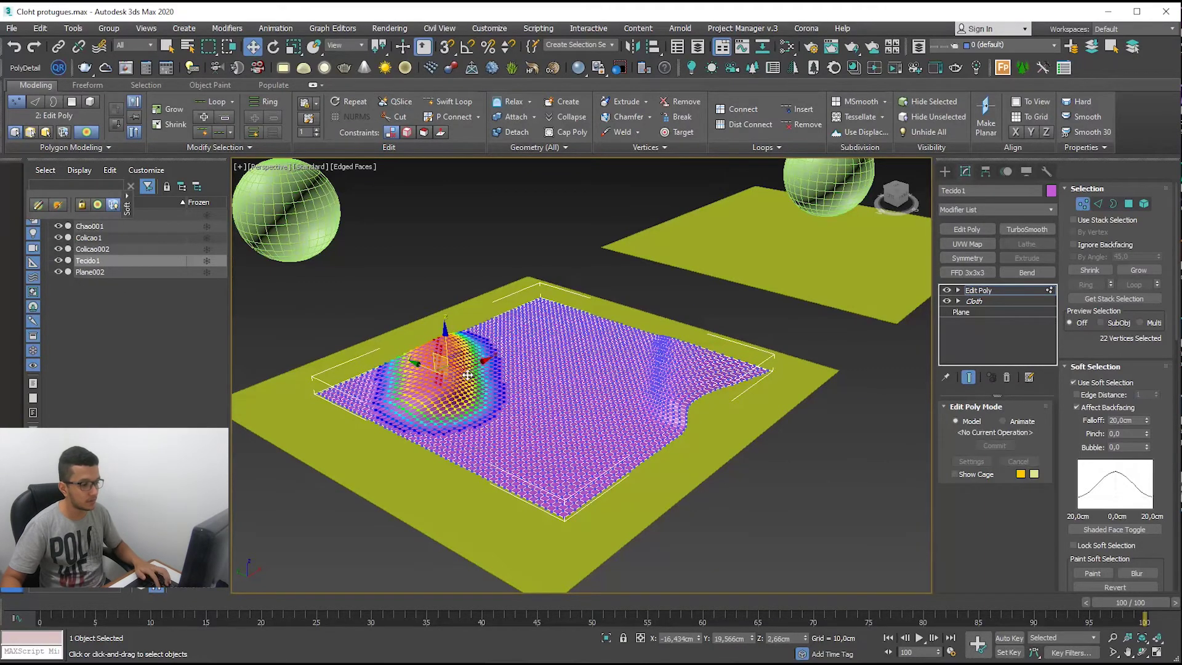
Scale a soft-selected area near the middle of Tecido1 and rotate another near its far corner to deform the mesh further
key("r")
left_click(557, 403)
scroll(577, 403, "up", 2)
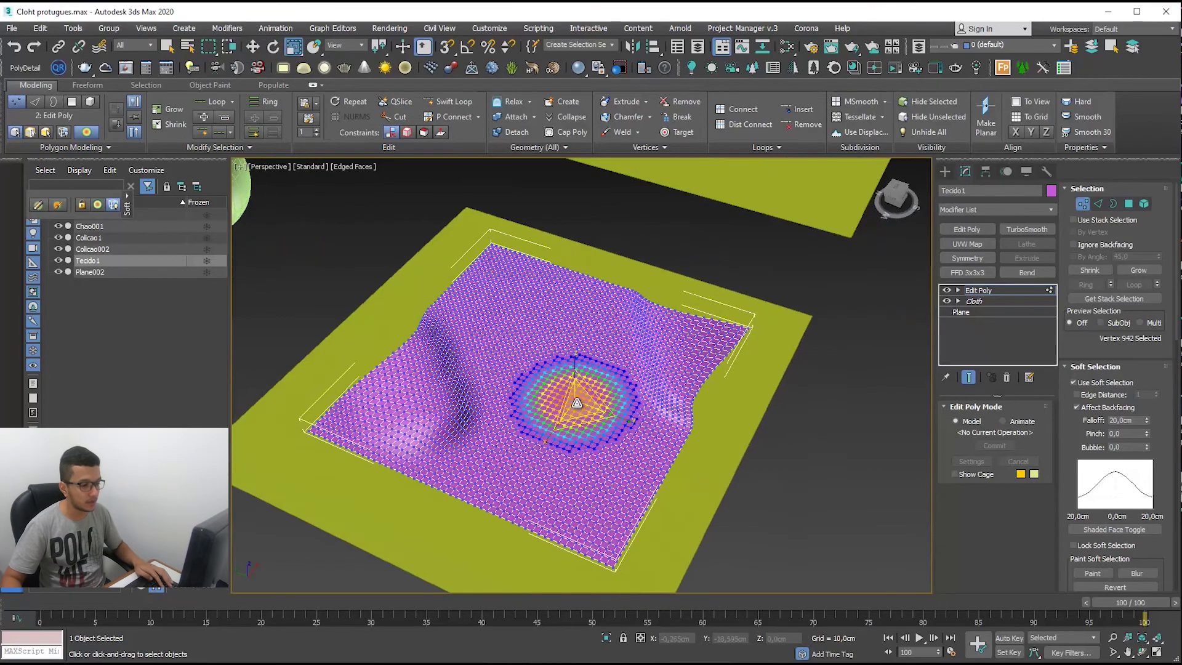
left_click(528, 292)
key("e")
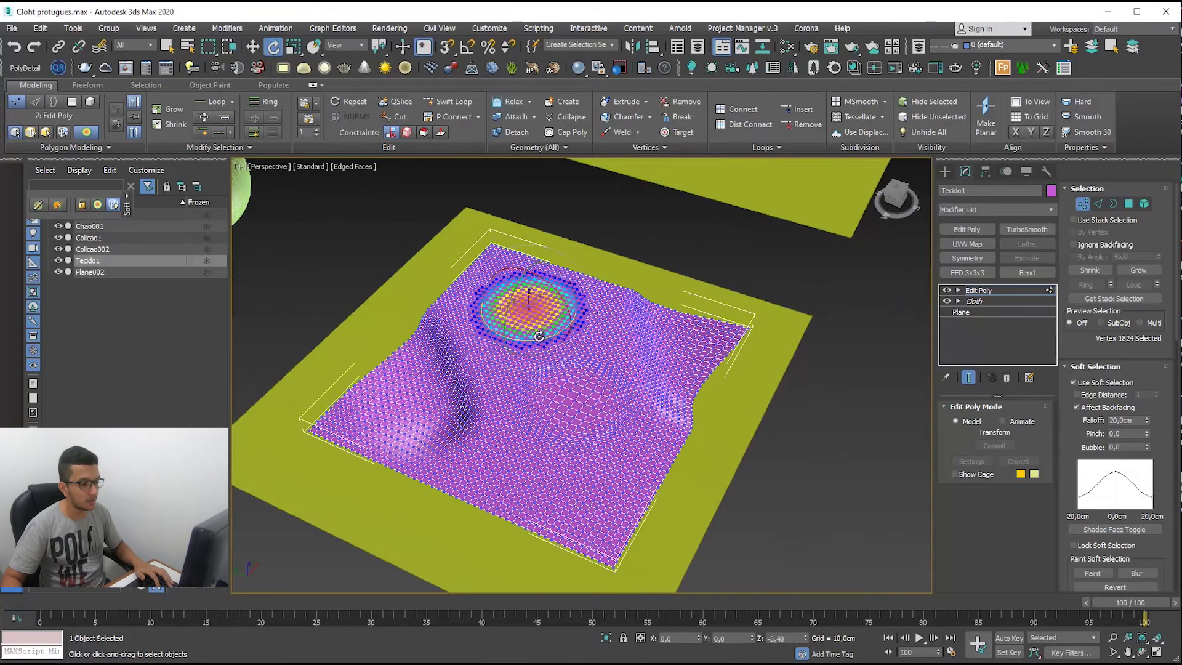
middle_click_drag(457, 330, 586, 305, "alt")
middle_click_drag(618, 319, 678, 332)
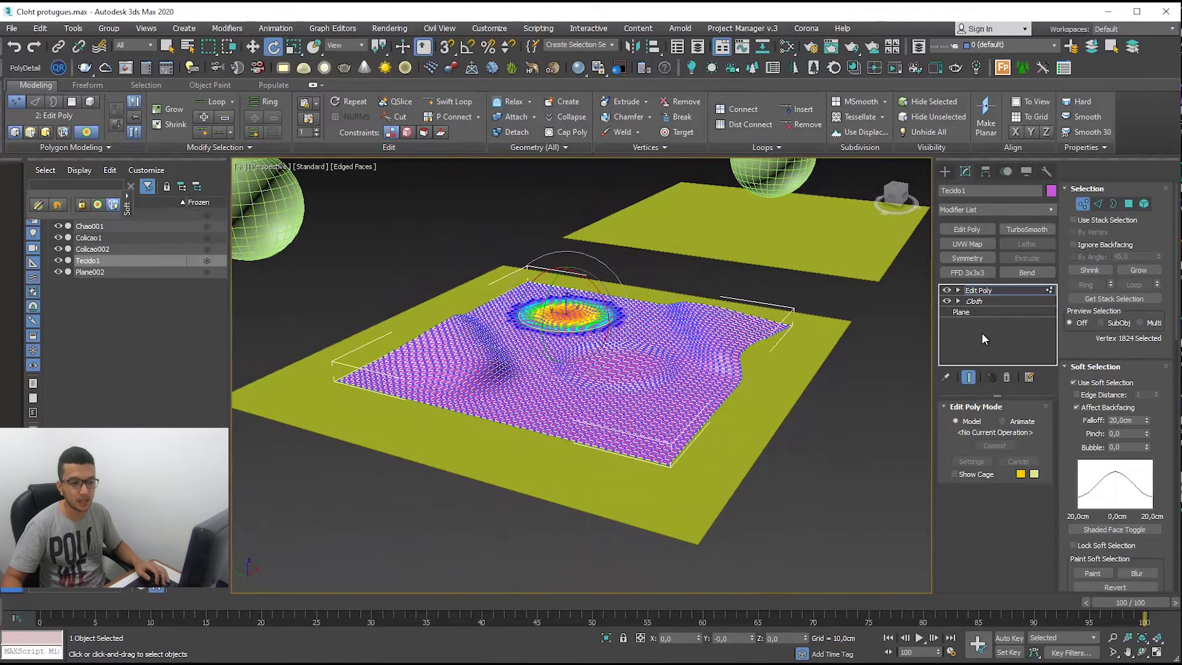
Return to the Cloth modifier and grab the deformed mesh as Tecido1's target state
left_click(972, 299)
left_click_drag(1054, 460, 1050, 514)
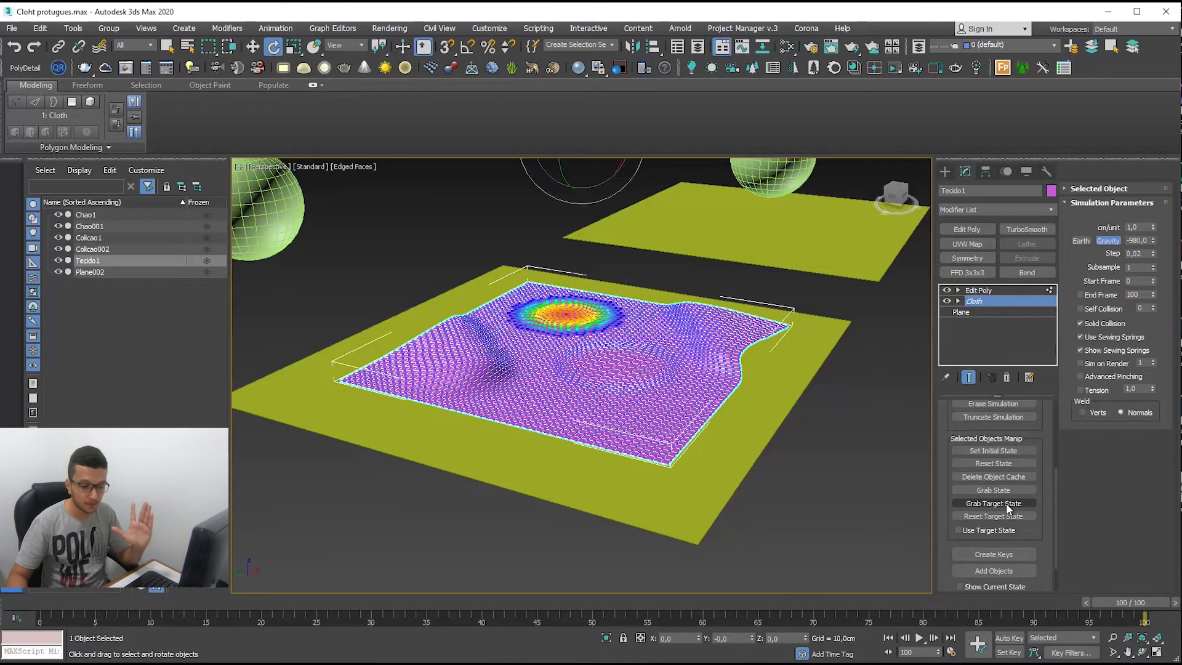
left_click(1006, 503)
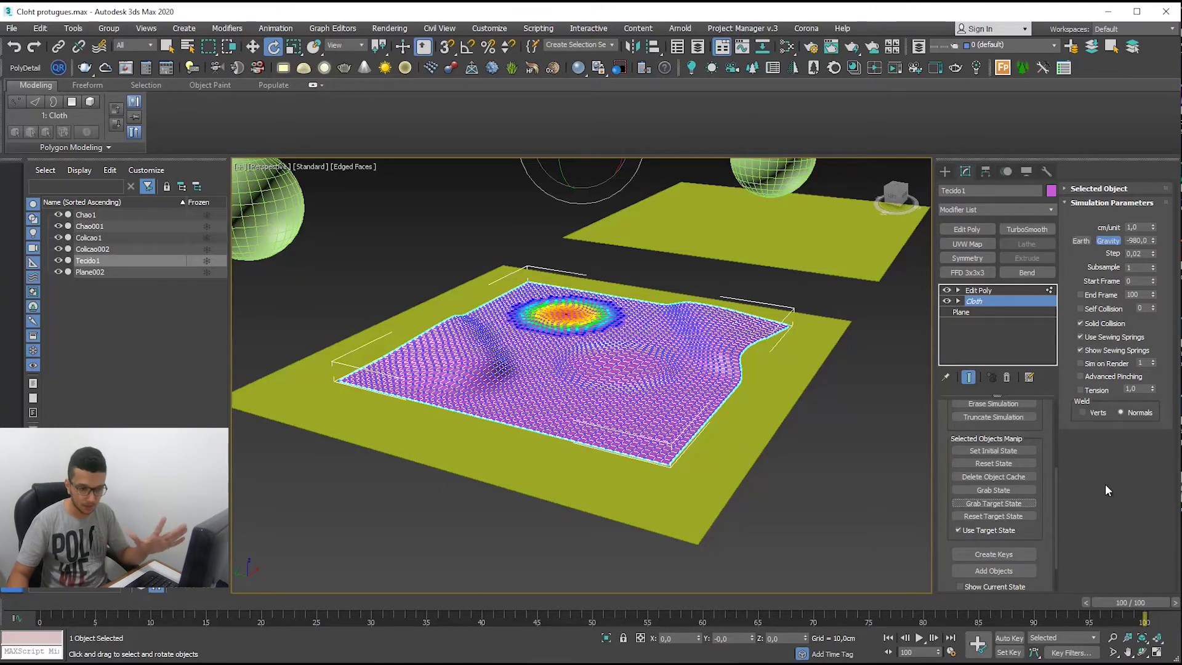
Remove the Edit Poly modifier from Tecido1 and reset the cloth's state to the flat plane above the floor
left_click(977, 290)
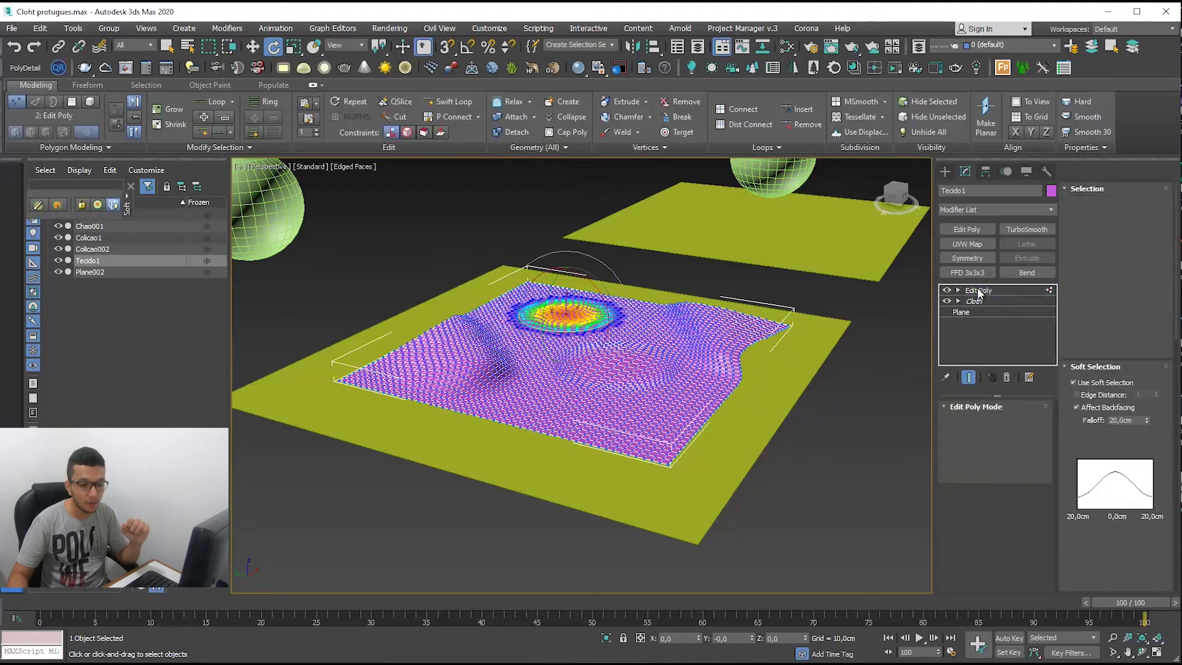
left_click(1009, 378)
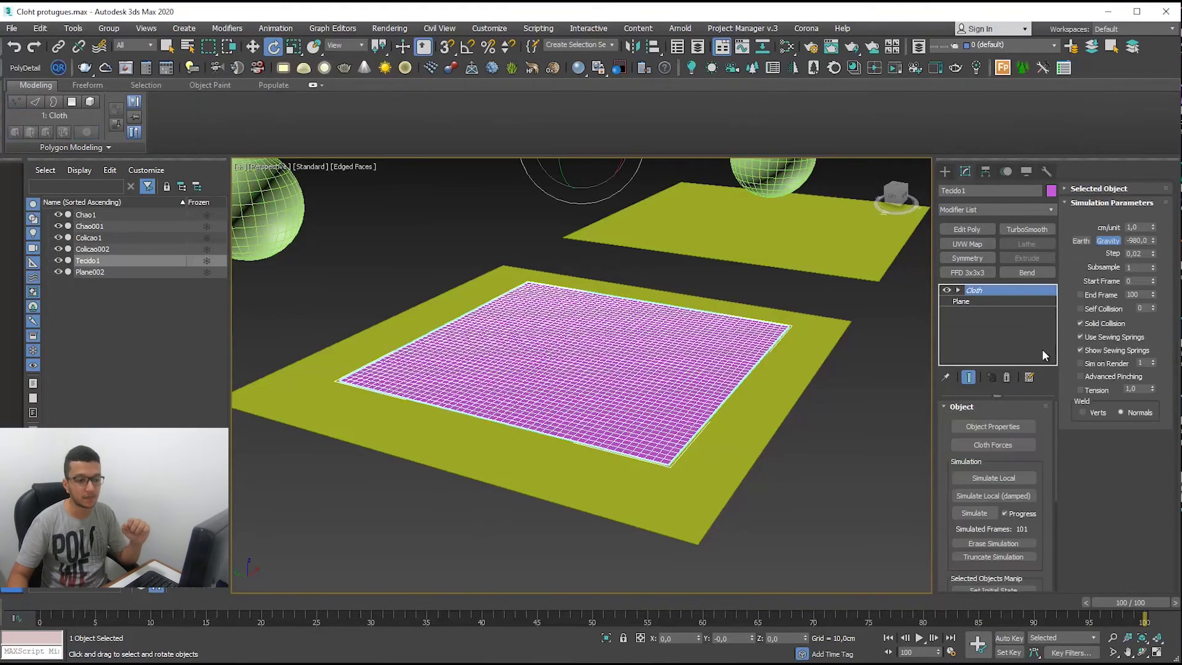
scroll(1046, 523, "down", 3)
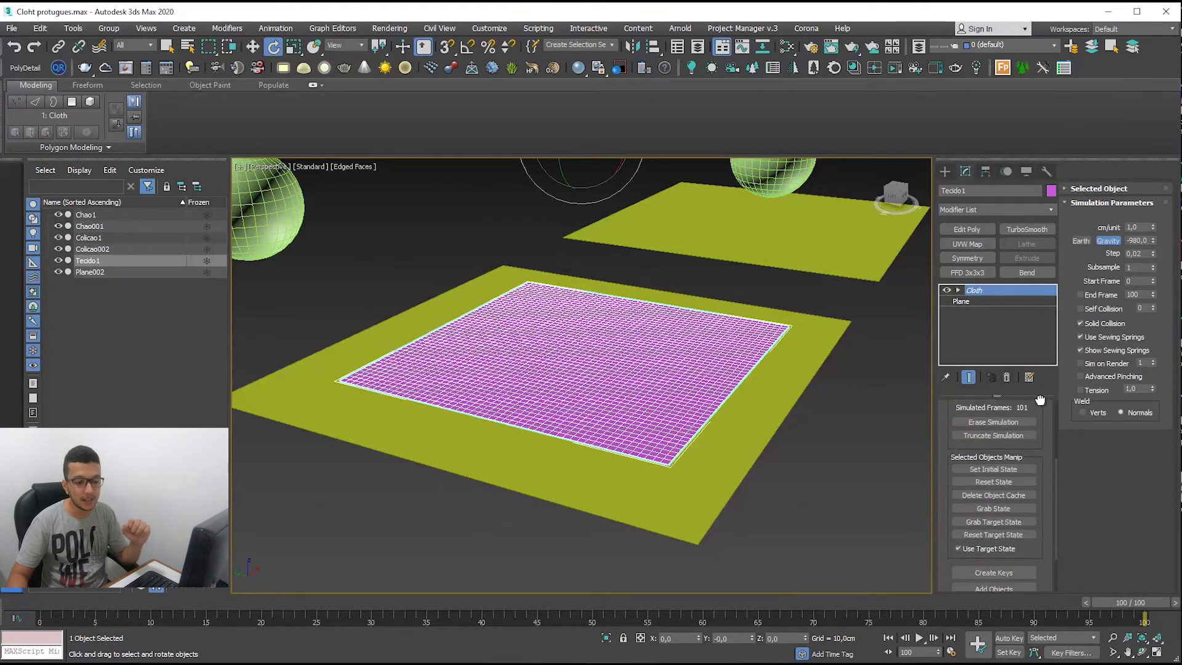
left_click(993, 471)
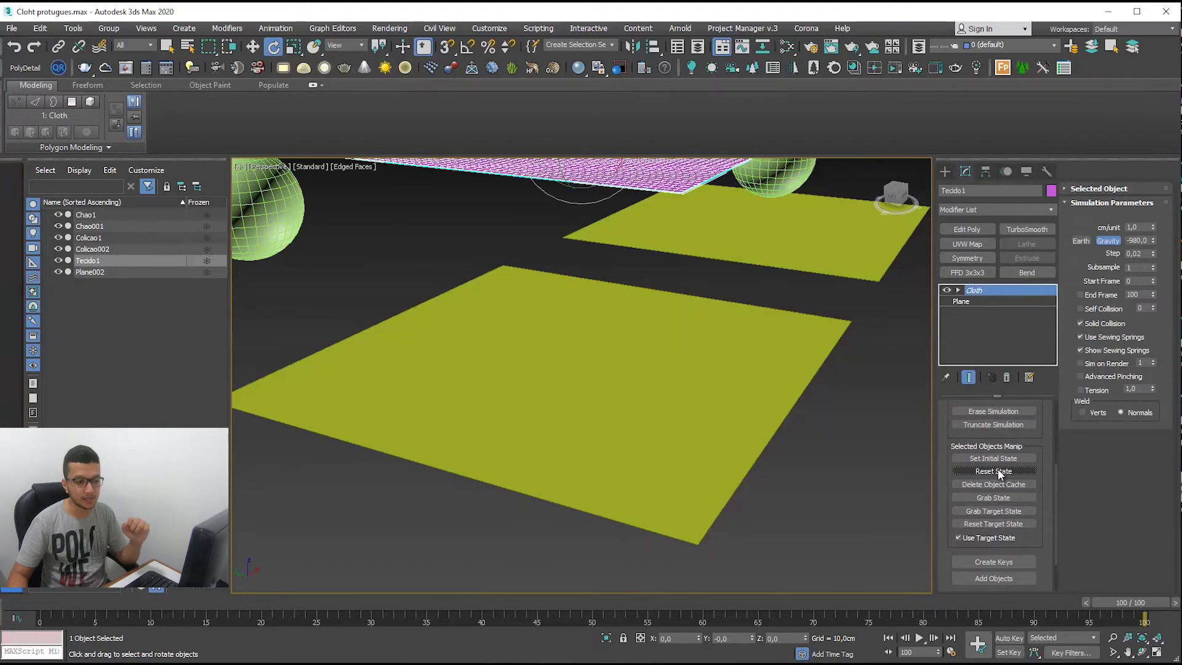
Simulate Tecido1 with the grabbed target state falling onto the floor and stop at about frame 52
middle_click_drag(591, 360, 629, 448)
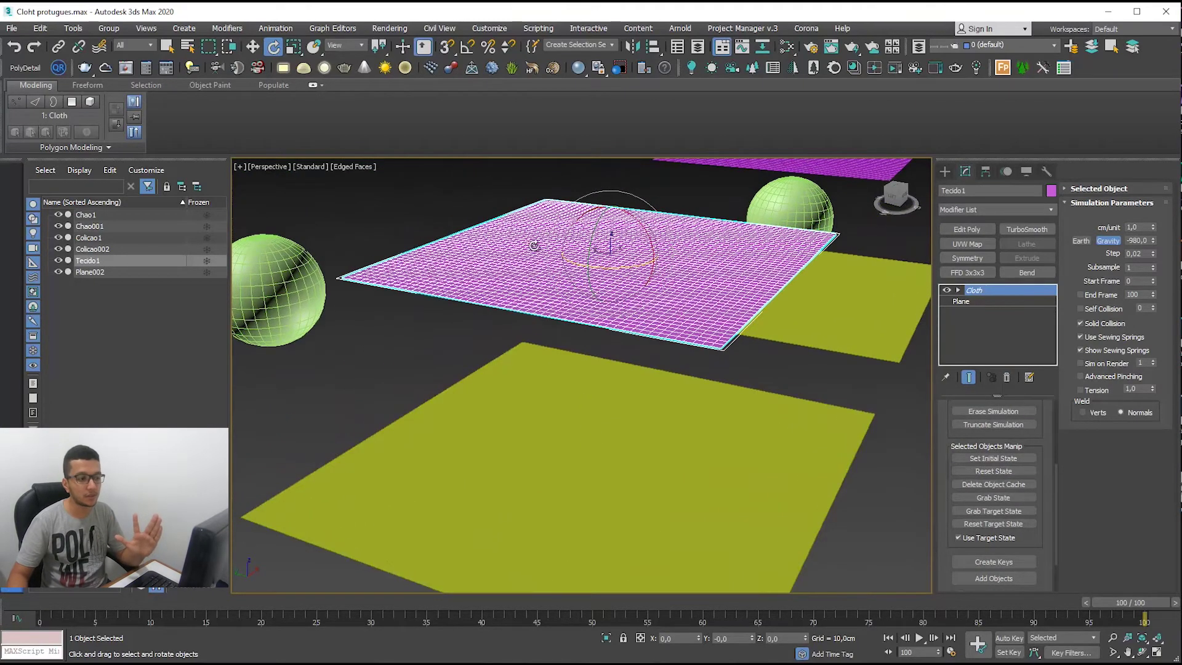
middle_click_drag(638, 280, 688, 242, "alt")
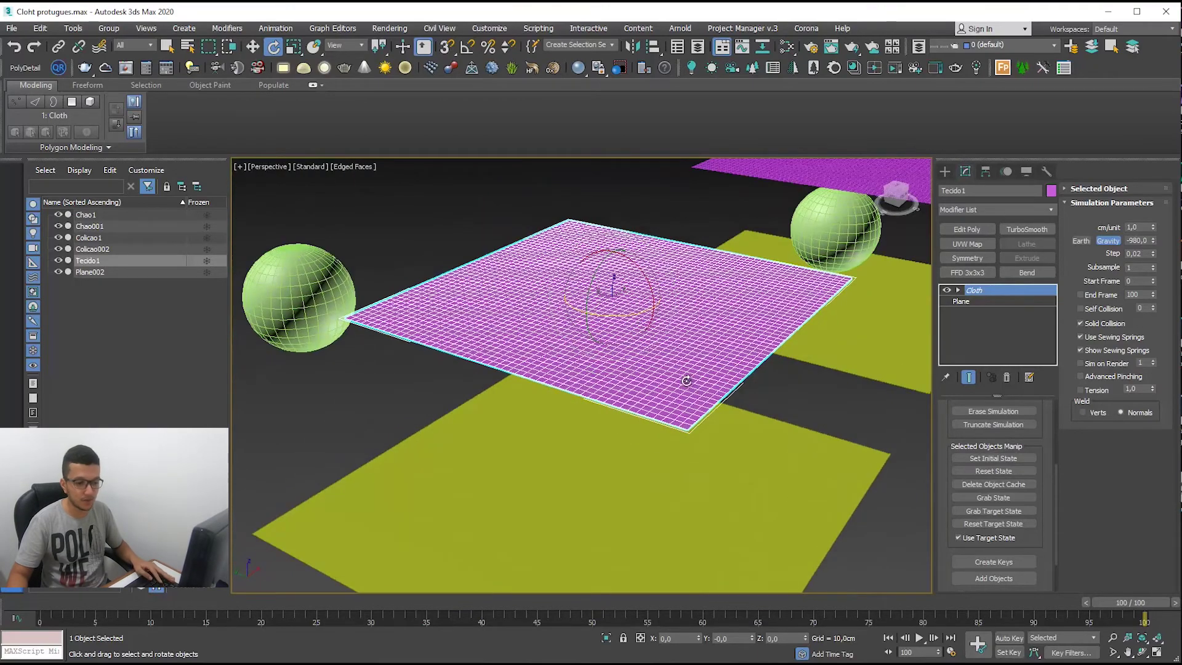
middle_click_drag(683, 377, 704, 362, "alt")
left_click_drag(1040, 438, 1039, 513)
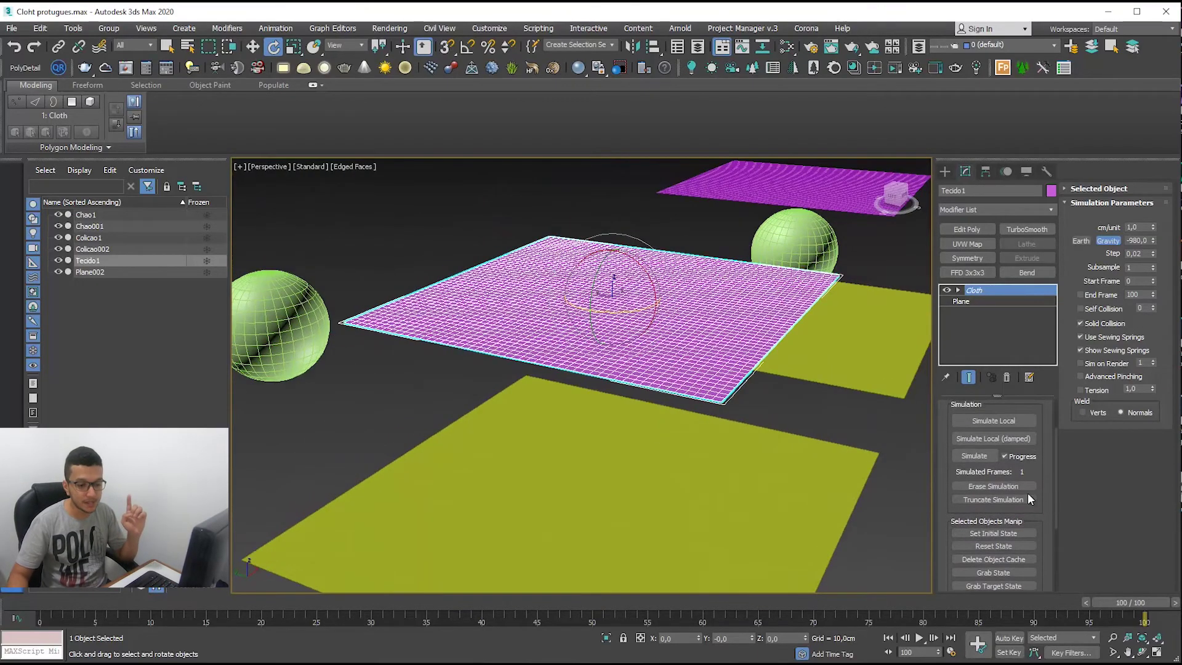
left_click(975, 456)
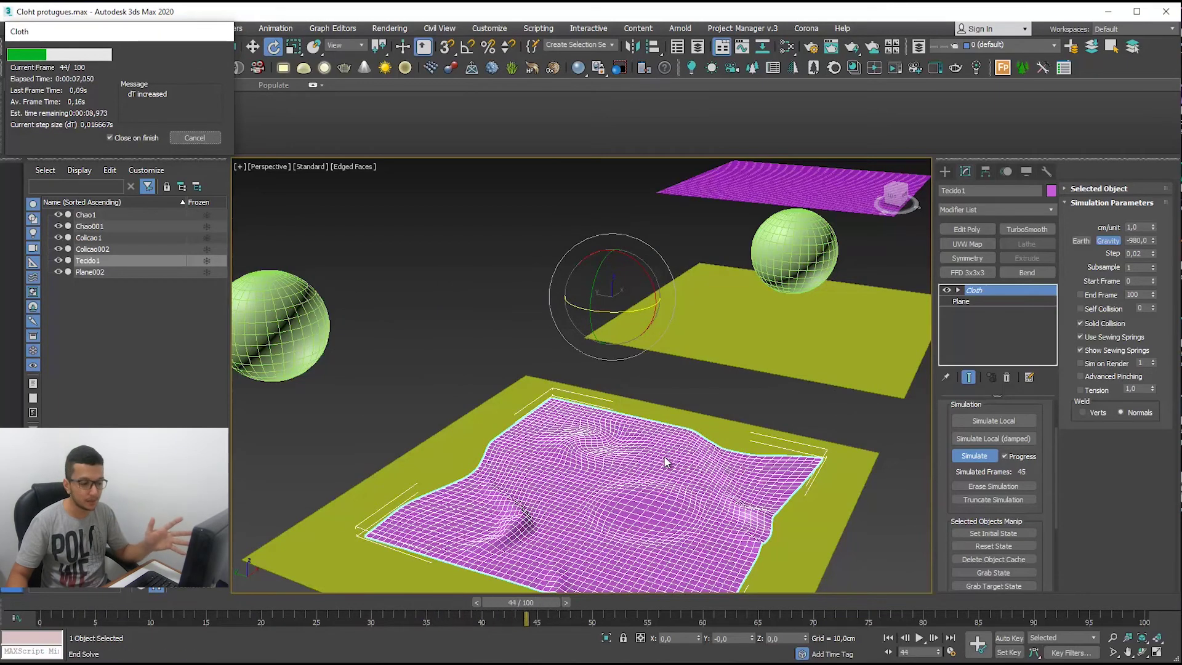
left_click(197, 138)
middle_click_drag(710, 438, 700, 376)
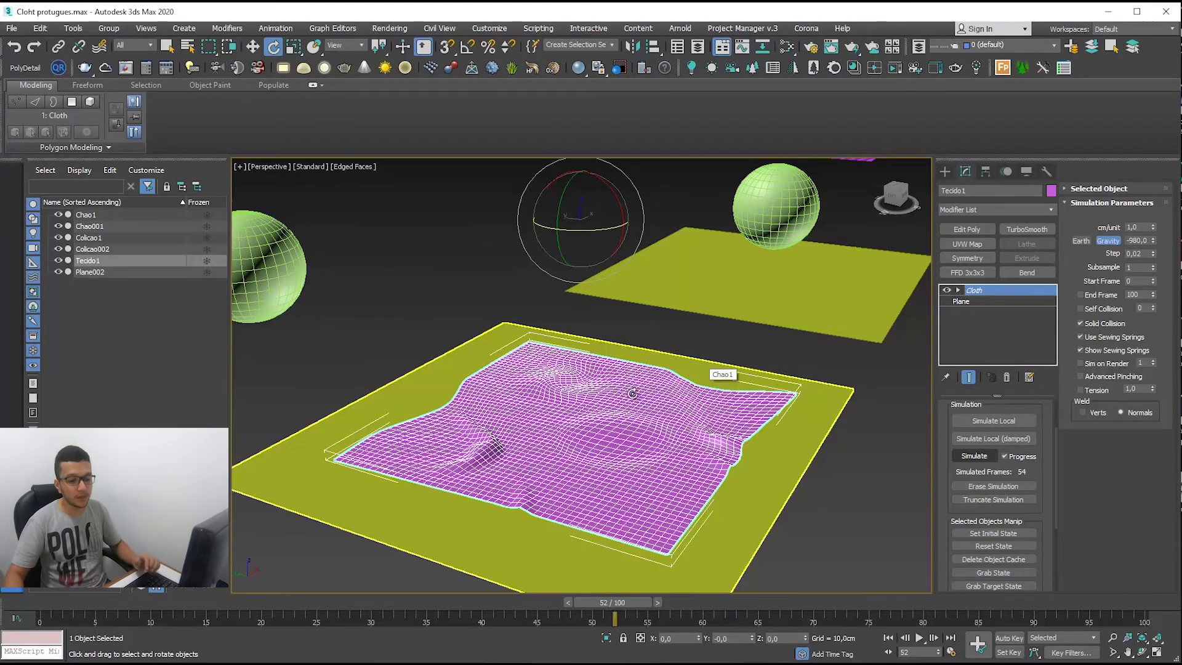
Erase the simulation and move the sphere Colicao1 back under the cloth along the Y axis to about -13.78 cm
left_click(1016, 487)
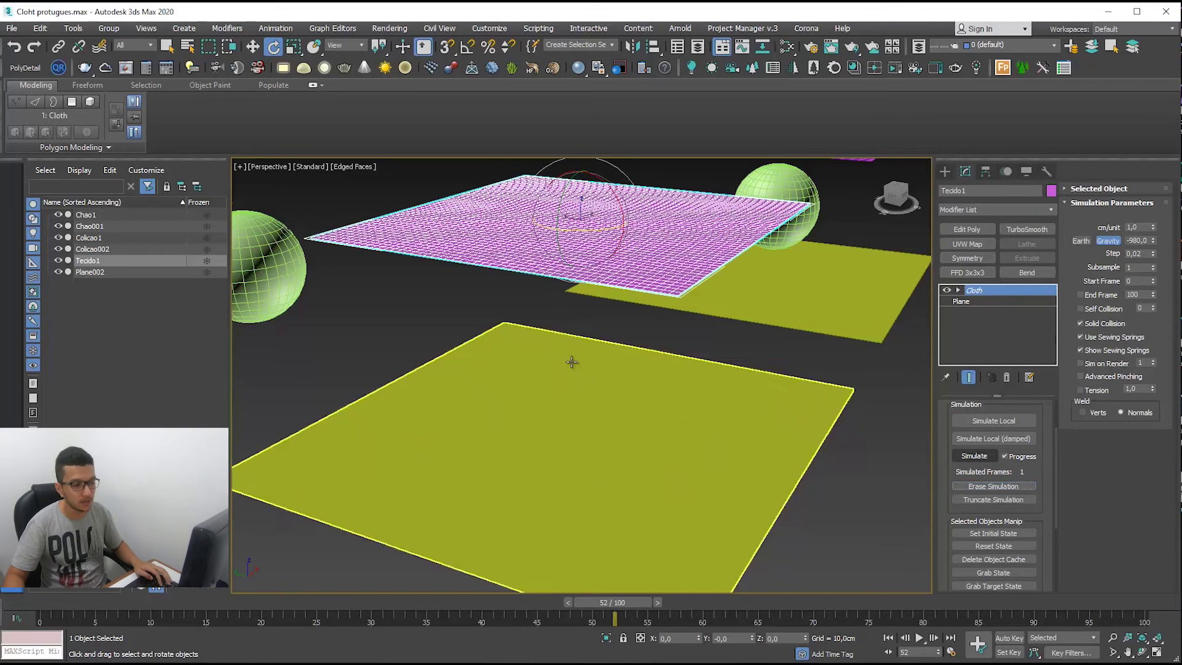
scroll(455, 315, "down", 3)
left_click(357, 334)
key("w")
left_click_drag(369, 327, 595, 402)
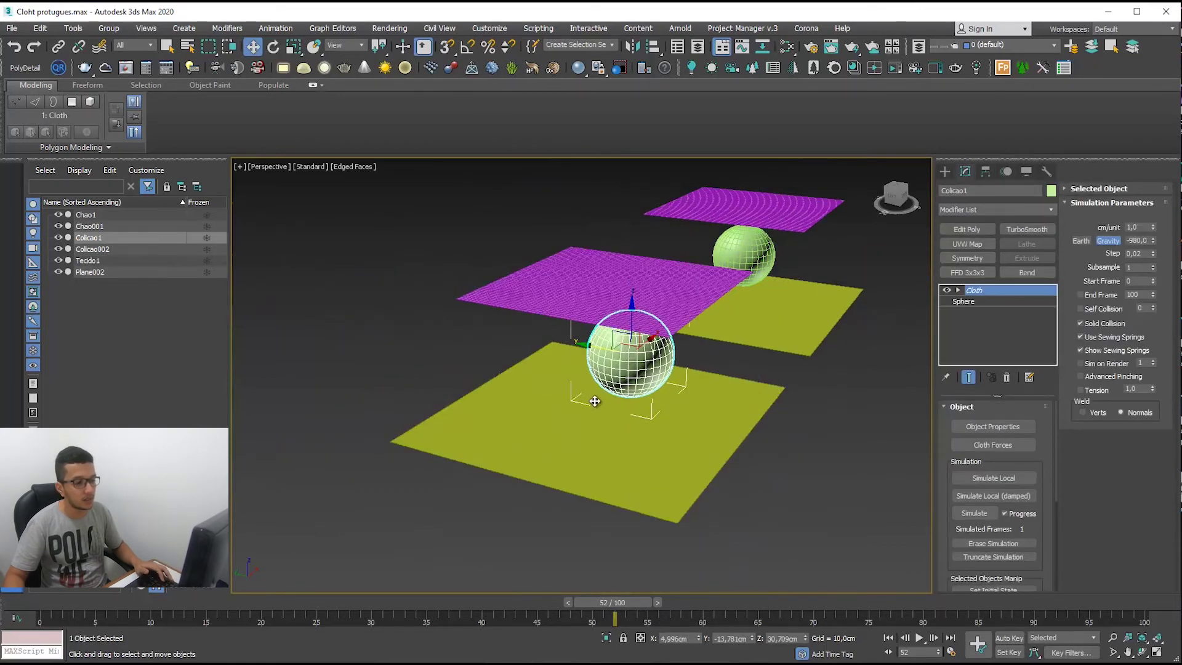
Simulate the cloth with its target state falling over the sphere and stop at about frame 19
left_click(974, 513)
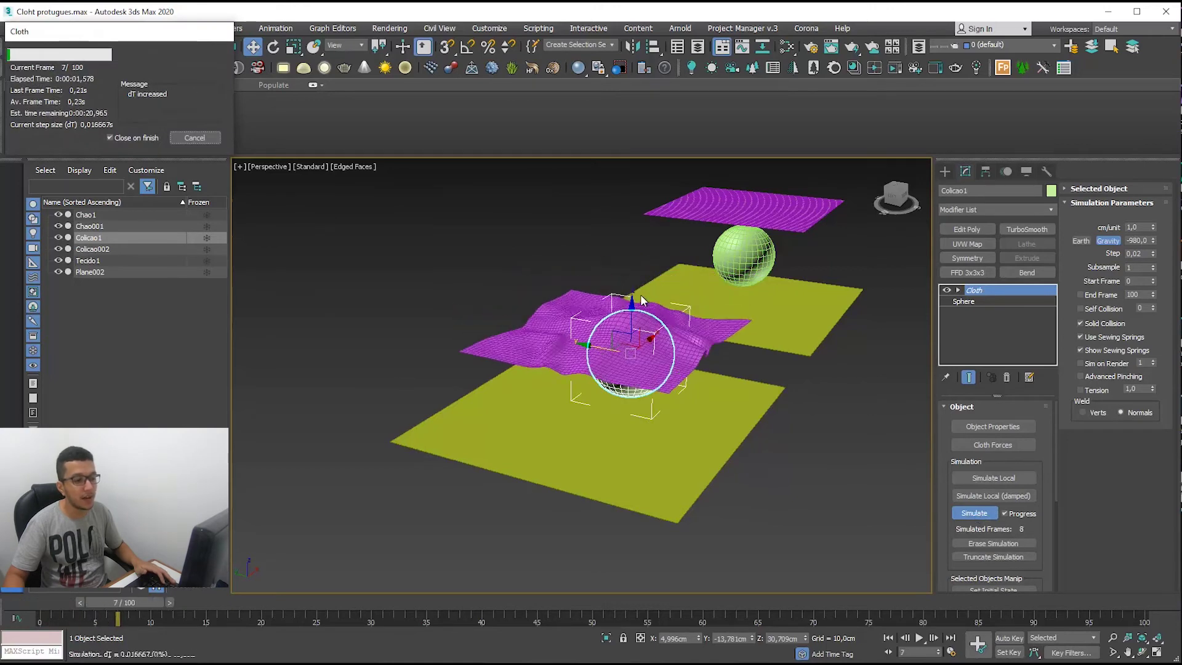
left_click(198, 138)
scroll(677, 398, "up", 5)
middle_click_drag(761, 420, 619, 467, "alt")
Reset the state of the sphere Colicao1 and of the cloth Tecido1
left_click_drag(1056, 488, 1050, 552)
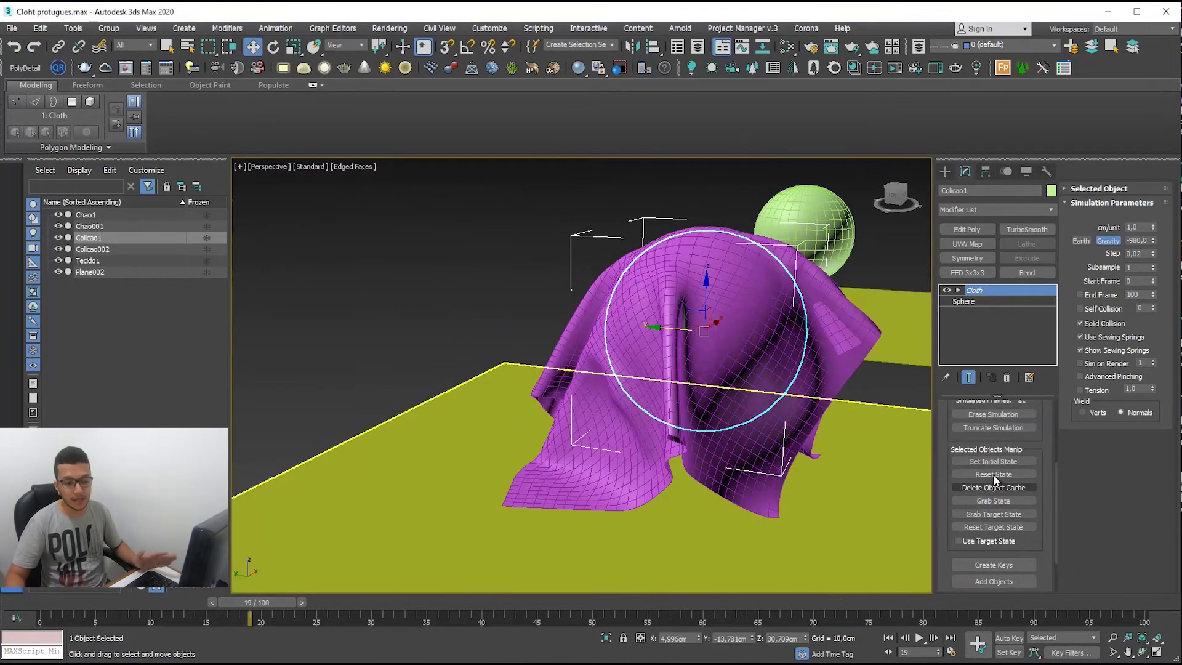
left_click(994, 476)
left_click_drag(1043, 453, 1043, 495)
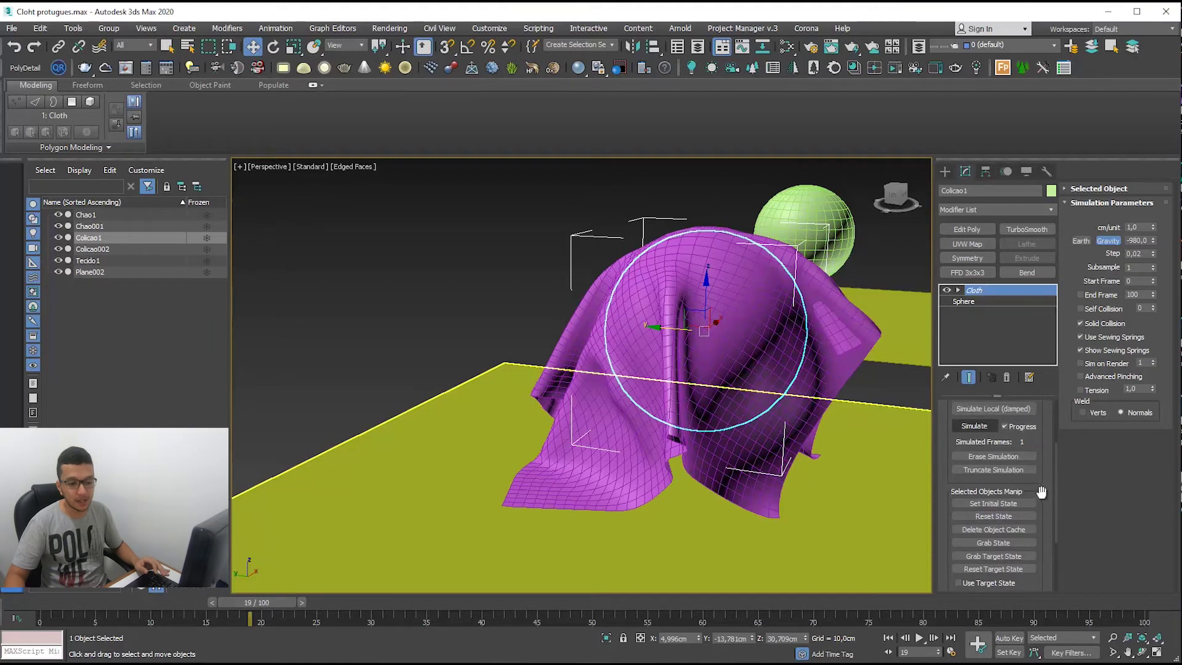
left_click(815, 384)
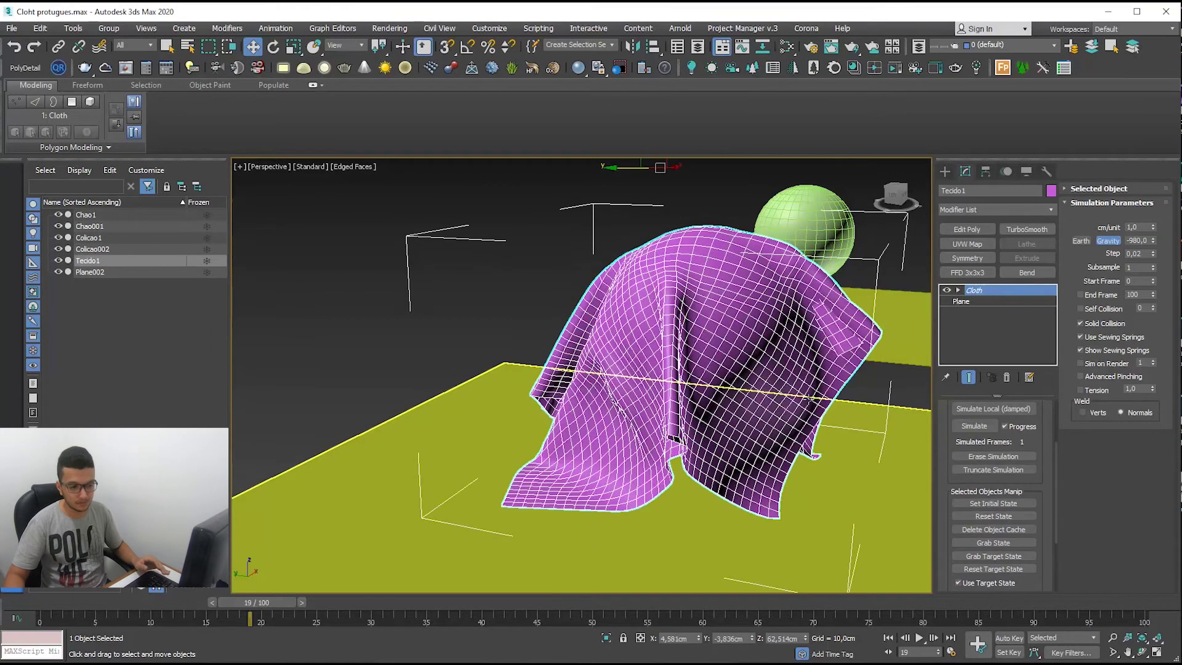
scroll(1022, 500, "down", 1)
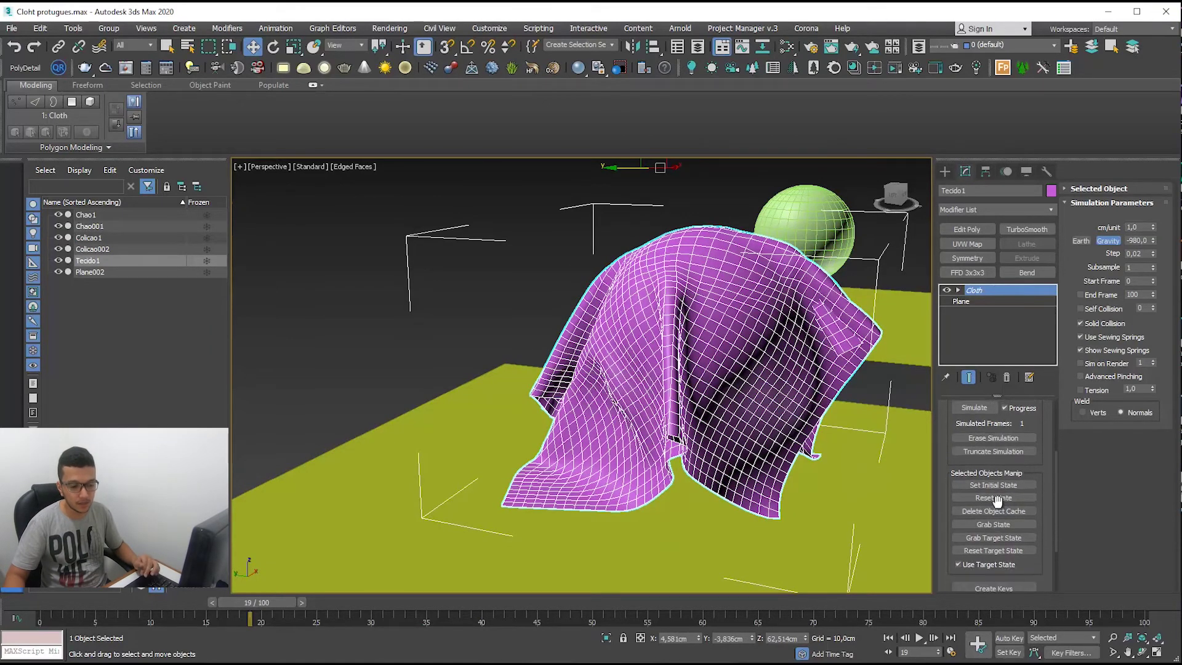
left_click(1000, 499)
Simulate Tecido1 over the sphere again with Use Target State on and stop at about frame 15
scroll(736, 394, "down", 5)
middle_click_drag(736, 393, 665, 438, "alt")
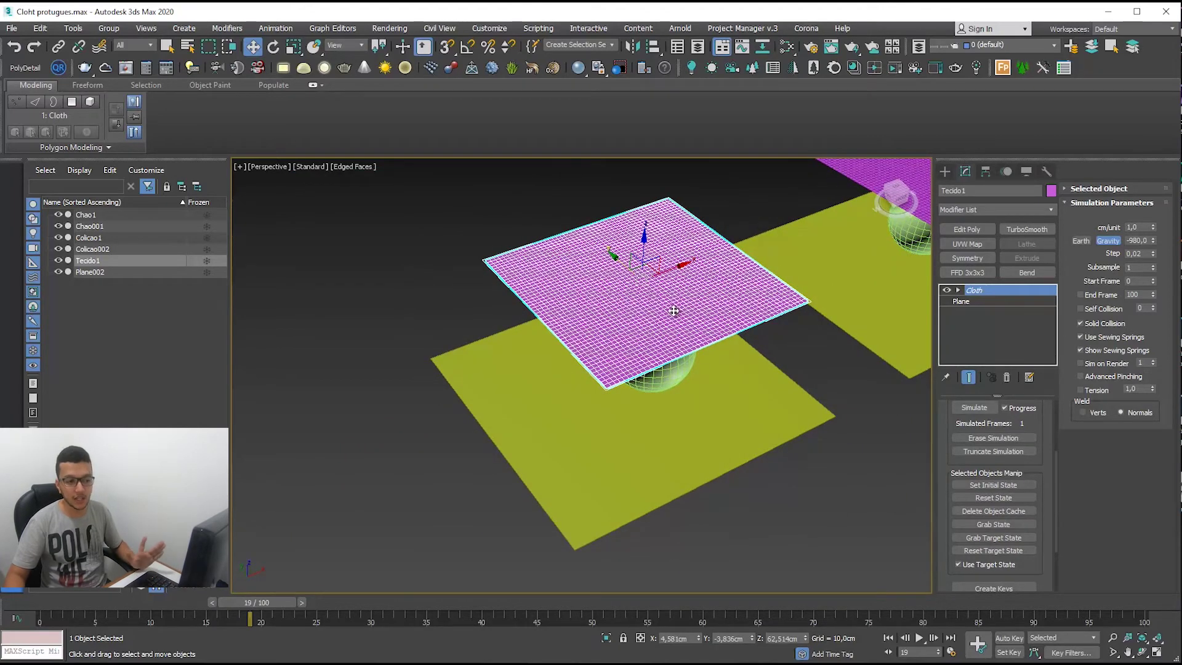
left_click(974, 408)
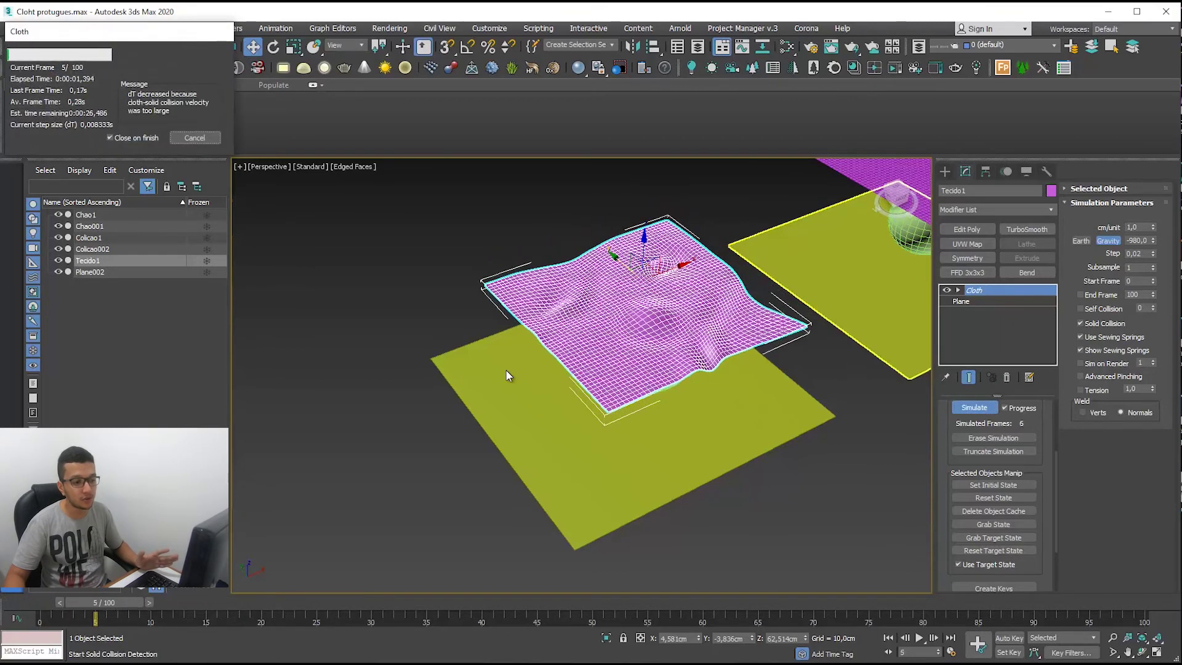
left_click(194, 138)
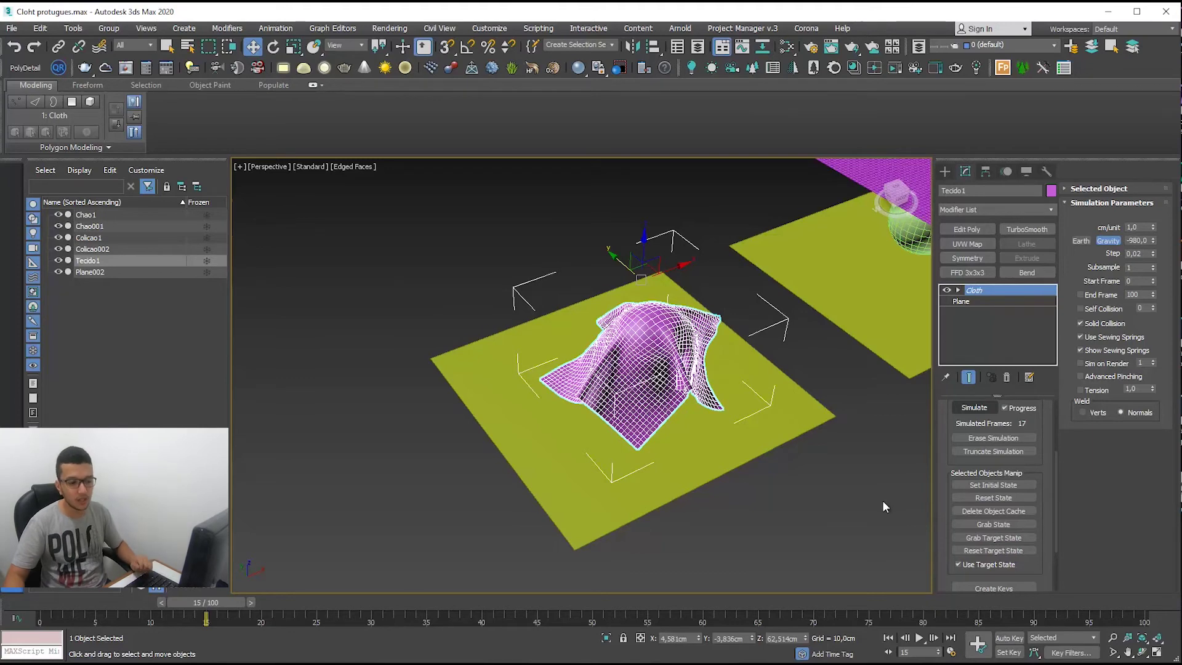
Reset Tecido1's state and move the sphere Colicao1 out from under the cloth by about 135 cm along the Y axis
left_click(995, 497)
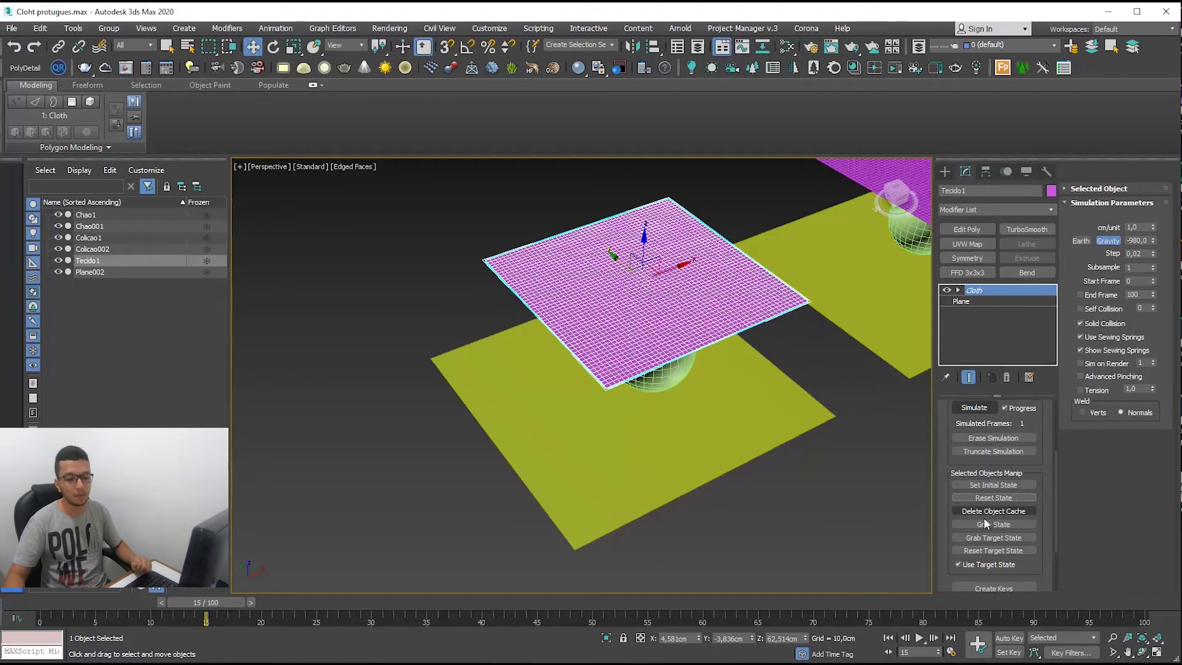
left_click(972, 558)
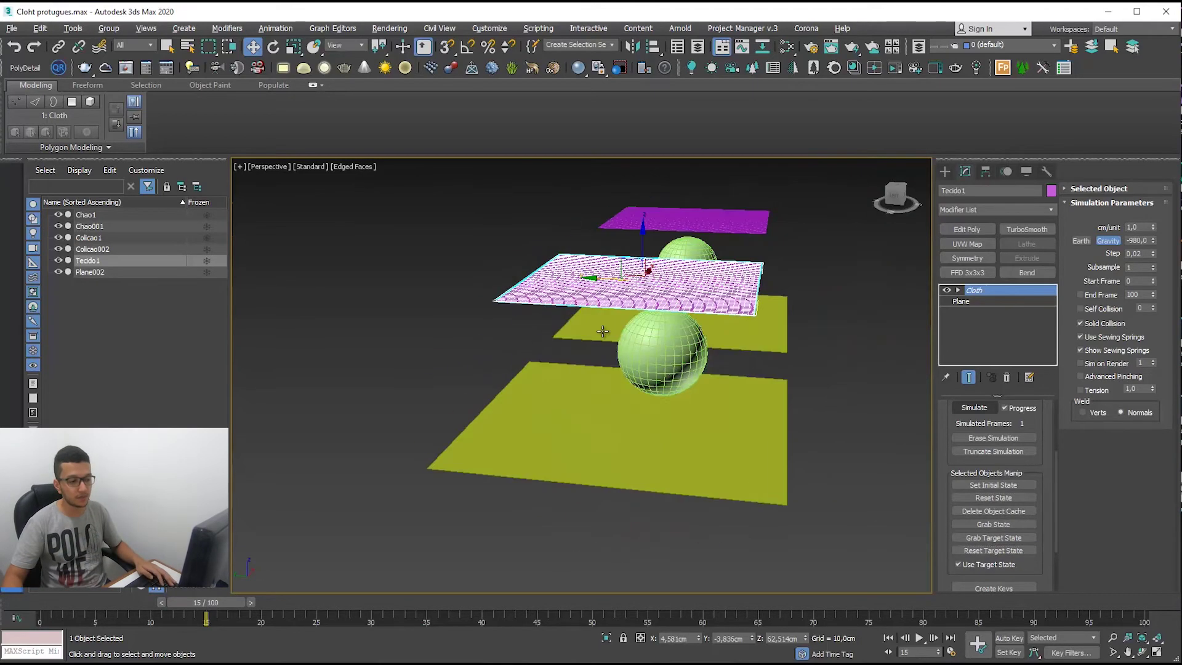
left_click(618, 345)
left_click_drag(613, 351, 320, 330)
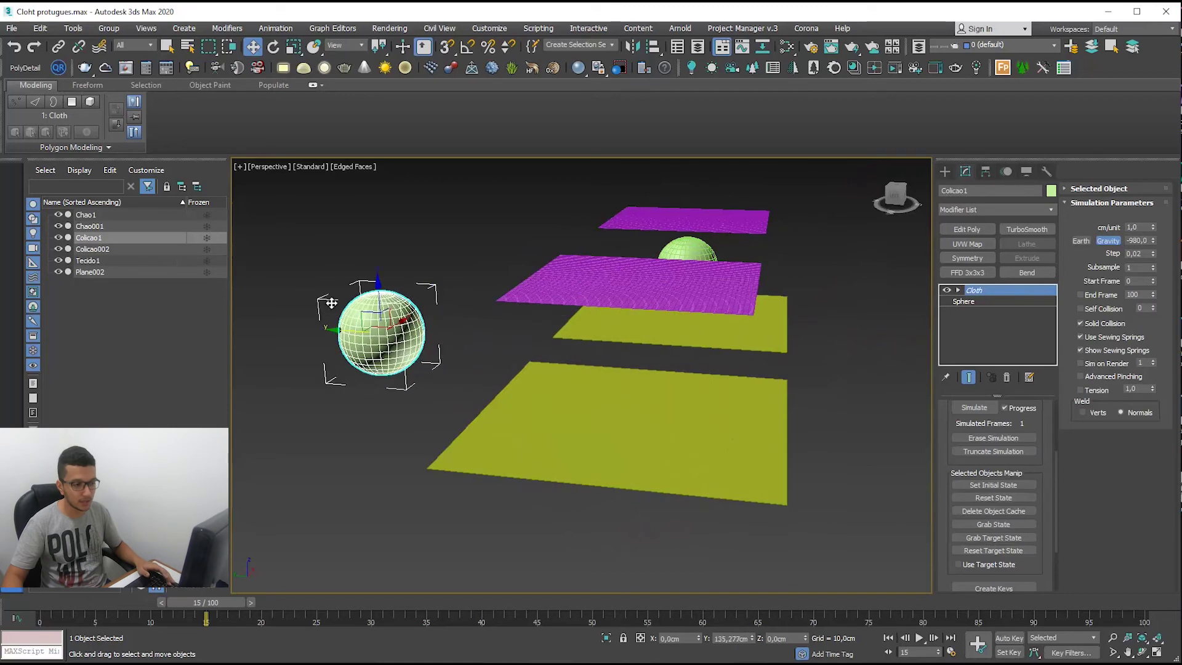
Simulate Tecido1 falling onto the floor plane with Use Target State on and stop at about frame 34
middle_click_drag(799, 381, 621, 316, "alt")
left_click(621, 316)
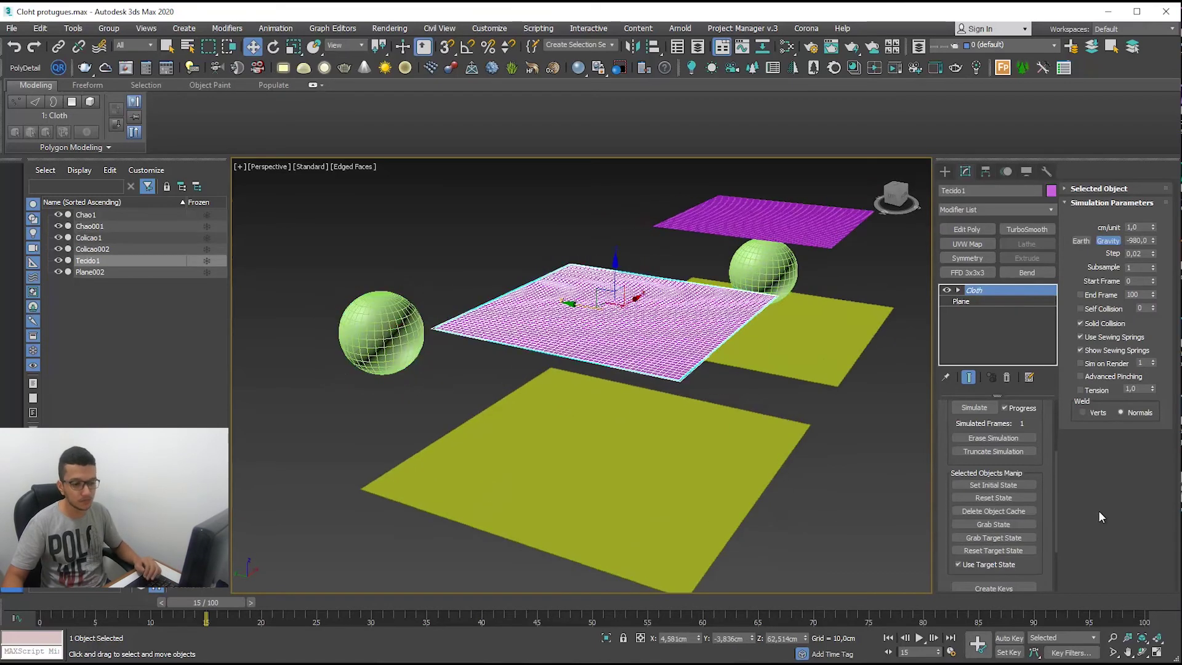
left_click(981, 410)
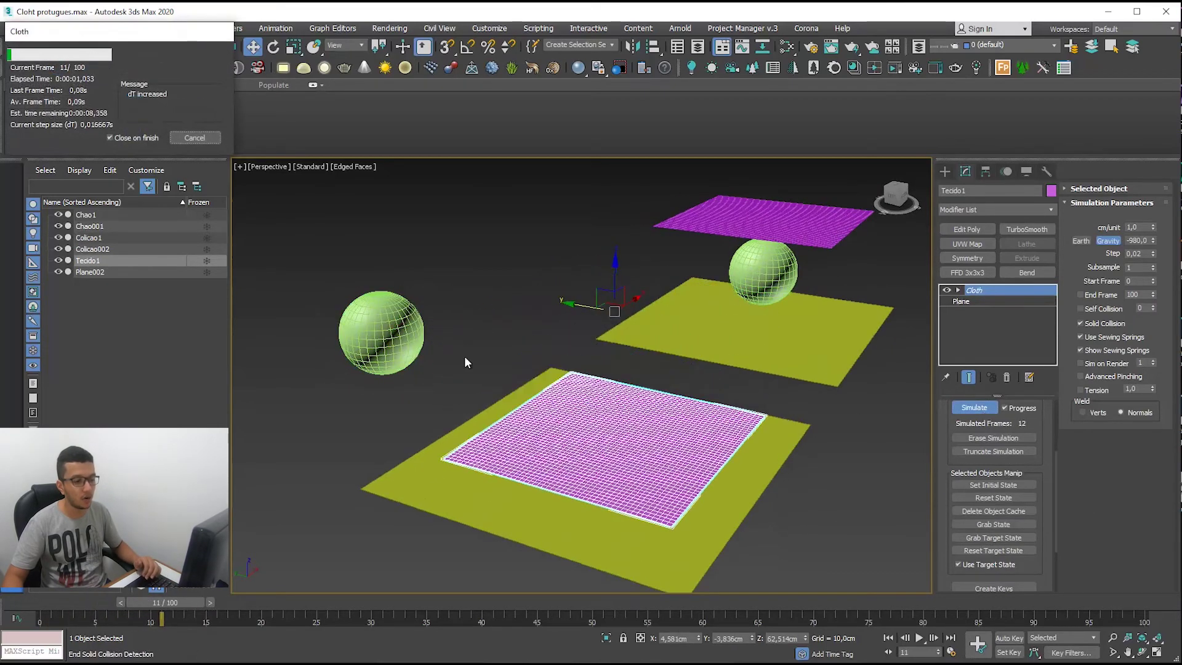
left_click(194, 137)
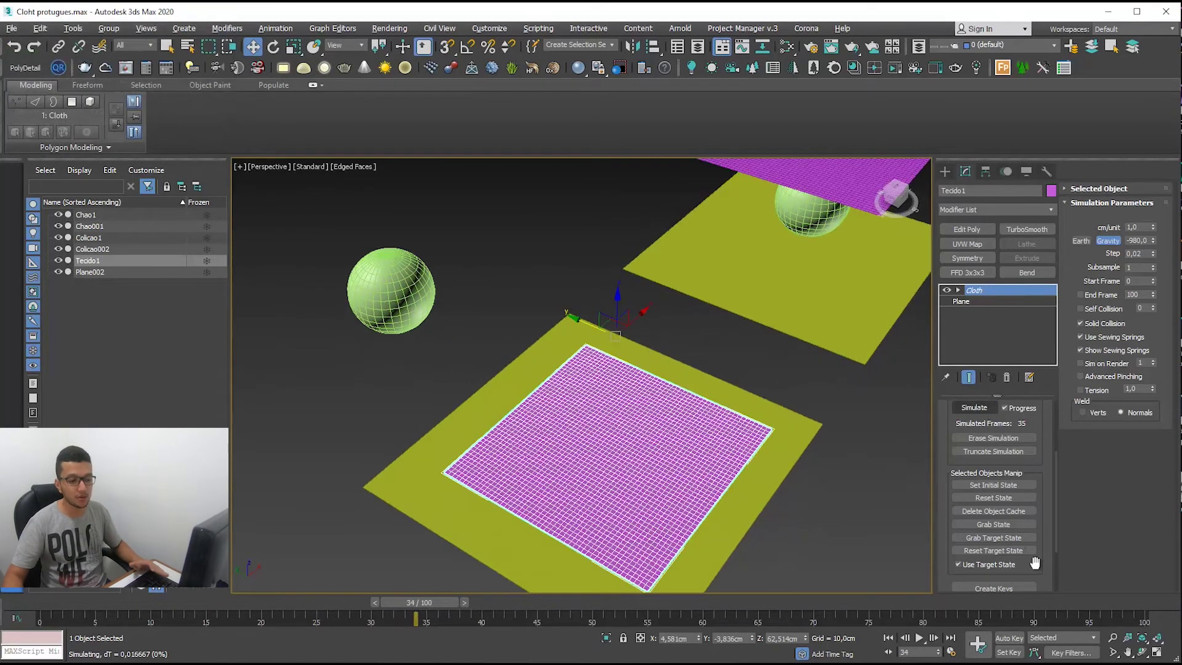
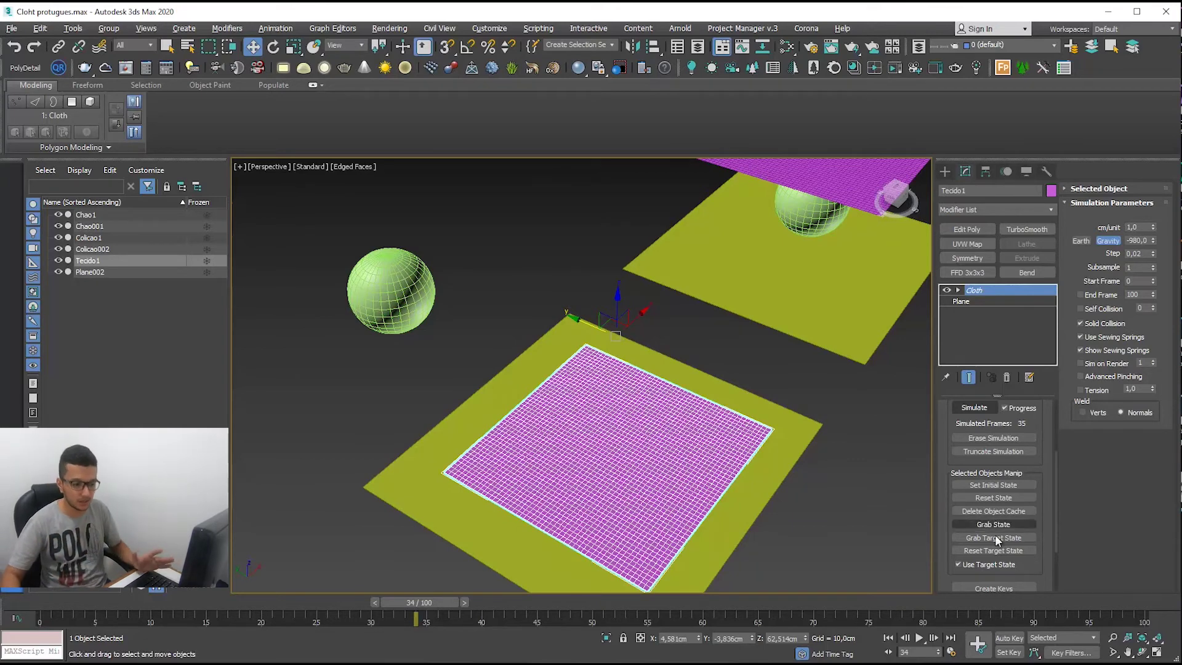
Reset Tecido1's state and move the sphere Colicao1 back underneath the cloth to about Y -11 cm
left_click_drag(1040, 478, 1036, 400)
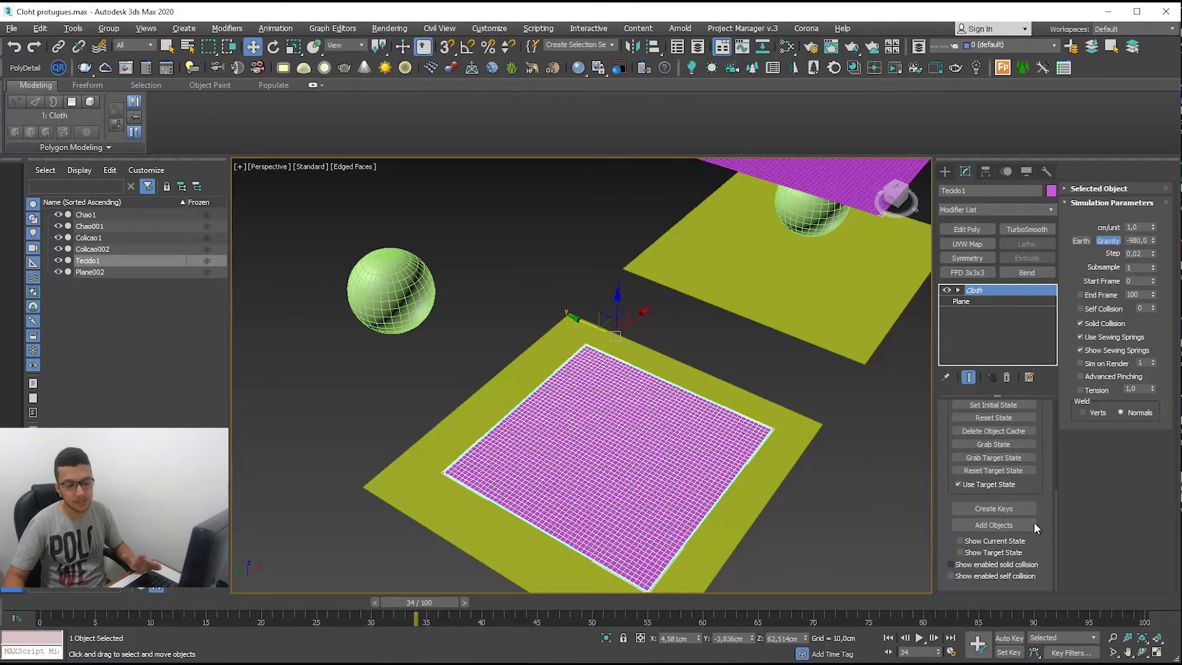
left_click(1017, 416)
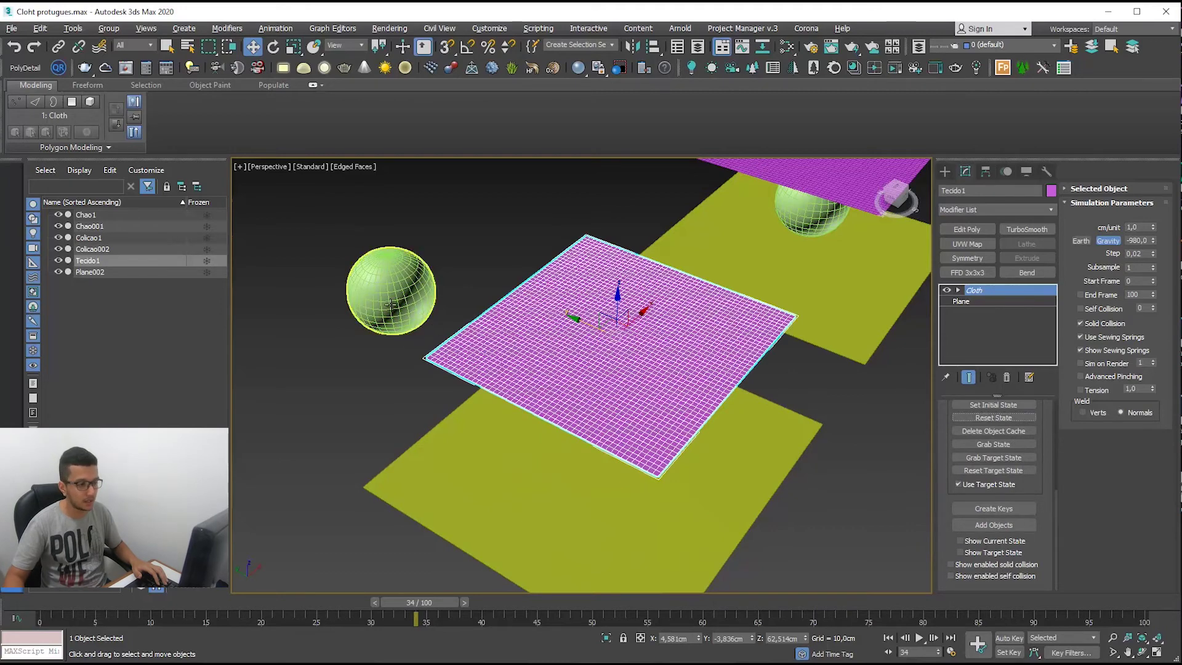
left_click(365, 266)
left_click_drag(362, 283, 600, 397)
scroll(998, 451, "up", 3)
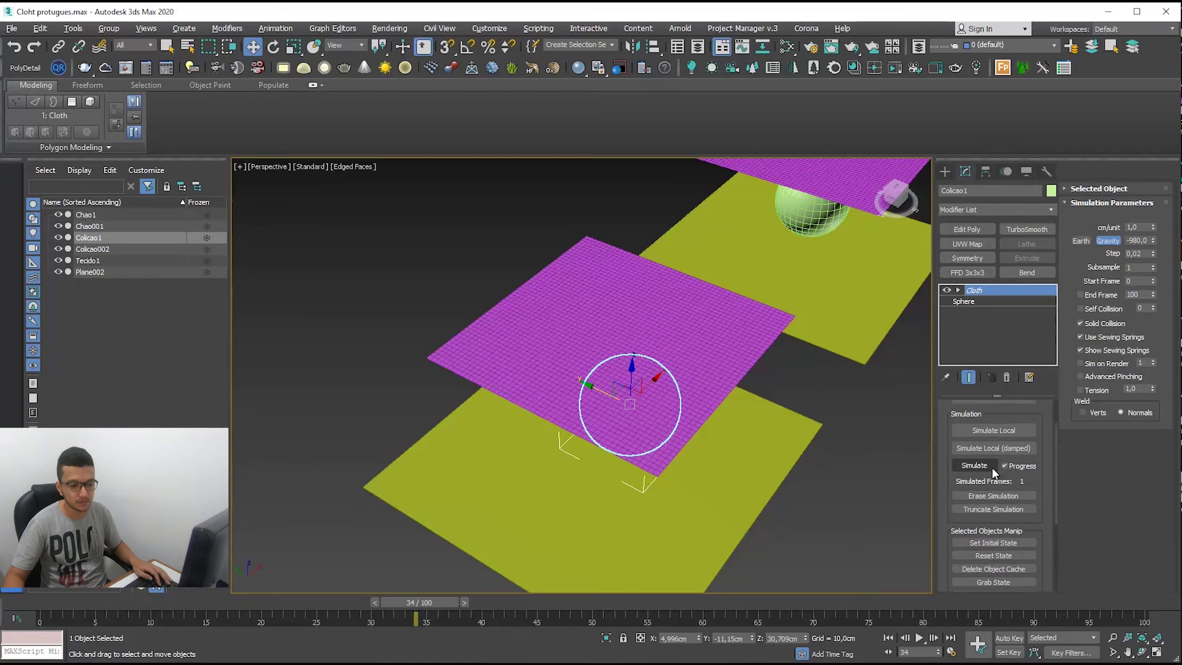
Simulate the cloth falling over the sphere, stop at about frame 22 and scrub the timeline back to frame 10
left_click(993, 466)
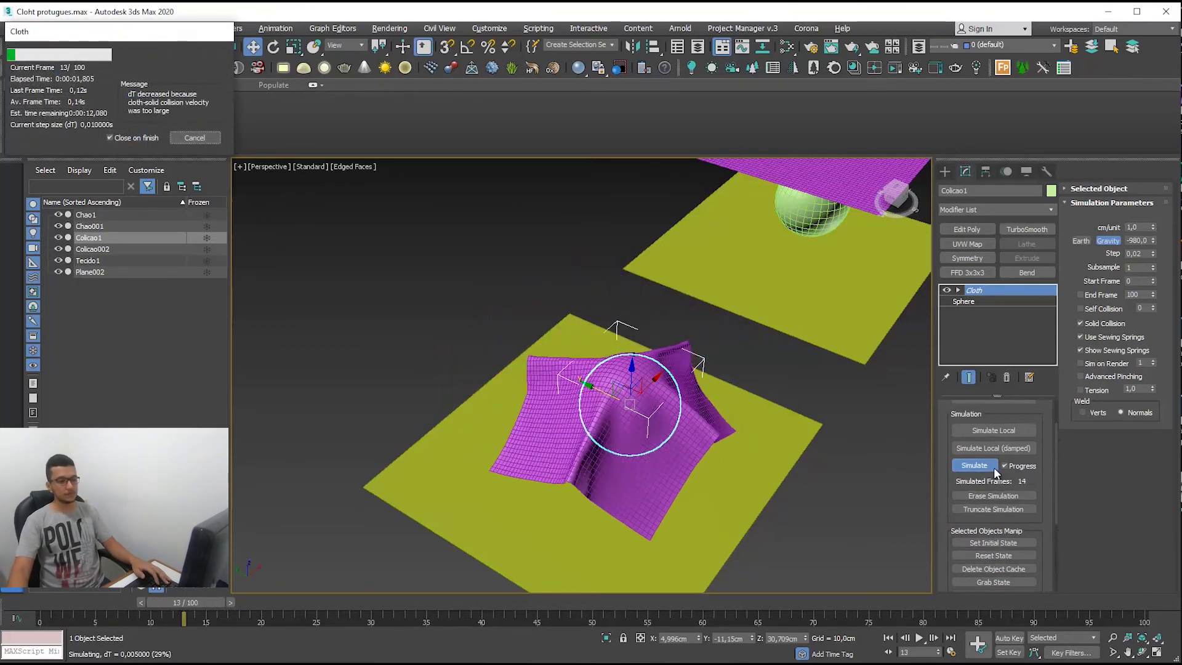
left_click(199, 139)
middle_click_drag(591, 456, 616, 437, "alt")
scroll(616, 437, "up", 3)
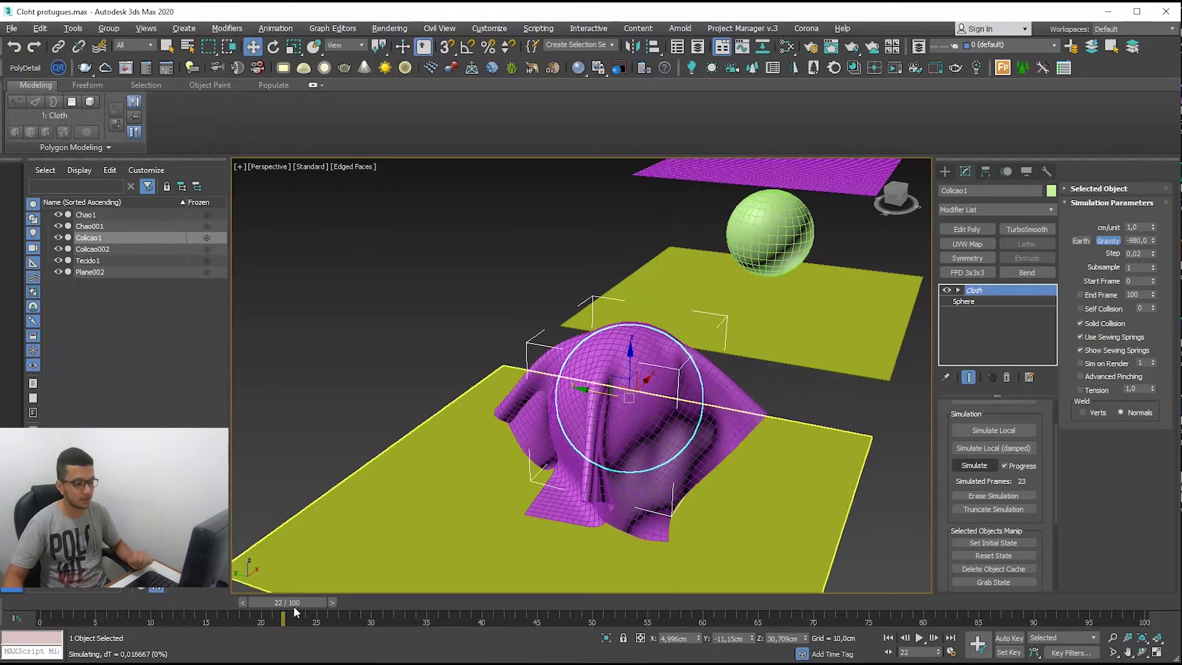
left_click_drag(319, 600, 191, 590)
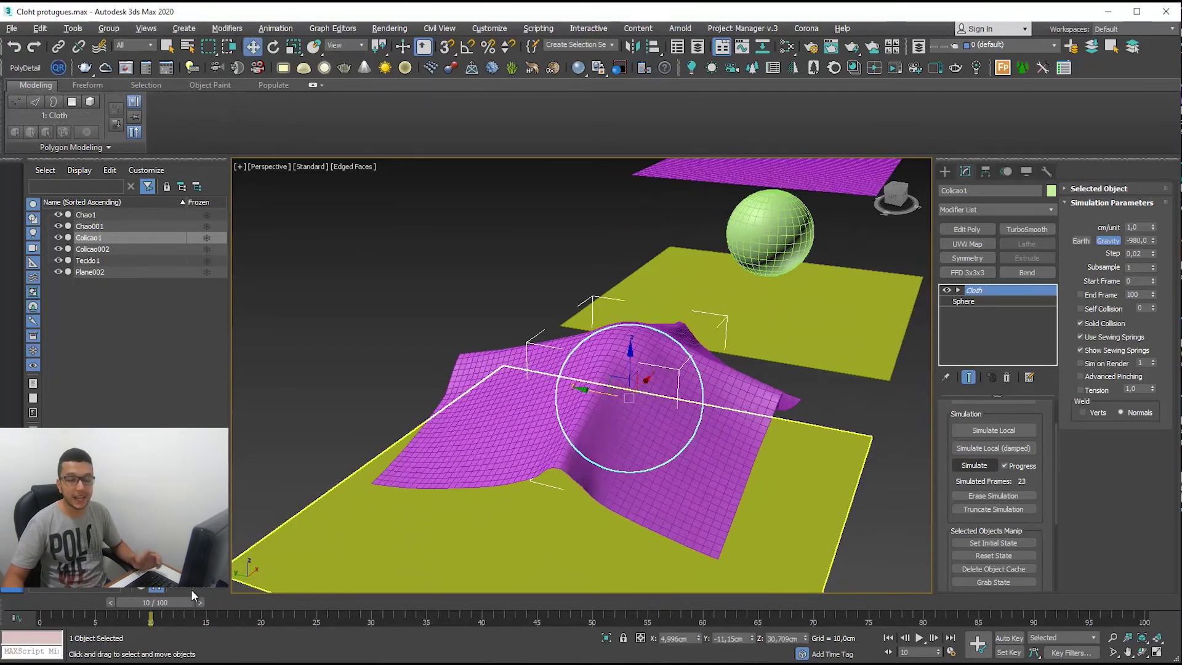
Preview the cloth with Show Current State and with Show Target State, turning each display off again
scroll(1044, 368, "down", 5)
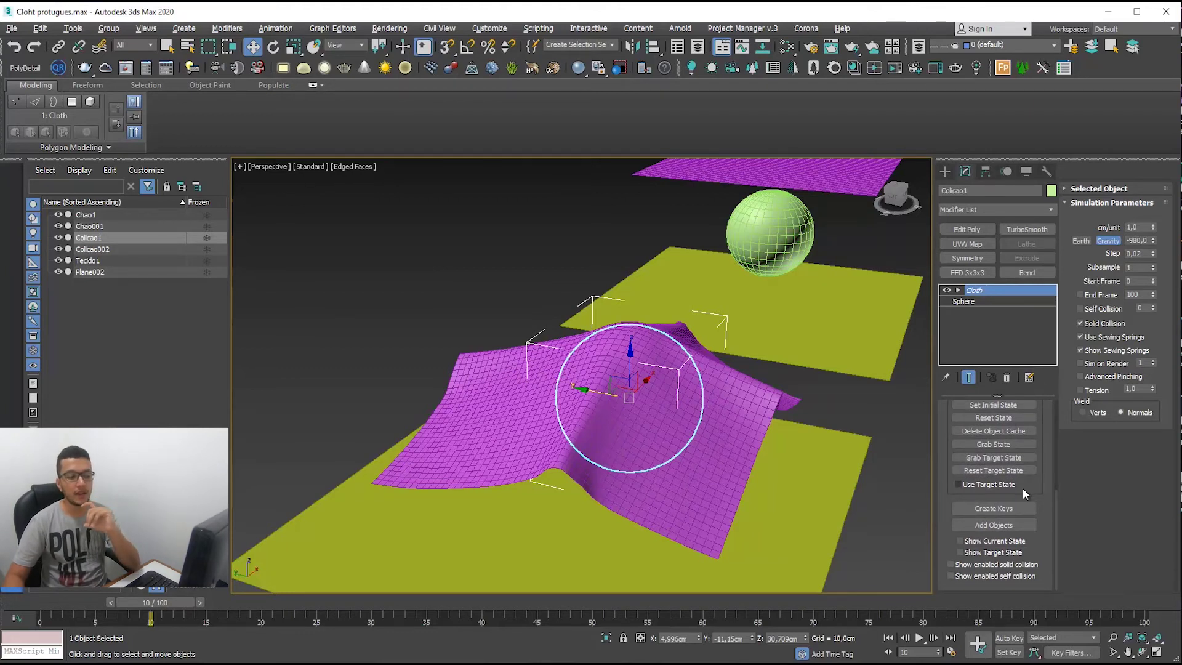
left_click(990, 541)
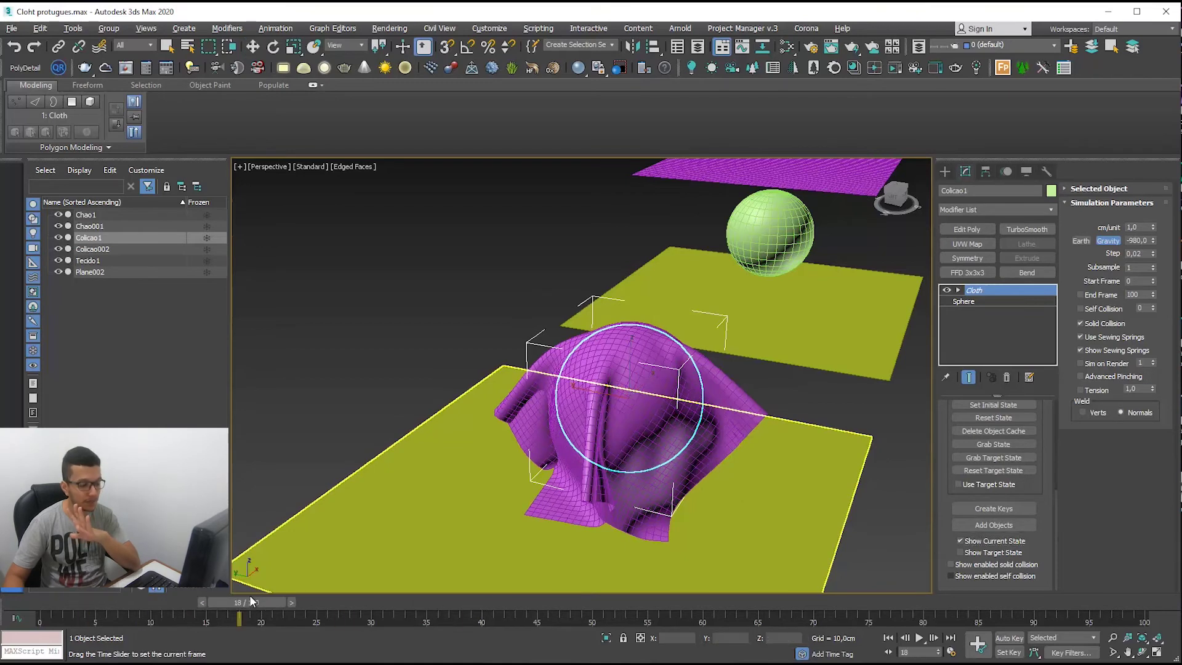
left_click(976, 542)
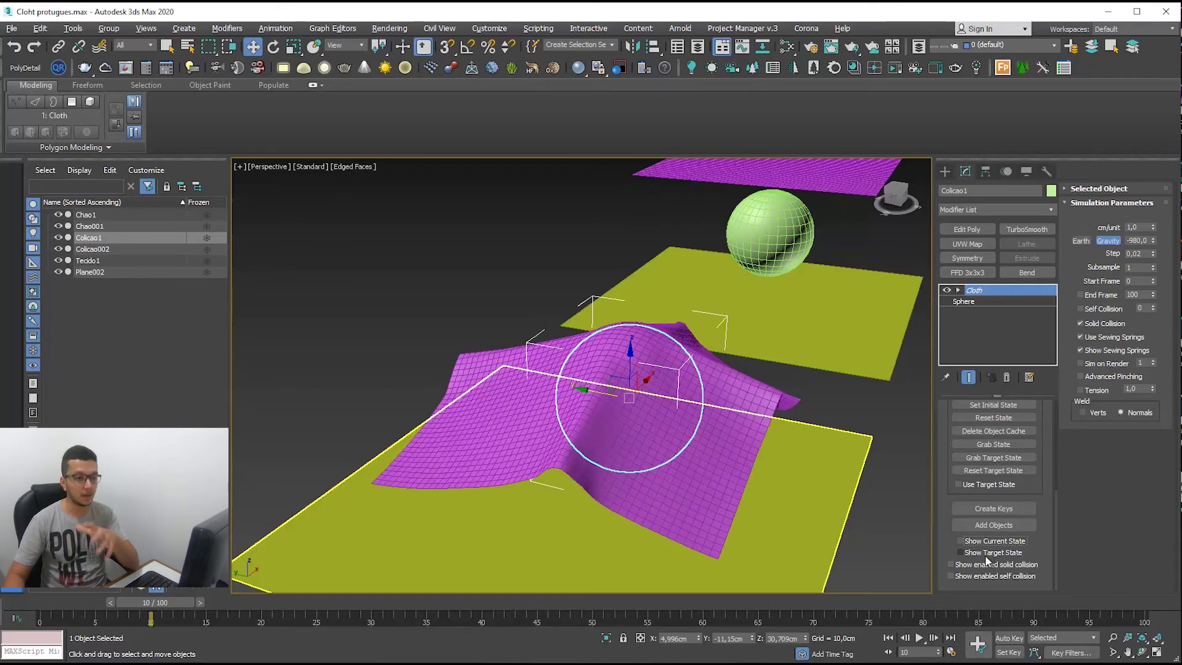
left_click(984, 555)
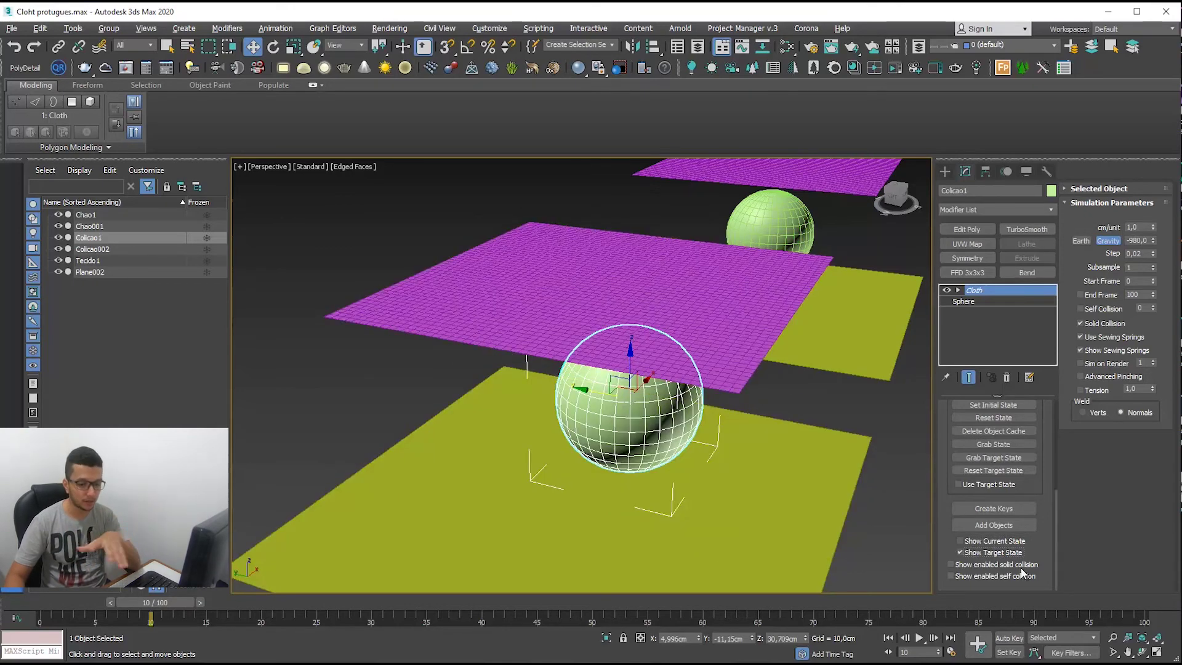
left_click(985, 552)
Toggle Show Current State and Show Target State repeatedly to compare both displays, leaving both off
left_click(984, 542)
left_click(986, 554)
left_click(985, 552)
left_click(986, 543)
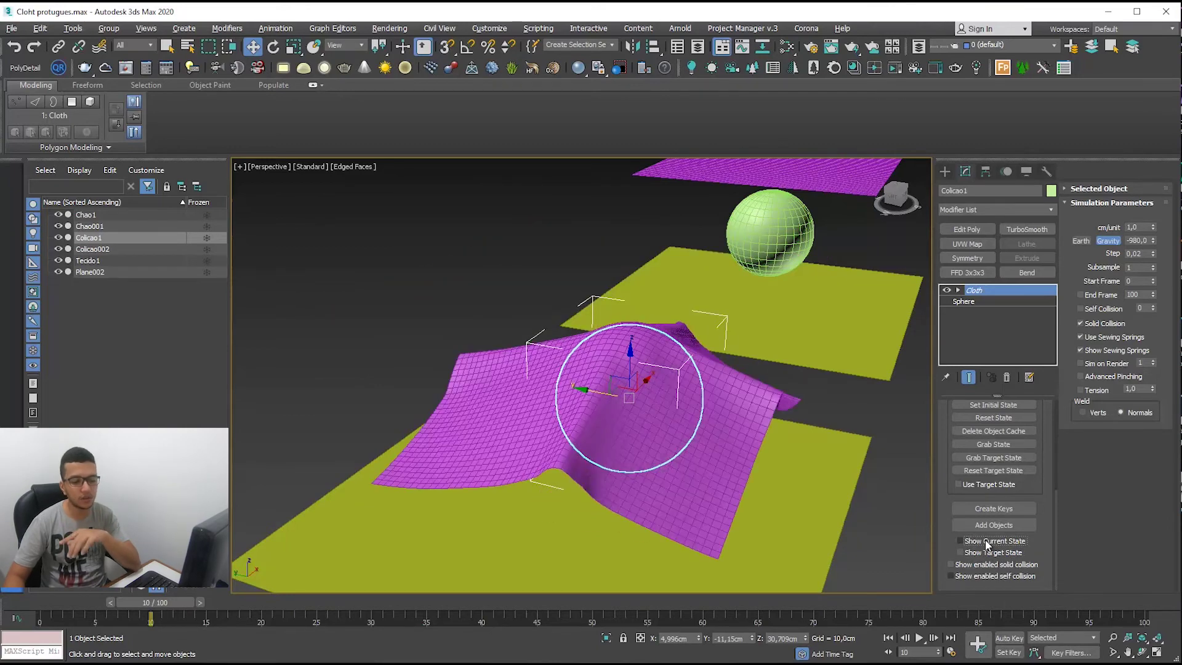
left_click(985, 542)
left_click(986, 541)
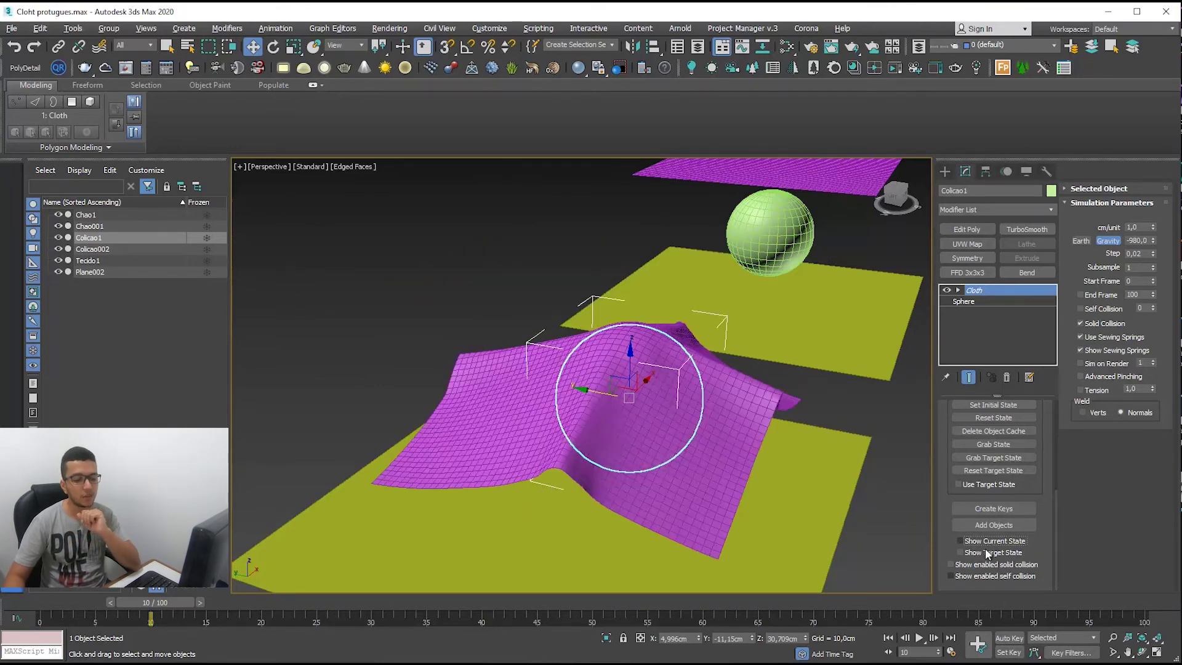
left_click(987, 552)
left_click(987, 552)
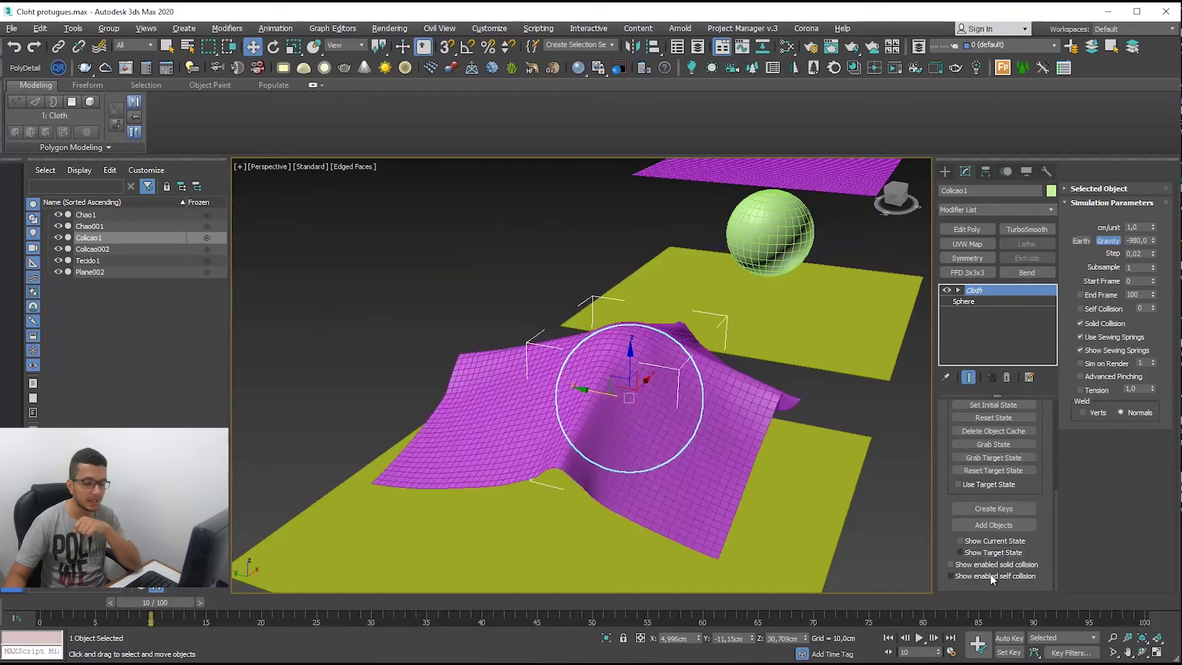
Preview Show enabled solid collision and Show enabled self collision on the cloth, turning each display off again
left_click(977, 565)
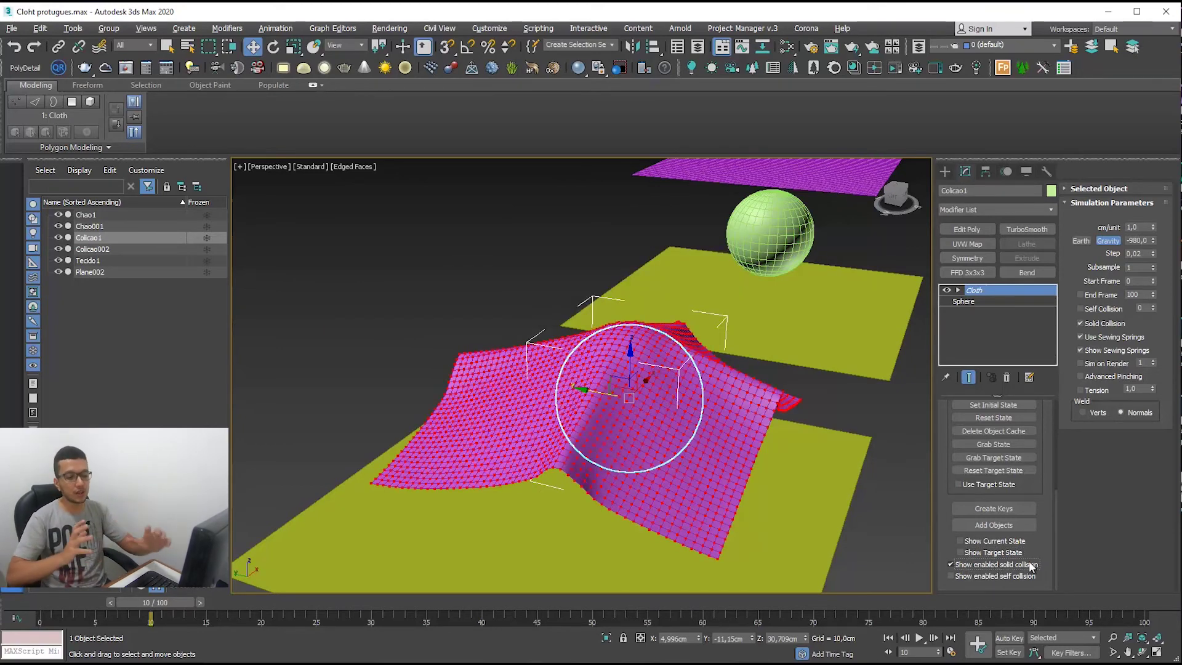
left_click(958, 290)
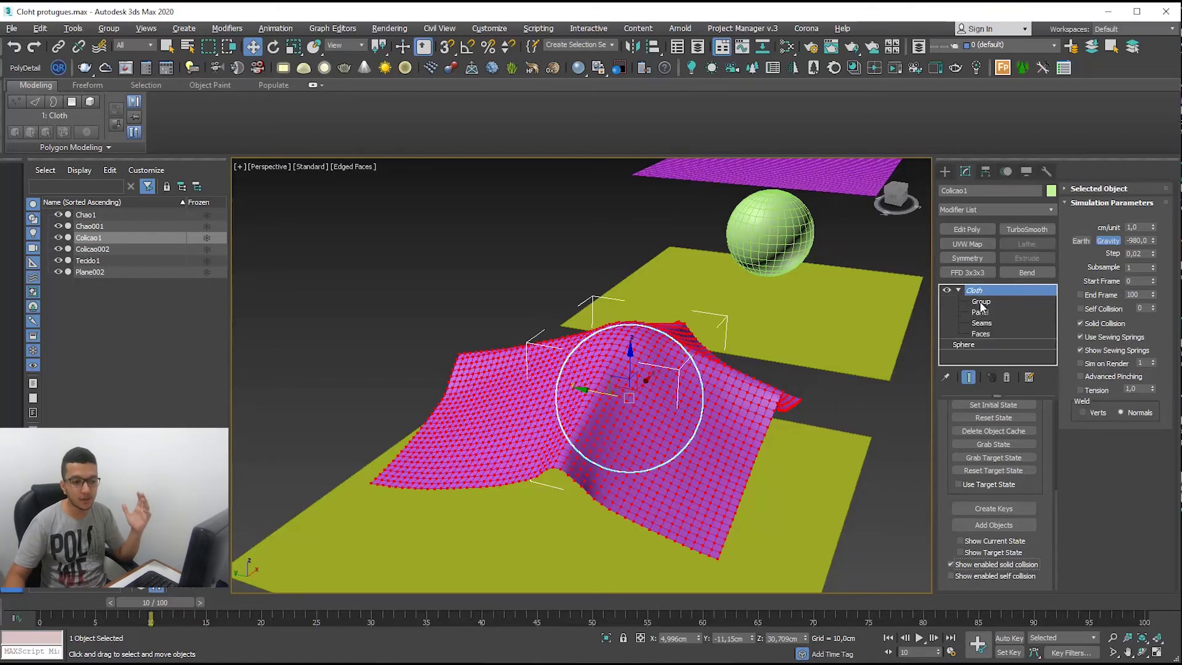
left_click(957, 289)
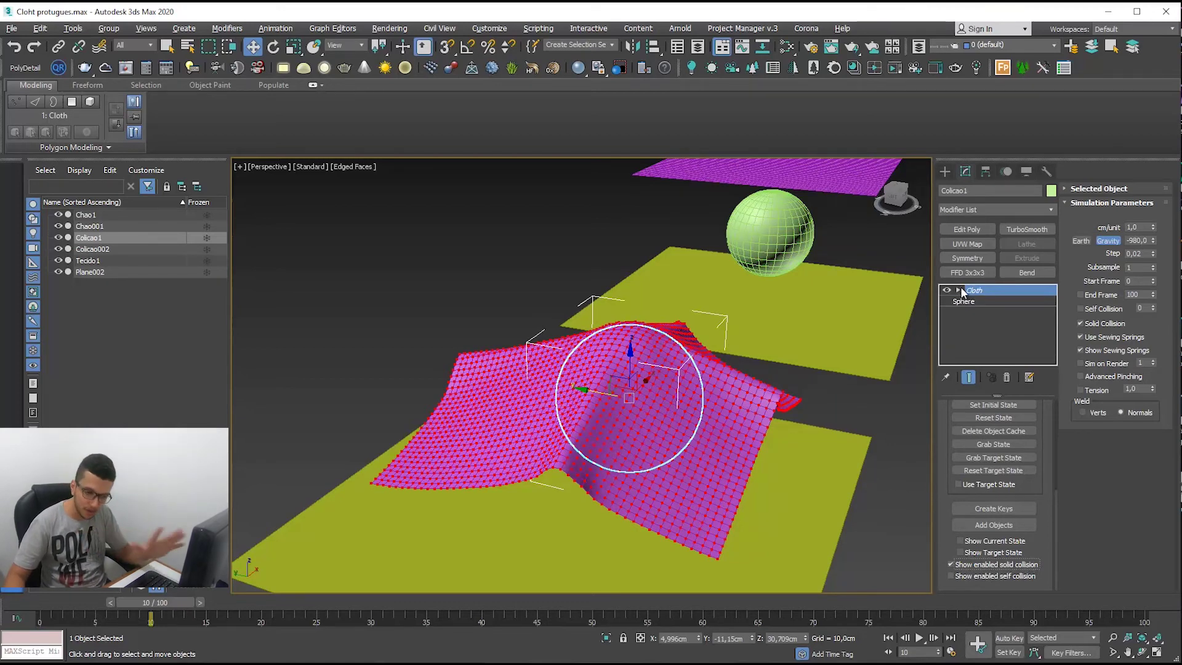
left_click(952, 565)
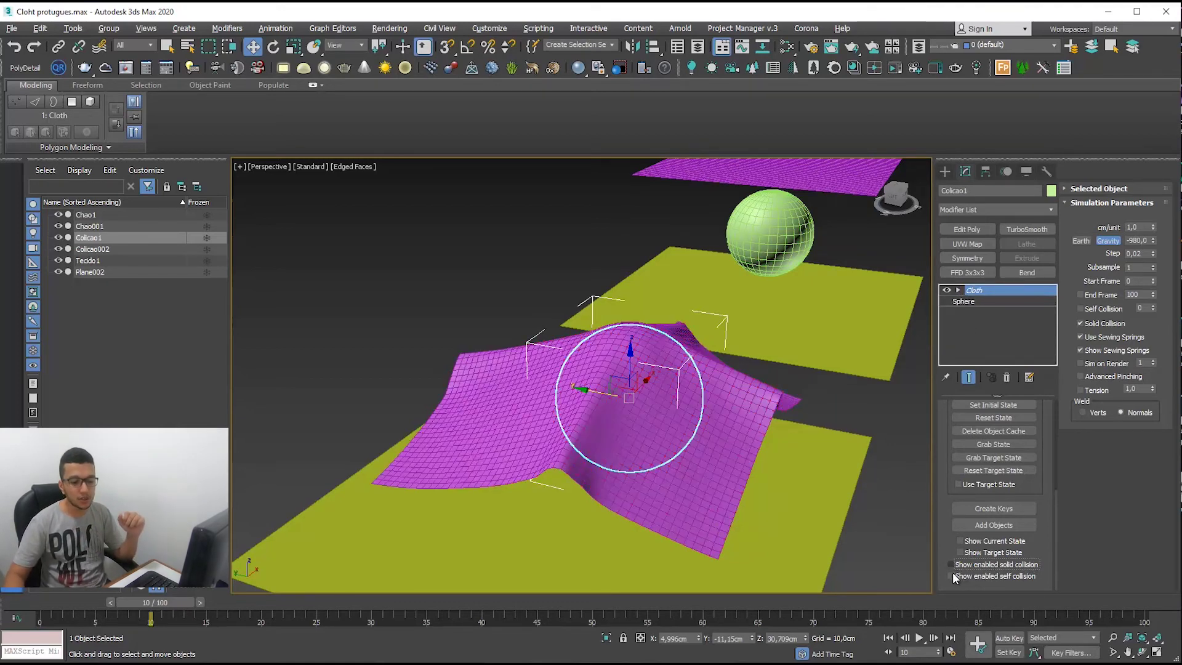
left_click(987, 577)
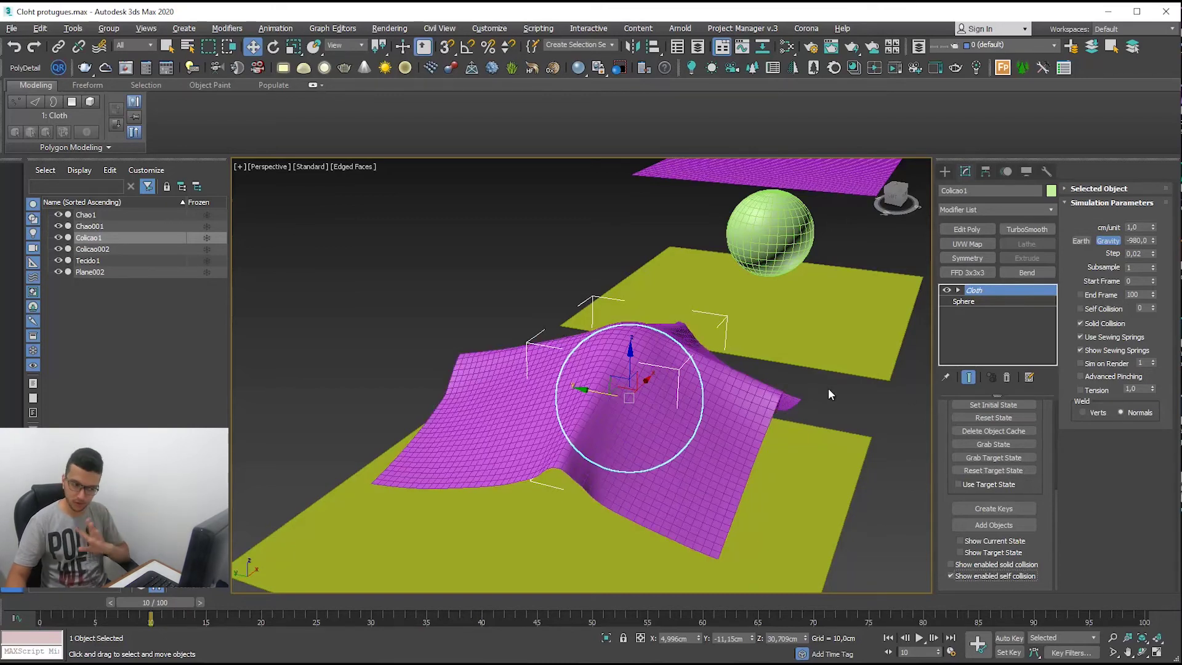
left_click(951, 576)
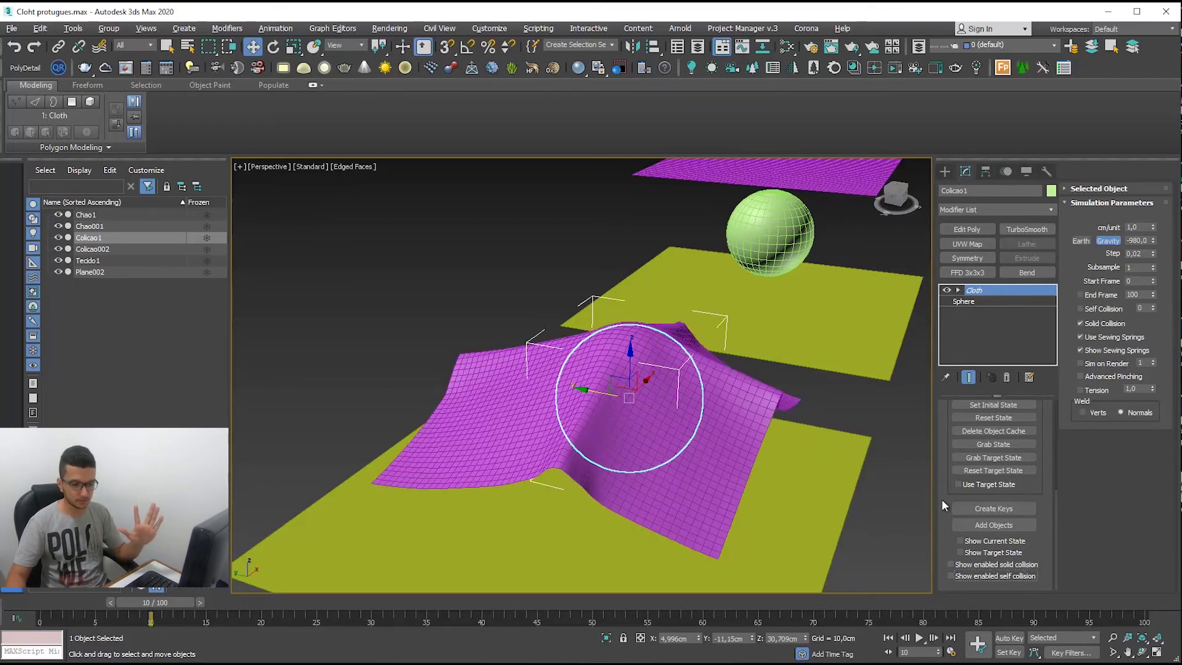
Move the sphere Colicao1 out from under the cloth to about Y 136 cm and erase the simulation
scroll(944, 460, "up", 3)
scroll(632, 349, "down", 2)
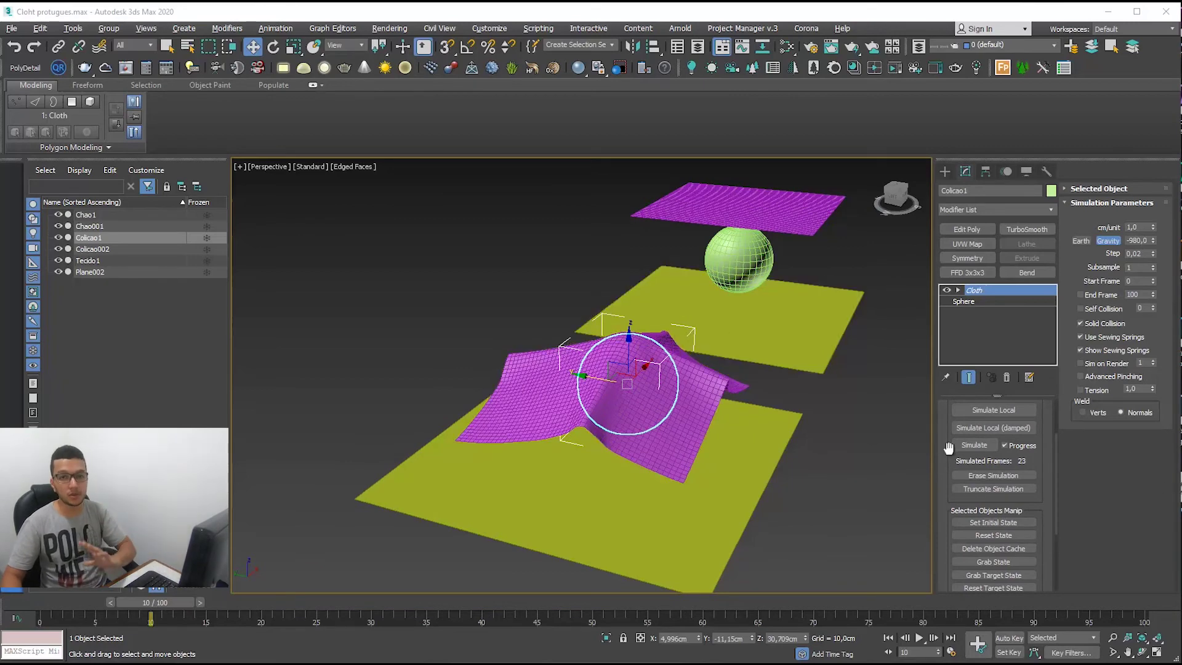
left_click_drag(579, 379, 294, 325)
left_click_drag(1037, 454, 1050, 503)
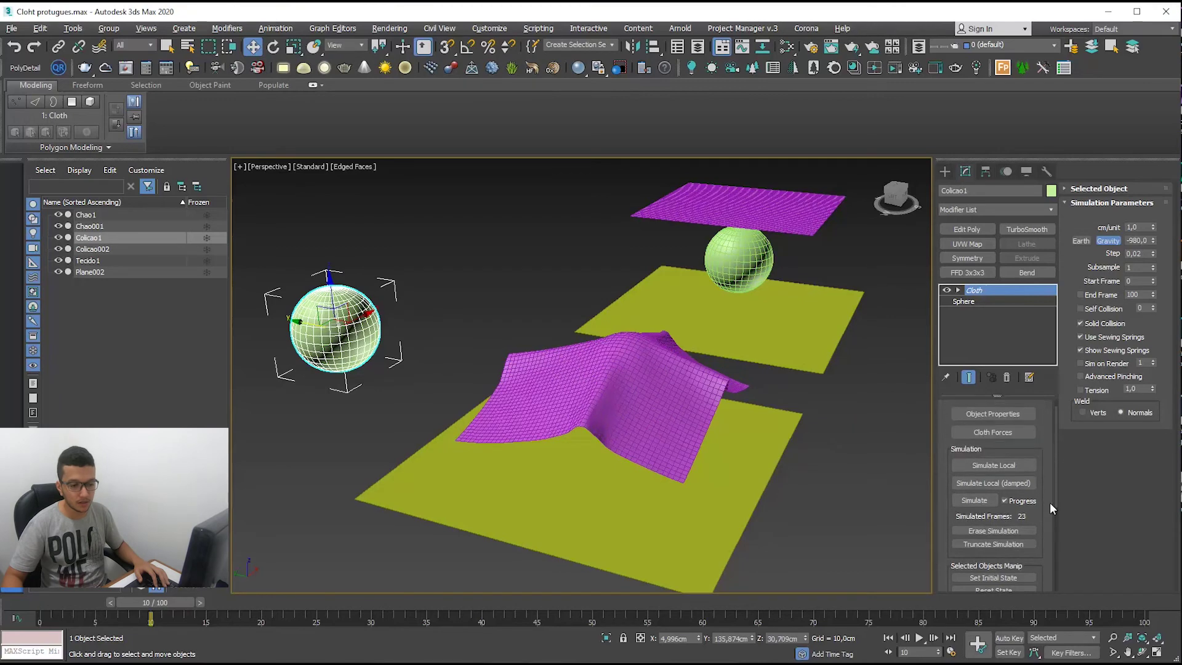
left_click(997, 529)
Create a flat cylinder beside the front floor plane, about 36 cm in radius and 3.9 cm high
left_click(946, 172)
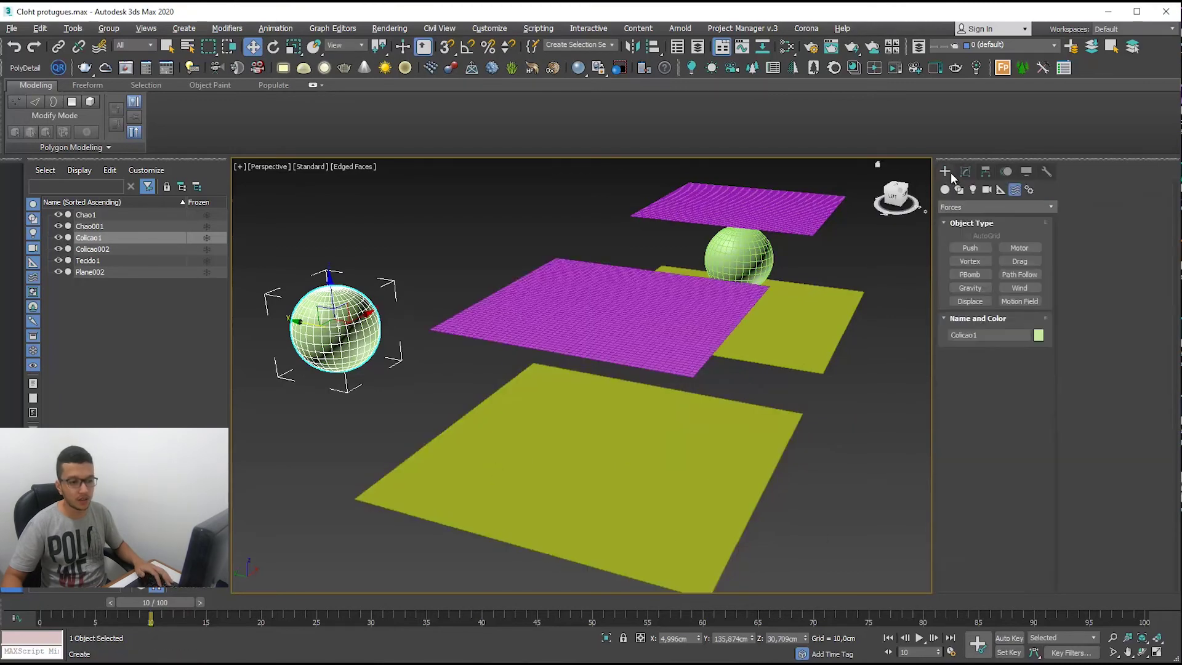
left_click(945, 189)
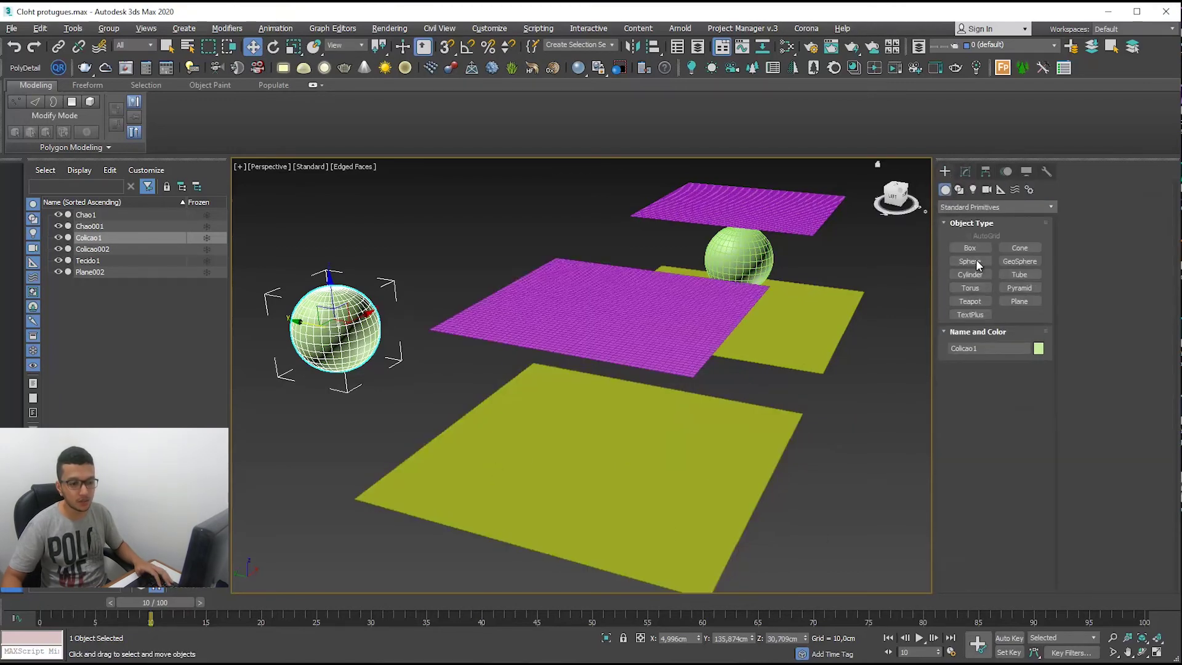
left_click(974, 275)
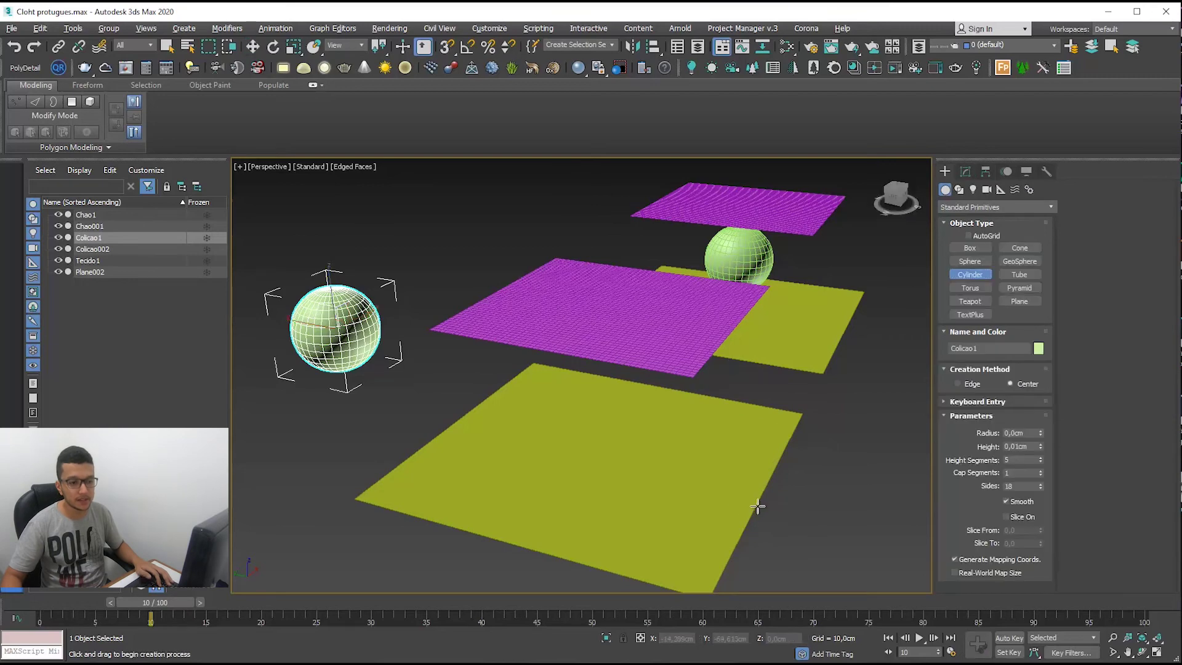
scroll(762, 453, "up", 3)
left_click_drag(762, 454, 874, 461)
left_click(874, 460)
key("w")
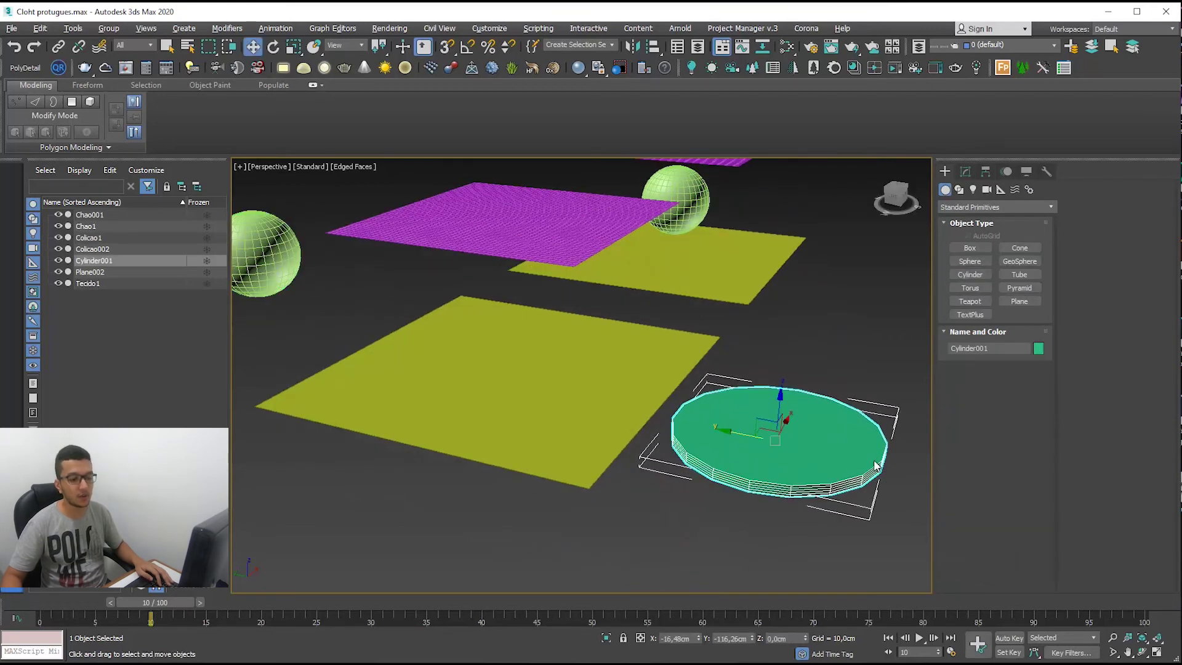
Set the cylinder's height segments to 1 and inspect its faceted rim up close
left_click(966, 171)
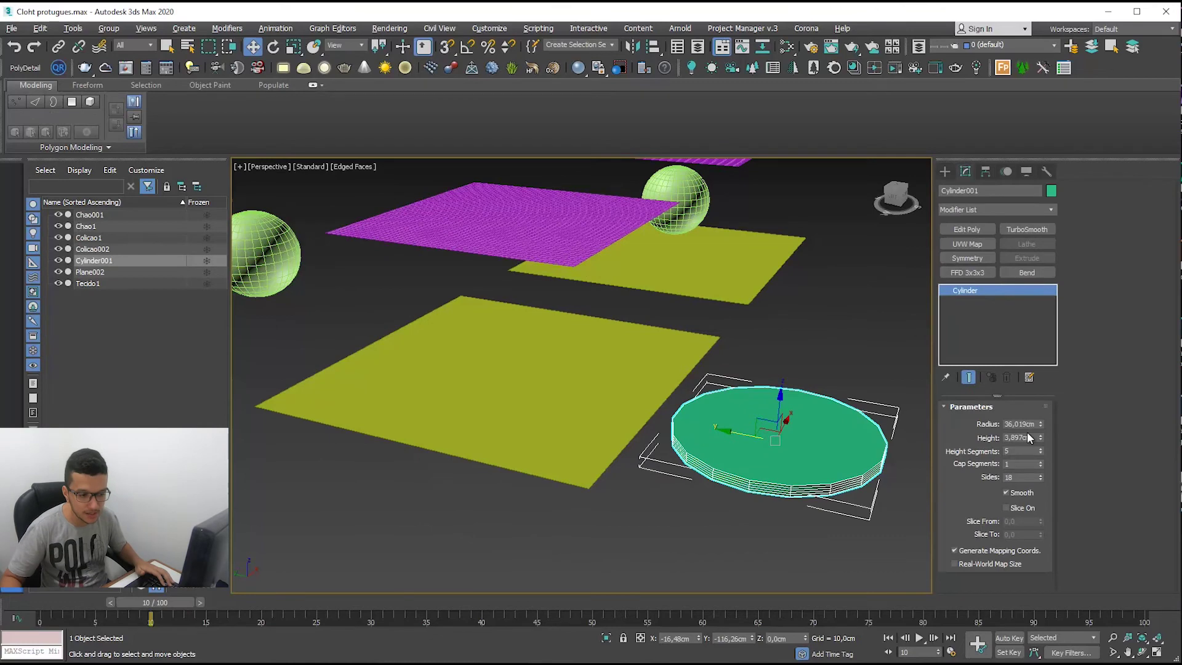
right_click(1041, 452)
scroll(763, 470, "up", 3)
middle_click_drag(755, 457, 719, 446)
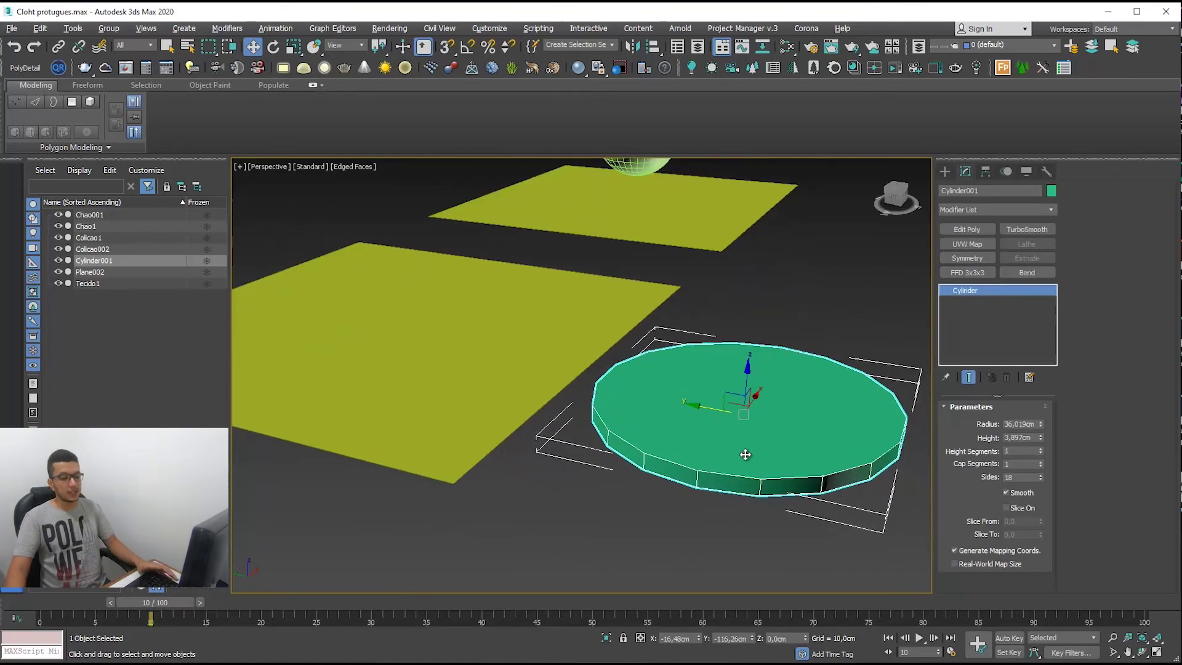
scroll(667, 464, "up", 3)
scroll(575, 462, "up", 3)
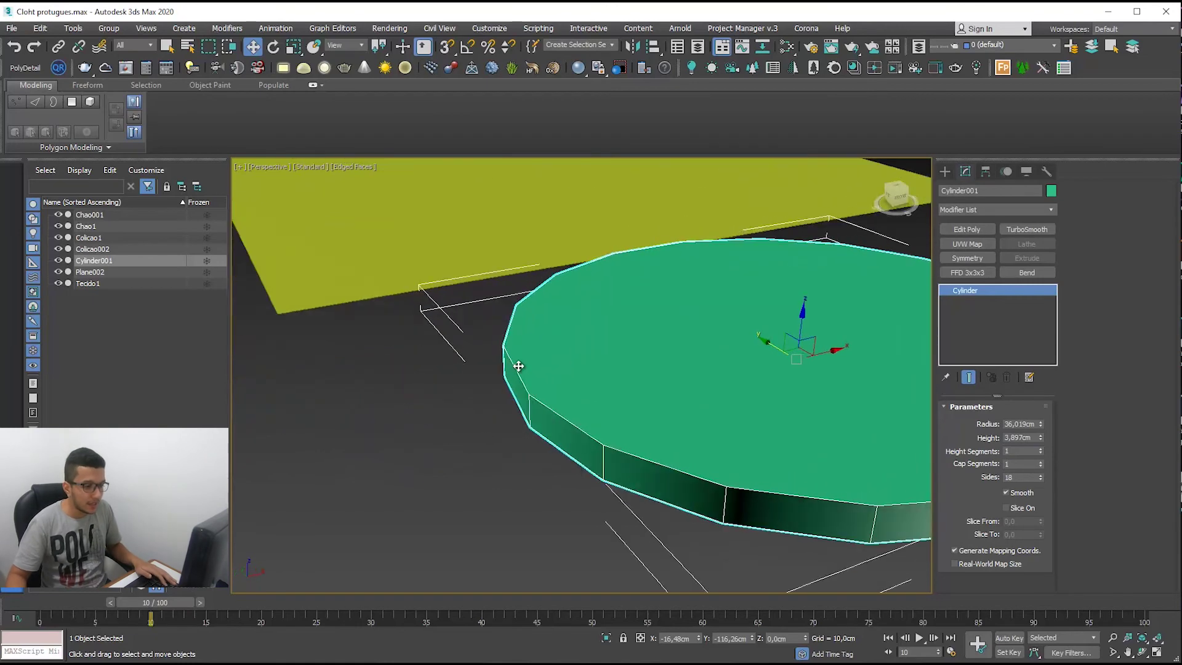
scroll(508, 354, "up", 2)
scroll(641, 467, "down", 6)
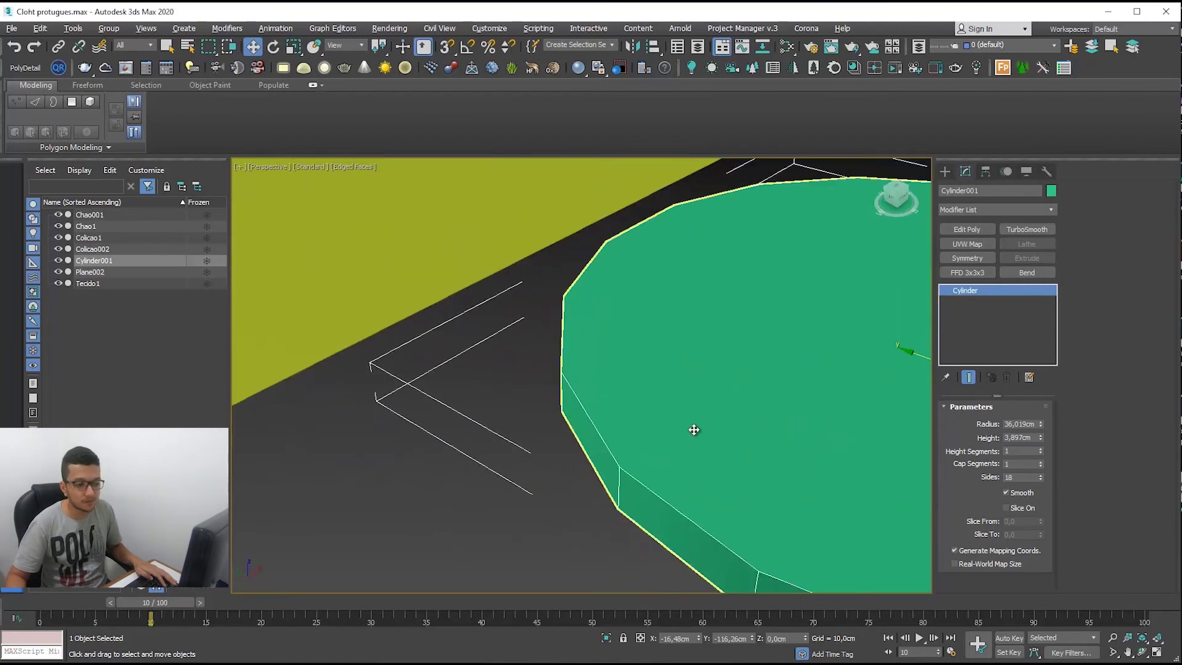
scroll(704, 418, "down", 4)
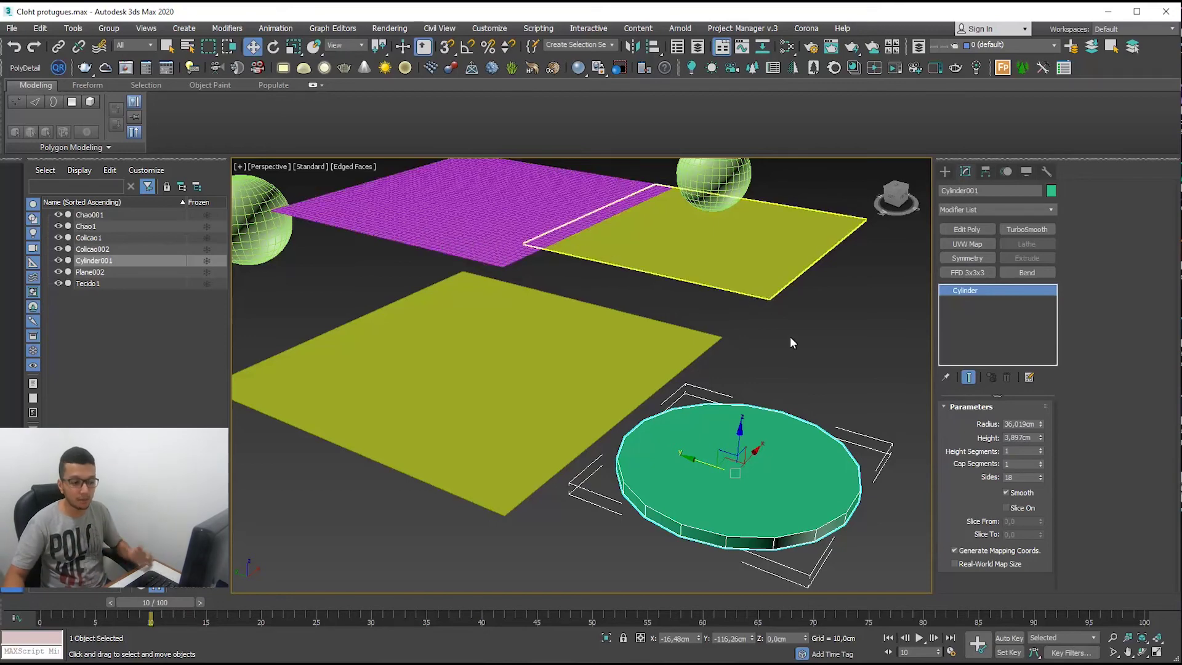
Move the cylinder to just beneath the front cloth, at about Z 50.9 cm, and select the cloth Tecido1
left_click_drag(722, 450, 494, 247)
middle_click_drag(494, 247, 563, 437, "alt")
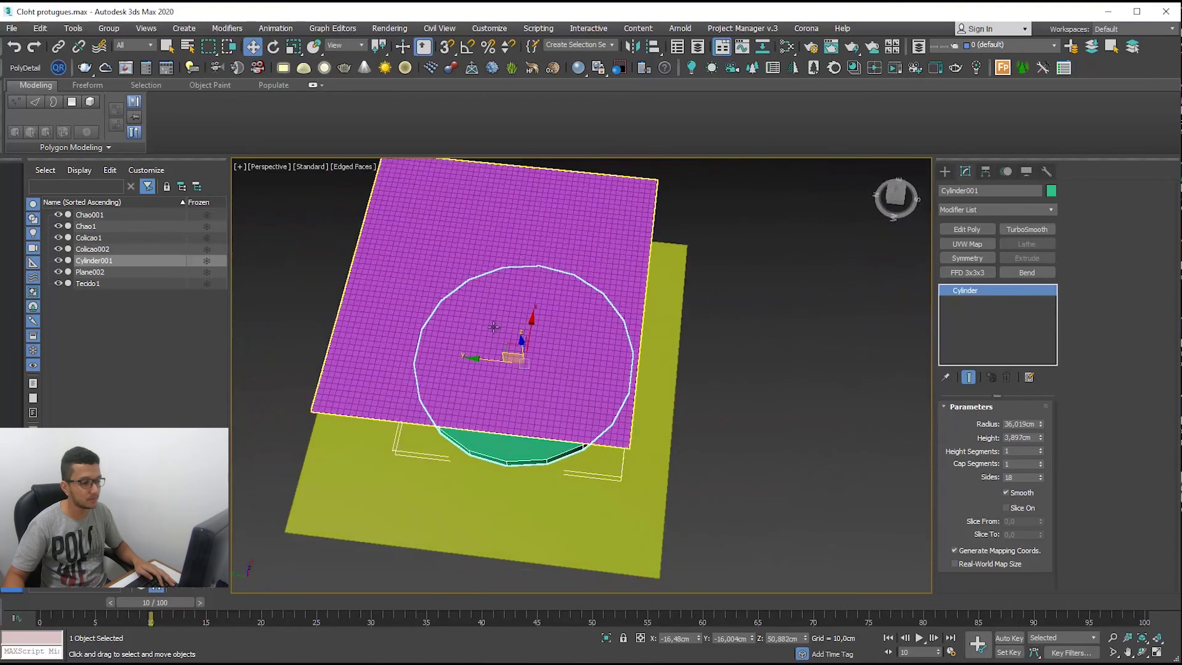
left_click_drag(517, 353, 511, 312)
middle_click_drag(510, 312, 557, 251, "alt")
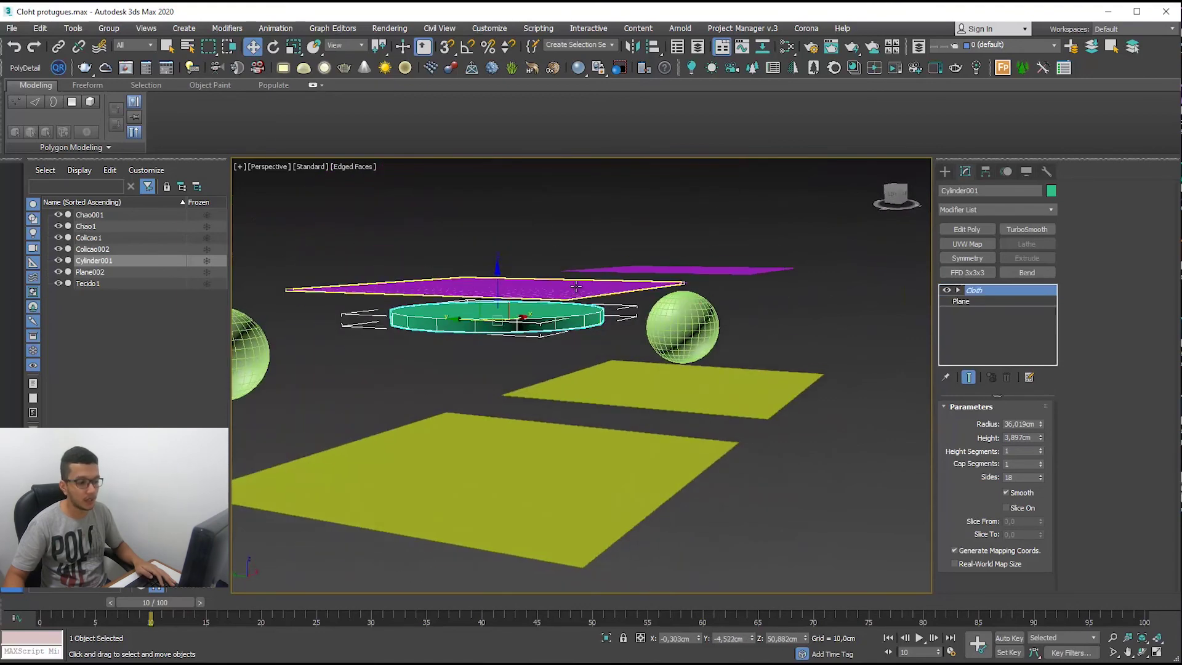
left_click(580, 288)
middle_click_drag(580, 289, 580, 325, "alt")
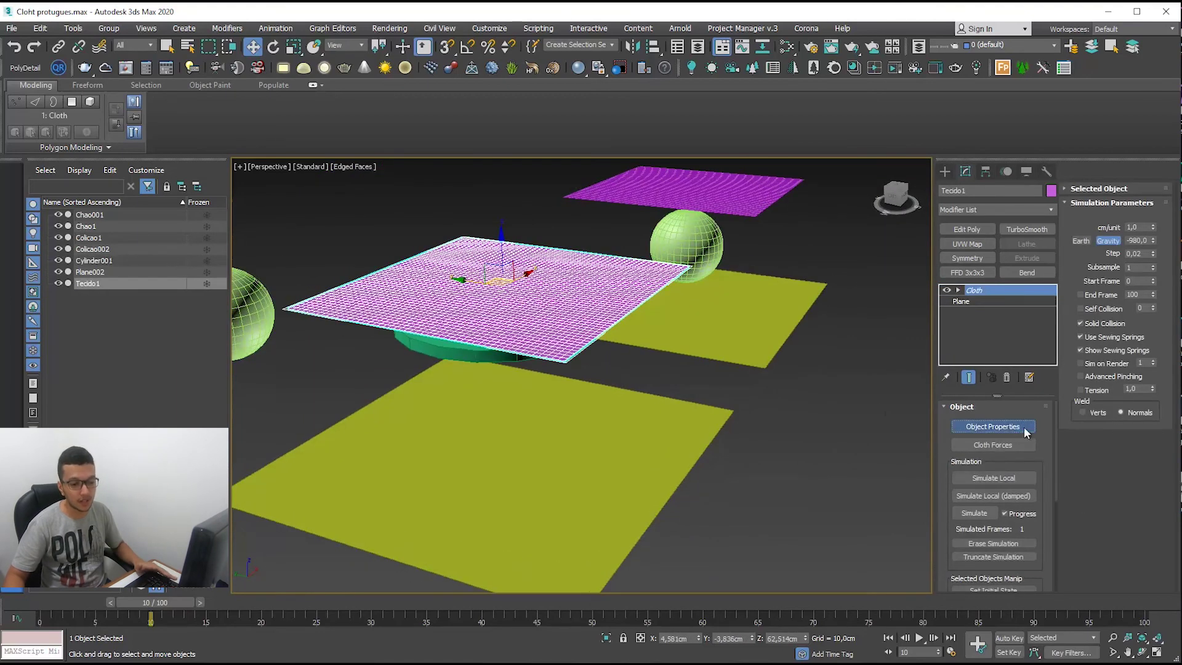
left_click(1003, 426)
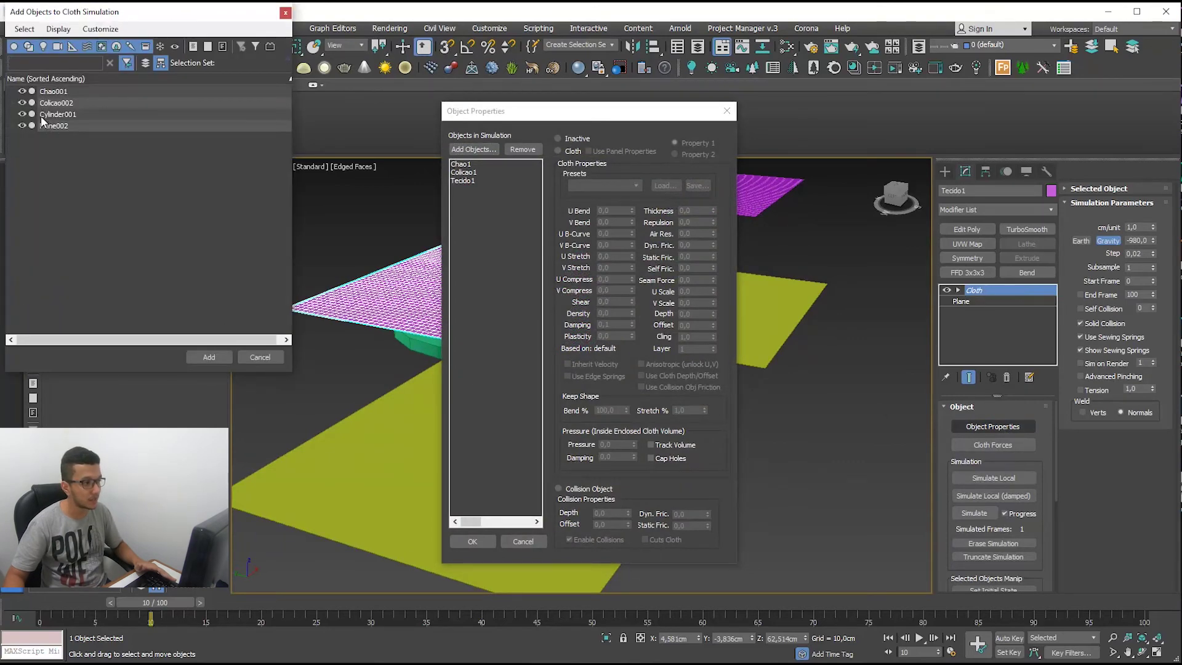
left_click(284, 13)
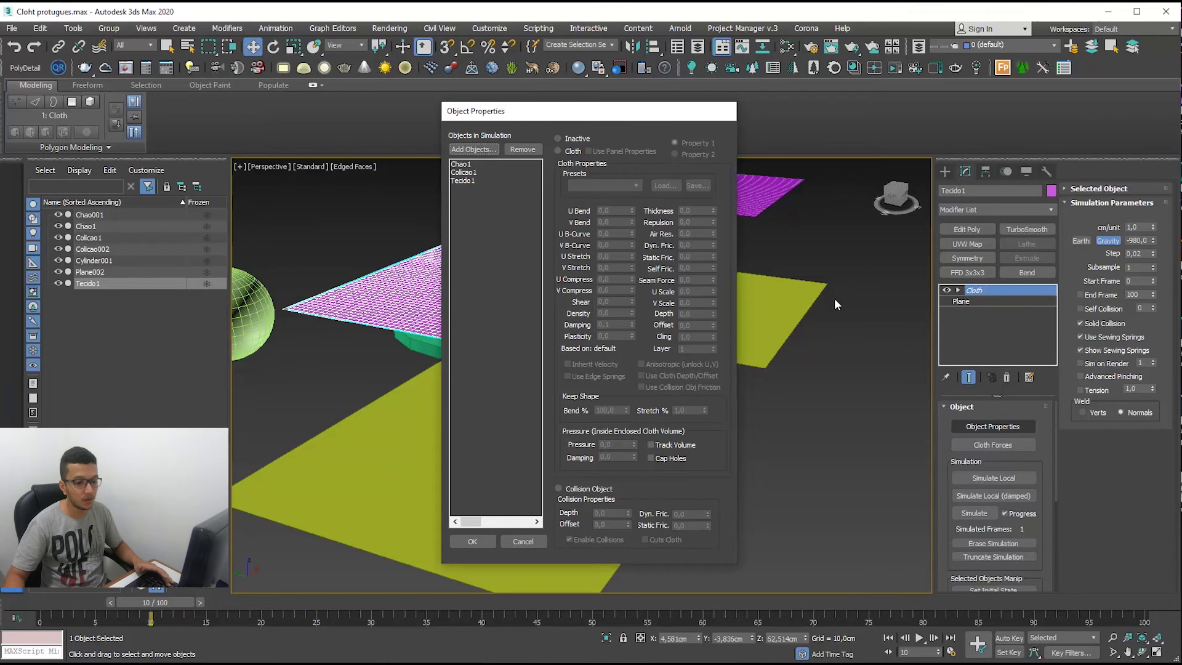
key("Escape")
Add the cylinder under the cloth to Tecido1's cloth simulation with Add Objects
left_click_drag(1046, 537, 1056, 345)
left_click(987, 526)
middle_click_drag(592, 456, 589, 383, "alt")
left_click(504, 321)
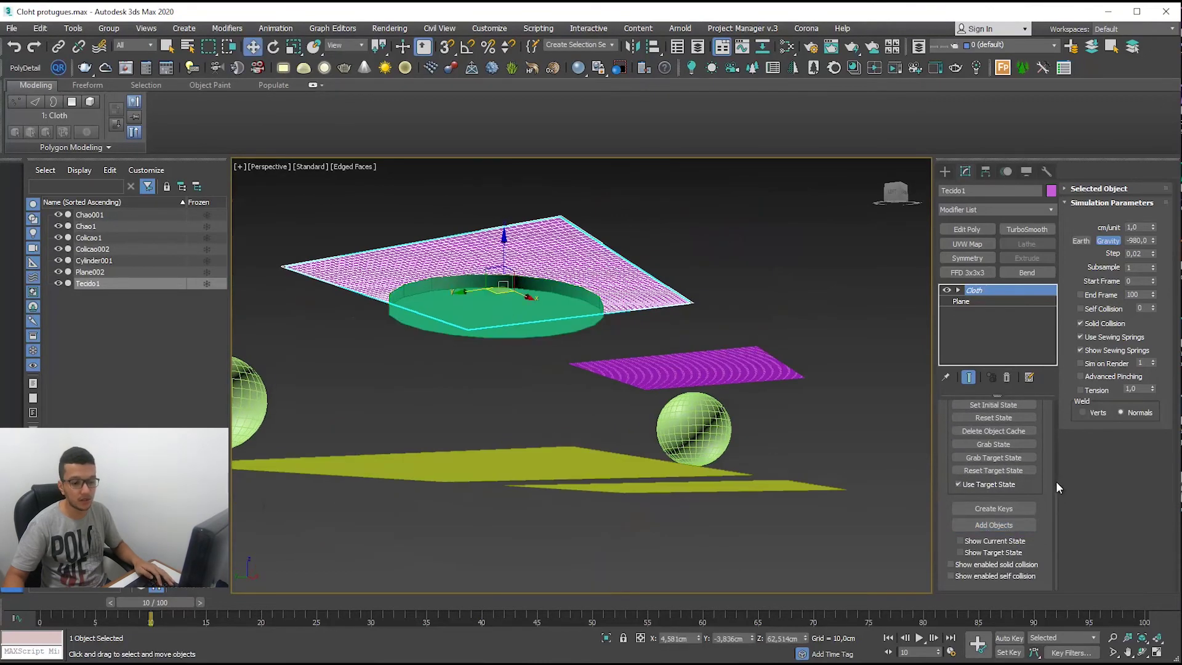
Define the cylinder as a Collision Object in the cloth's Object Properties
scroll(1044, 497, "up", 3)
left_click(992, 426)
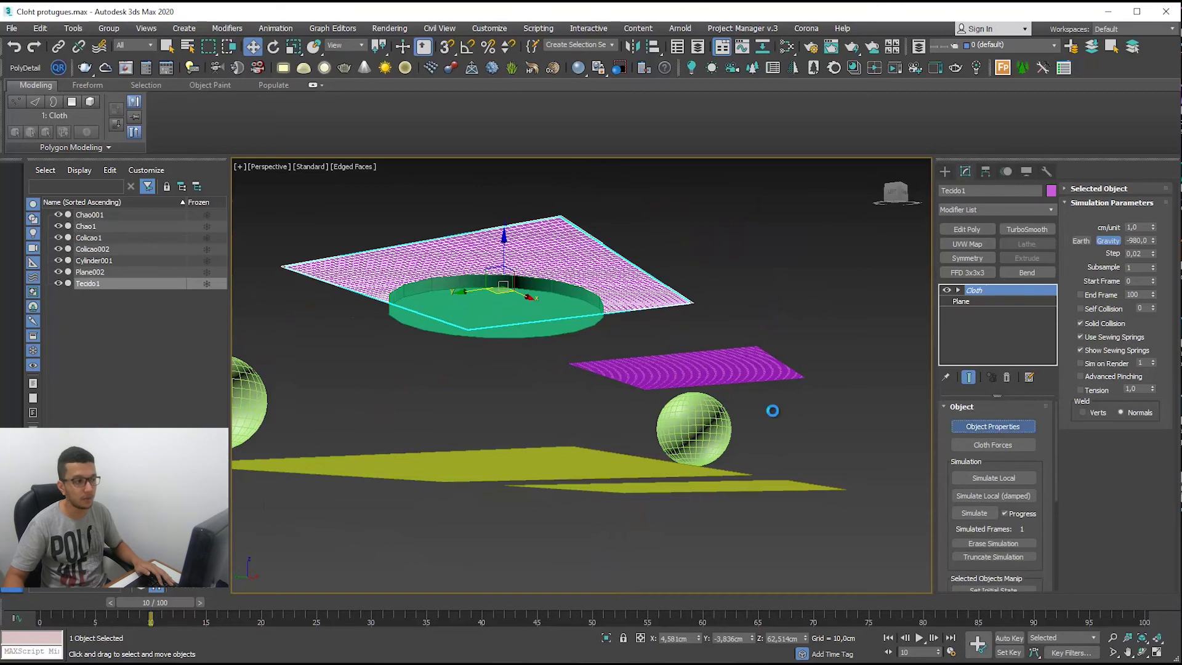
left_click(567, 490)
left_click(472, 541)
Simulate the cloth falling onto the cylinder, stop at frame 17 and inspect the folds around the faceted rim
middle_click_drag(695, 308, 701, 382, "alt")
left_click(958, 512)
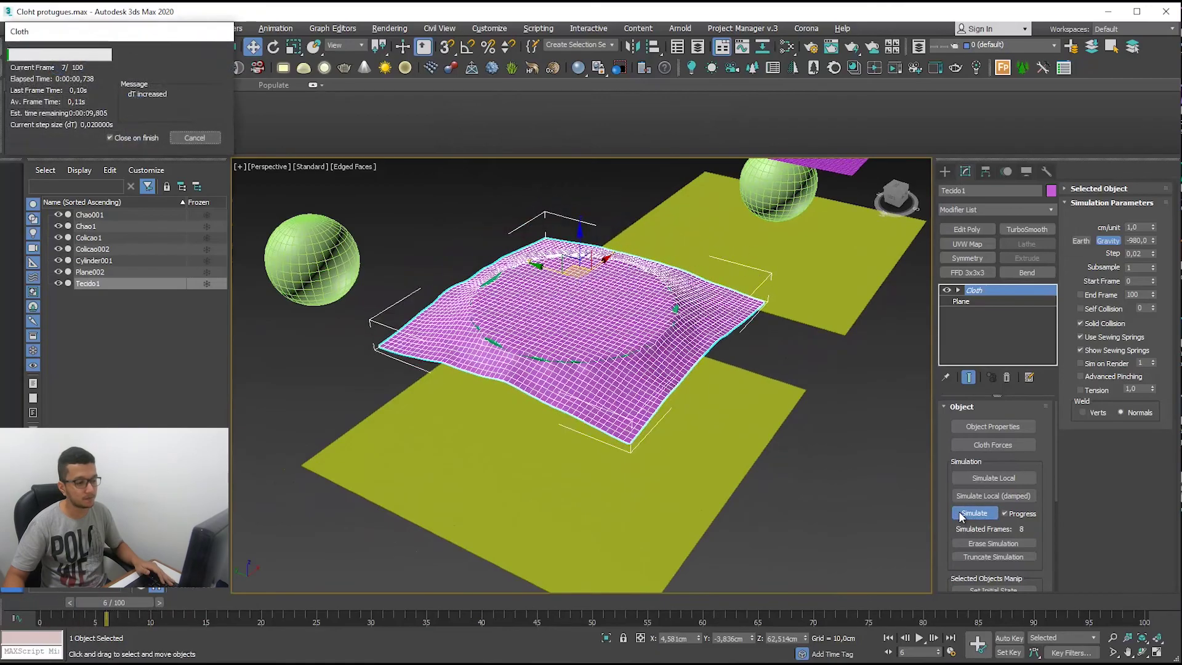
left_click(194, 138)
scroll(511, 246, "up", 4)
middle_click_drag(529, 259, 534, 340, "alt")
scroll(530, 369, "up", 5)
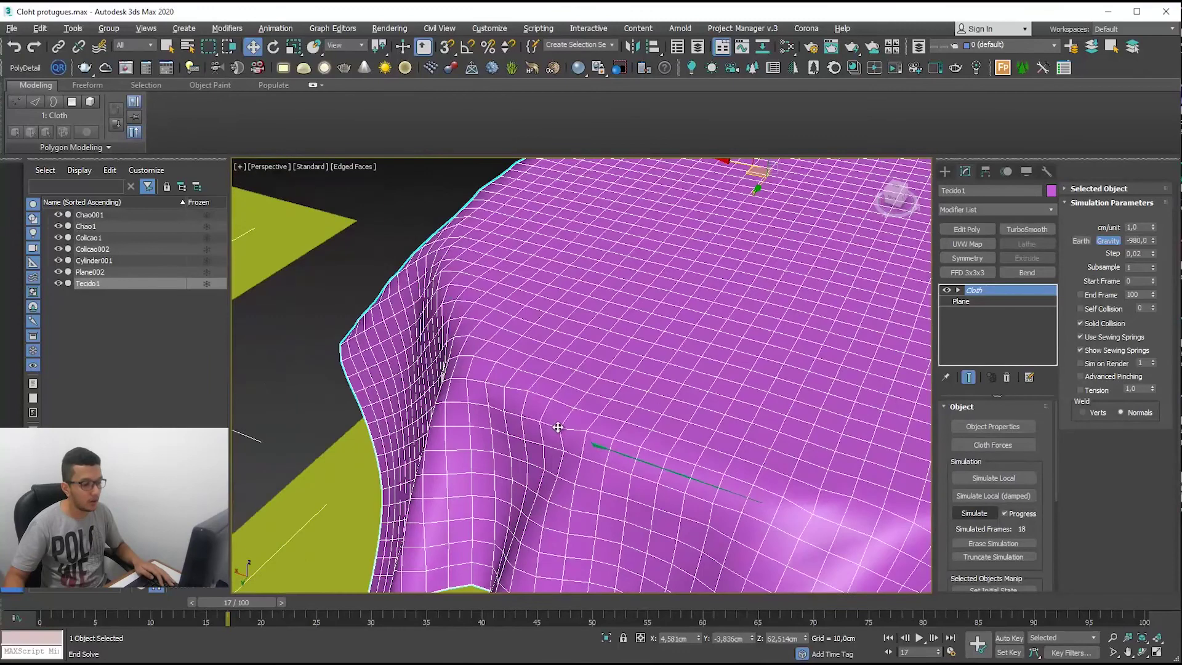
scroll(687, 474, "down", 3)
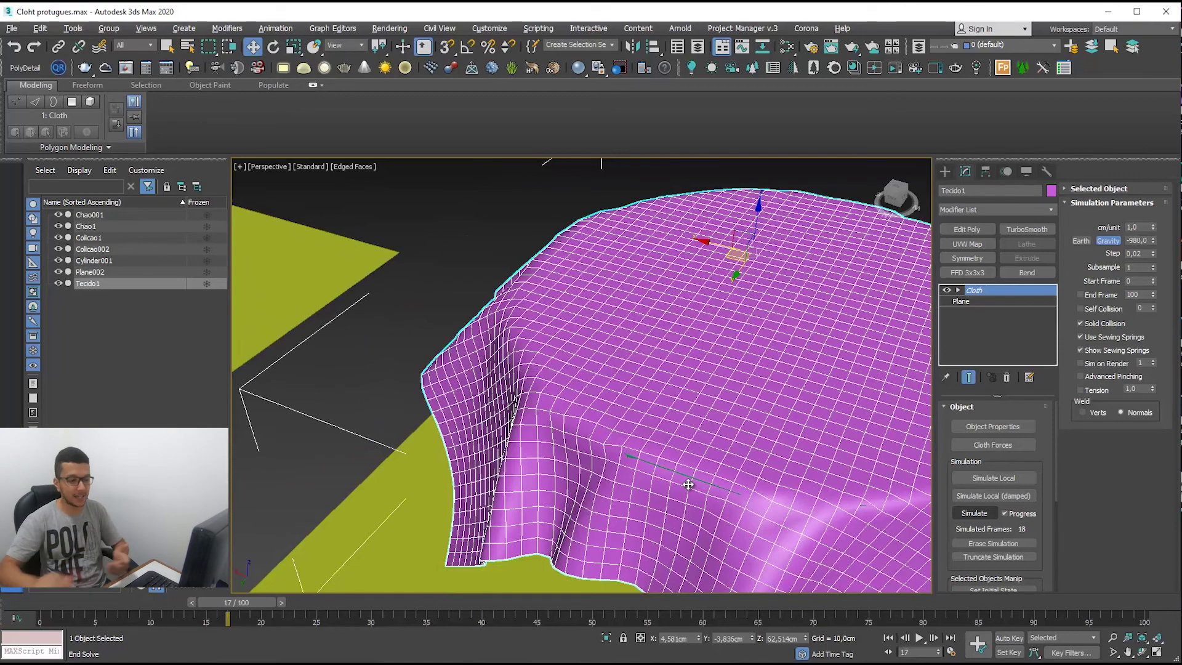
scroll(709, 454, "down", 2)
middle_click_drag(709, 454, 572, 397)
At frame 0, move the cylinder out from under the cloth to about Y -136 cm and delete its Cloth modifier
left_click_drag(216, 601, 31, 600)
middle_click_drag(536, 396, 542, 394, "alt")
left_click(545, 326)
middle_click_drag(545, 326, 494, 333, "alt")
left_click_drag(494, 333, 892, 336)
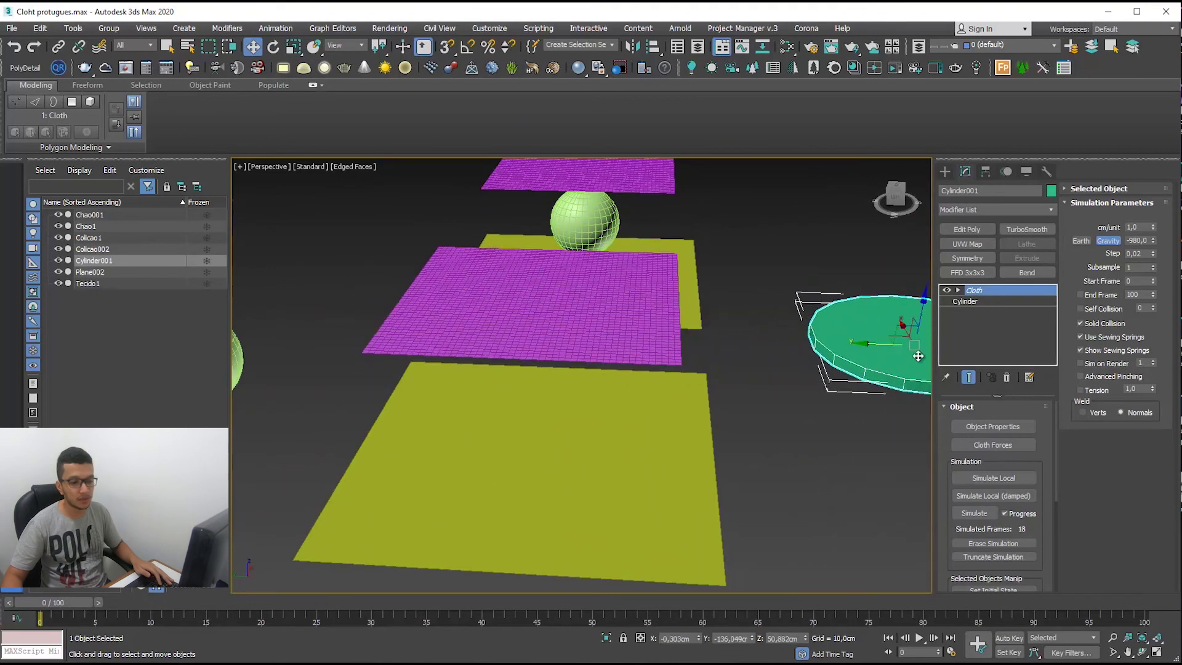
left_click(1007, 377)
Set the cylinder's cap segments and height segments to 2 each
middle_click_drag(884, 331, 845, 371)
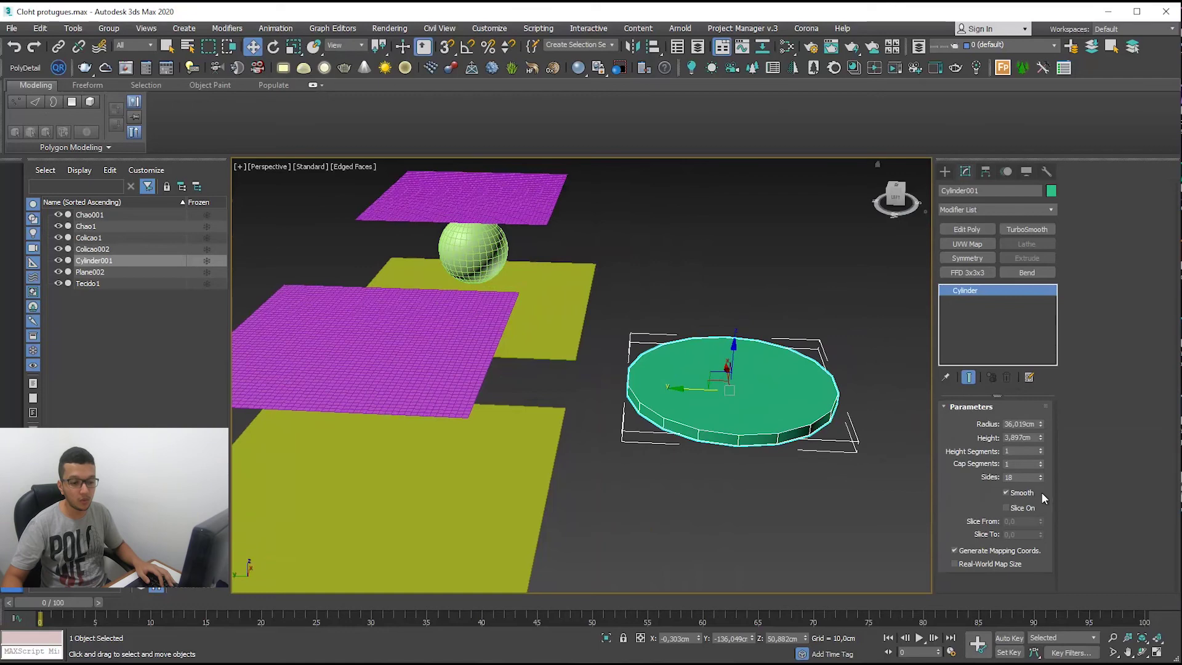
left_click(1040, 461)
scroll(895, 433, "up", 2)
left_click(1040, 449)
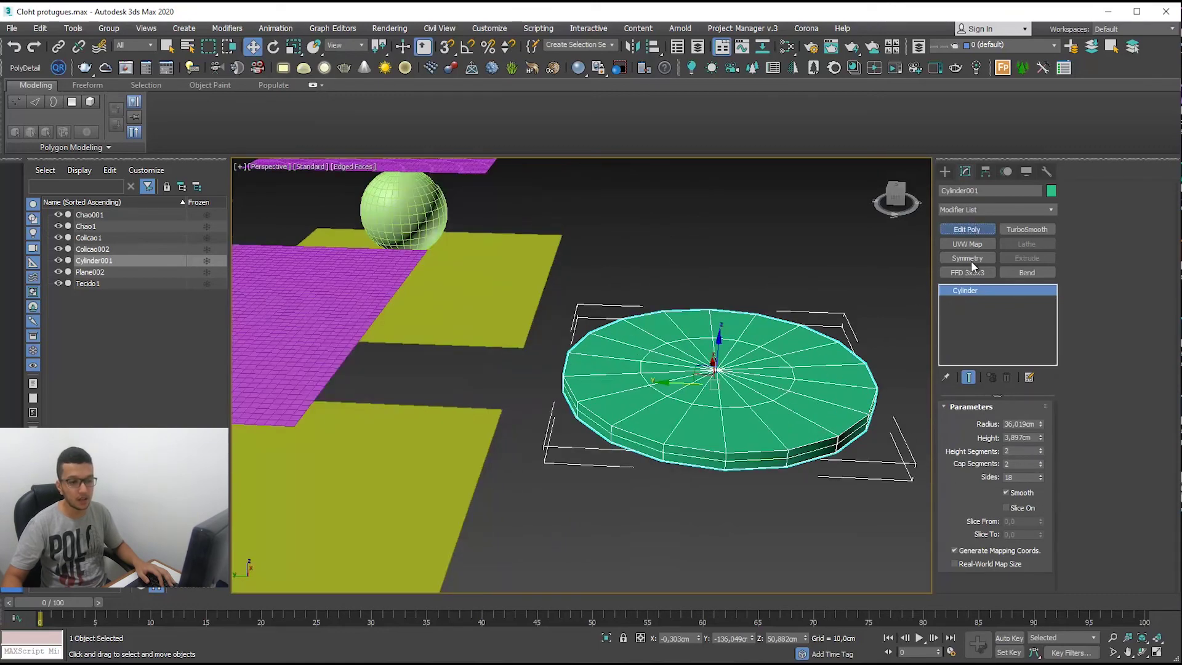
Add an Edit Poly modifier to the cylinder and chamfer its upper and lower rim edge loops by 1.0 cm with 1 segment
left_click(966, 229)
key("2")
scroll(835, 436, "up", 2)
double_click(816, 441)
double_click(814, 466, "ctrl")
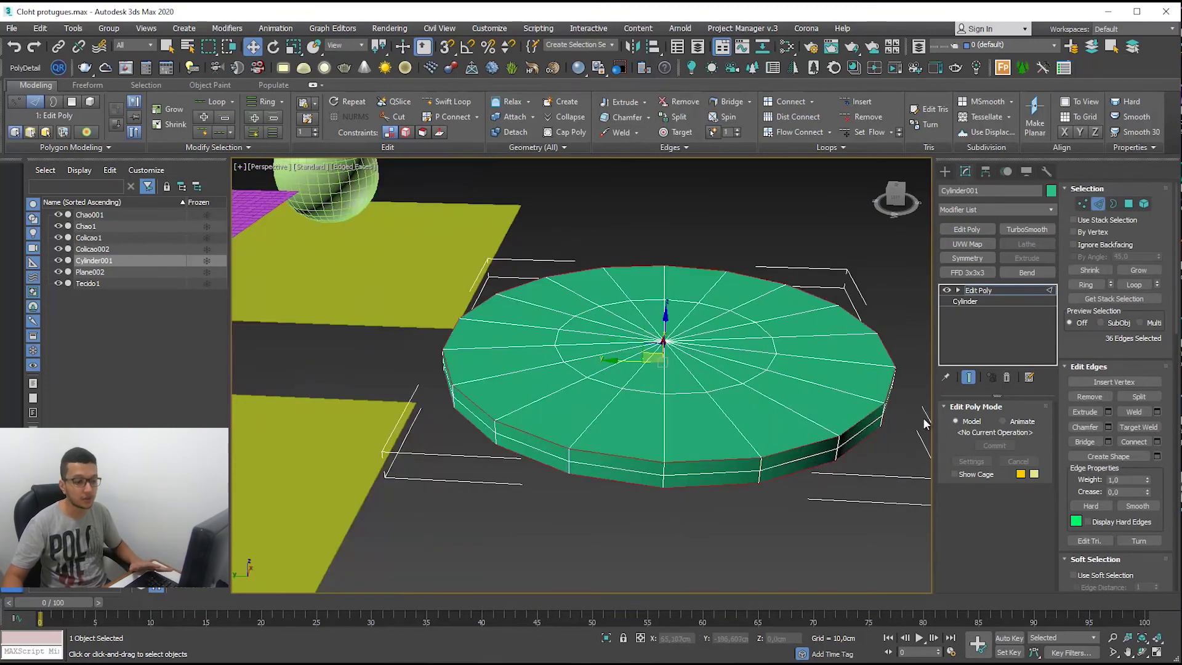
left_click(1108, 427)
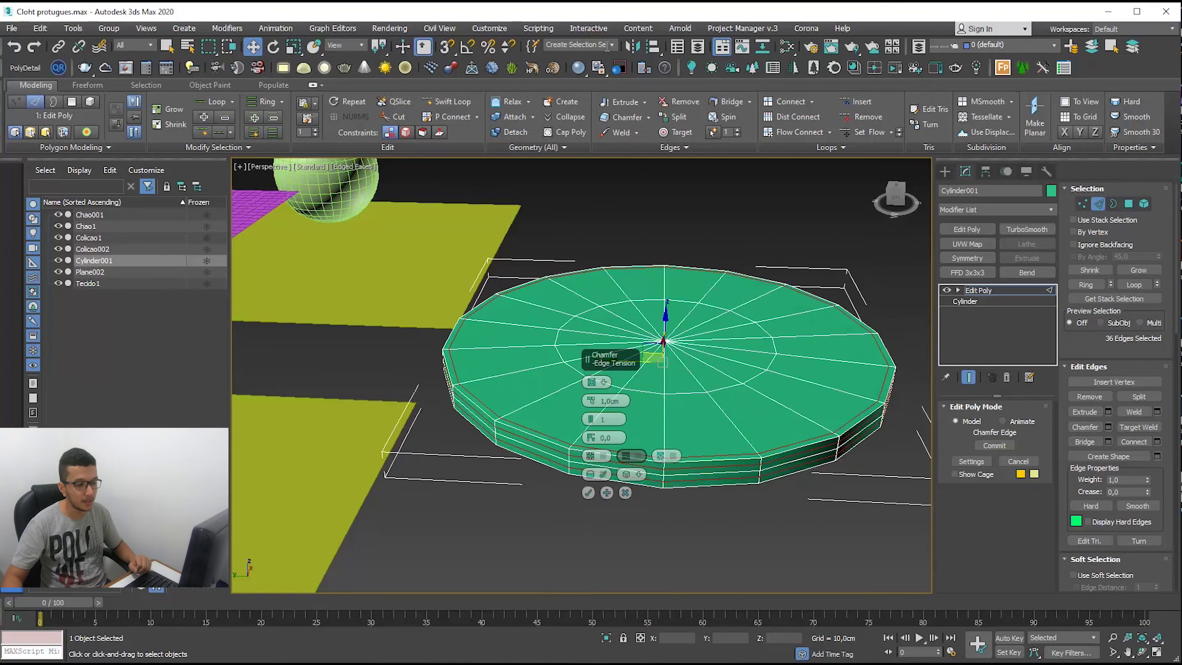
left_click(587, 492)
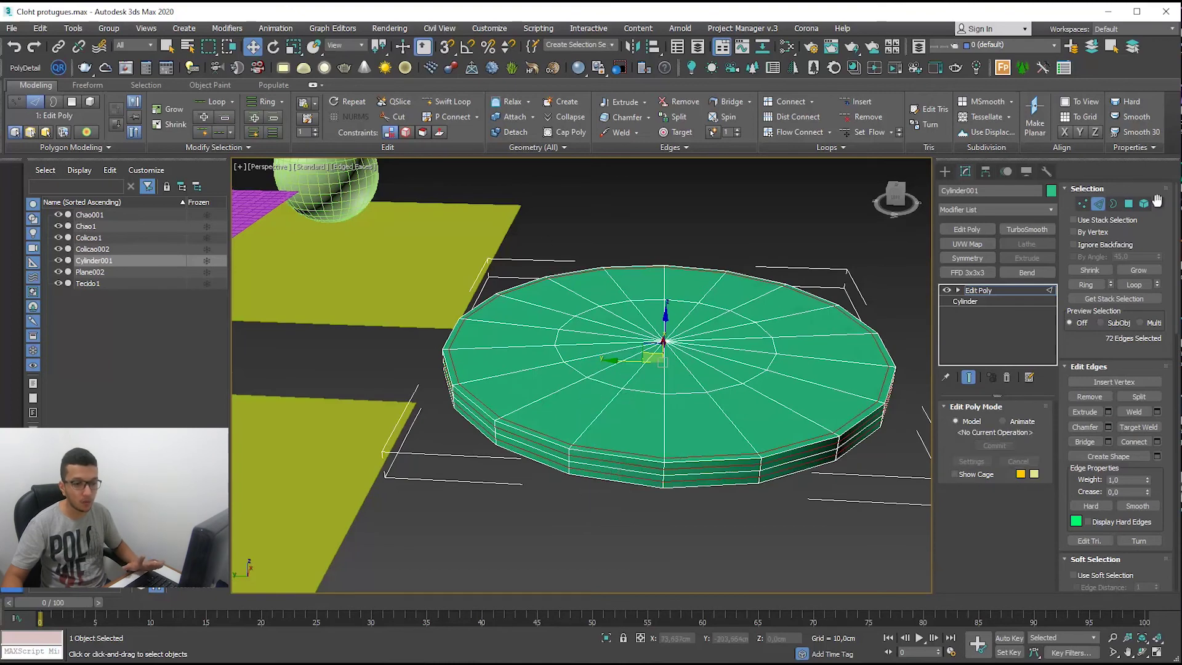
Apply TurboSmooth with 1 iteration to the chamfered cylinder and inspect its rounded rim with nothing selected
left_click(1032, 227)
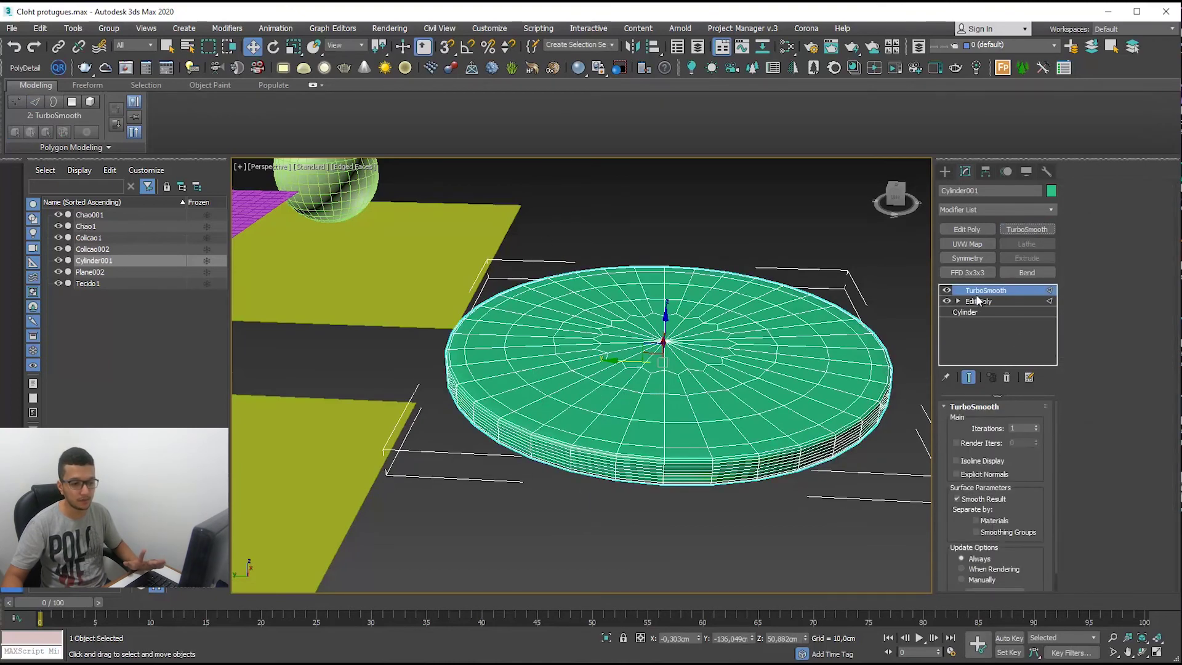
key("ctrl+d")
scroll(867, 419, "up", 3)
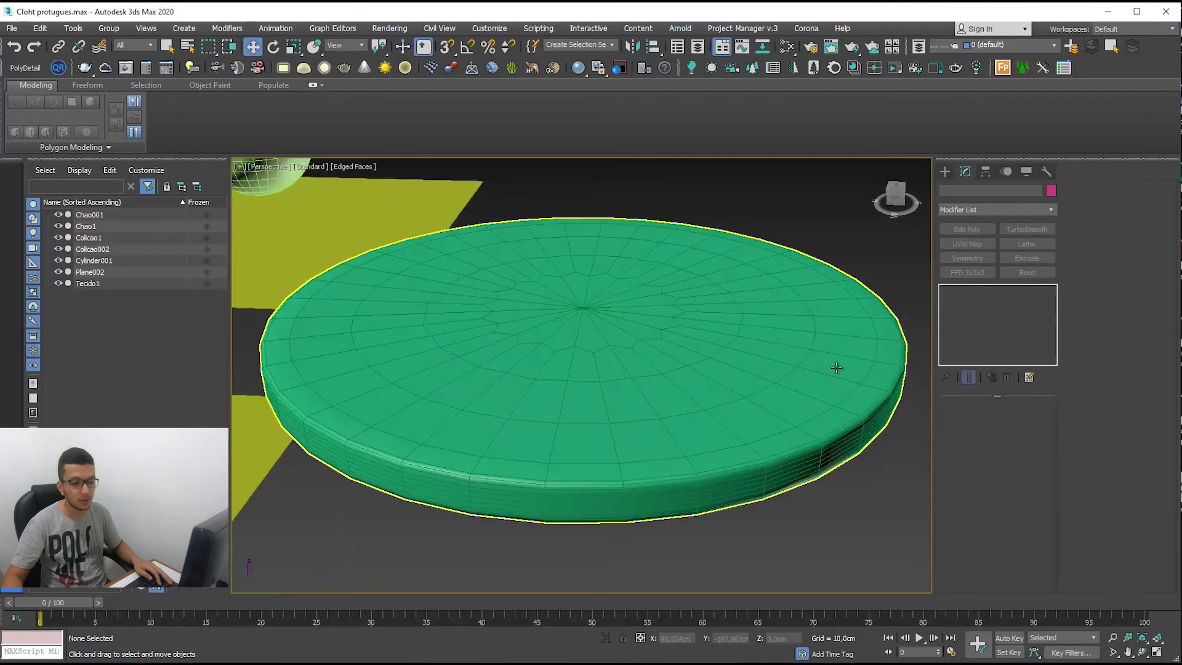
scroll(861, 342, "down", 5)
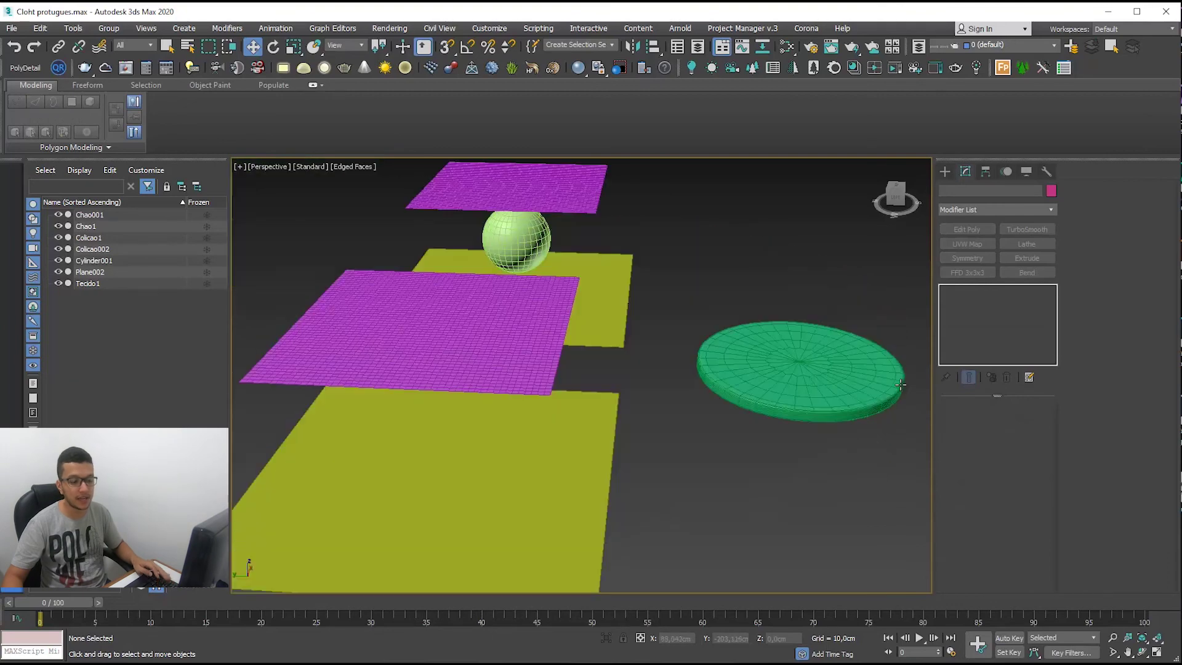
Move the smoothed cylinder back under the front cloth and add it to Tecido1's cloth simulation
left_click(832, 380)
left_click_drag(742, 370, 385, 356)
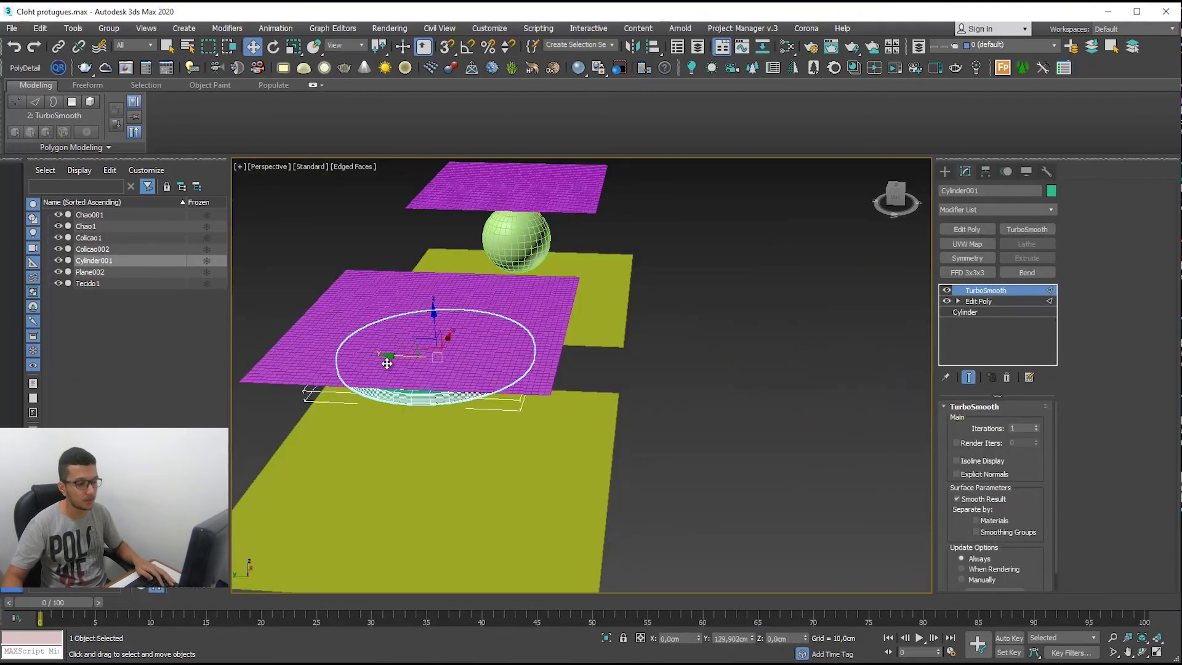
left_click(523, 317)
scroll(1046, 486, "down", 3)
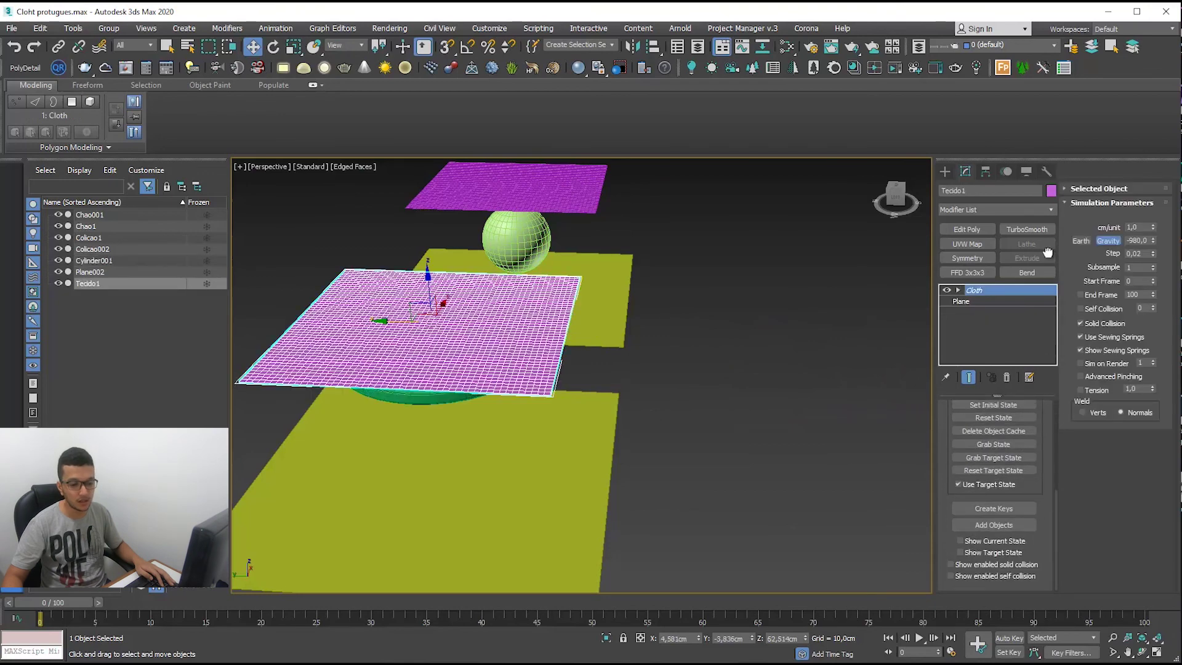
left_click(1006, 528)
middle_click_drag(557, 450, 534, 339, "alt")
left_click(446, 338)
Define Cylinder001 as a Collision Object in the cloth's Object Properties
left_click(1033, 440)
scroll(1021, 431, "up", 5)
left_click(993, 426)
left_click(468, 180)
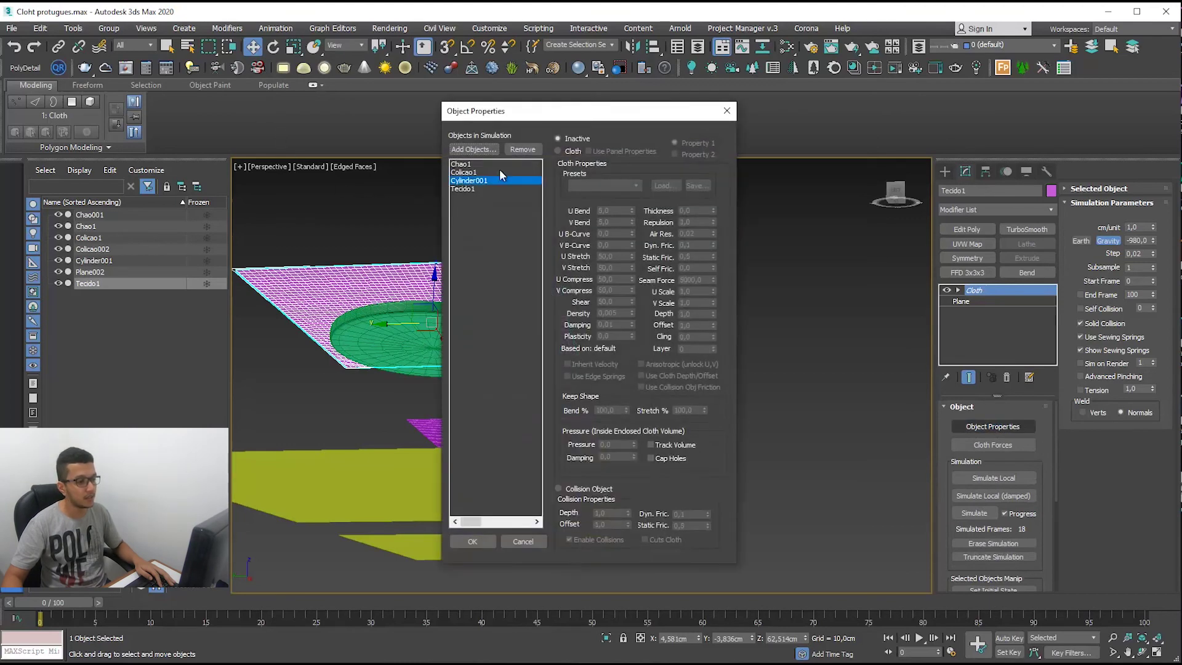
left_click(597, 488)
left_click(472, 541)
Simulate the cloth over the smoothed cylinder, stop at frame 27 and erase the simulation
middle_click_drag(492, 431, 615, 407, "alt")
left_click(965, 514)
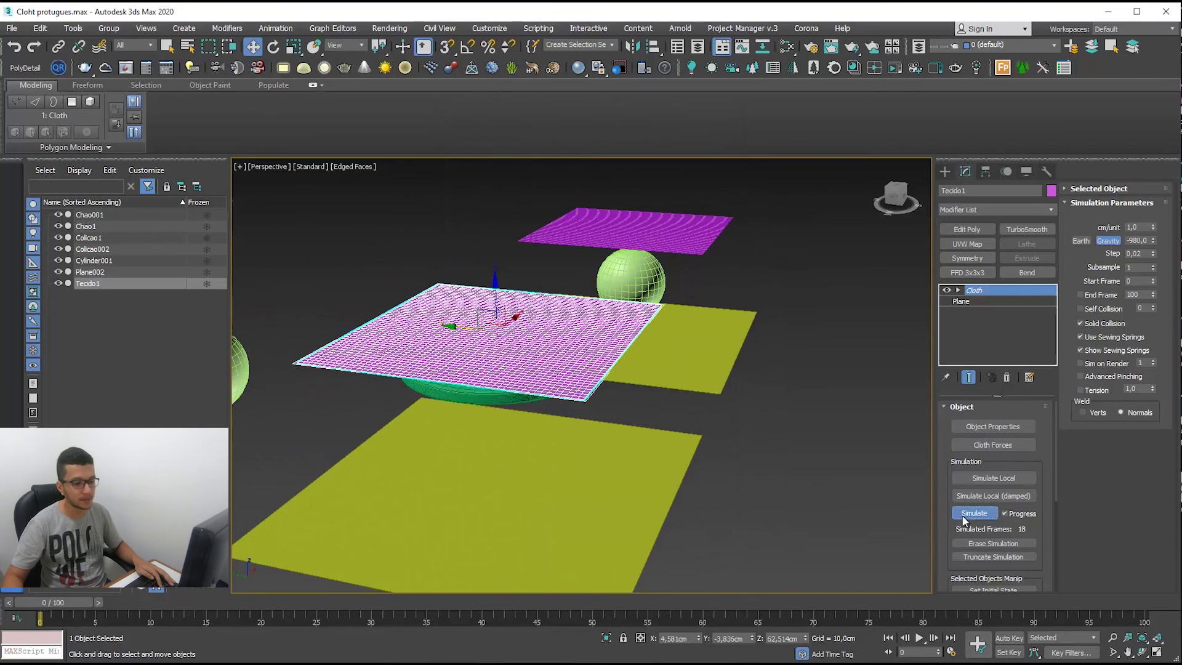
left_click(962, 514)
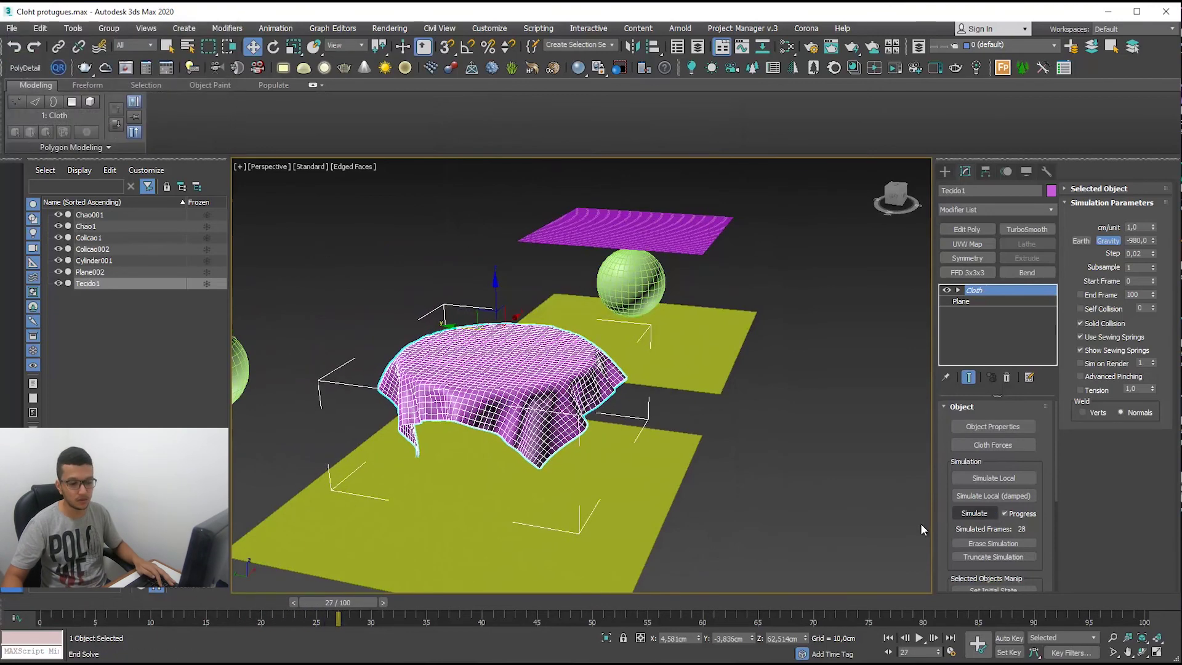
left_click(993, 544)
scroll(1015, 517, "down", 3)
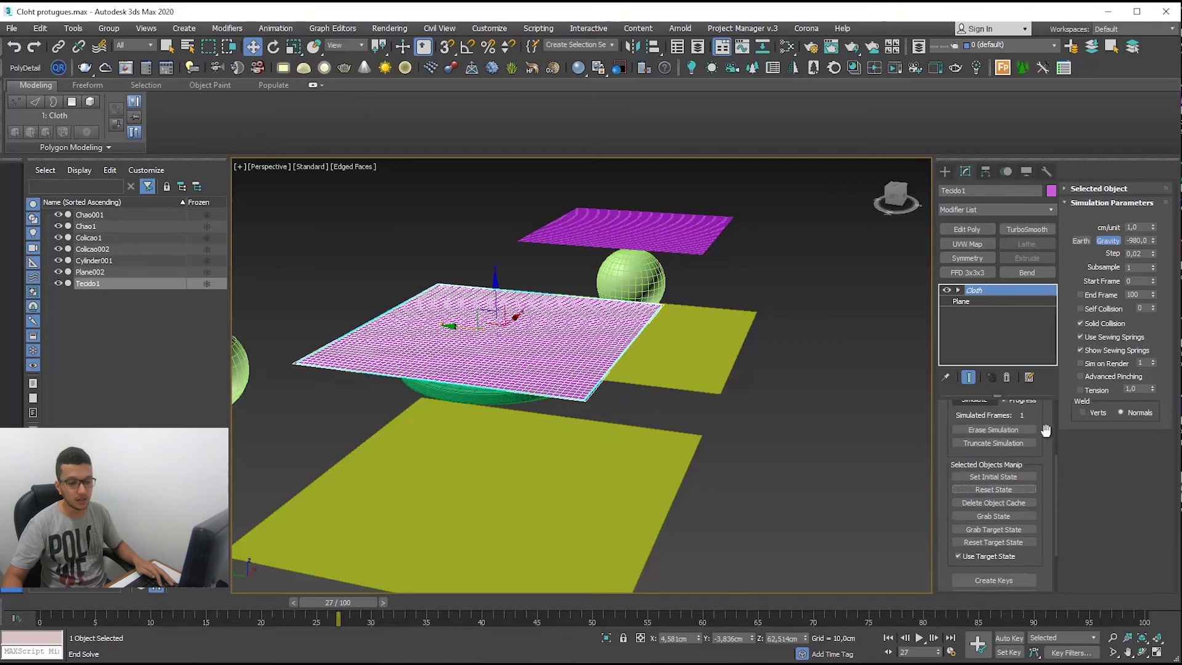
scroll(997, 480, "up", 3)
Simulate the cloth over the round tabletop again, stop at frame 59 and view the drape from another side
left_click(977, 513)
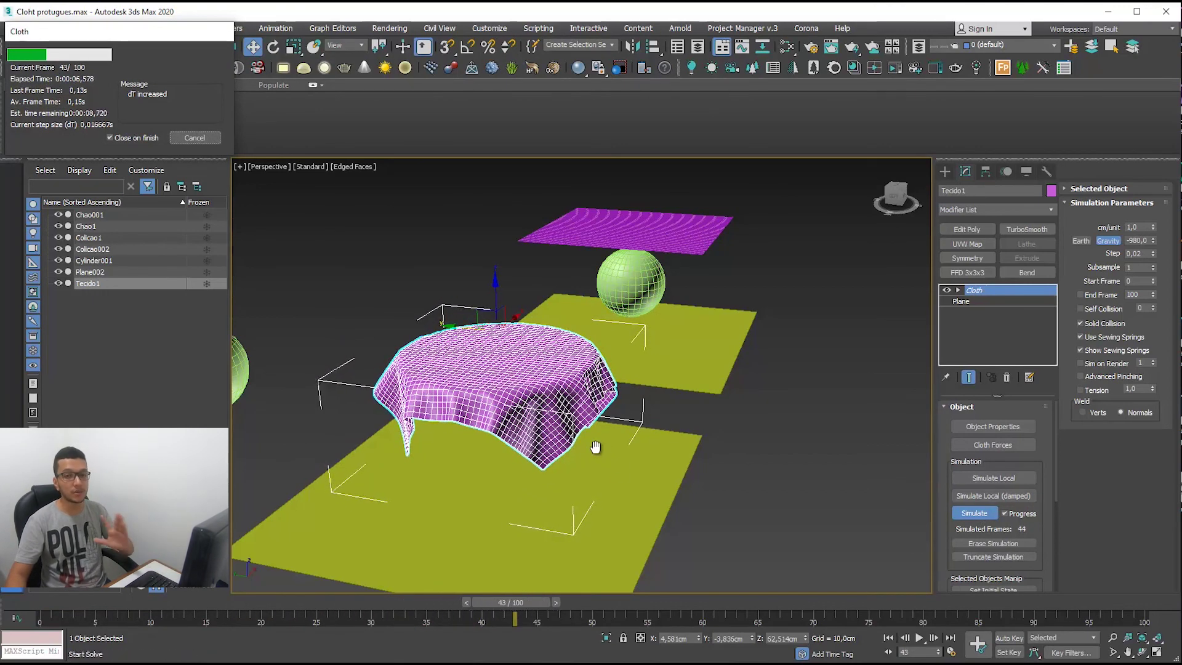
left_click(202, 139)
middle_click_drag(457, 352, 677, 317, "alt")
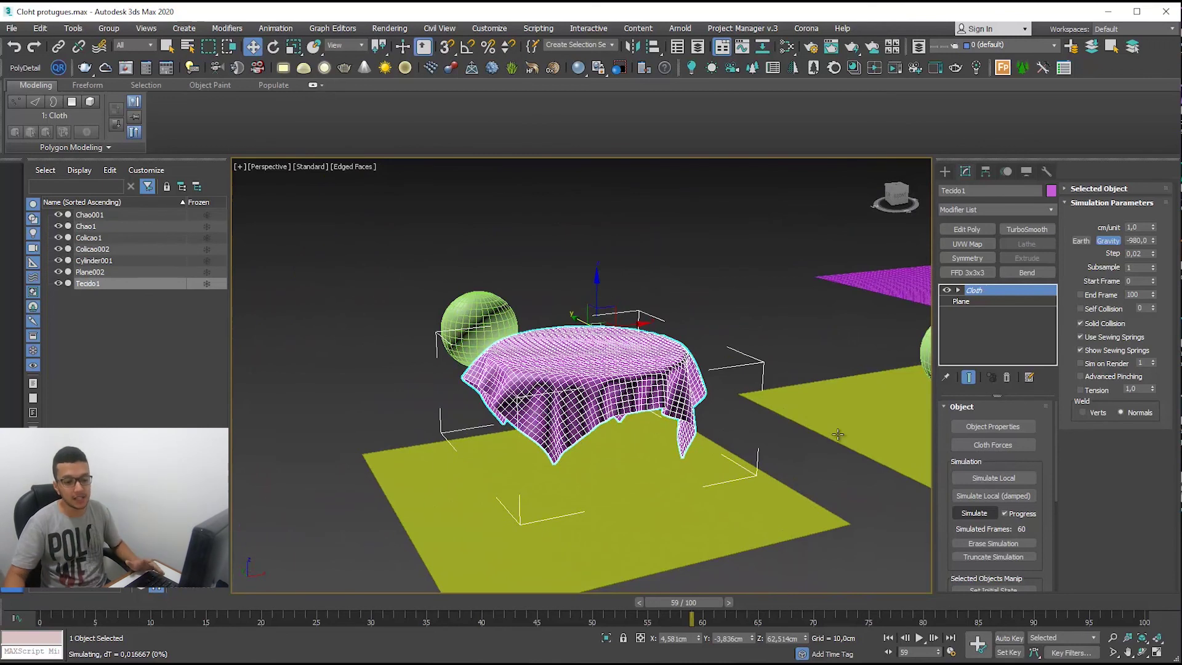
Bake the draped cloth Tecido1 into an editable mesh with Create Keys
left_click_drag(1055, 426, 1055, 558)
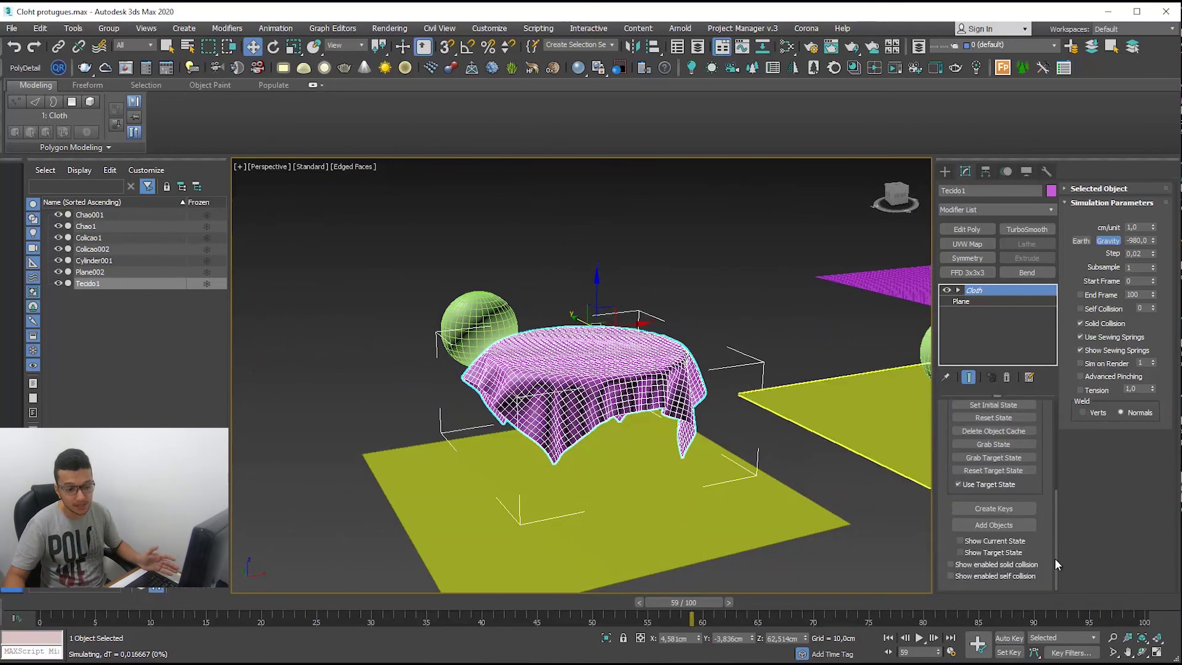
left_click(992, 510)
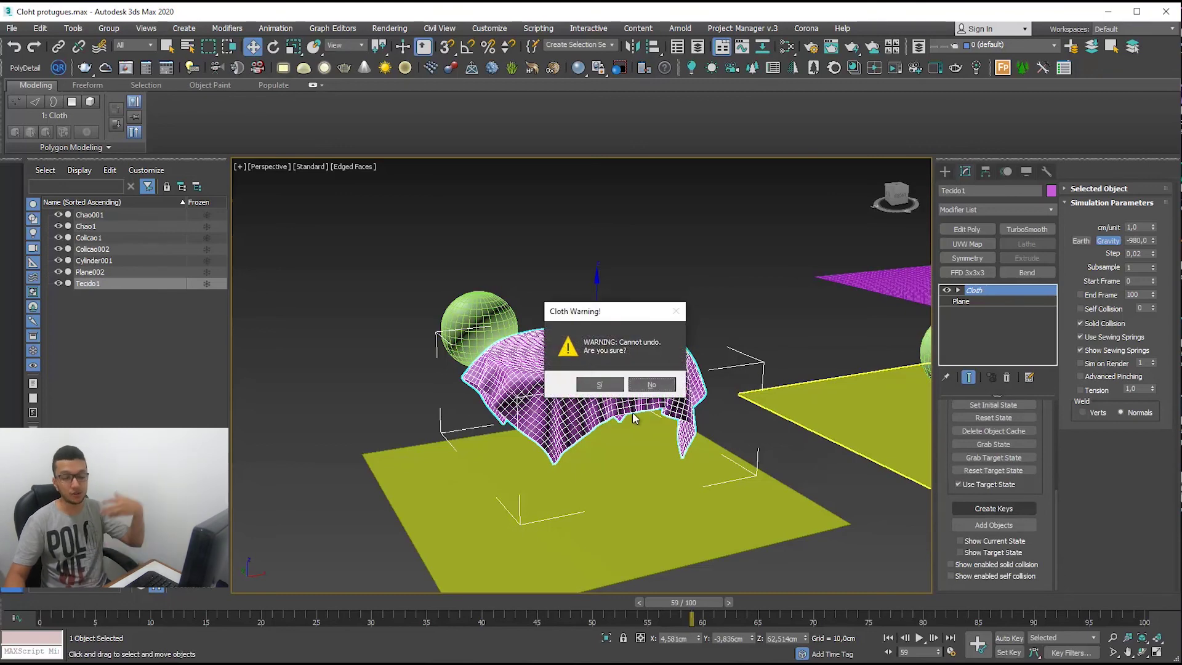
left_click(606, 384)
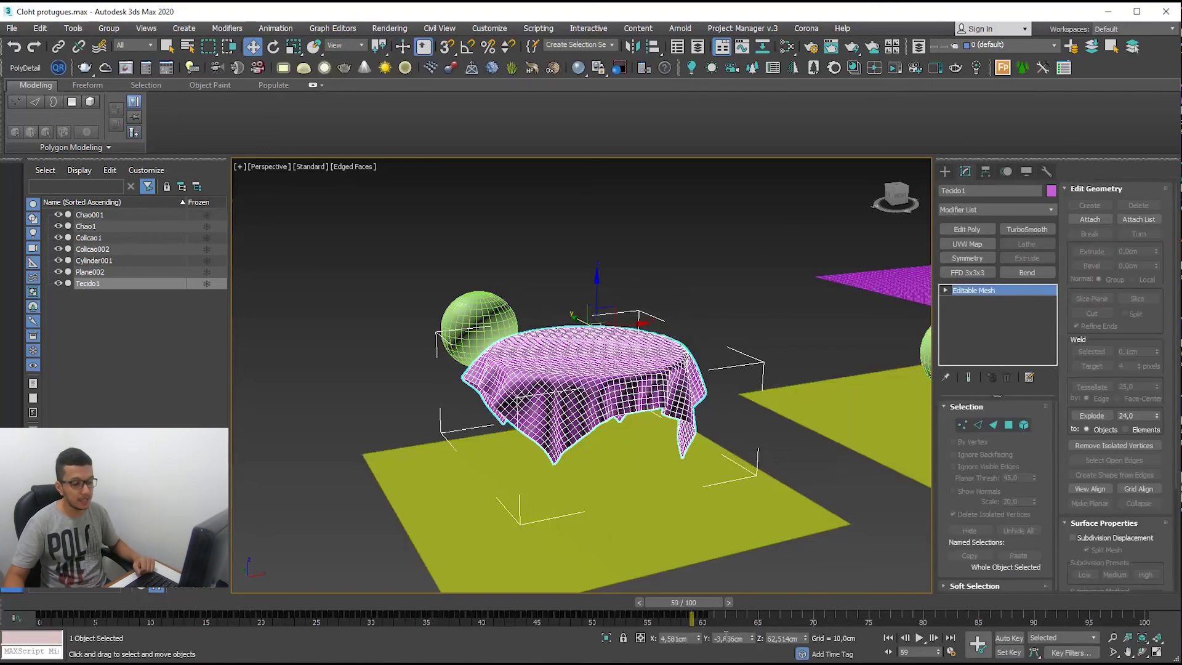
Check the baked cloth around frames 56 to 63 and delete all of its animation keys
left_click_drag(647, 630, 483, 629)
left_click(481, 617)
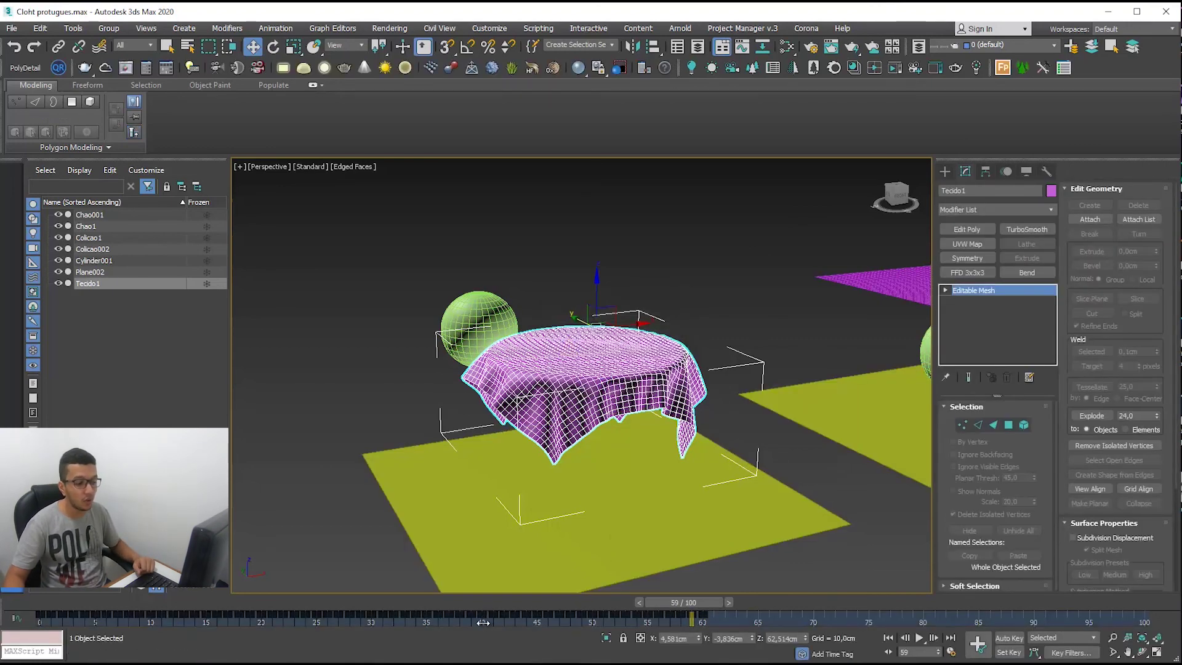
left_click_drag(700, 596, 670, 542)
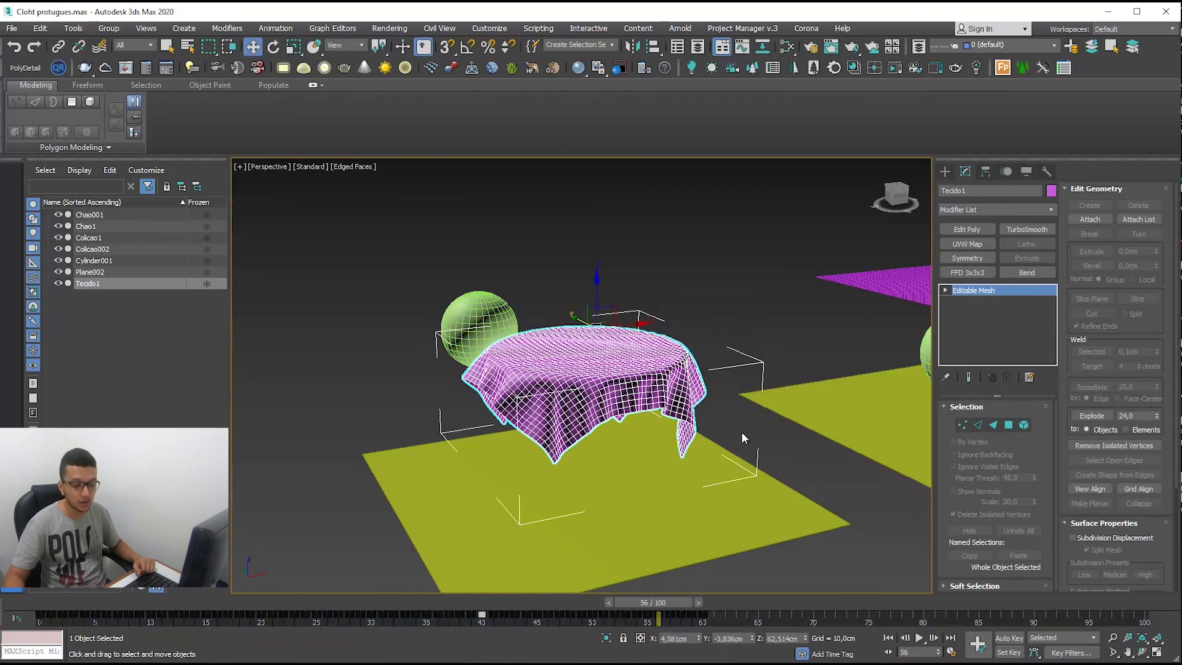
left_click_drag(676, 605, 755, 620)
left_click_drag(621, 620, 37, 618)
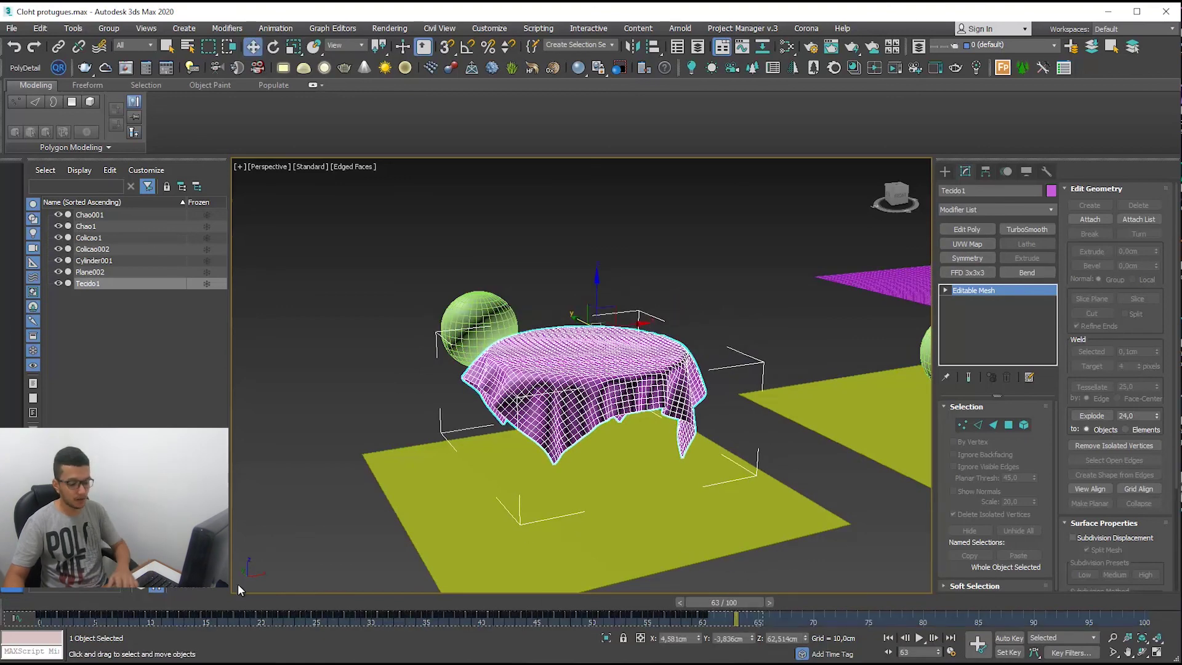
key("Delete")
Return to frame 0 and inspect the static tablecloth up close
left_click_drag(722, 603, 60, 586)
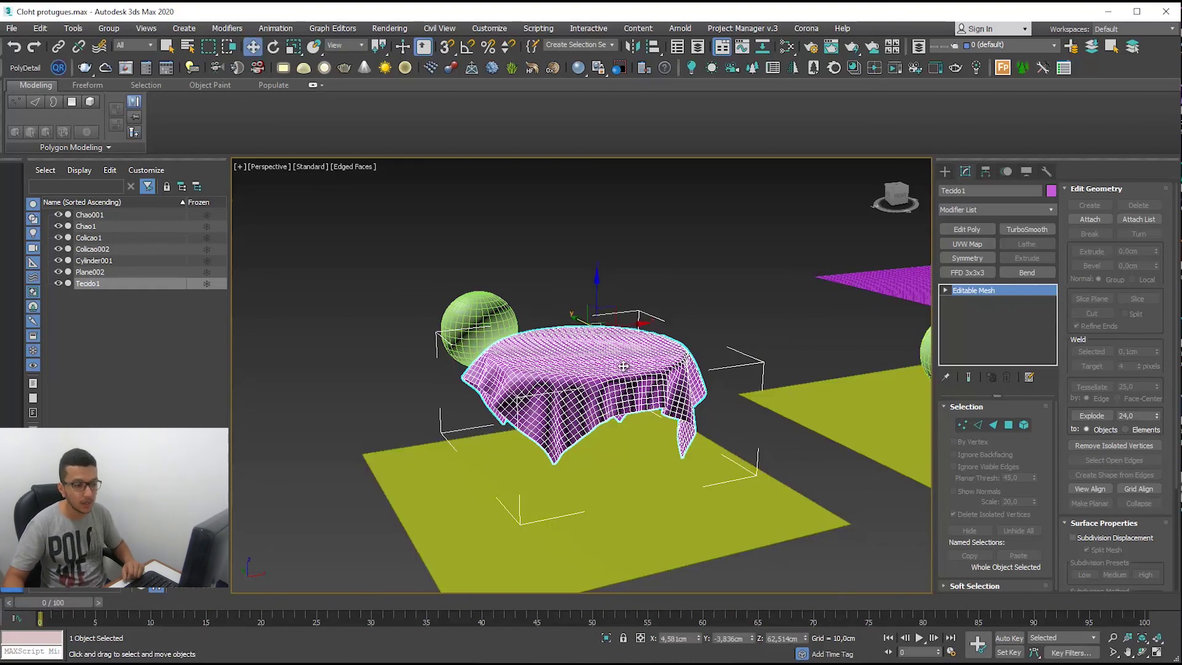
scroll(618, 369, "up", 3)
middle_click_drag(504, 355, 587, 354, "alt")
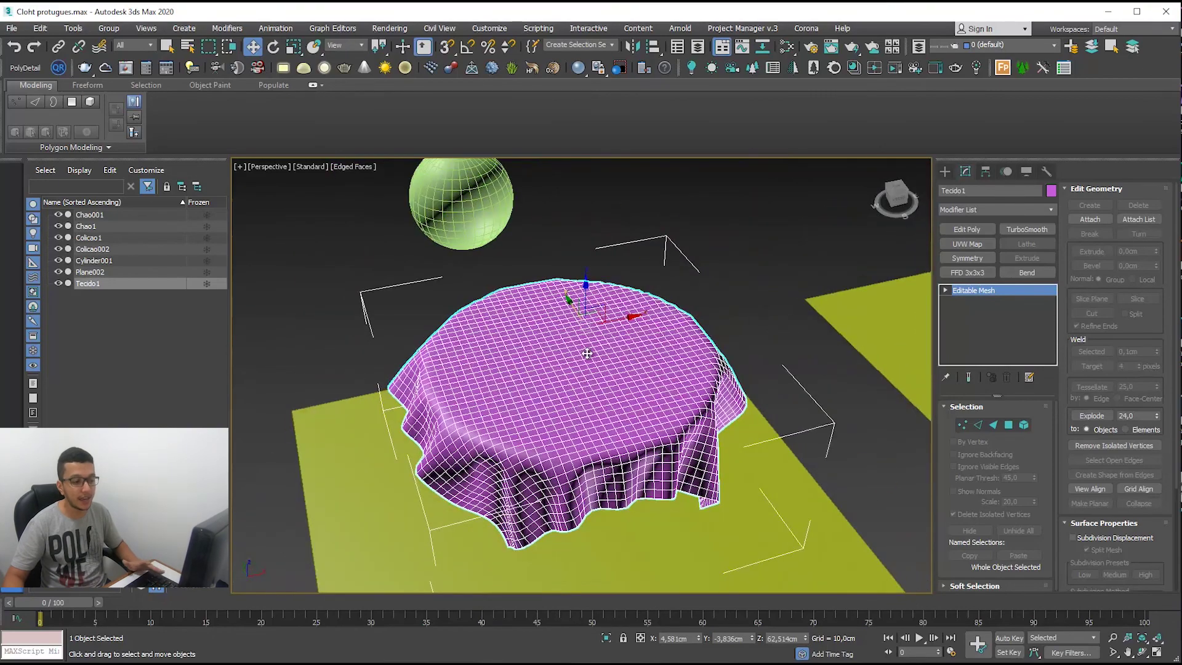